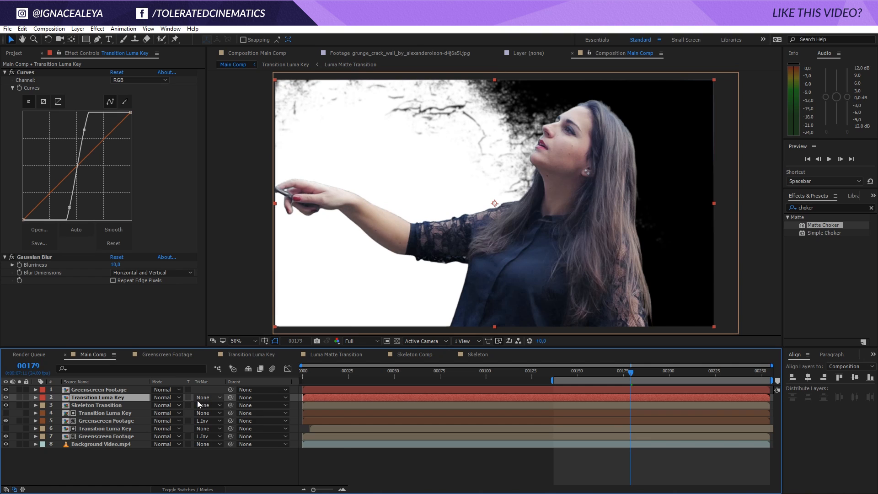
- Set the red-labelled Transition Luma Key layer's track matte to Alpha using the Greenscreen Footage above it, and go to frame 174
click(221, 419)
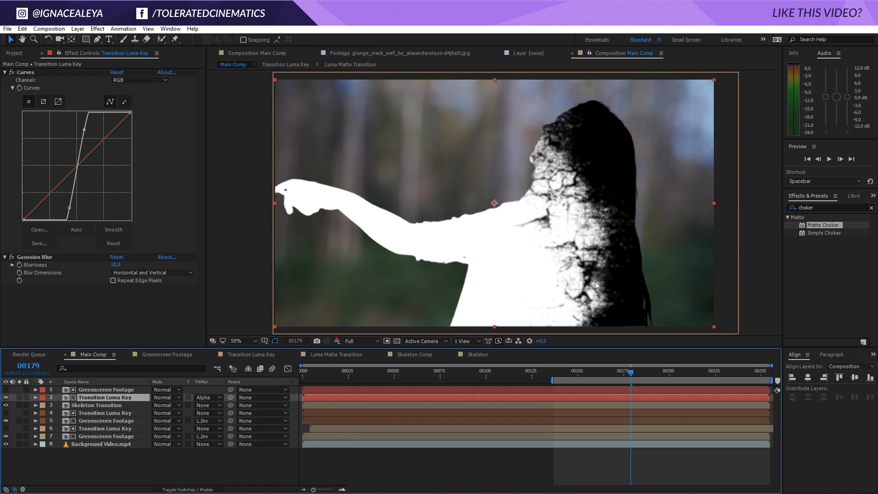
mouse_move(633, 372)
mouse_down()
mouse_move(567, 386)
mouse_move(624, 379)
mouse_up()
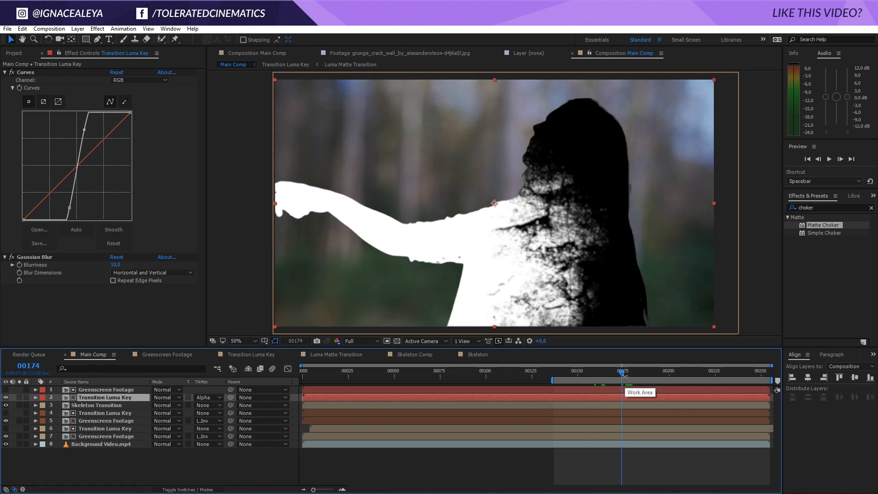
- Apply the Colorama effect to the Transition Luma Key layer and set its output cycle palette to Ramp Grey
click(96, 29)
mouse_move(70, 133)
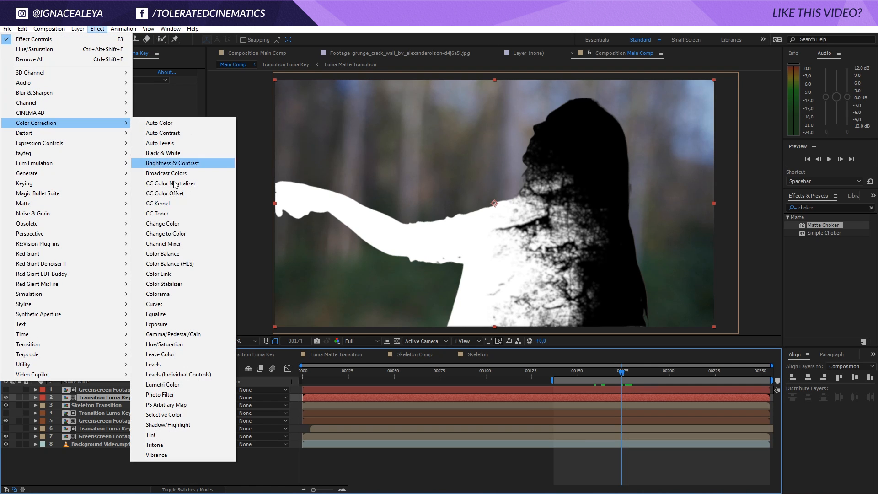
click(183, 294)
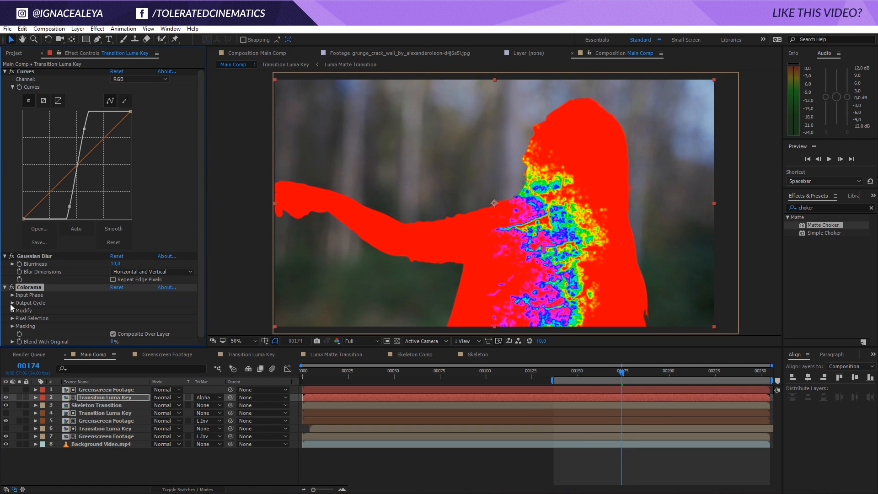
click(13, 303)
click(151, 223)
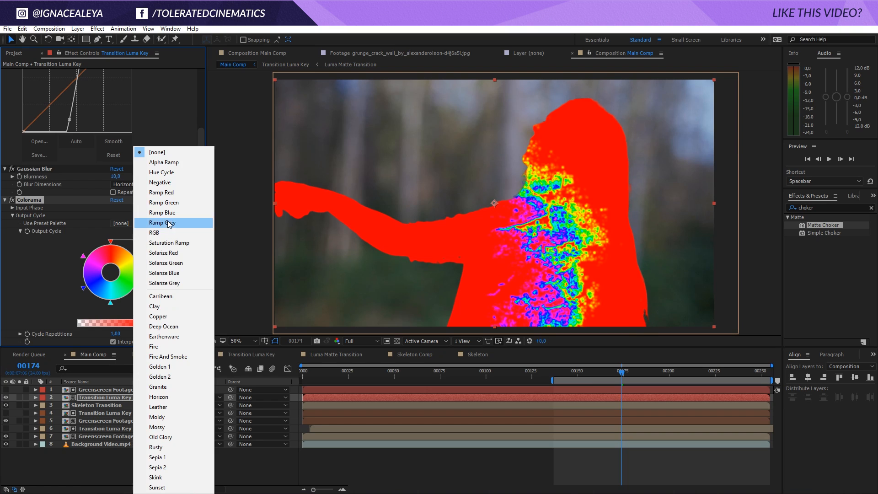
click(167, 223)
- Reshape Colorama's output cycle, keeping black at the wheel's top and placing two white points (RGB 255) on either side of its lower edge
drag(110, 241, 84, 254)
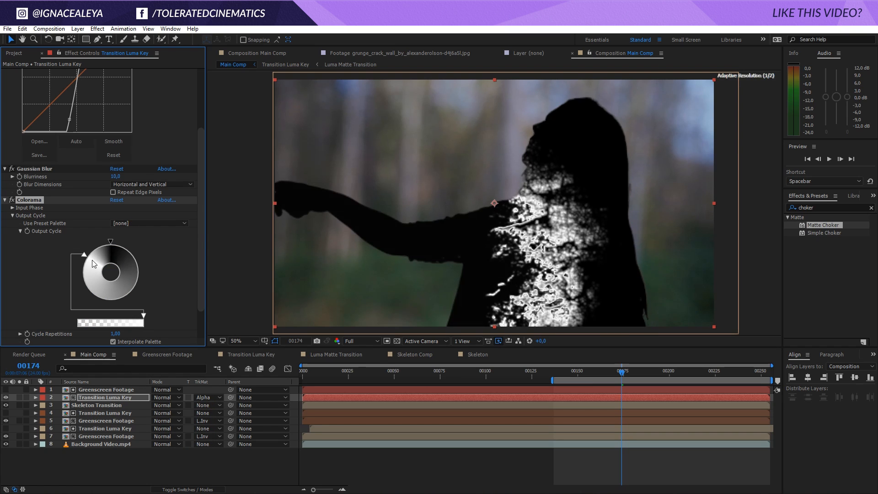
double_click(136, 254)
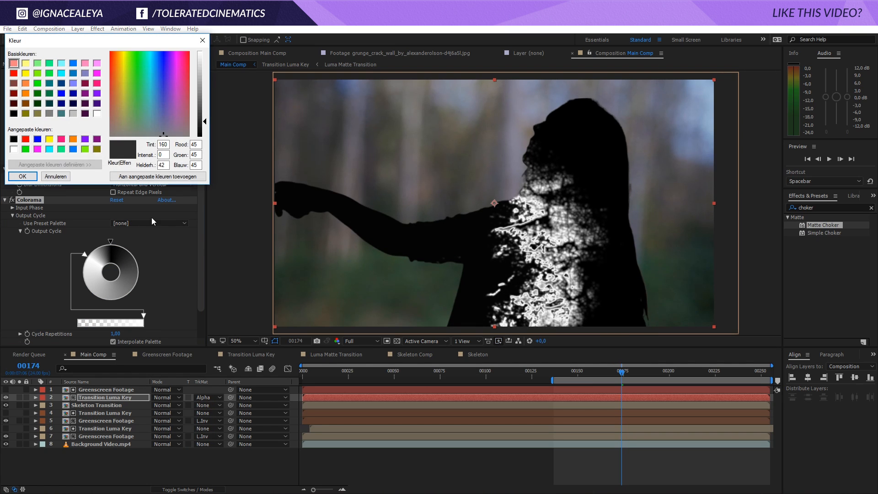
click(202, 57)
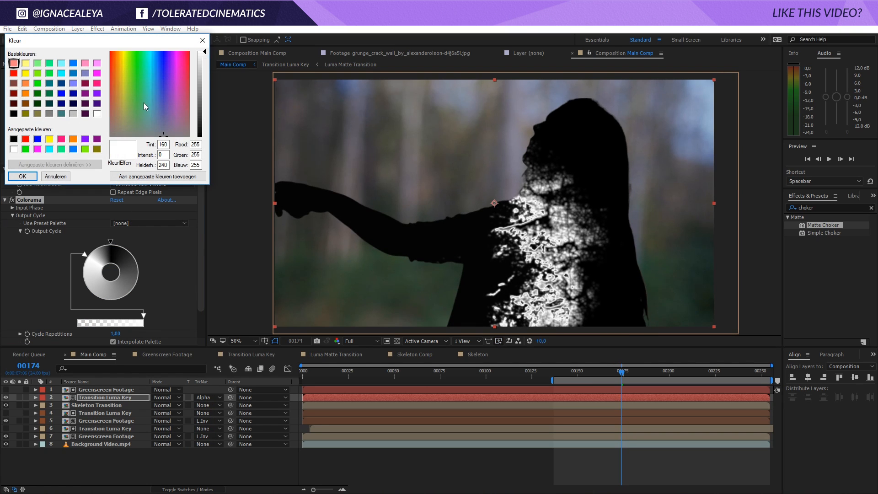
click(28, 176)
drag(137, 256, 136, 293)
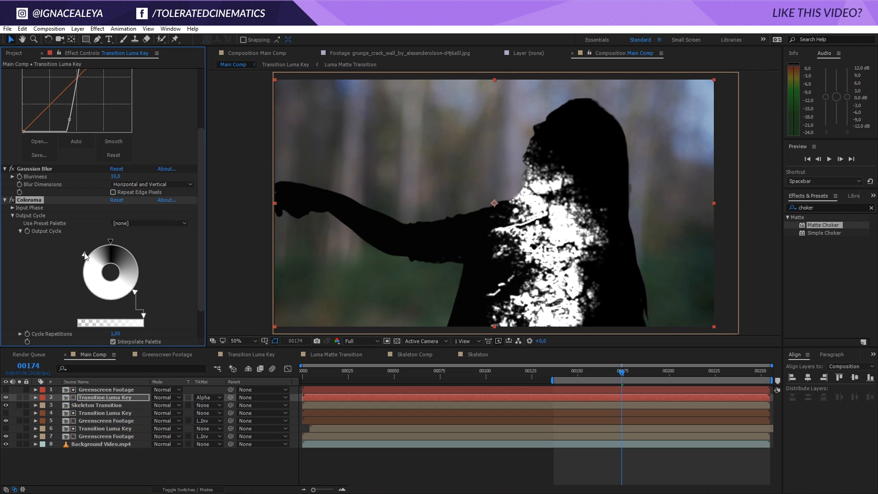
drag(85, 256, 93, 298)
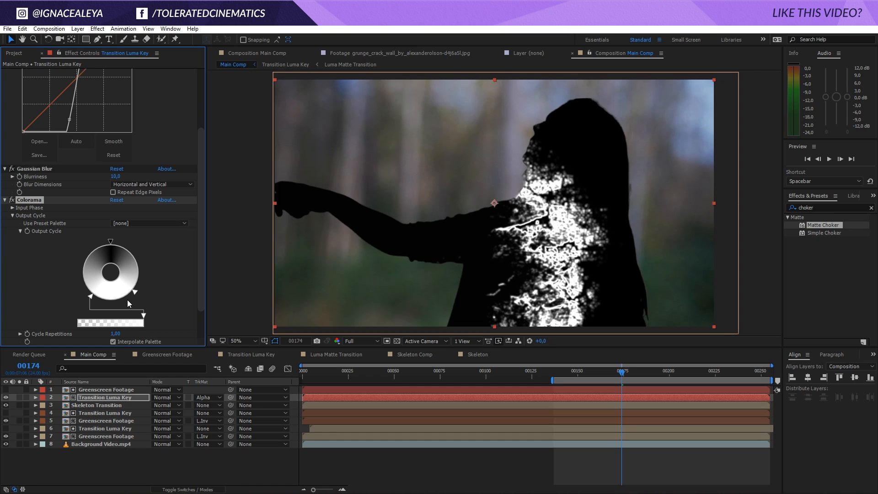
- Add a second Gaussian Blur below Colorama and set its blurriness to 150
click(98, 28)
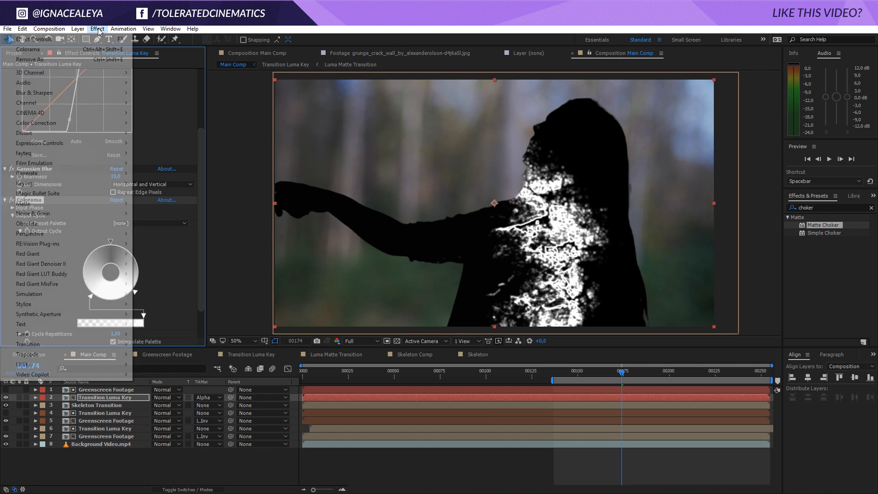
mouse_move(56, 93)
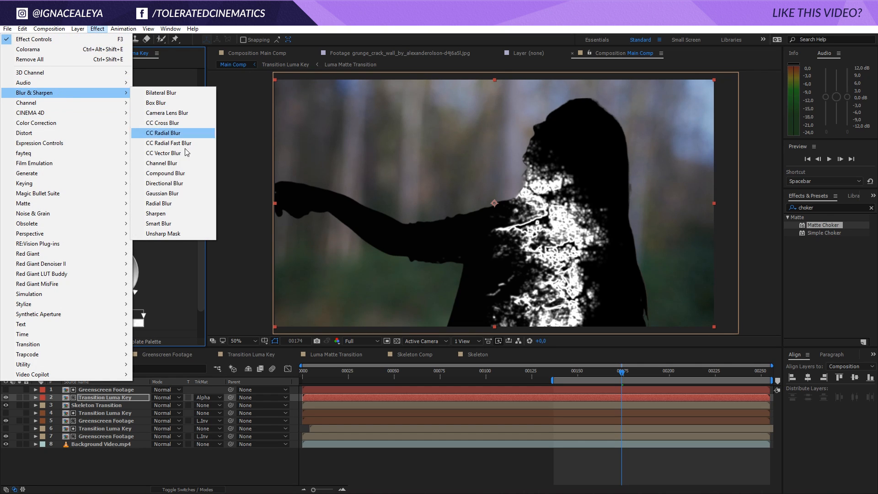
click(170, 198)
click(114, 326)
text(150)
key(Return)
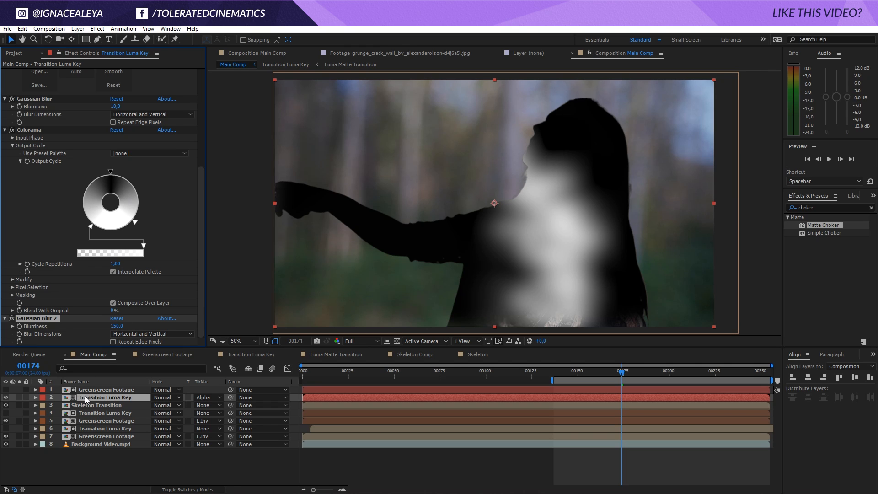
- Duplicate the top Greenscreen Footage and Transition Luma Key layers together and give the copies a Pink label
click(85, 399)
shift+click(94, 391)
key(ctrl+d)
click(43, 396)
click(78, 275)
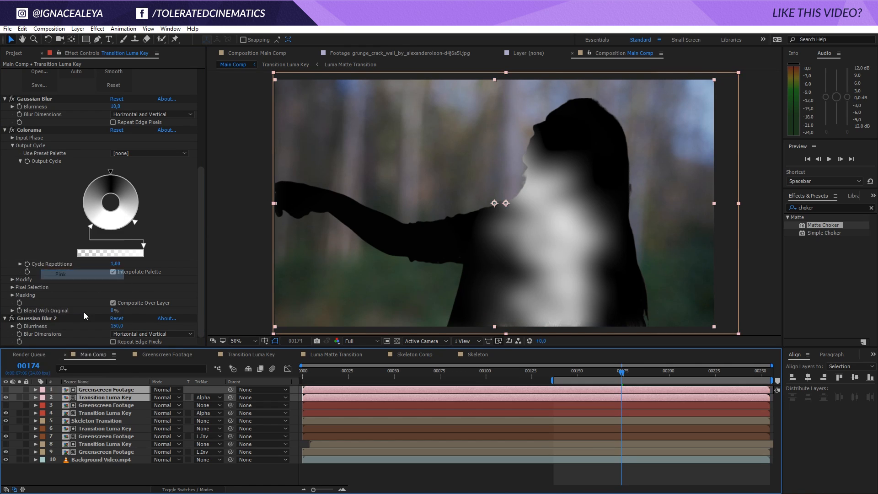
- Set Gaussian Blur 2's blurriness to 10 on the pink Transition Luma Key layer
click(103, 399)
click(34, 289)
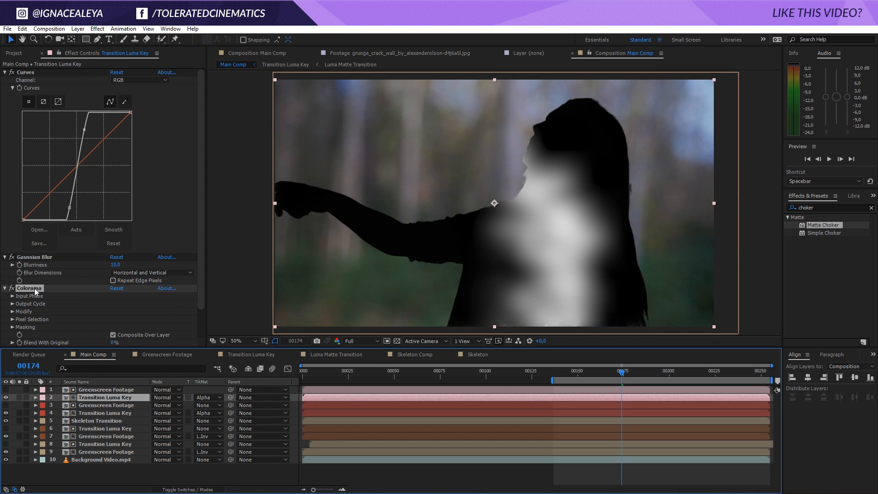
click(46, 260)
scroll(80, 306, down, 2)
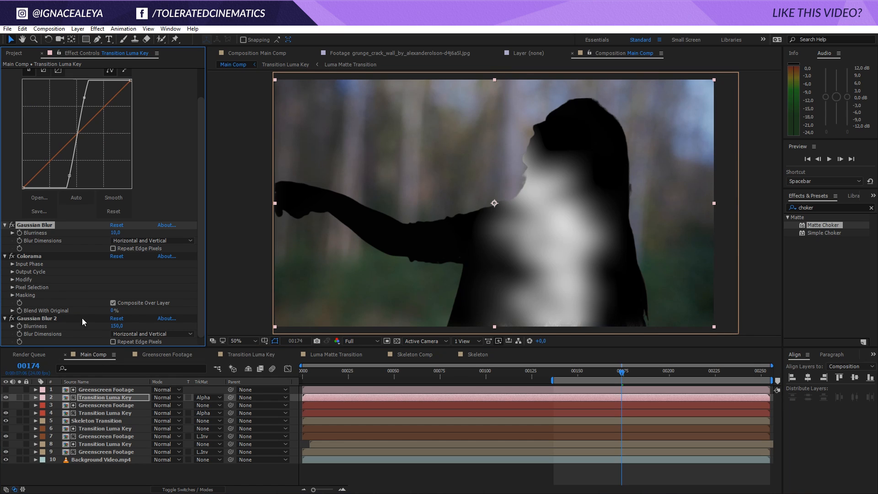
click(113, 325)
text(10)
key(Return)
- Add a CC Vector Blur effect to the pink Transition Luma Key layer and set its amount to 45
click(93, 31)
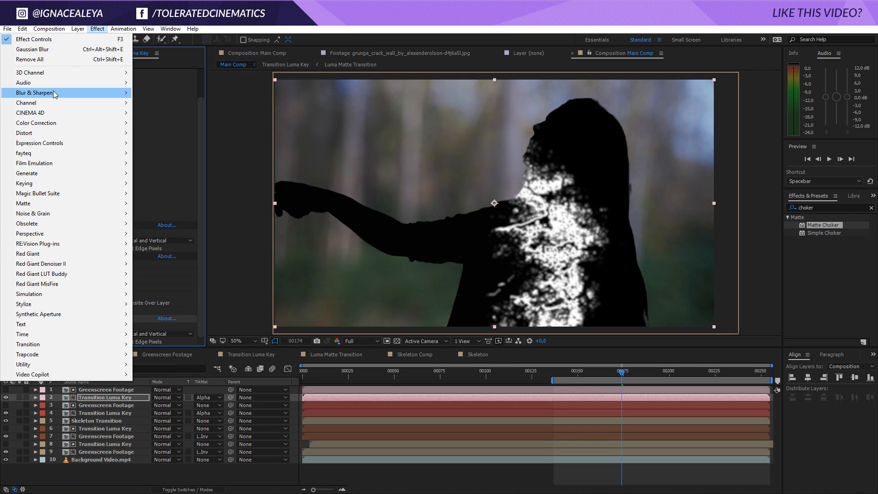
mouse_move(53, 91)
click(180, 152)
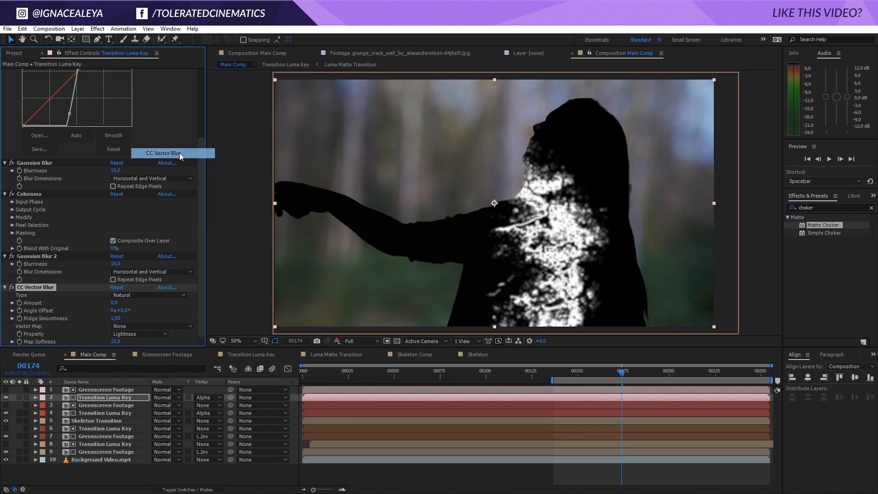
mouse_move(116, 303)
mouse_down()
mouse_move(144, 304)
mouse_move(115, 310)
mouse_up()
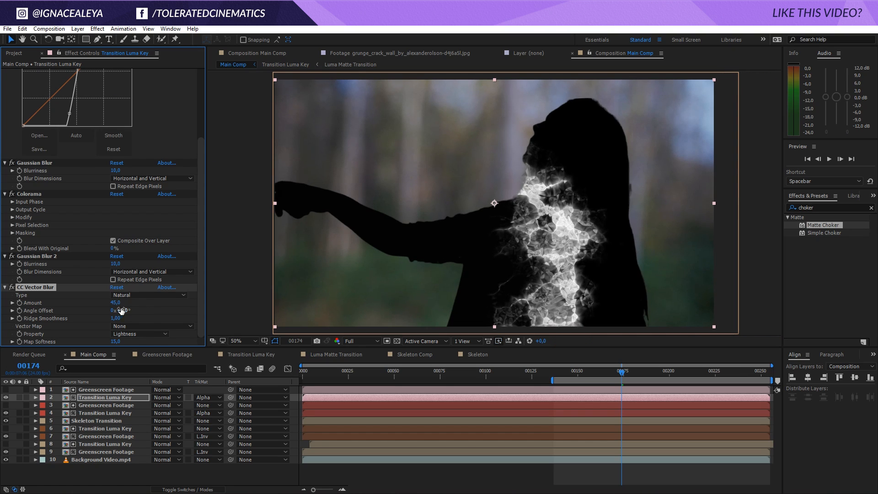
- Try the Constant Length, Perpendicular, Direction Center and Direction Fading types of CC Vector Blur, and go back to Natural
click(131, 295)
click(136, 315)
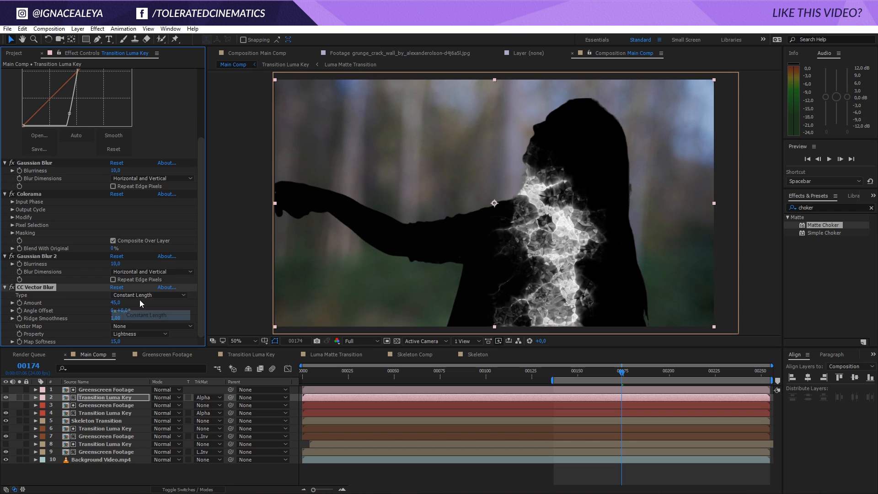
click(139, 297)
click(143, 325)
click(145, 296)
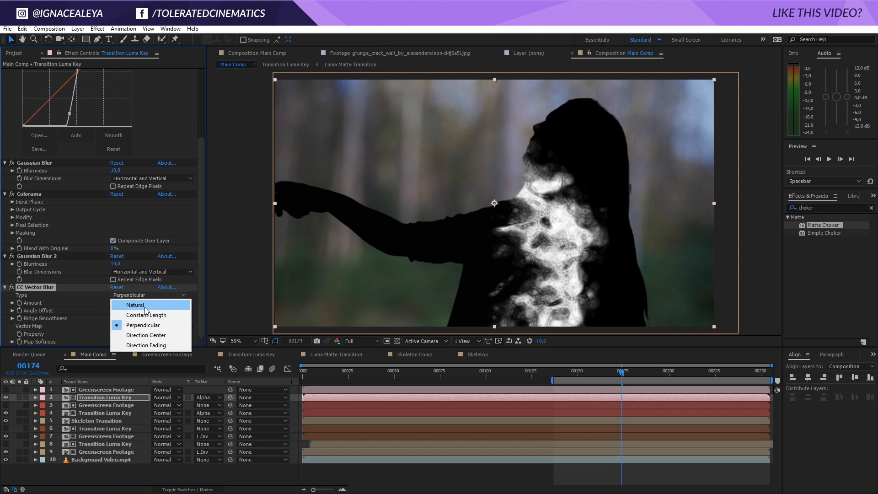
click(145, 335)
click(147, 294)
click(146, 345)
click(144, 298)
click(146, 305)
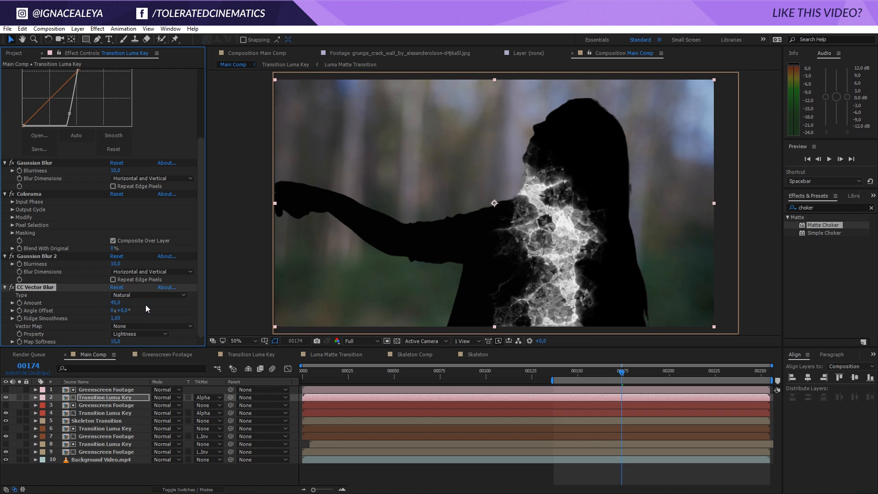
- Add an Unsharp Mask below CC Vector Blur, lower its amount, raise its radius to about 10, and compare with the effect switched off
click(97, 28)
mouse_move(62, 91)
click(164, 236)
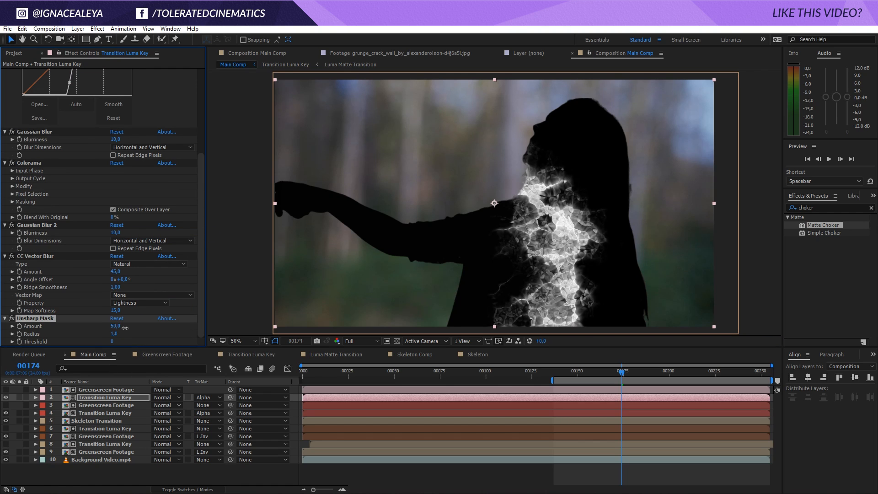
drag(169, 324, 49, 334)
drag(118, 328, 127, 327)
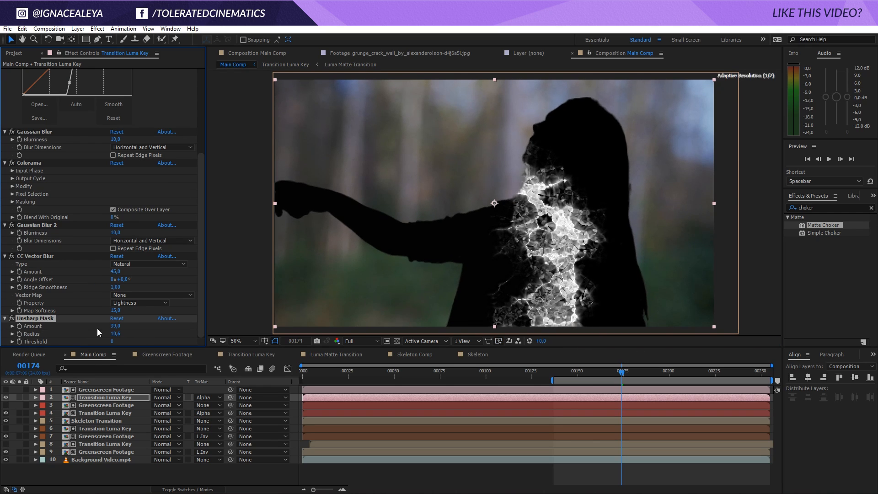
click(12, 319)
click(11, 319)
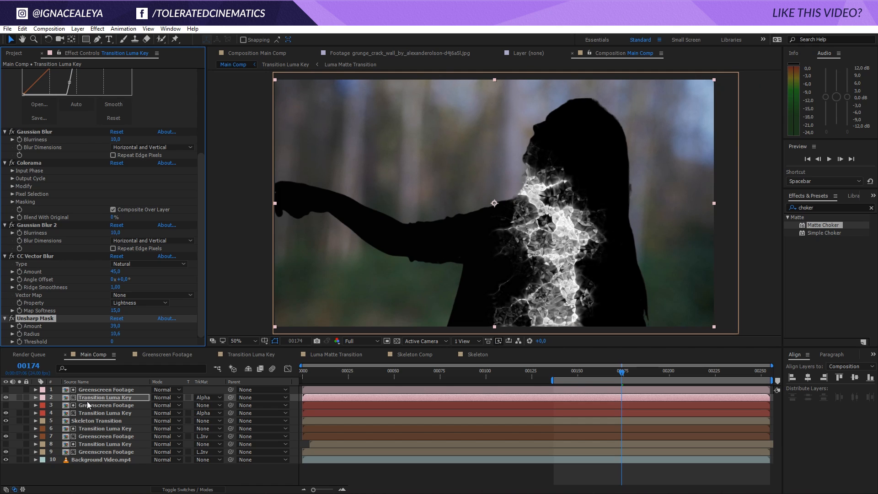
- Set the pink and the red-labelled Transition Luma Key layers to the Screen blending mode and hide the pink one
click(102, 413)
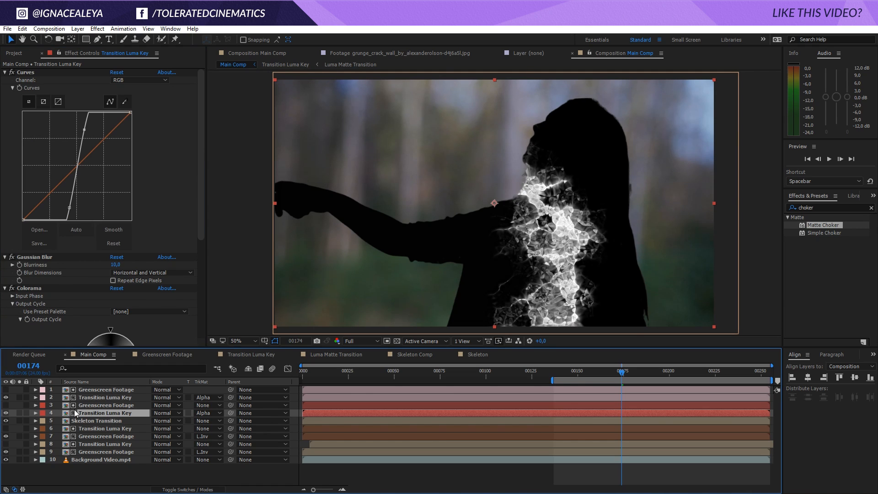
click(102, 397)
click(164, 398)
click(198, 210)
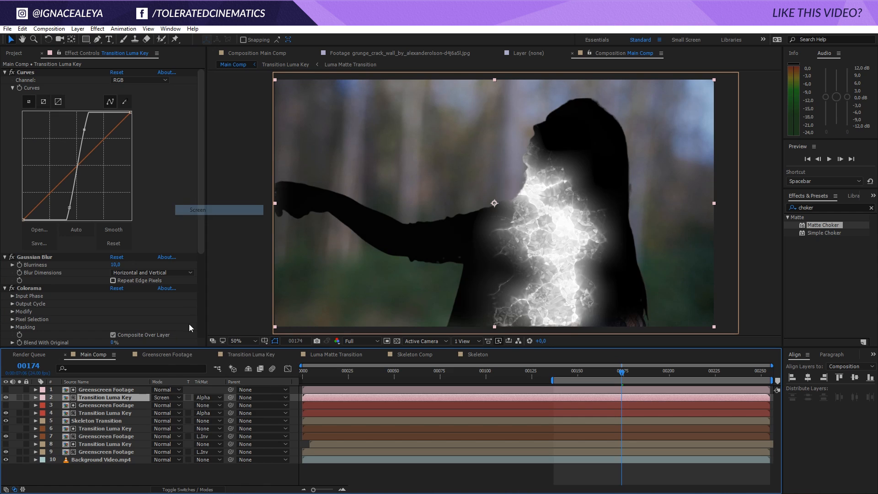
click(113, 413)
click(163, 412)
click(208, 210)
click(5, 397)
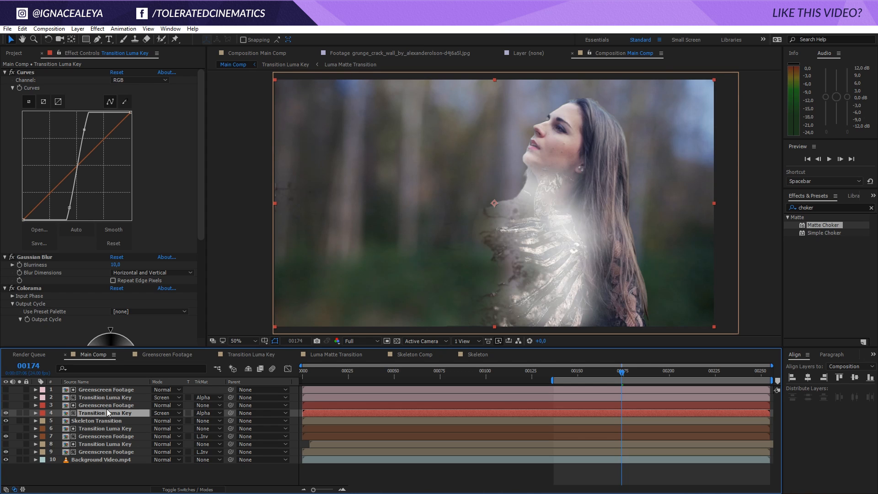
- Add a second Curves effect to the red-labelled Transition Luma Key layer and bend its Red channel curve upward
click(97, 28)
mouse_move(49, 123)
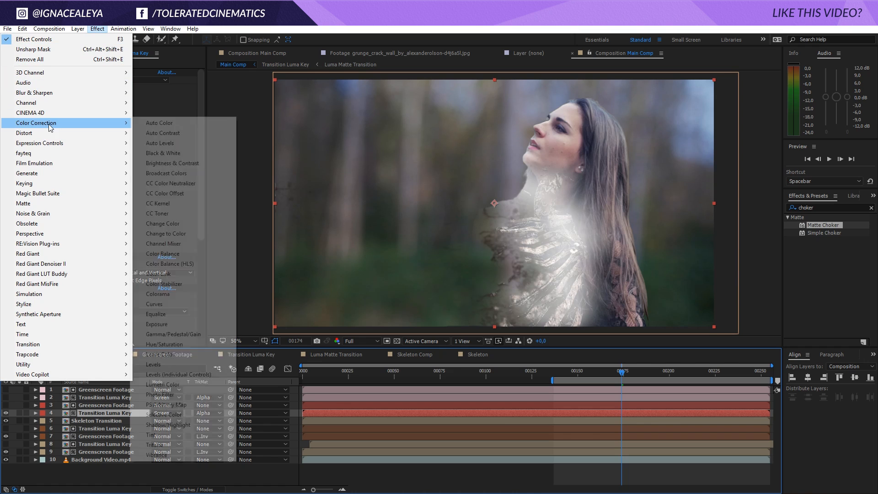
click(166, 303)
click(130, 173)
click(131, 194)
drag(76, 259, 90, 277)
- Bend the Blue channel curve of Curves 2 downward and push the Red channel curve further up
click(130, 174)
click(132, 214)
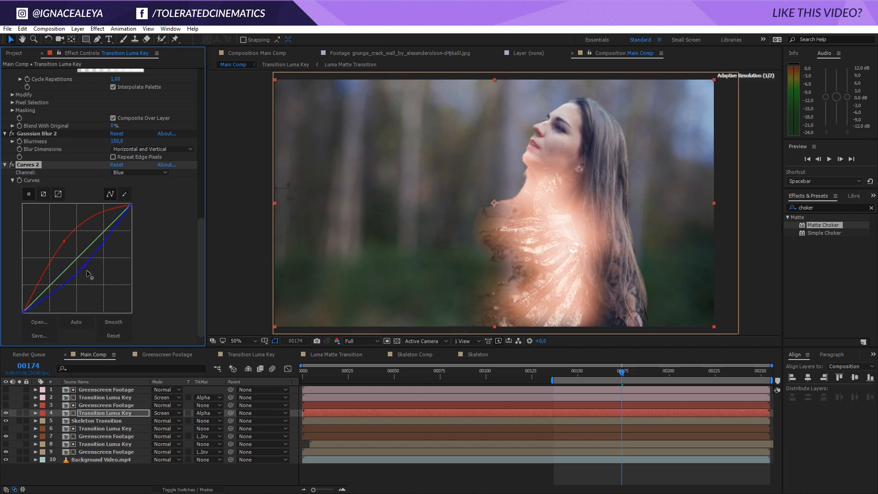
click(137, 172)
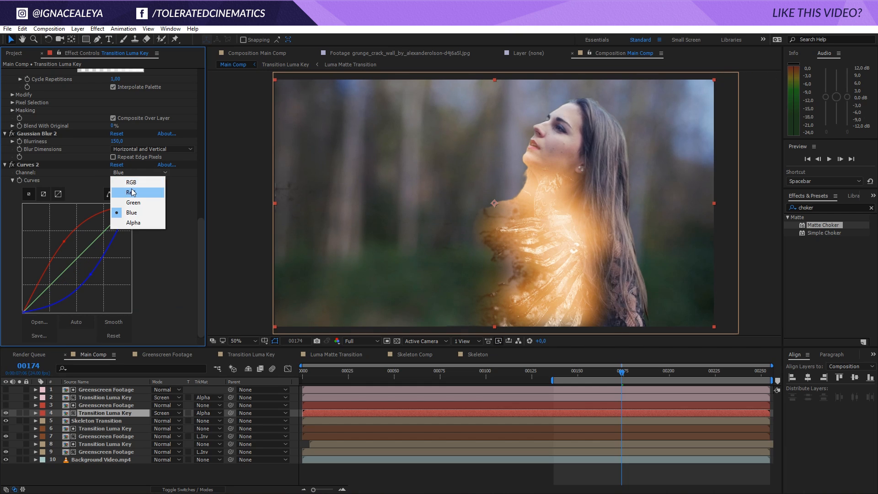
click(131, 194)
drag(63, 241, 54, 235)
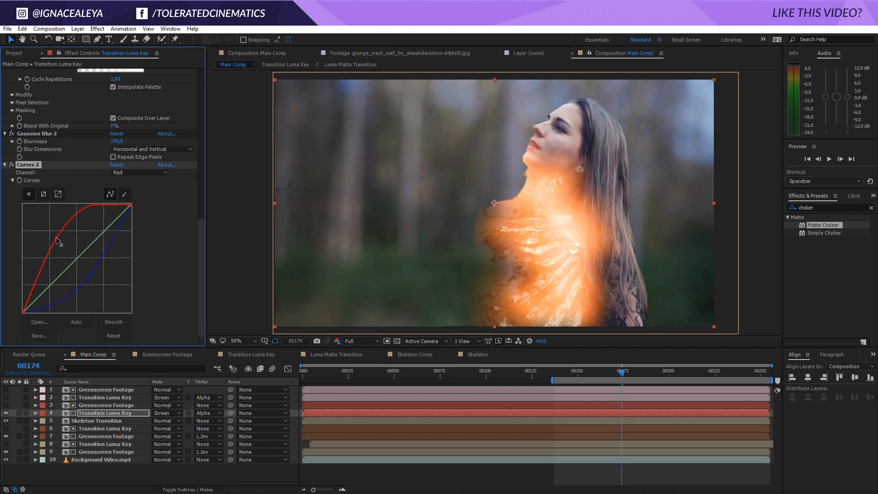
- Shape the Green channel of Curves 2 into a slight S-curve with raised highlights and lowered shadows
click(132, 173)
click(133, 203)
drag(103, 232, 95, 226)
drag(66, 260, 51, 295)
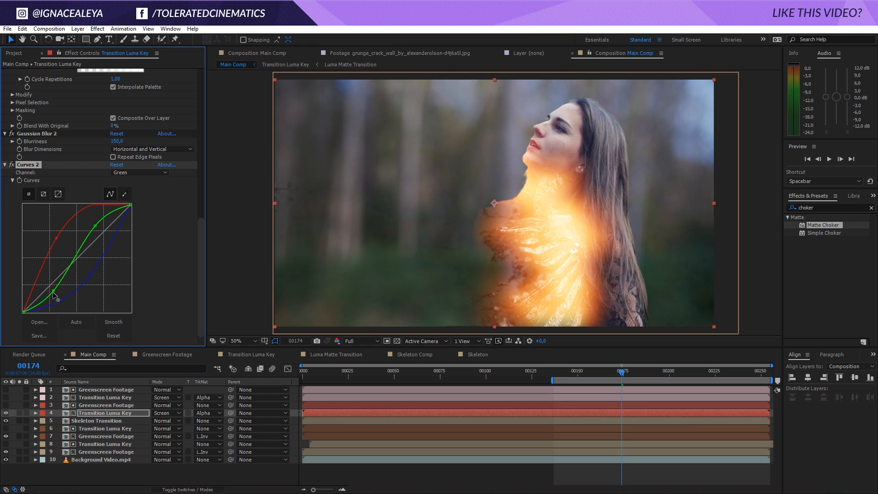
drag(95, 226, 100, 231)
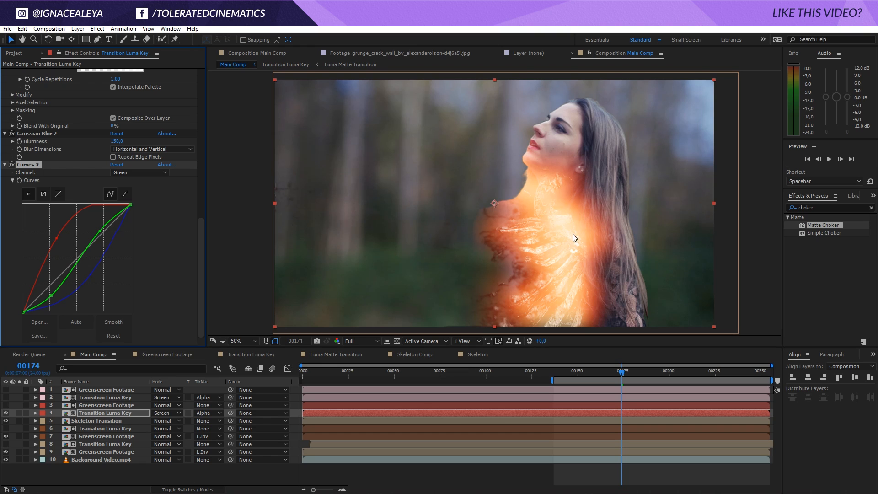
- Change the red-labelled Transition Luma Key layer's blending mode to Add
click(132, 414)
click(160, 412)
click(221, 186)
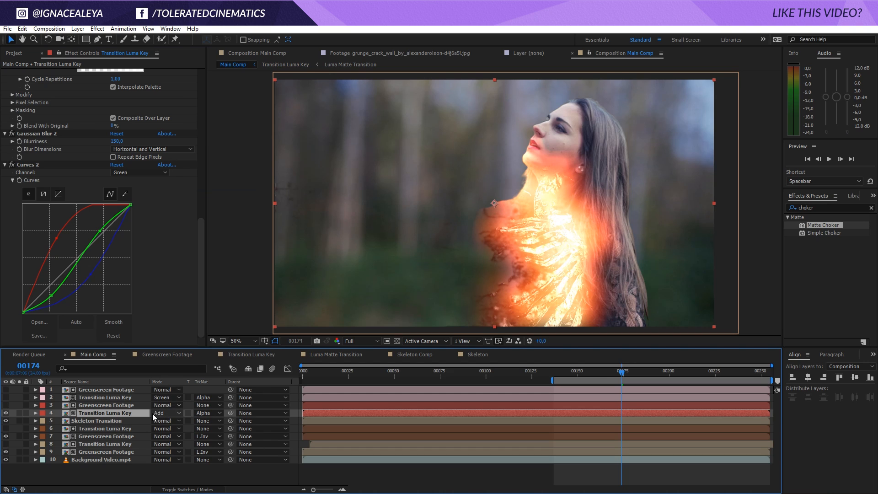
- Try lowering the opacity of the red-labelled Transition Luma Key layer to 59%
key(t)
drag(157, 421, 137, 421)
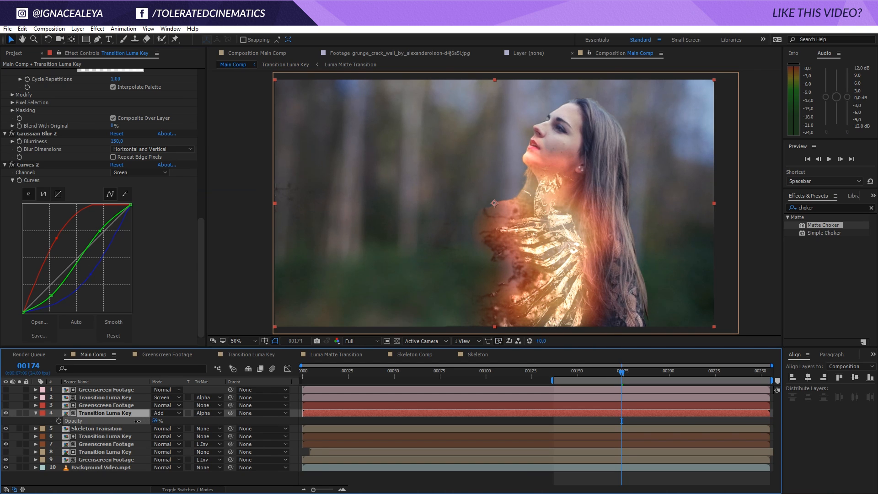
- Add a second Curves effect to the pink-labelled Transition Luma Key layer and bend its Red channel curve strongly upward
click(81, 397)
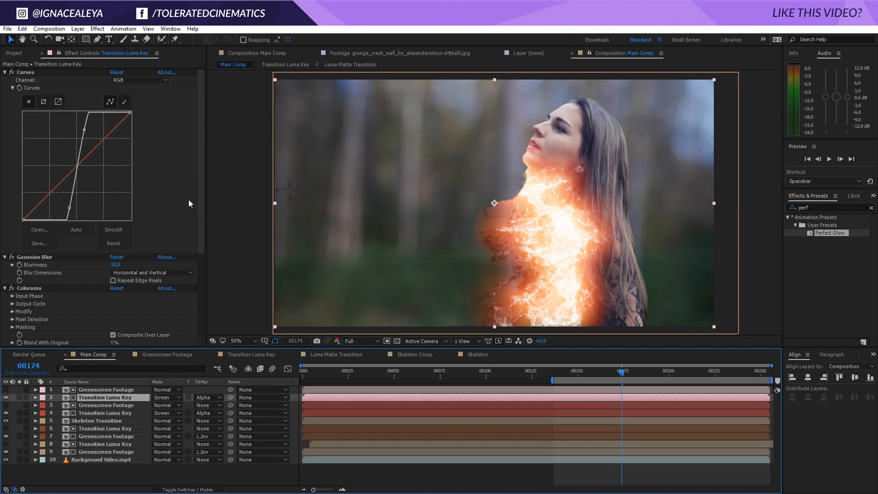
drag(201, 202, 203, 287)
click(97, 29)
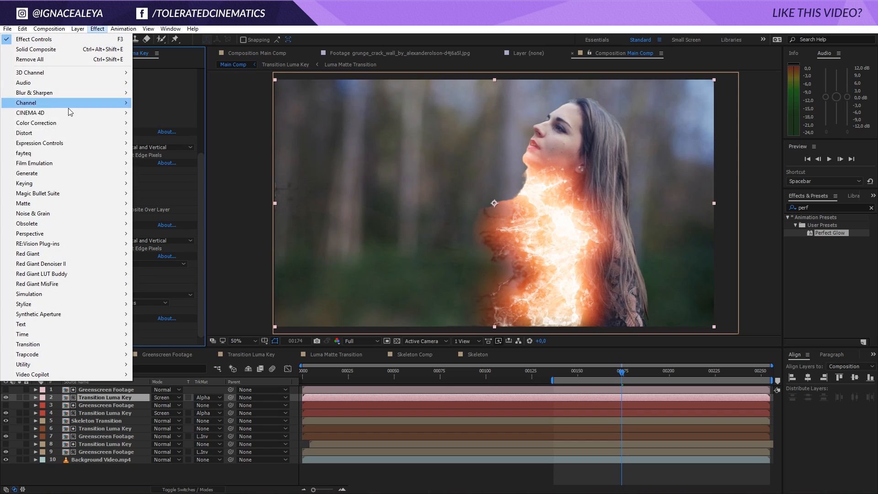
mouse_move(68, 123)
click(189, 305)
click(140, 172)
click(142, 192)
drag(89, 247, 61, 226)
- Bend the Blue channel of Curves 2 downward and shape the Green channel into an S-curve with raised highlights and lowered shadows
click(138, 172)
click(131, 212)
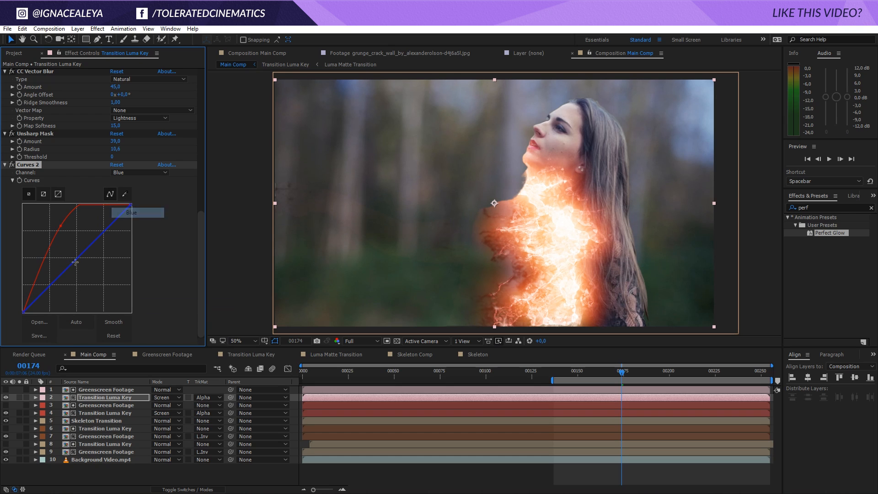
drag(81, 257, 92, 280)
click(130, 173)
click(128, 202)
drag(100, 236, 95, 229)
drag(64, 261, 57, 300)
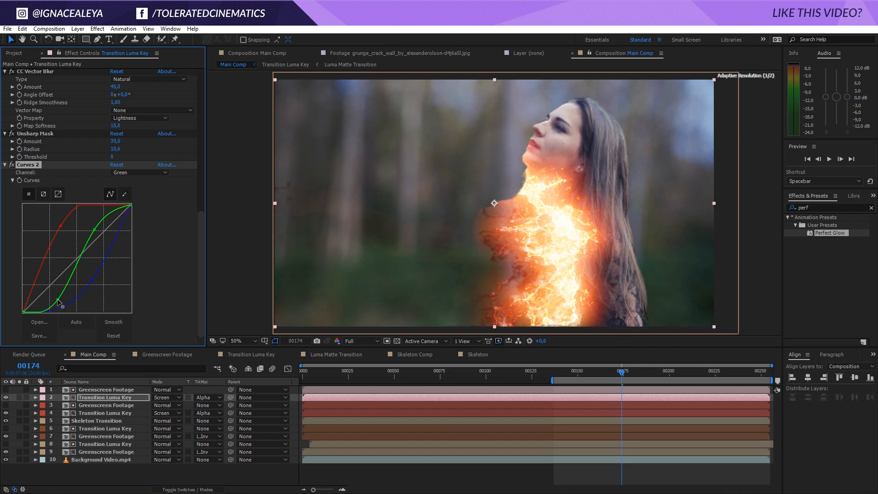
- Pull the midtones of the RGB curve in Curves 2 down and lower its white end point
drag(97, 235, 93, 274)
click(130, 174)
click(125, 182)
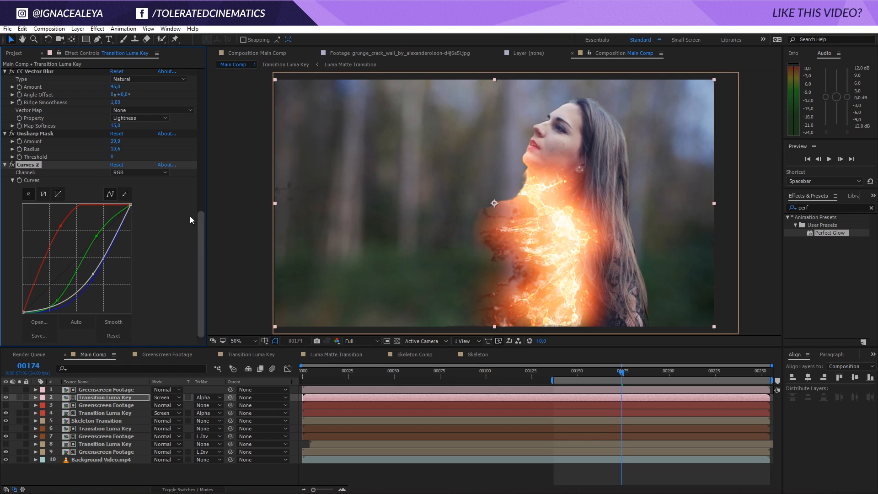
drag(136, 218, 150, 236)
drag(94, 271, 82, 293)
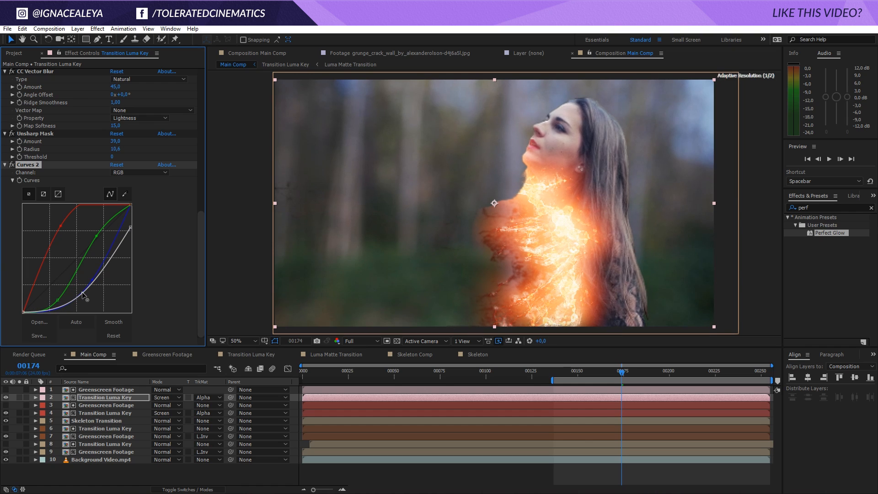
- Compare the image with and without Curves 2, and with and without the red-labelled Transition Luma Key layer at frame 160
click(12, 164)
click(12, 164)
click(12, 165)
click(12, 165)
click(597, 371)
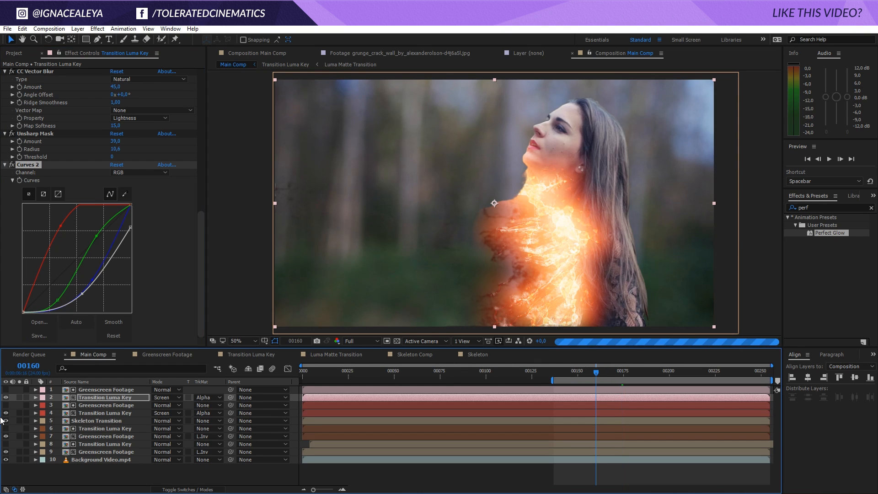
click(6, 414)
click(6, 413)
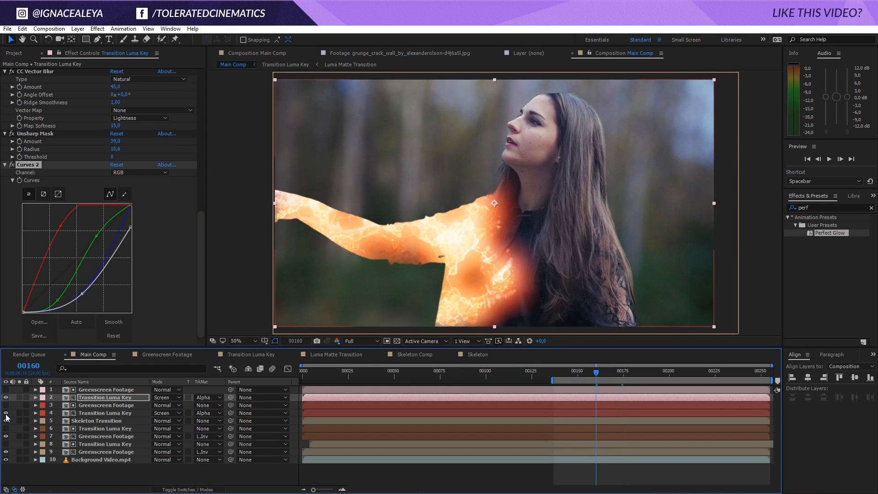
click(6, 413)
click(6, 414)
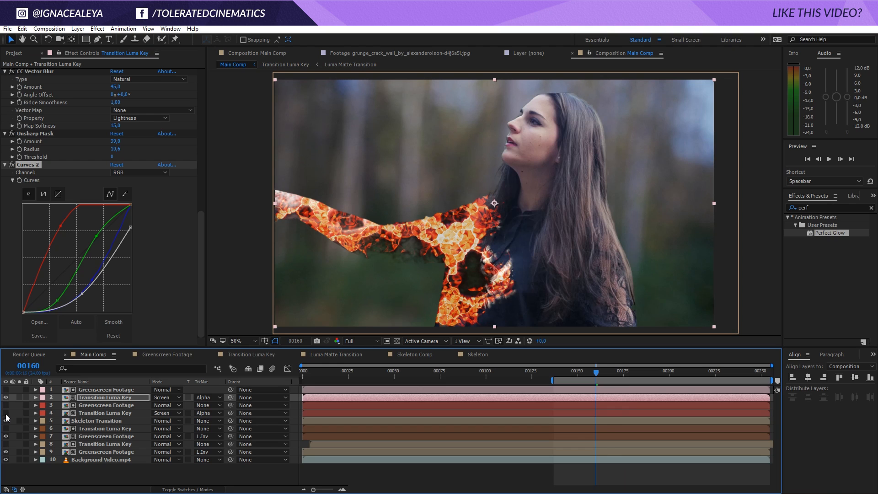
- Set the pink-labelled Transition Luma Key layer to Add mode and turn the red-labelled luma key layer's visibility back on at frame 172
click(166, 398)
click(213, 191)
click(148, 397)
key(space)
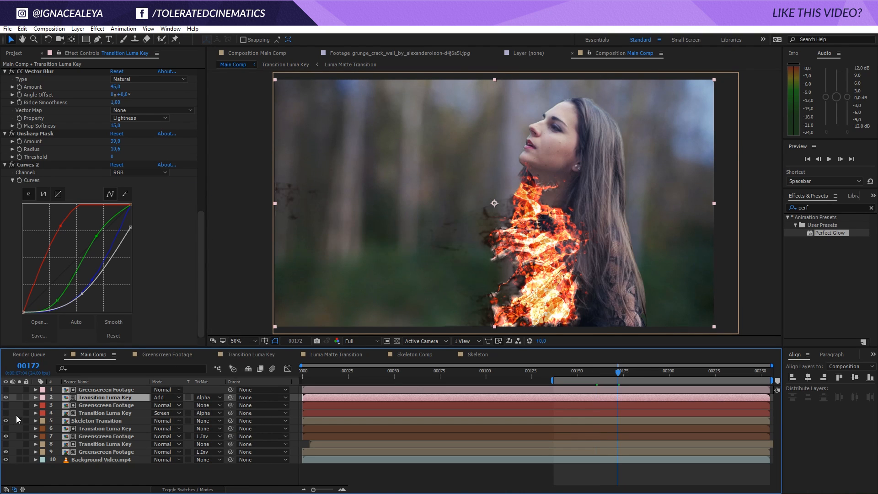
click(6, 413)
click(6, 413)
click(5, 413)
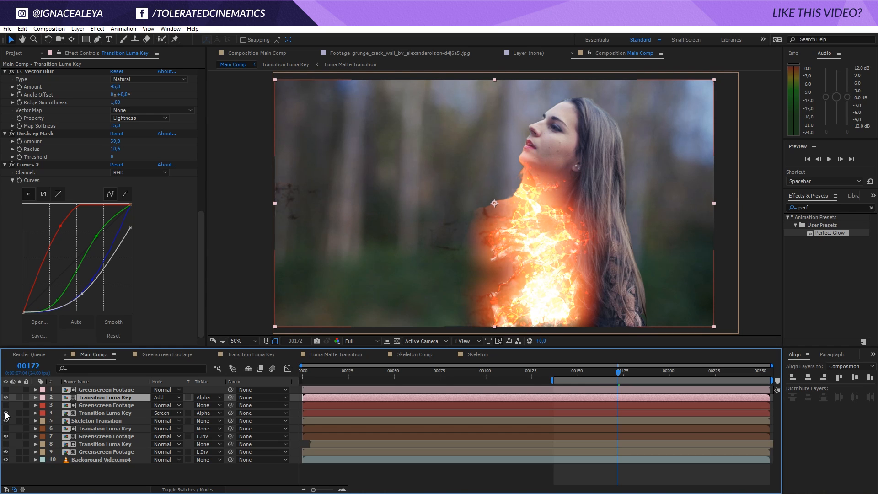
- Try raising the Gaussian Blur 2 blurriness of the red-labelled Transition Luma Key layer to 277
click(109, 413)
click(114, 405)
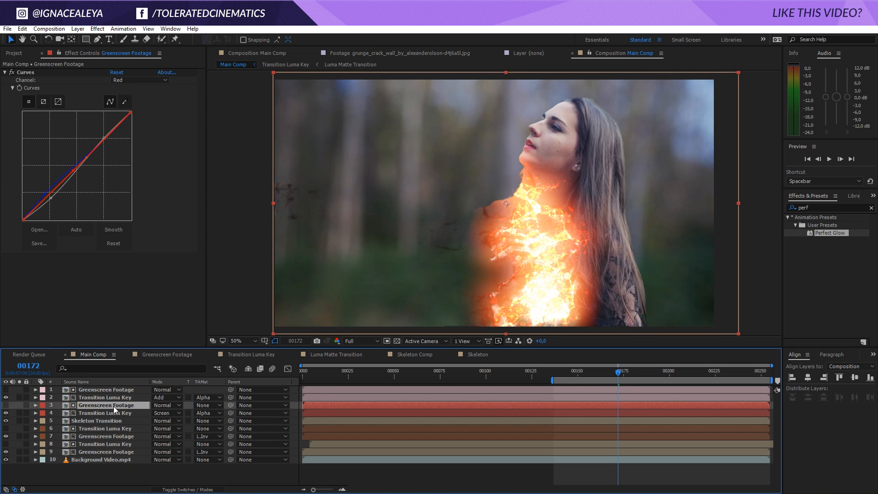
click(113, 413)
drag(202, 176, 205, 269)
drag(118, 257, 159, 254)
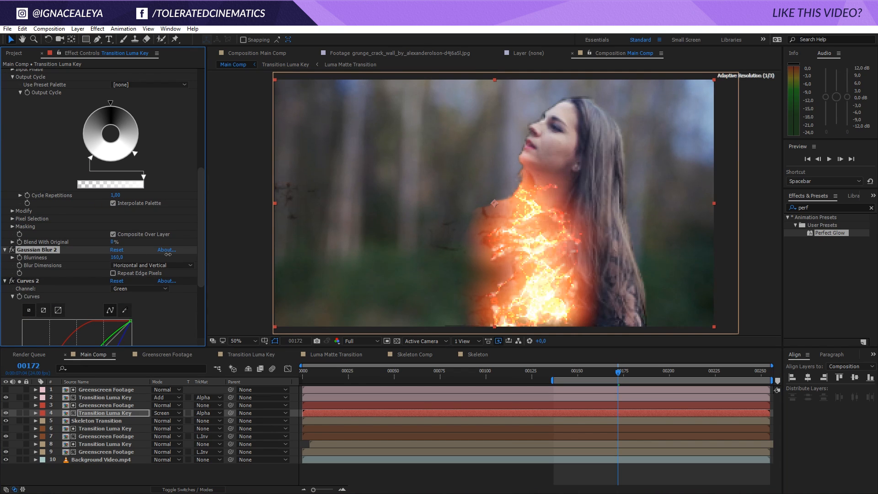
drag(232, 253, 395, 236)
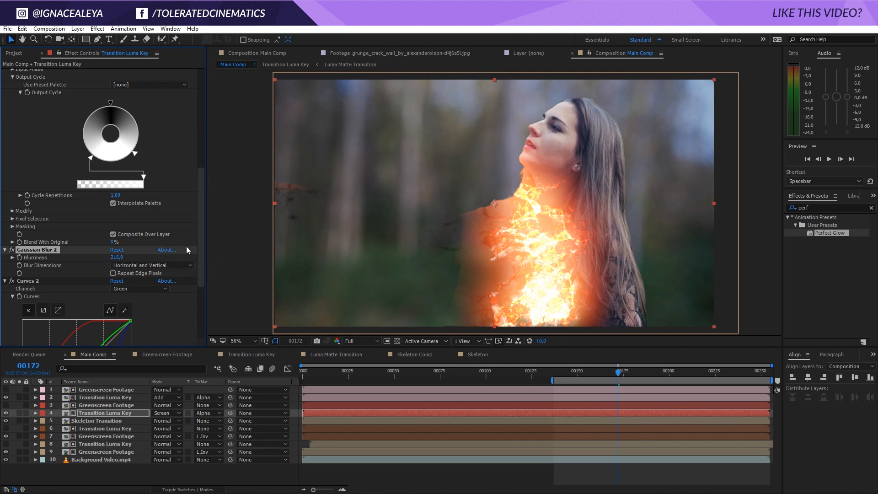
drag(117, 259, 372, 243)
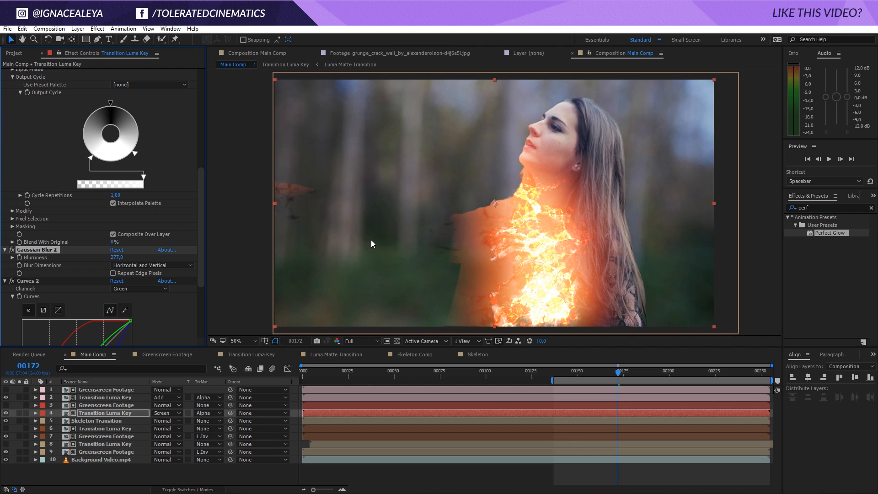
- Reveal the red-labelled Transition Luma Key layer's opacity and lower it to 67%
click(131, 414)
key(t)
drag(156, 421, 144, 425)
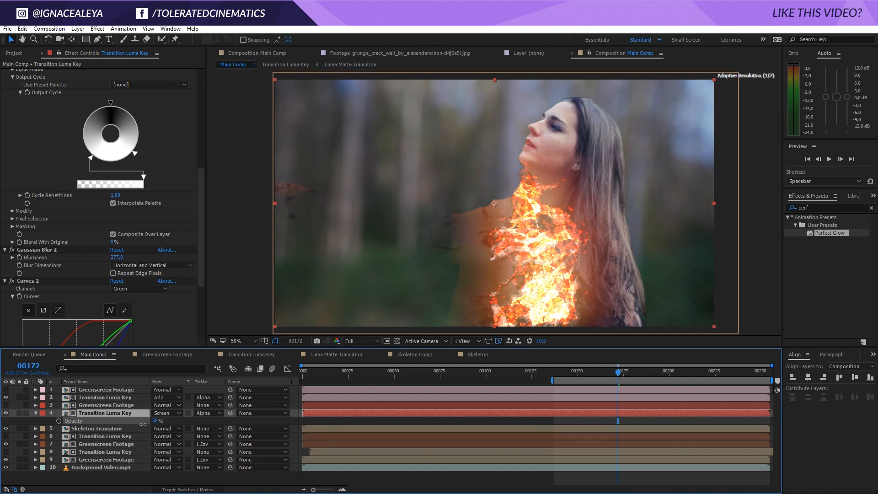
- Try a Gaussian Blur 2 blurriness of 200 on the red-labelled luma key layer, and settle on 170
click(118, 257)
text(200)
key(Return)
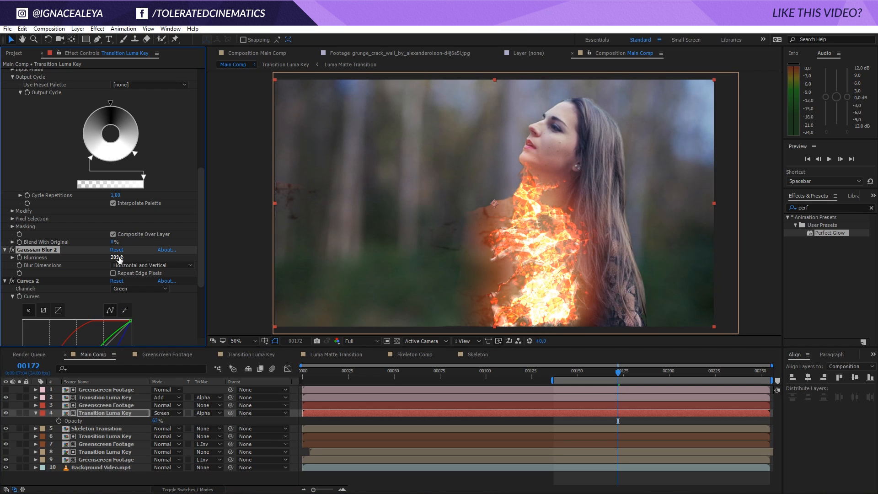
click(118, 258)
text(170)
key(Return)
- At frame 159, lower the white end point of the RGB curve further in the pink-labelled Transition Luma Key layer's Curves 2
click(594, 375)
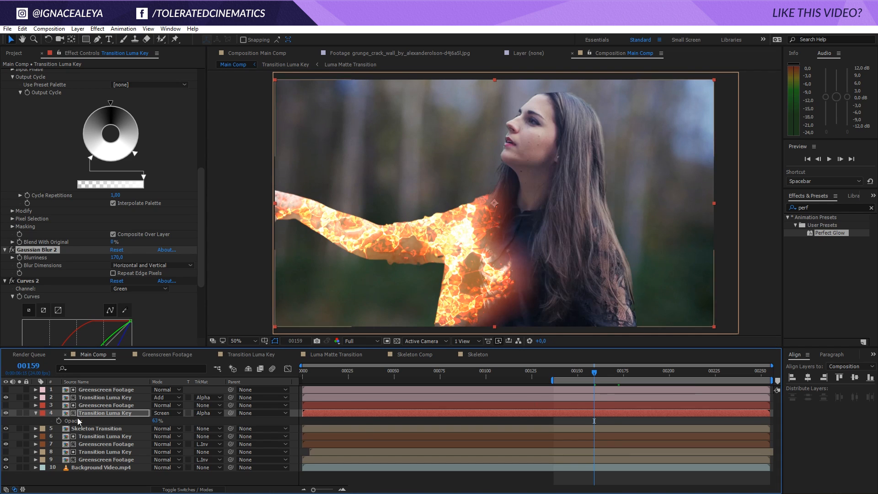
click(96, 398)
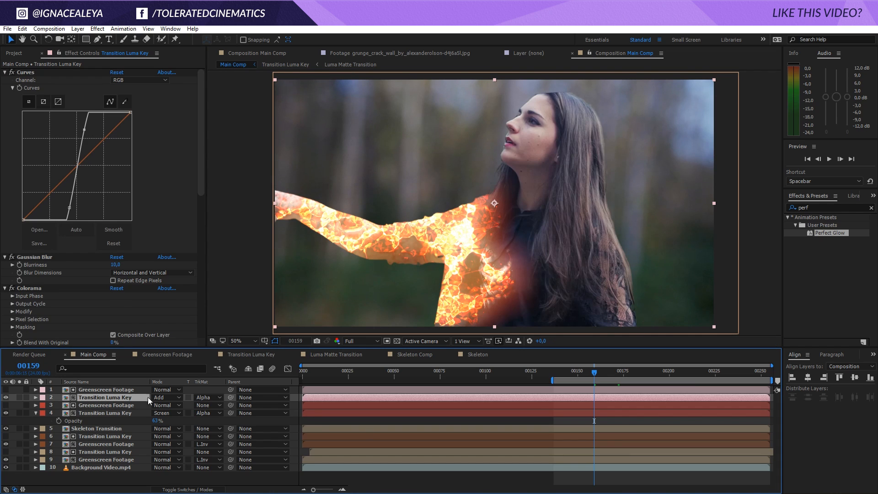
drag(202, 179, 205, 338)
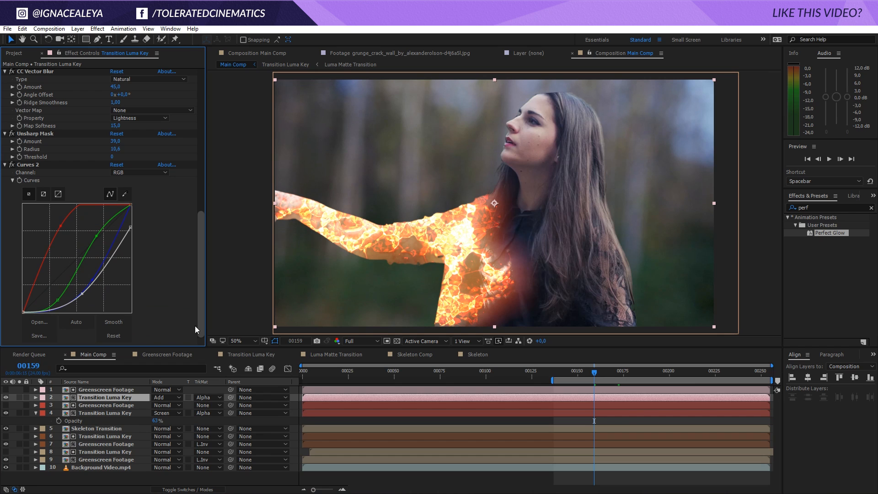
drag(130, 226, 169, 267)
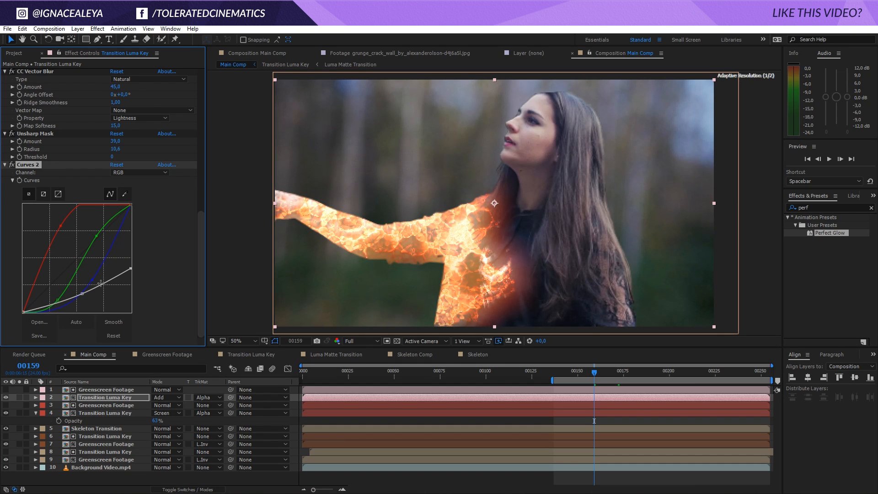
click(79, 295)
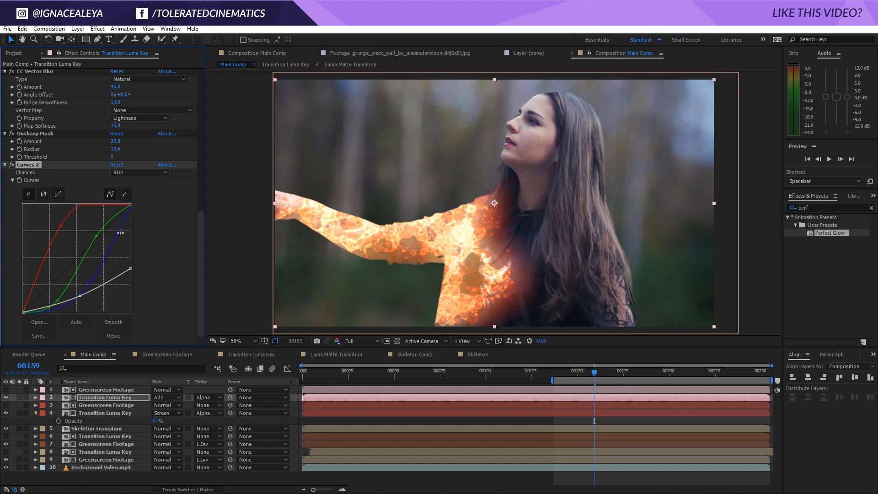
- Fine-tune the Green, Blue and Red channel curves of Curves 2, pulling the Green highlights and the Blue midtones slightly down
click(94, 234)
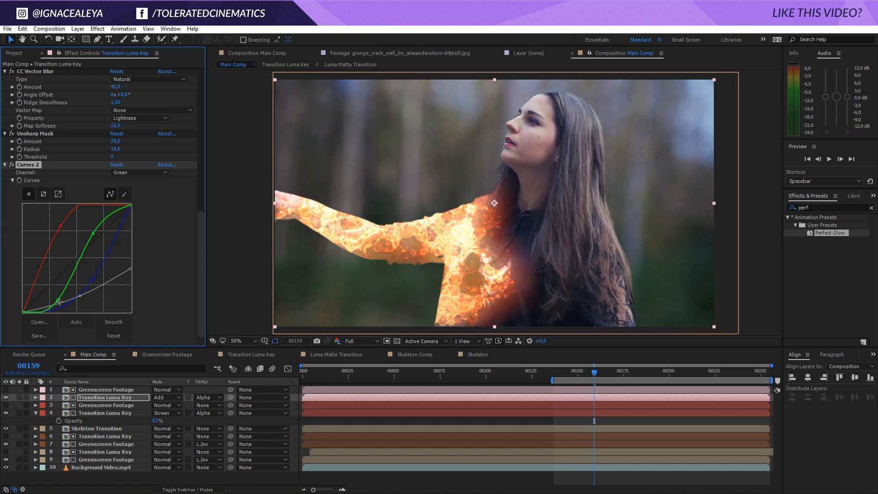
drag(56, 301, 59, 301)
drag(94, 238, 98, 242)
drag(93, 279, 95, 287)
mouse_move(61, 226)
mouse_down()
mouse_move(53, 221)
mouse_move(63, 224)
mouse_up()
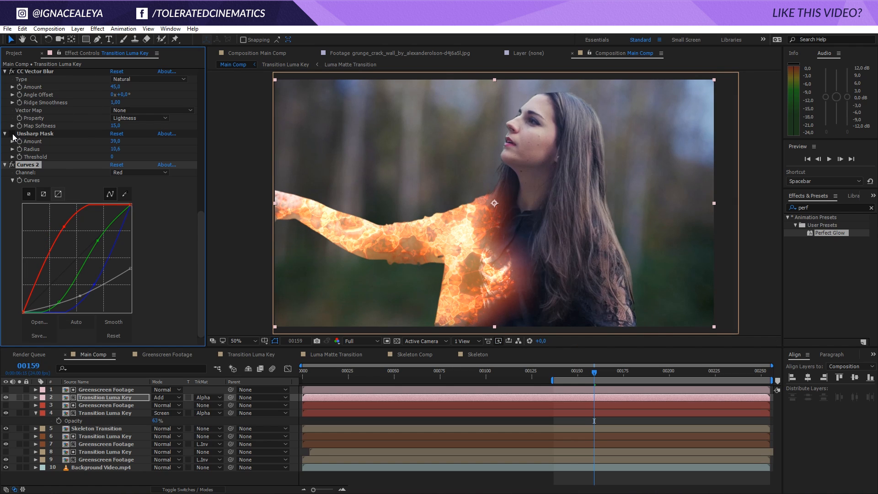
- Delete the Unsharp Mask effect from the pink-labelled Transition Luma Key layer
click(29, 133)
key(Delete)
scroll(36, 136, up, 3)
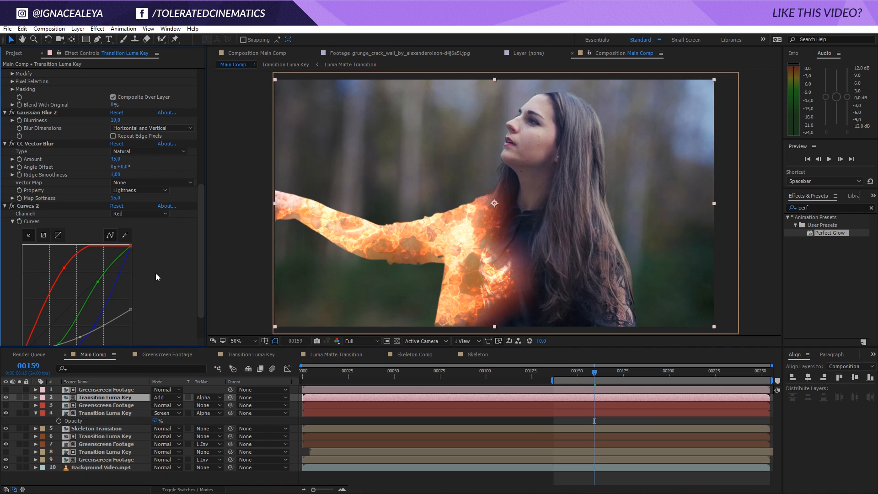
- At frame 170, soften the steep RGB S-curve in the first Curves effect of the pink-labelled Transition Luma Key layer
drag(595, 372, 614, 374)
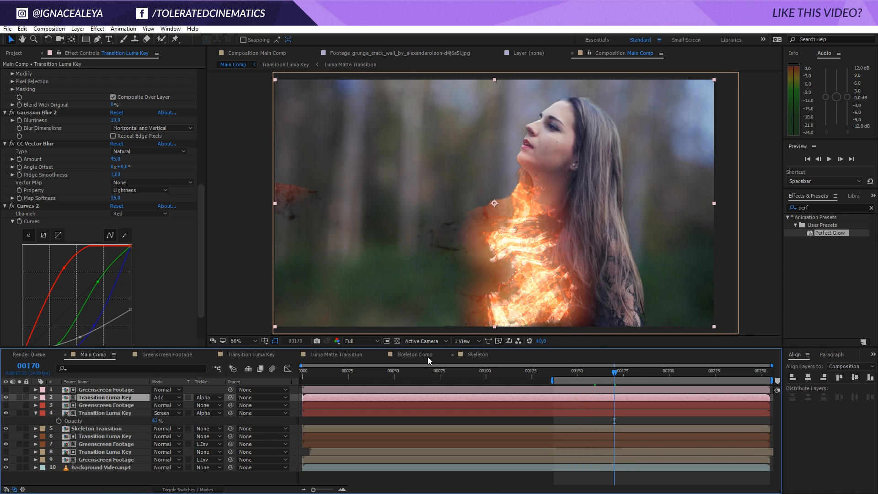
click(104, 391)
click(98, 397)
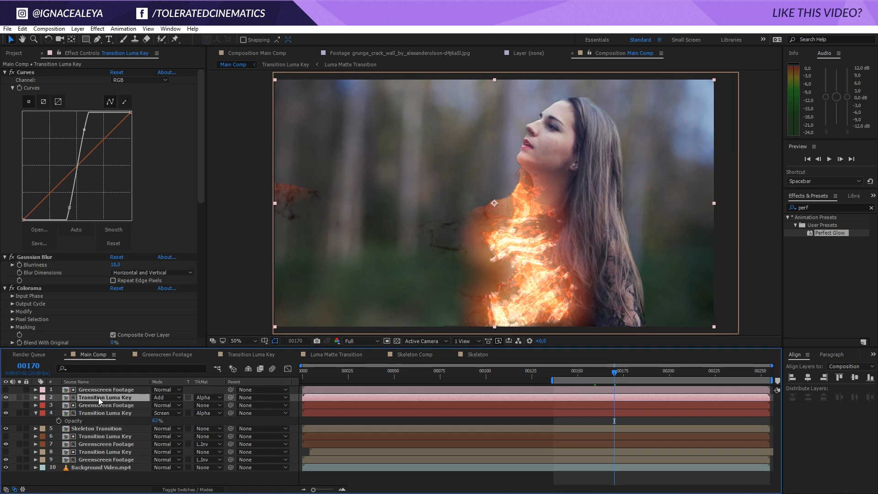
drag(82, 135, 94, 131)
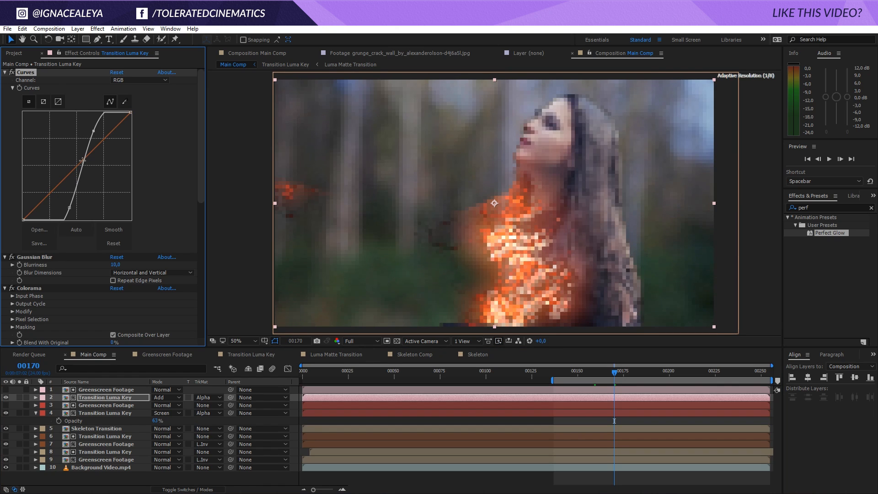
drag(69, 208, 53, 204)
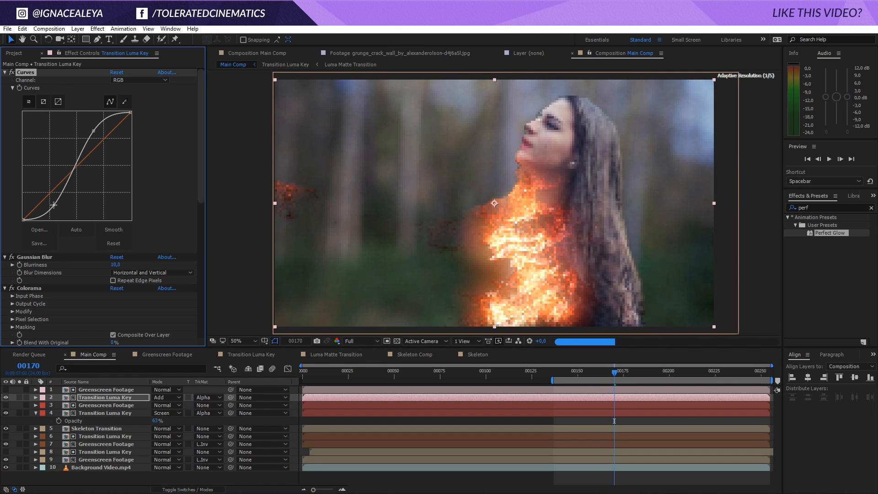
- Make the RGB curve less steep in the first Curves effect of the red-labelled Transition Luma Key layer, keeping the highlights raised
click(87, 415)
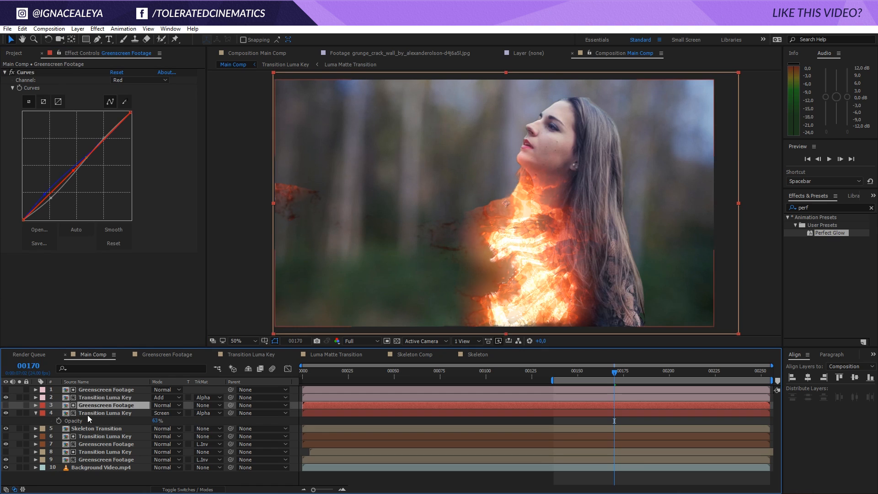
drag(81, 130, 102, 137)
mouse_move(71, 206)
mouse_down()
mouse_move(56, 196)
mouse_move(79, 199)
mouse_move(61, 196)
mouse_up()
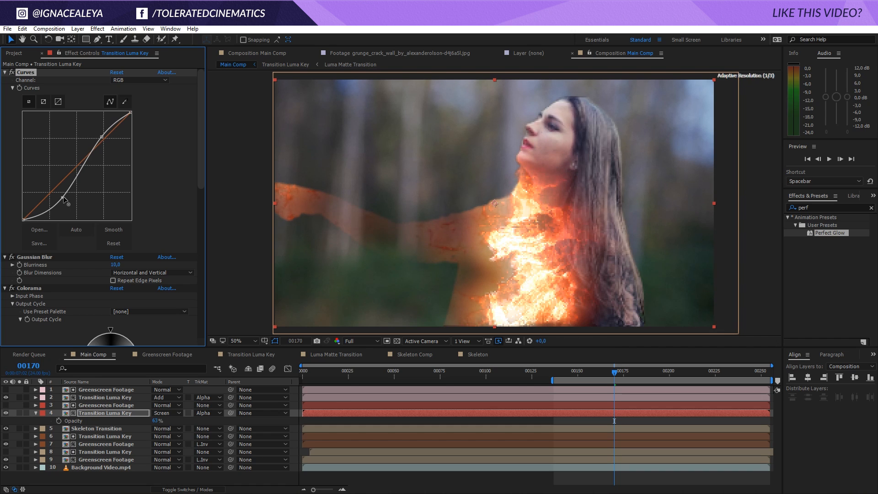
mouse_move(100, 135)
mouse_down()
mouse_move(76, 125)
mouse_move(89, 130)
mouse_up()
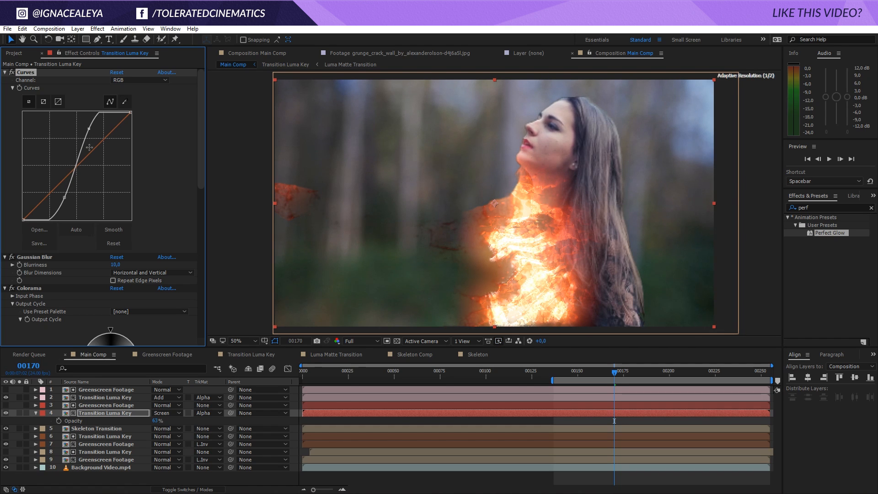
drag(64, 198, 56, 190)
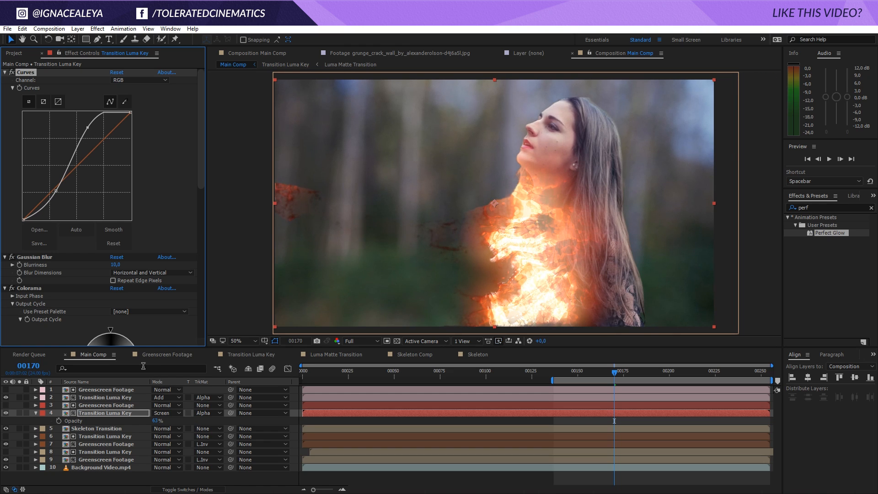
- Compare the image with the red-labelled Transition Luma Key layer off and on, and lower the layer's opacity to 34%
click(6, 413)
click(6, 413)
mouse_move(155, 420)
mouse_down()
mouse_move(135, 421)
mouse_move(143, 420)
mouse_up()
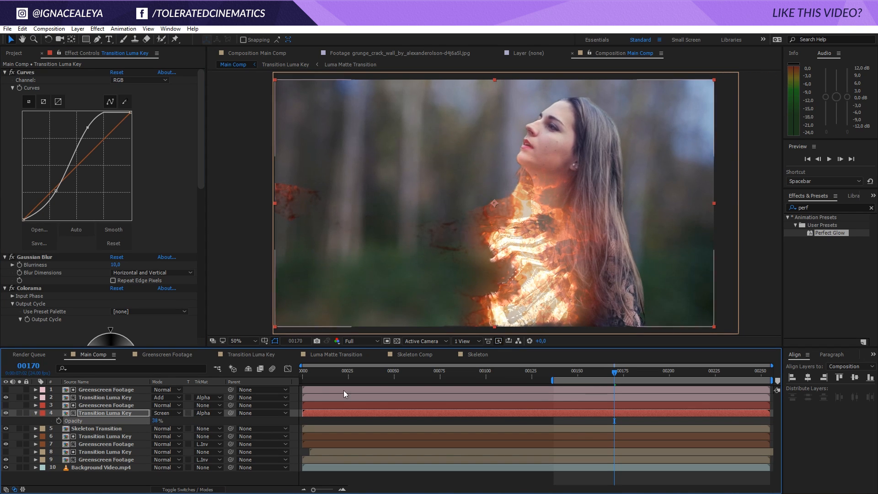
- Inside the Skeleton Transition composition, shift the Transition Luma Key matte layer a few frames later, checking the skeleton reveal in Main Comp
click(591, 371)
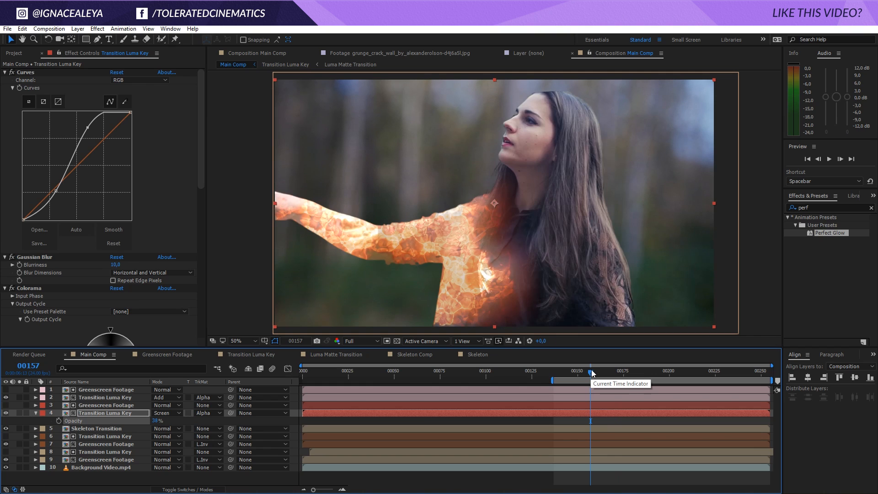
click(627, 371)
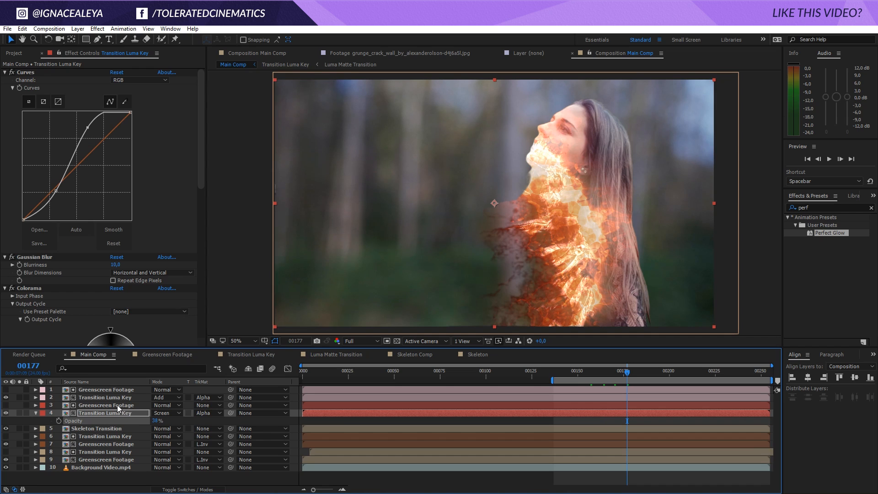
click(101, 429)
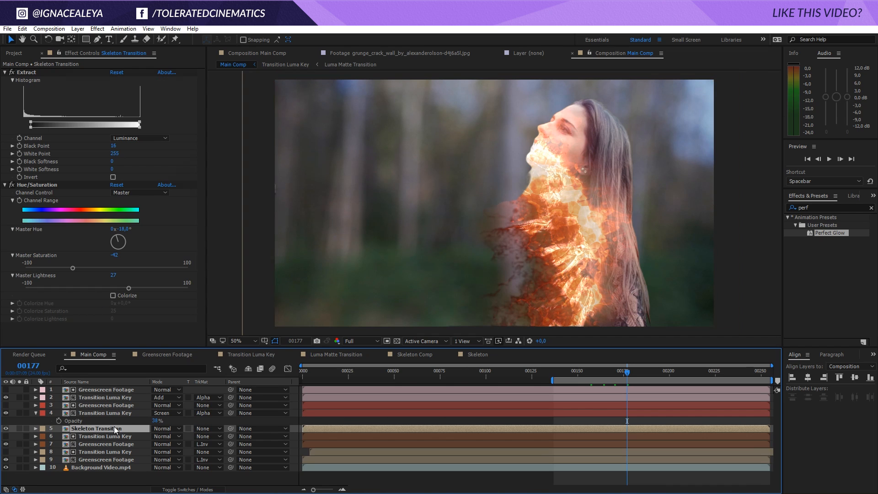
double_click(114, 426)
click(499, 396)
click(500, 391)
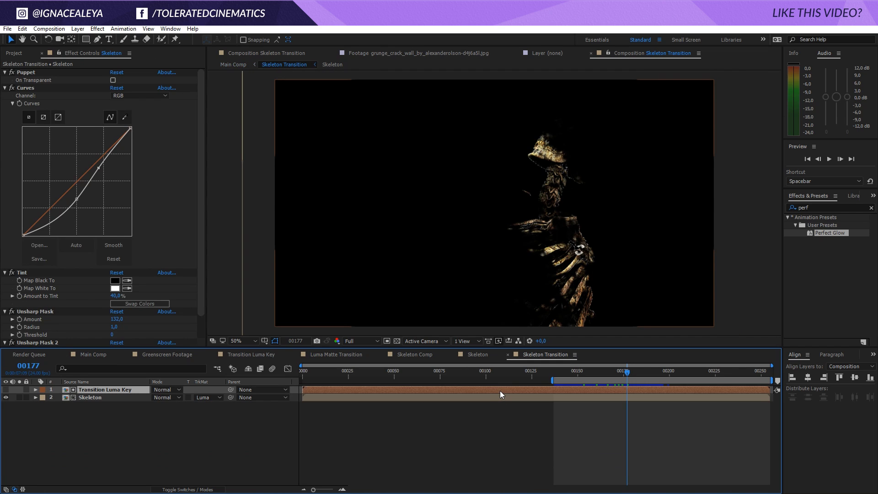
click(94, 355)
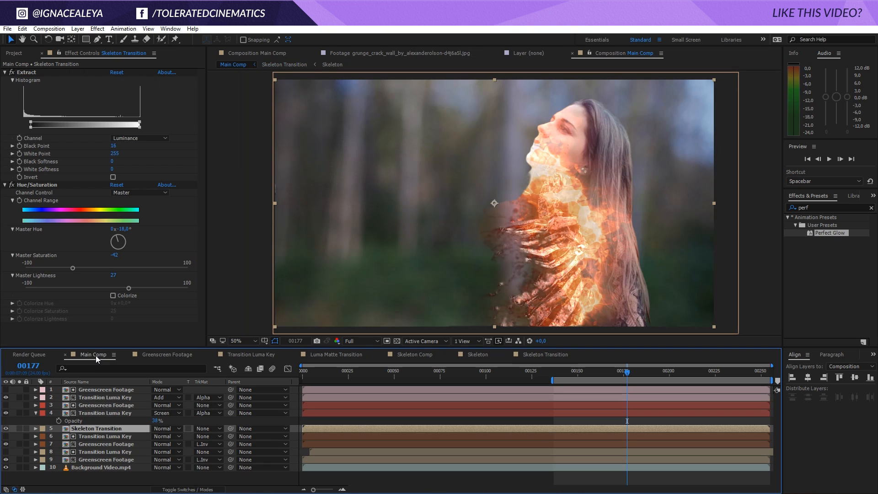
key(space)
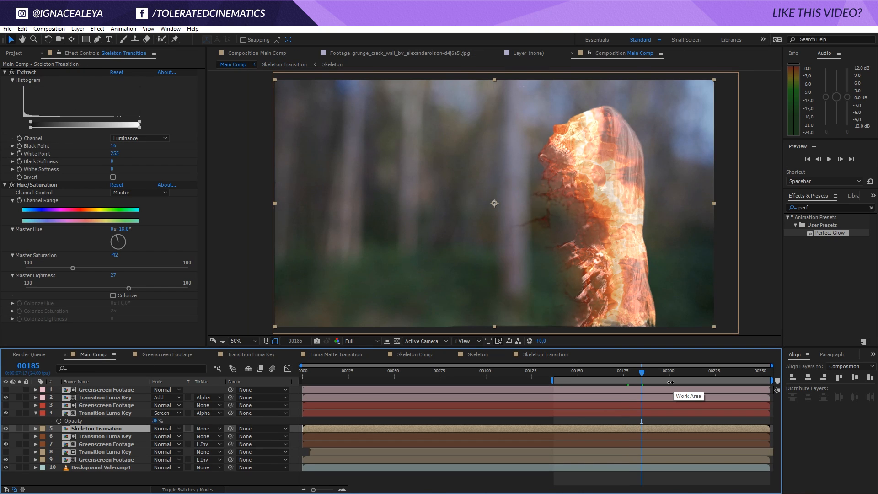
double_click(616, 427)
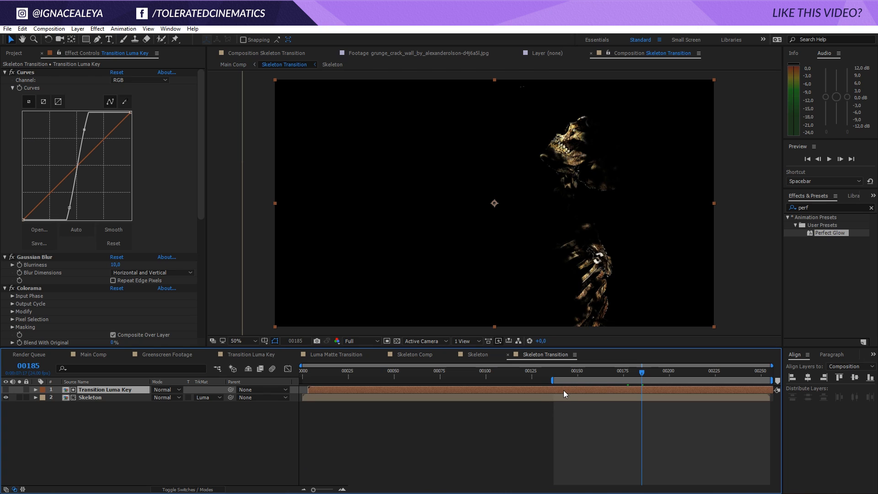
click(89, 355)
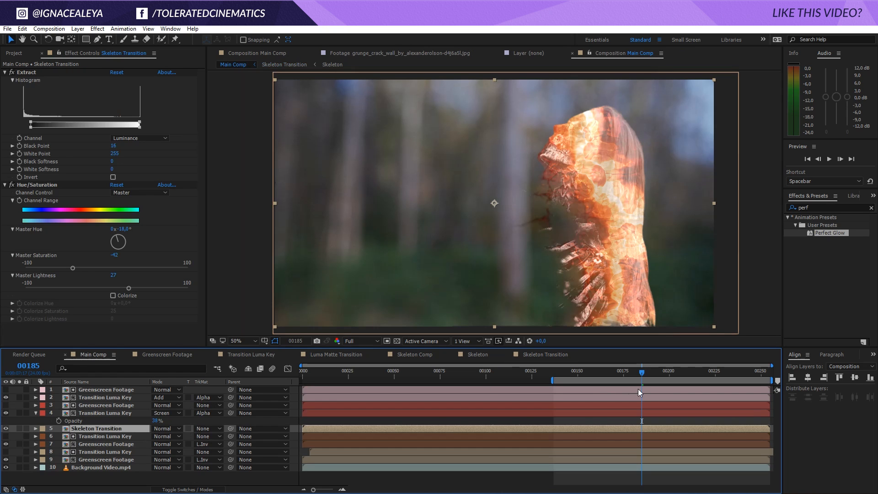
- Shift the tan-labelled Transition Luma Key matte in Main Comp a few frames later and preview the disintegration
click(109, 453)
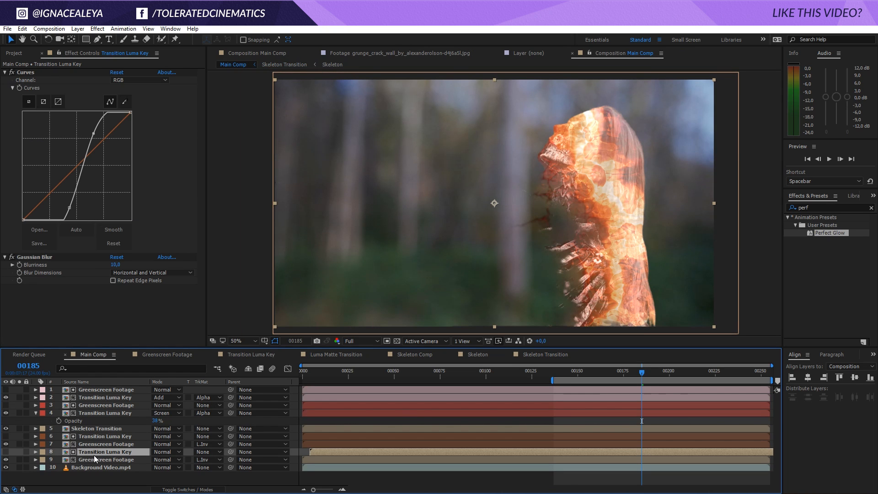
drag(343, 452, 345, 452)
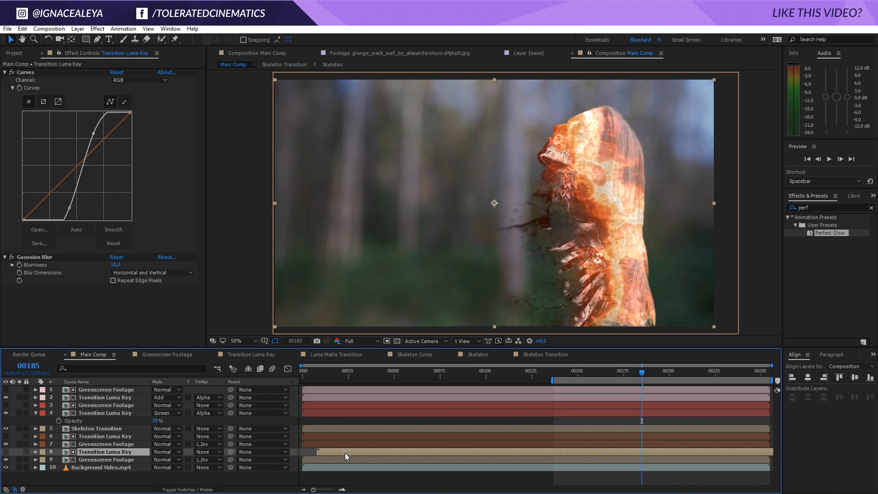
drag(661, 374, 702, 375)
key(space)
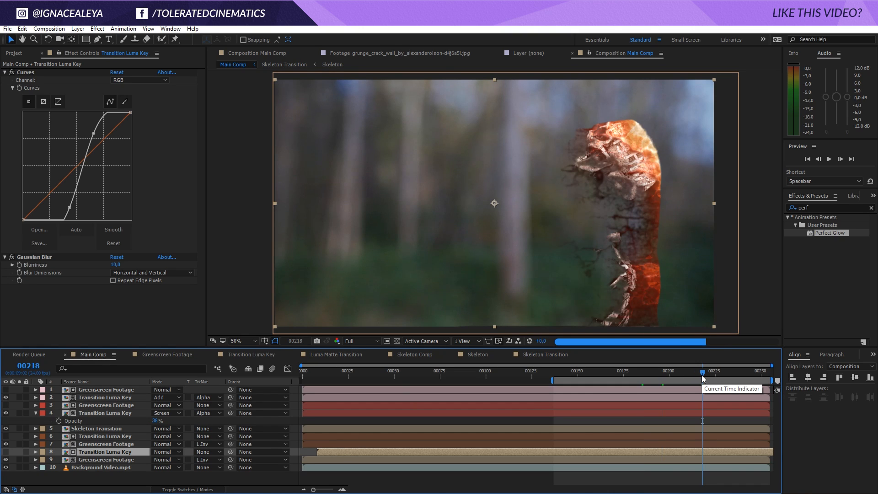
click(639, 444)
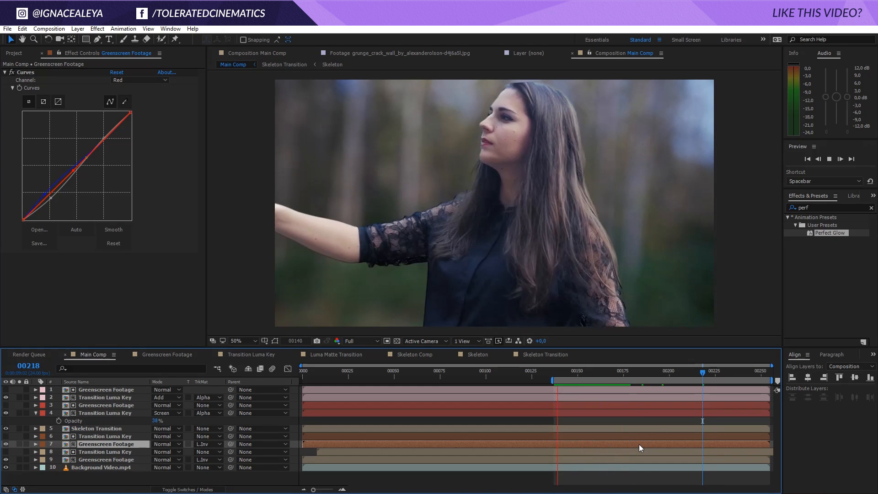
- Apply the Perfect Glow preset to the pink-labelled Transition Luma Key layer with first Glow Threshold 42%, Radius 13 and Intensity 0.2
drag(608, 370, 626, 381)
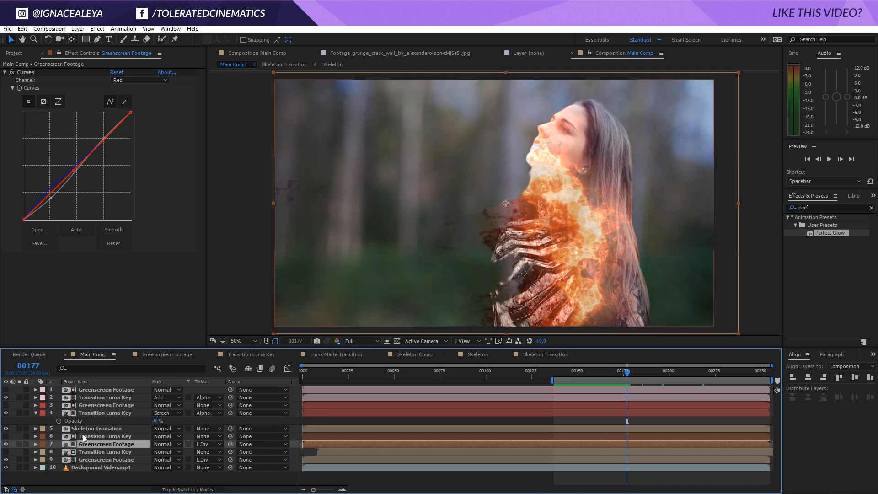
click(101, 398)
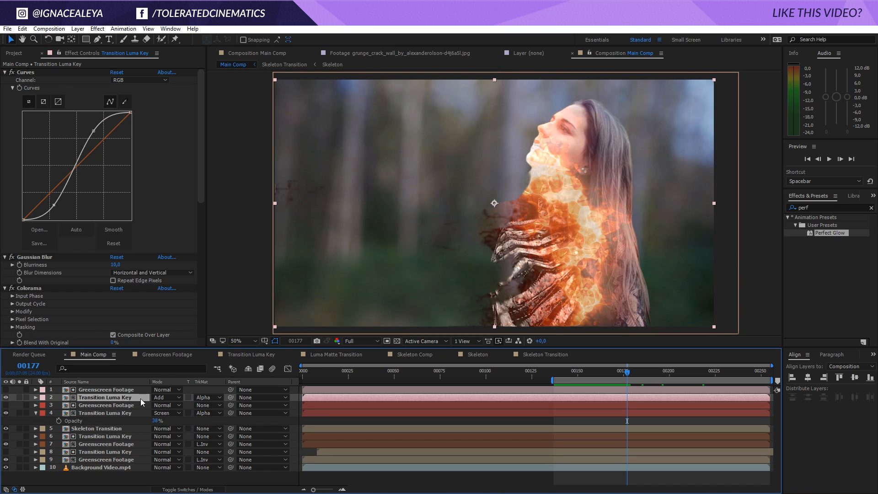
drag(827, 236, 119, 399)
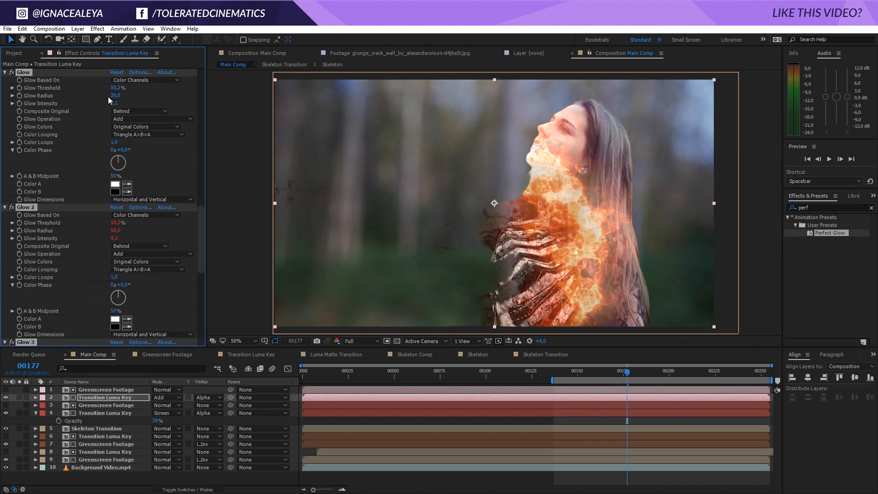
drag(115, 87, 112, 104)
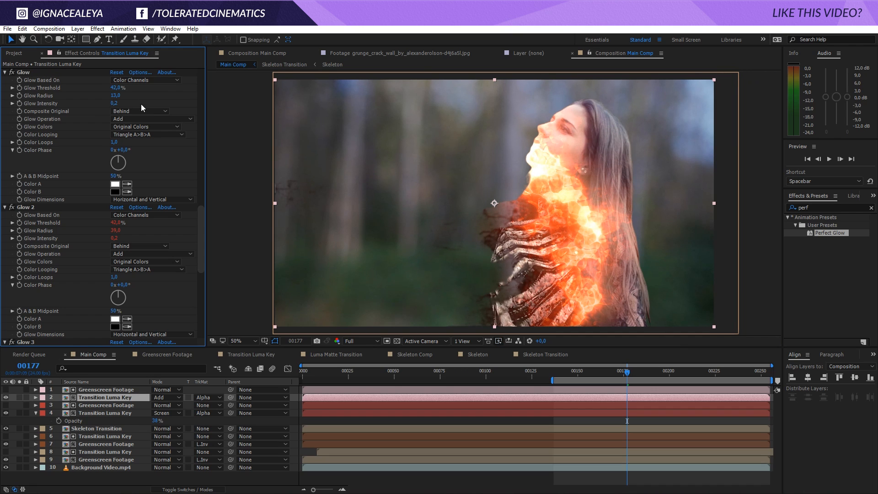
click(5, 80)
click(5, 88)
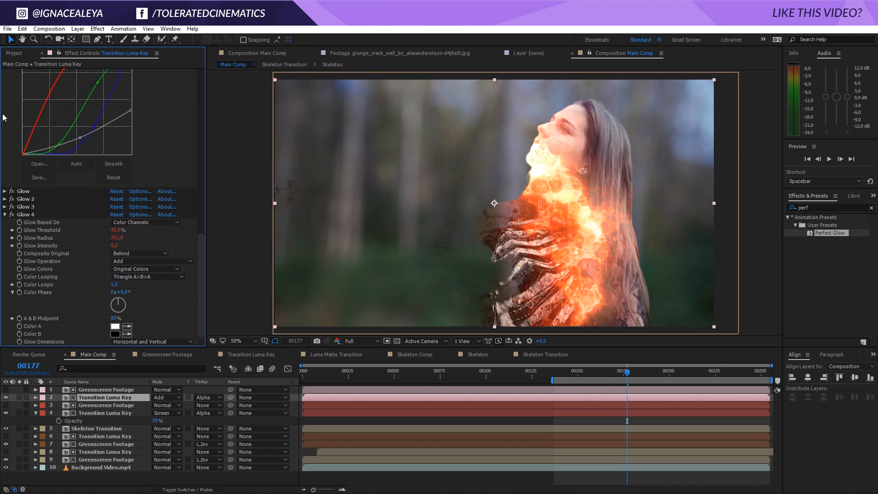
click(4, 215)
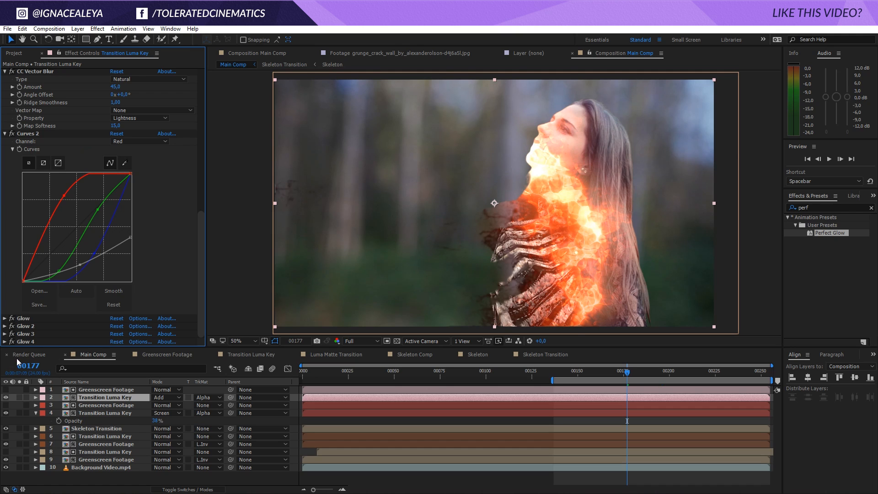
- Add a separate Glow effect to the pink-labelled Transition Luma Key layer with Glow Radius 337 and Glow Threshold 13.7%
click(96, 411)
click(99, 398)
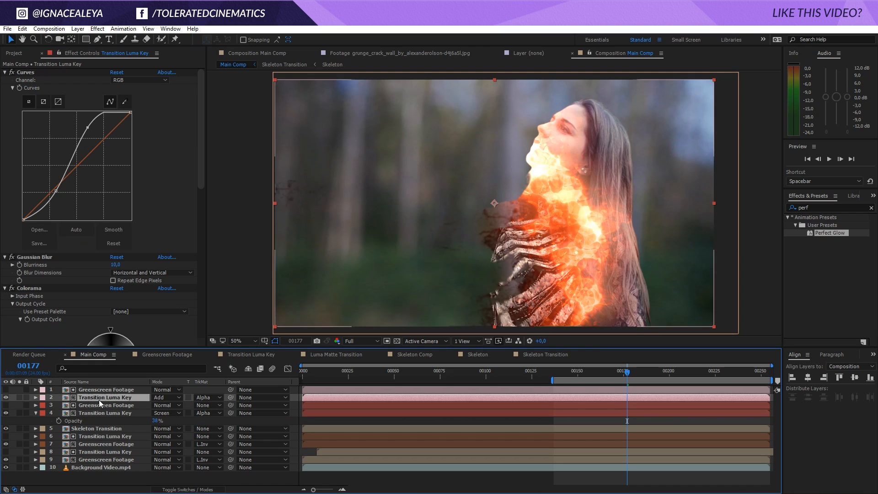
click(819, 207)
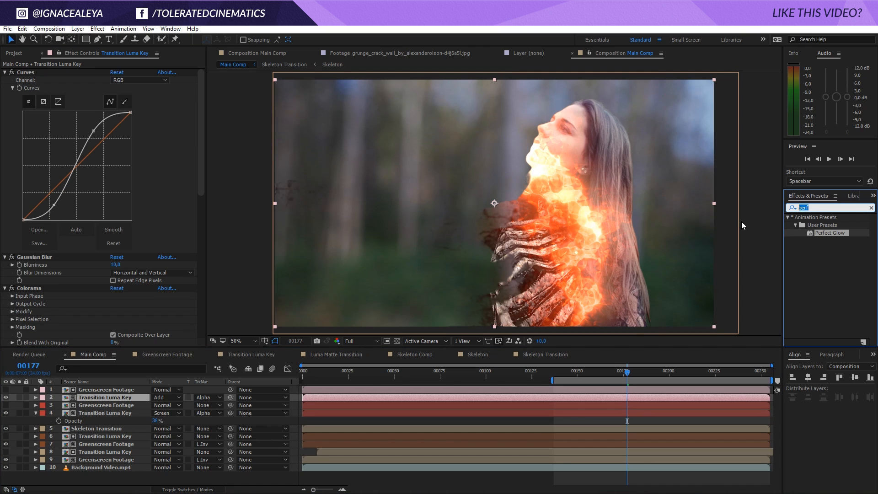
text(glow)
drag(822, 272, 131, 400)
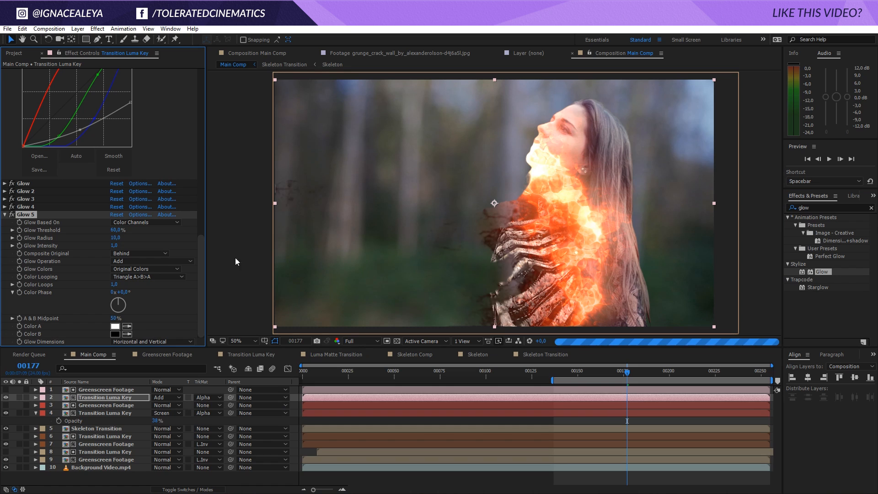
mouse_move(116, 238)
mouse_down()
mouse_move(137, 238)
mouse_move(96, 234)
mouse_move(117, 237)
mouse_up()
drag(43, 250, 34, 252)
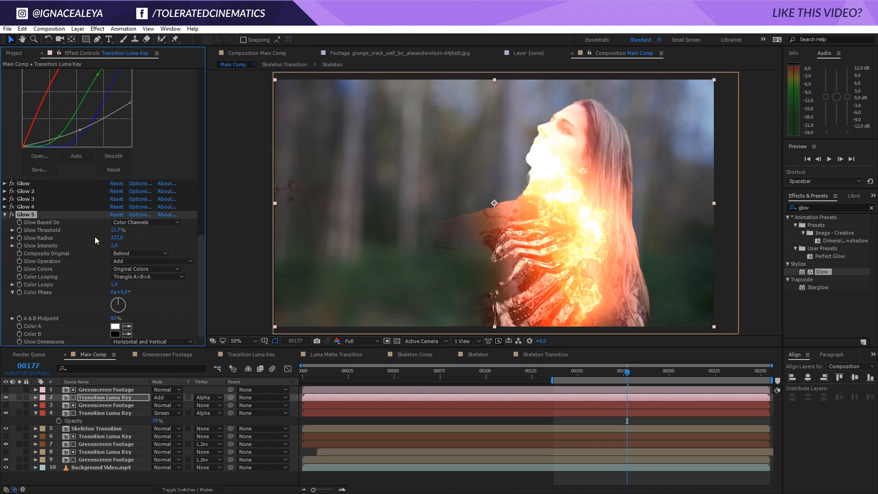
- Compare the image with Glow 5 off and on, and raise its Glow Threshold to 45.9%
click(11, 215)
click(12, 215)
drag(118, 230, 145, 231)
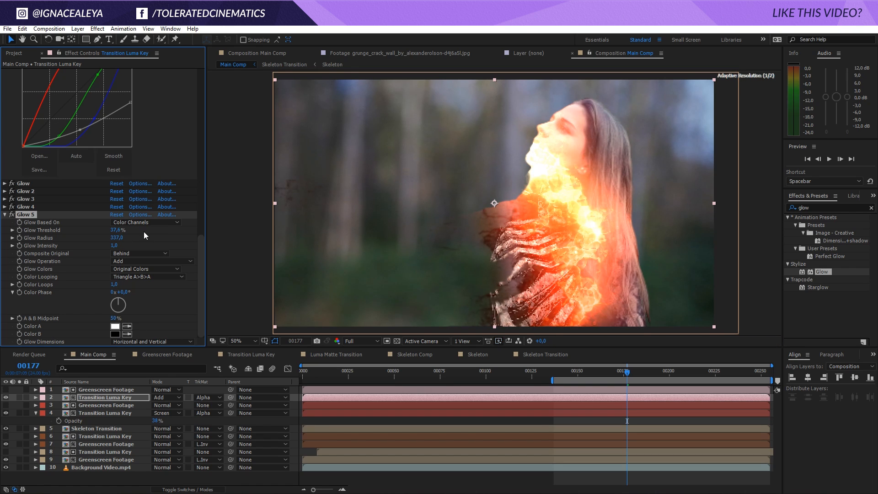
click(12, 216)
click(12, 216)
click(12, 216)
click(11, 217)
drag(114, 231, 118, 231)
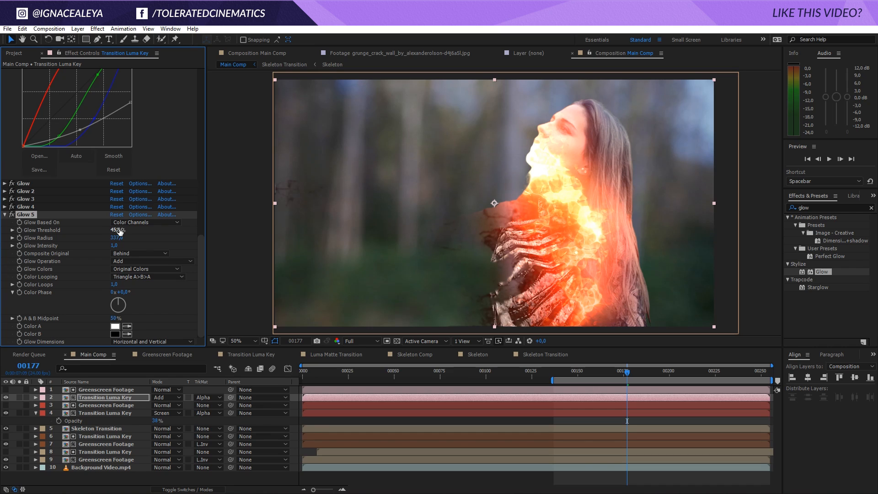
- At frame 194, remove all five Glow effects from the pink-labelled Transition Luma Key layer
drag(610, 372, 658, 374)
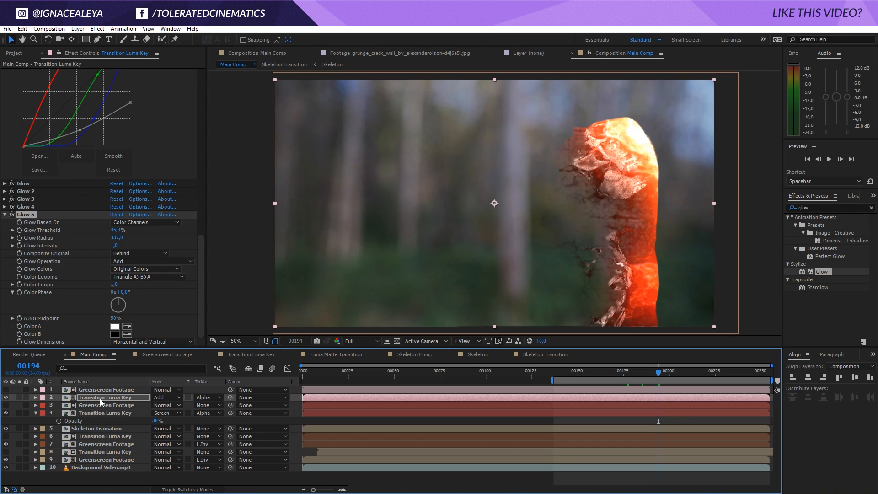
click(22, 184)
shift+click(27, 215)
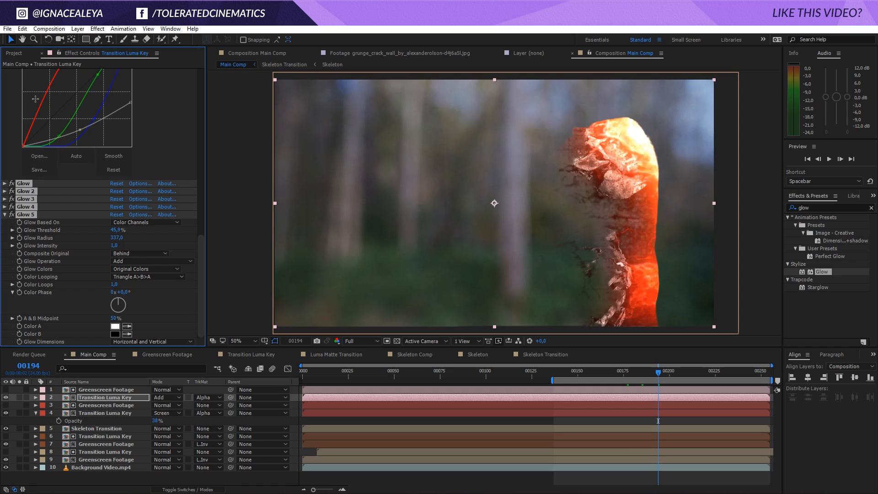
scroll(35, 99, up, 5)
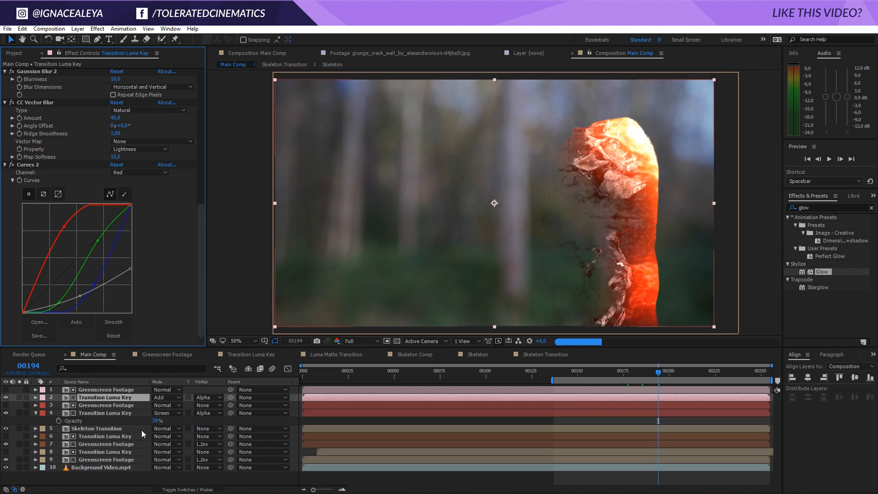
- Set the pink-labelled Transition Luma Key layer's blending mode to Normal and check the opacity of both pink-labelled layers
ctrl+click(124, 391)
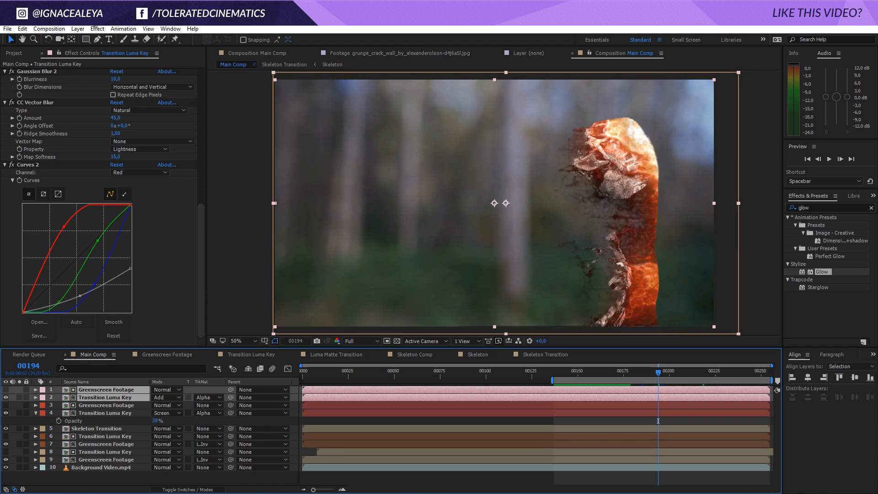
click(169, 400)
click(197, 91)
key(t)
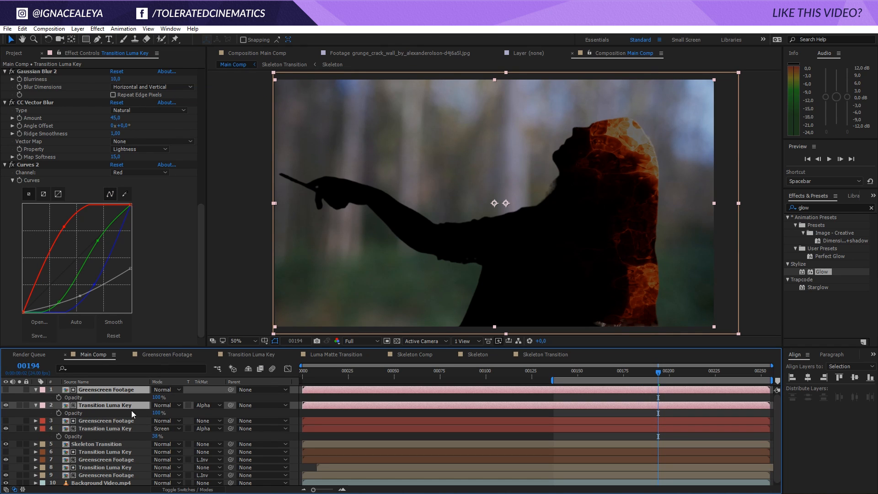
key(t)
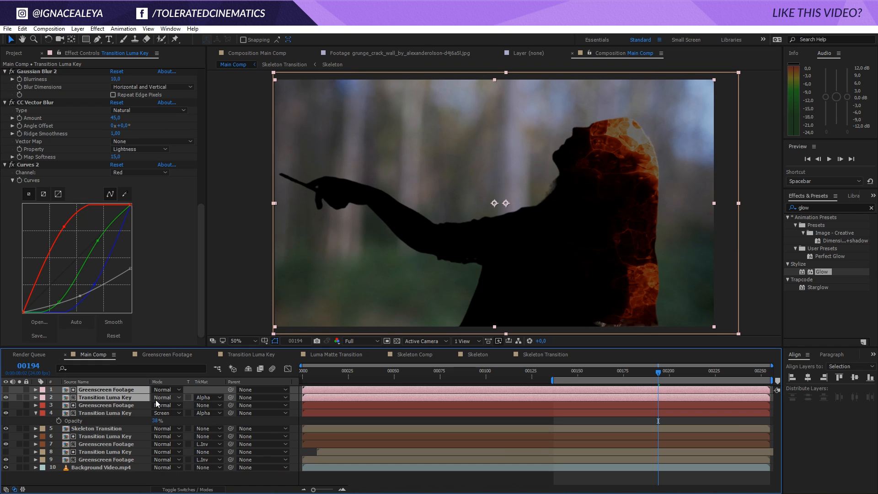
- Pre-compose the two pink-labelled layers as "Peel Effect Comp", moving all attributes into the new composition
drag(651, 375, 627, 379)
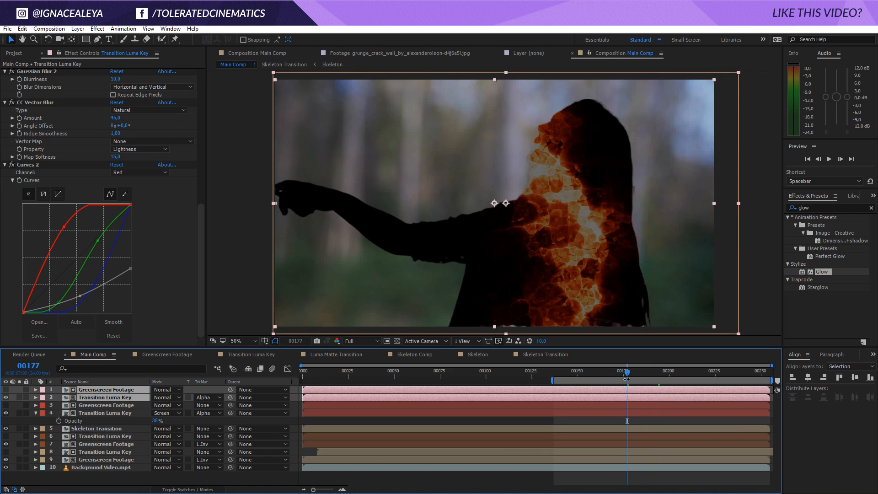
click(76, 29)
click(35, 370)
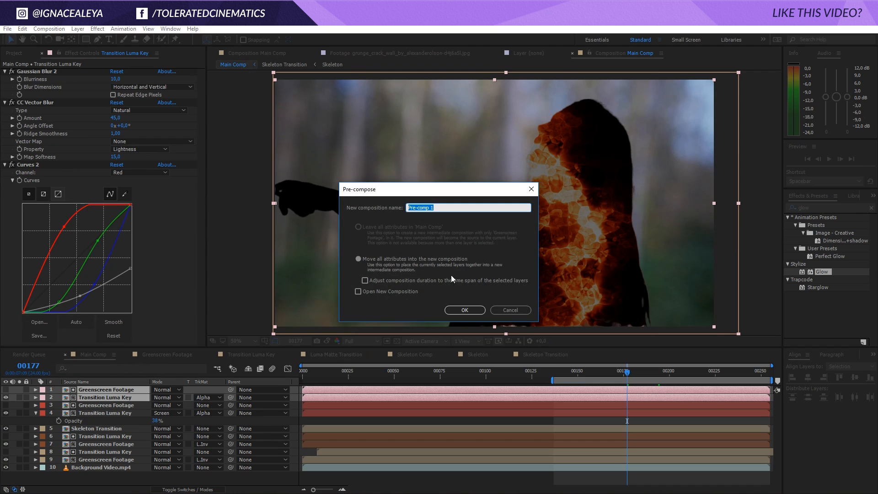
text(Peel Effect Comp)
click(458, 309)
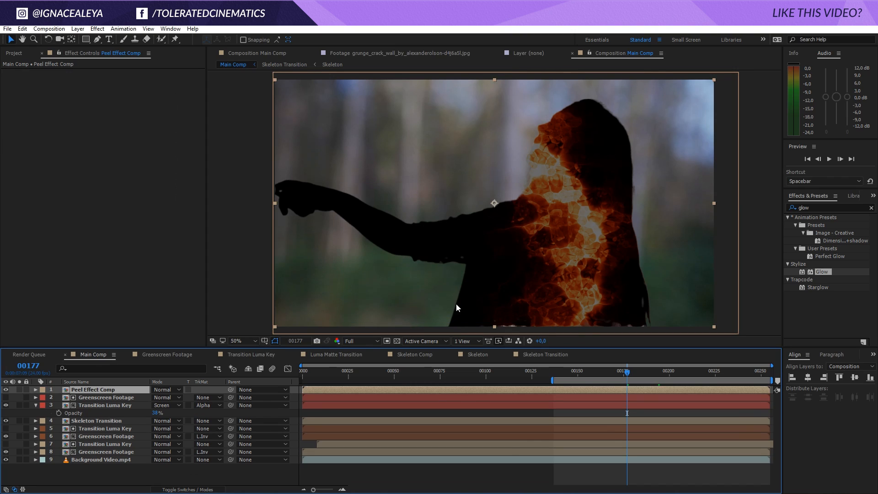
- Find the Solid Composite effect and apply it to the Peel Effect Comp layer
double_click(829, 206)
key(BackSpace)
text(solid)
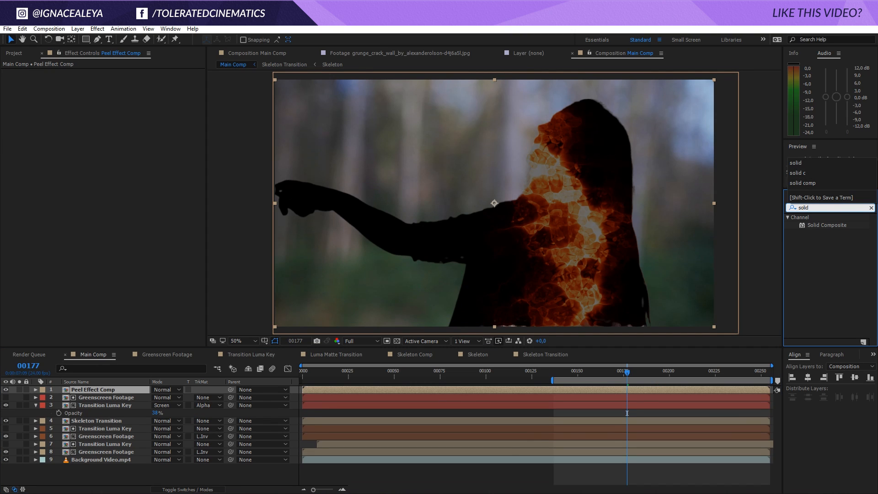
drag(827, 225, 126, 391)
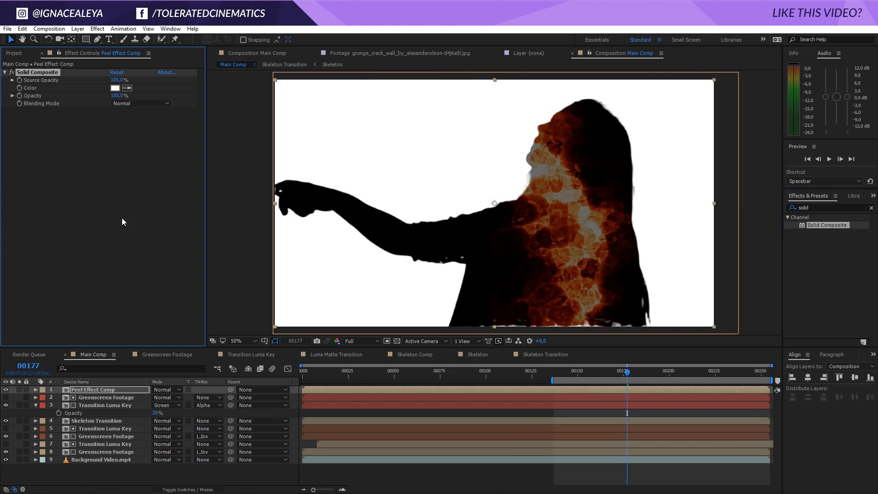
- Set the Solid Composite colour on the Peel Effect Comp layer to black, 000000
click(115, 88)
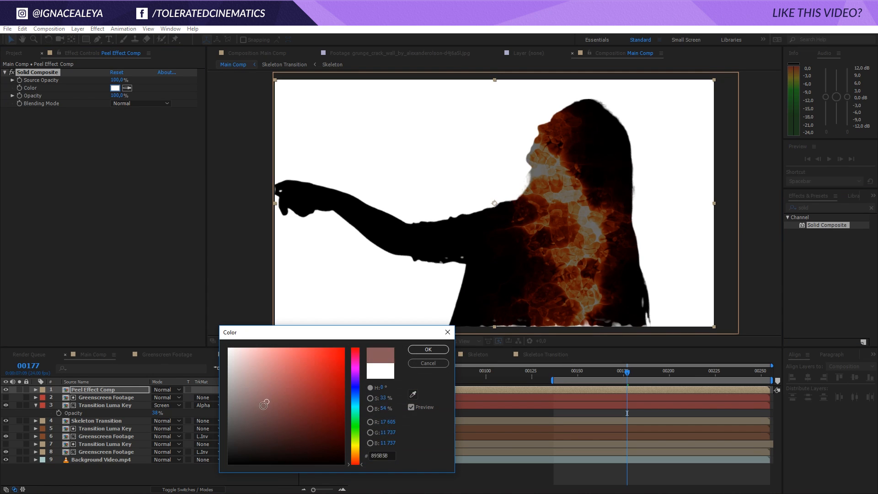
text(000000)
click(414, 350)
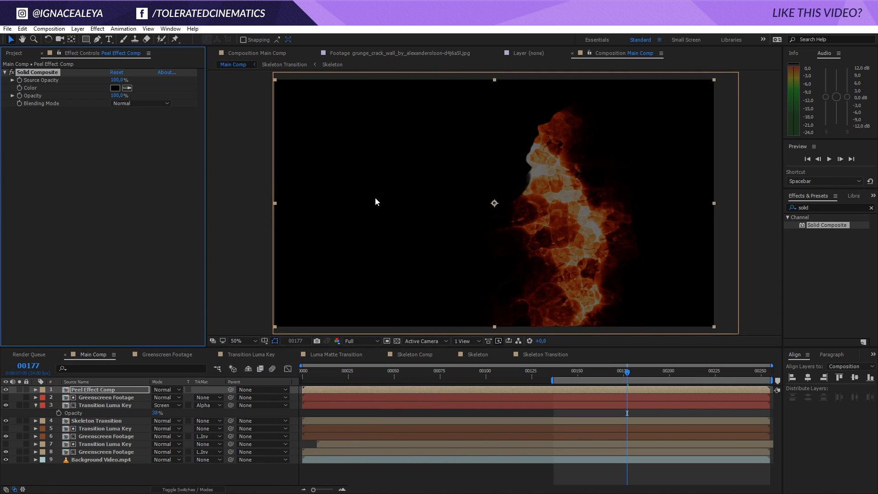
- Paste the copied Glow effects onto the Peel Effect Comp layer and set its blending mode to Add
click(128, 390)
key(ctrl+v)
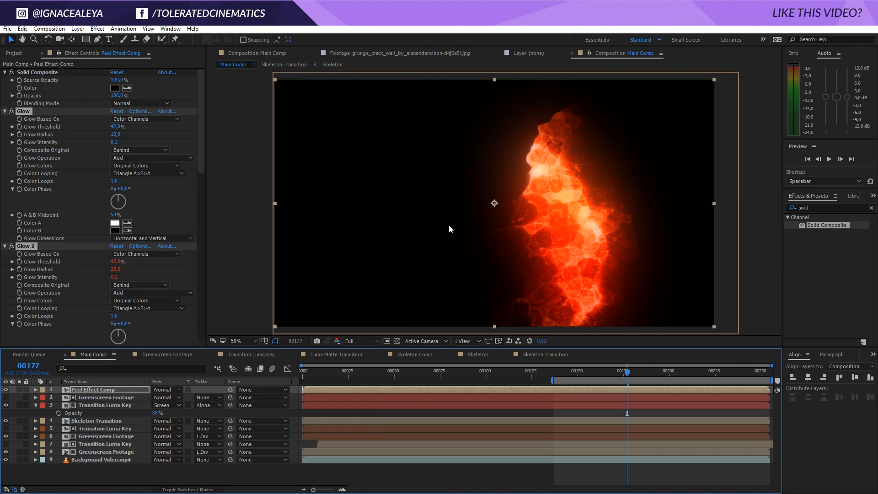
click(169, 390)
click(232, 191)
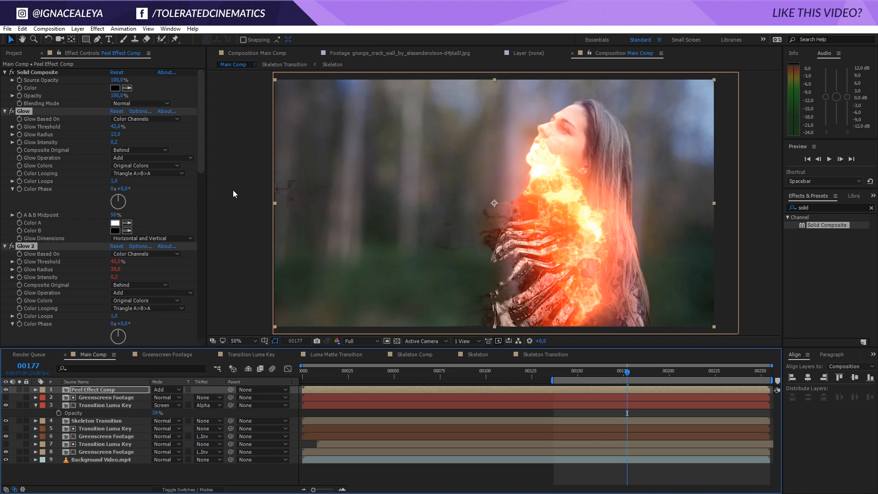
- At frame 173, duplicate the red-labelled Transition Luma Key layer and place the copy above Peel Effect Comp
drag(677, 376, 664, 376)
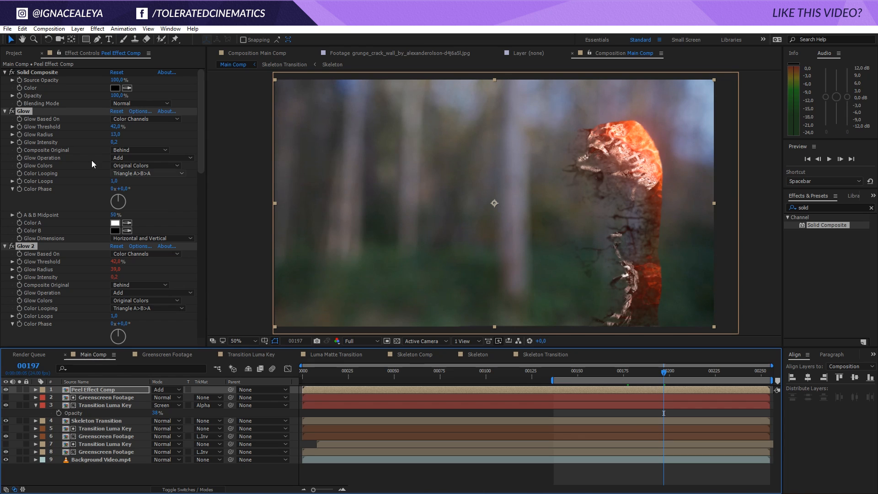
click(650, 374)
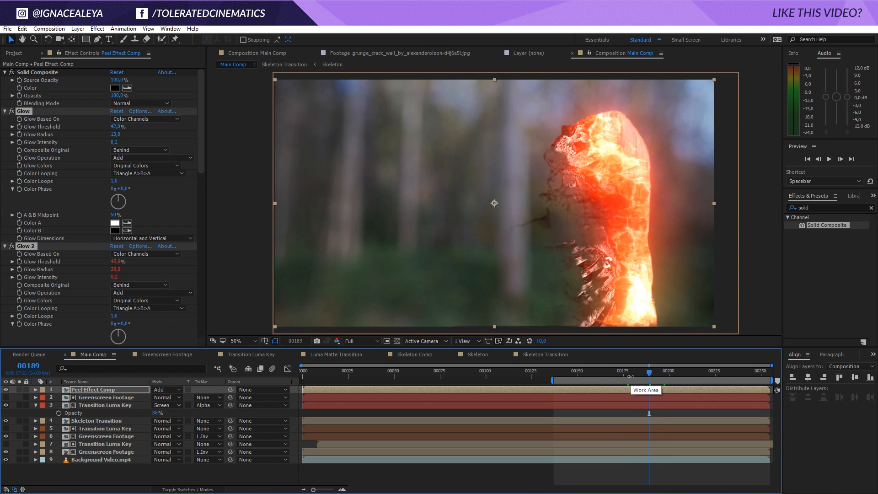
click(630, 373)
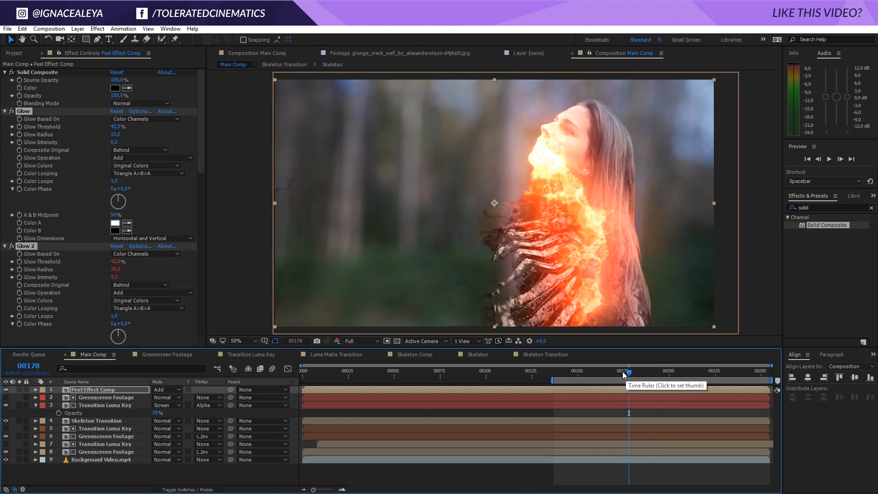
click(621, 373)
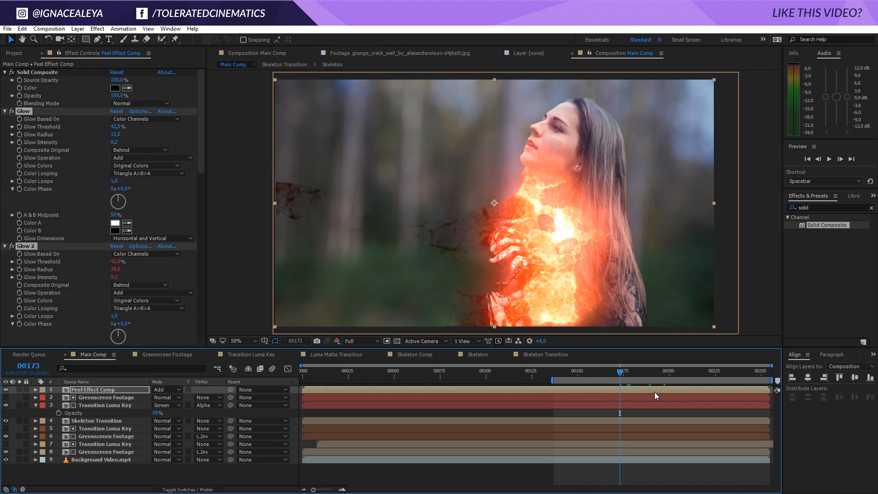
click(125, 388)
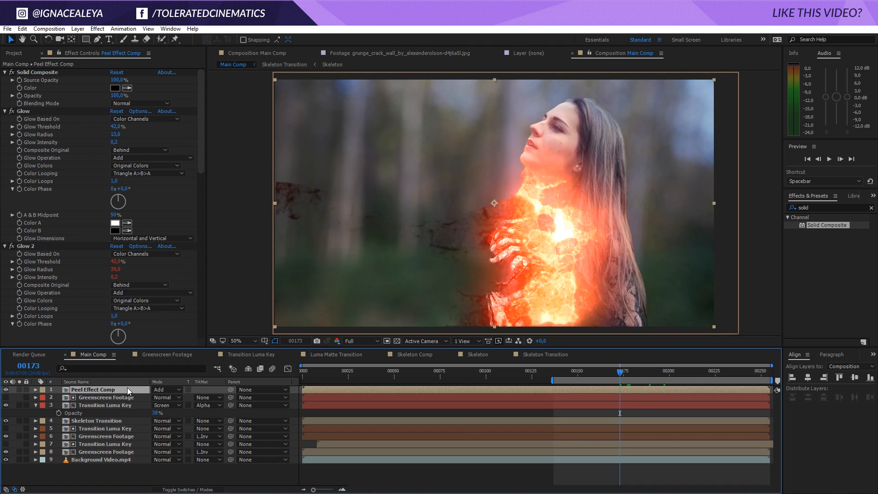
click(117, 398)
click(114, 406)
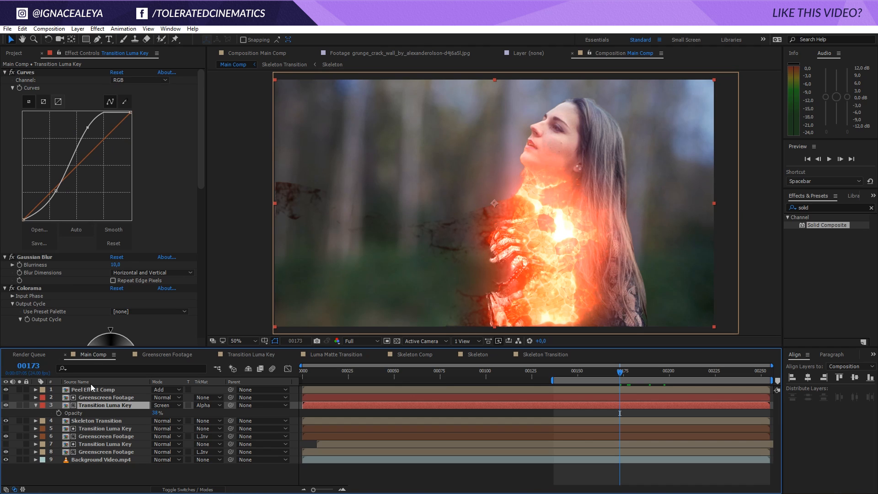
key(ctrl+d)
drag(106, 403, 107, 388)
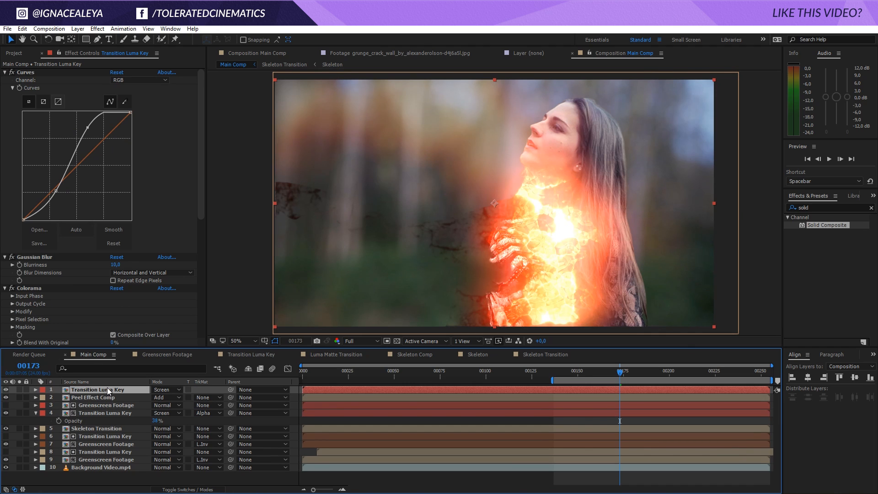
- Solo the topmost Transition Luma Key layer and remove its extra colouring effect and the Gaussian Blur 2 effect
click(18, 390)
scroll(36, 325, down, 3)
click(34, 280)
key(Delete)
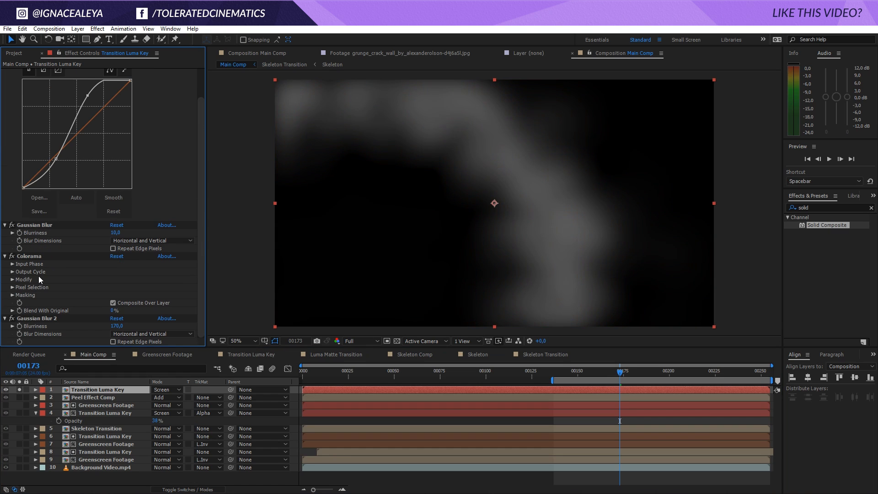
click(45, 317)
key(Delete)
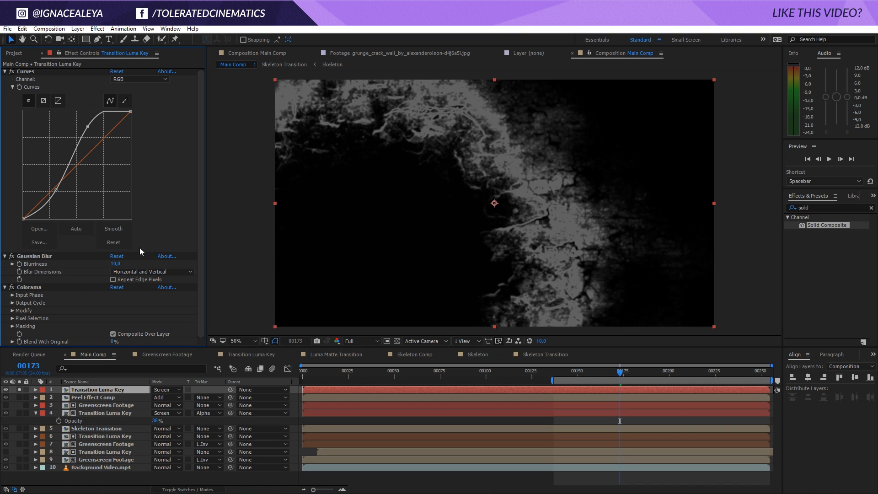
click(43, 288)
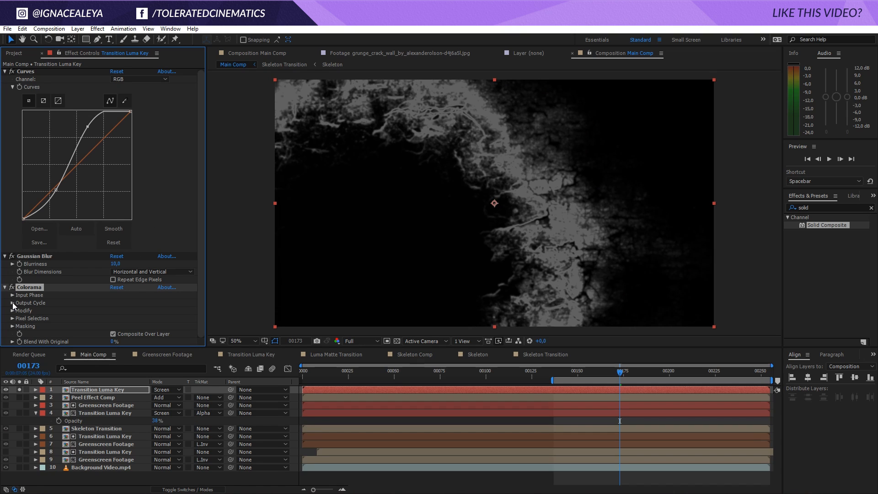
- Set the topmost Transition Luma Key layer's blending mode to Normal and its opacity to 100%
click(159, 393)
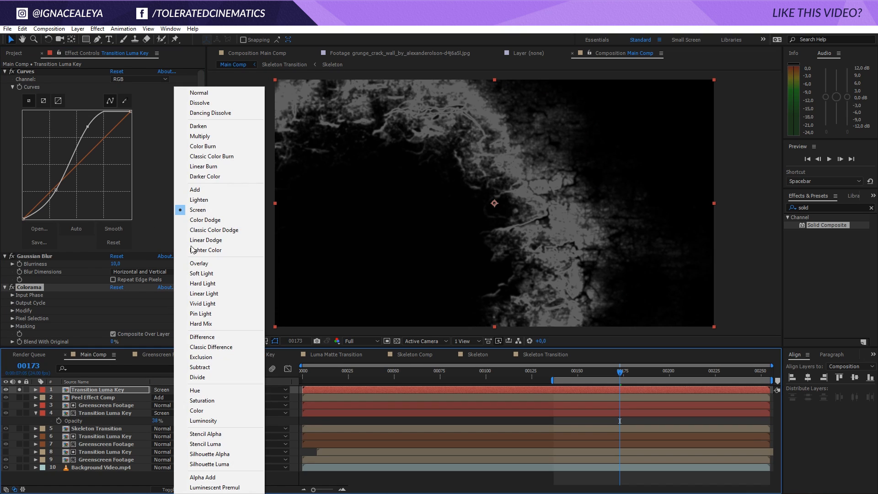
click(202, 93)
key(t)
click(157, 399)
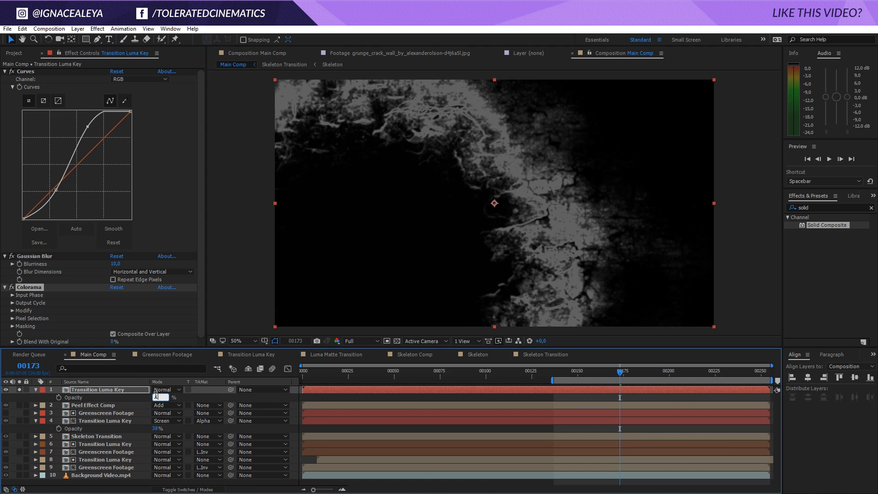
text(100)
key(Return)
click(367, 396)
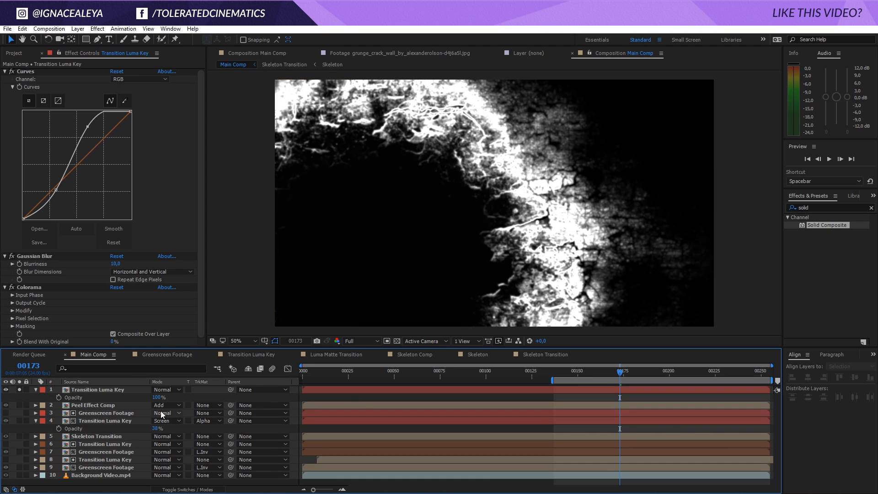
- Key out the black on the topmost Transition Luma Key layer with an Extract effect, Black Point 42, and show the transparency grid
click(120, 390)
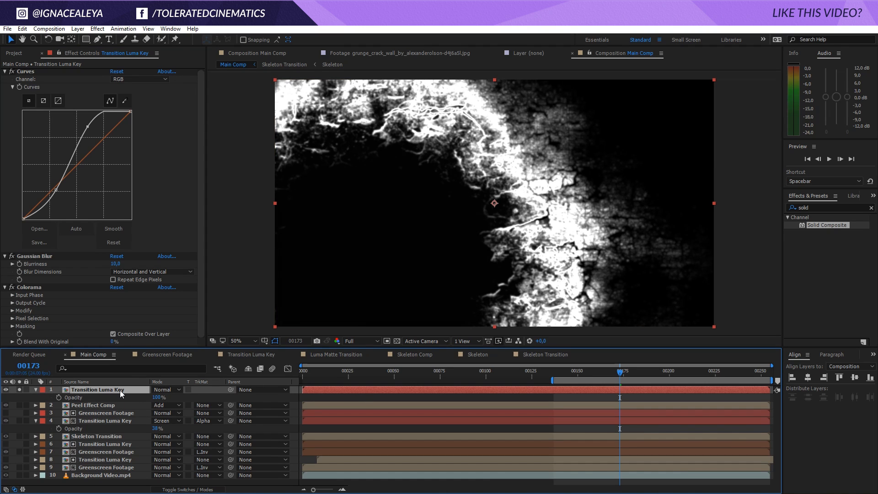
click(95, 30)
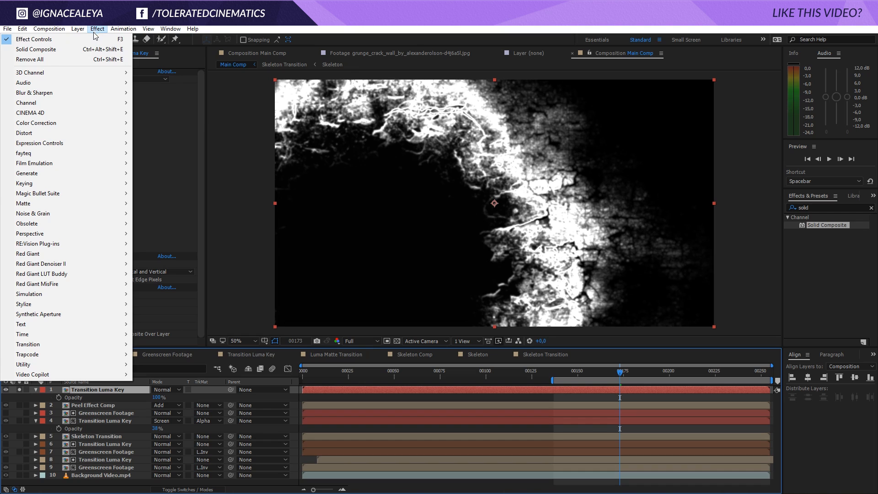
mouse_move(56, 183)
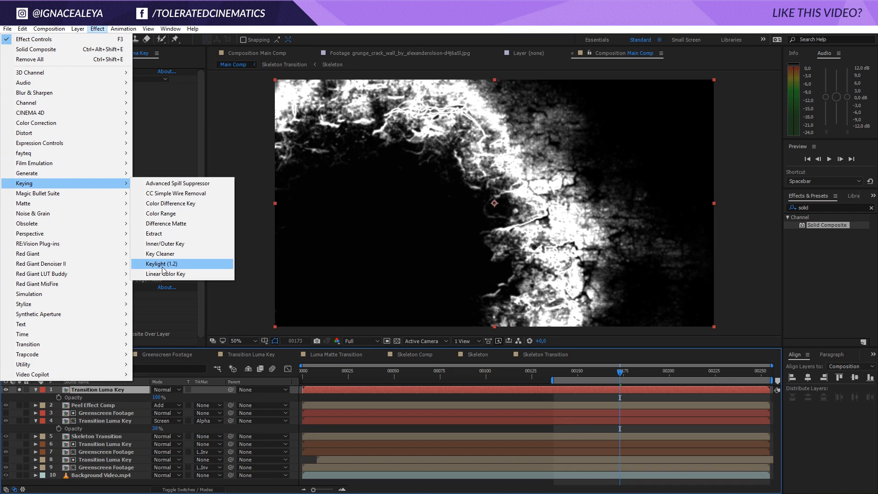
click(174, 234)
mouse_move(26, 286)
mouse_down()
mouse_move(68, 287)
mouse_move(42, 289)
mouse_up()
click(397, 340)
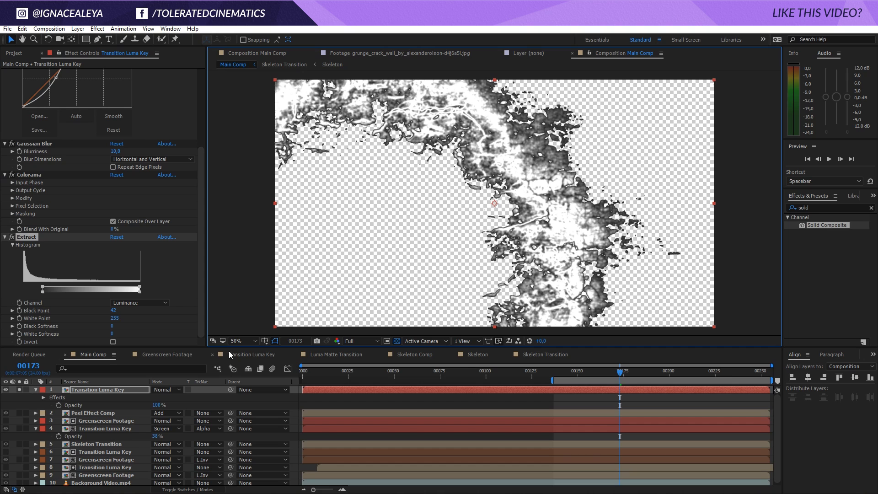
- Unsolo the topmost Transition Luma Key layer and pre-compose it as "Particle Generator Comp", moving all attributes into the new composition
click(20, 389)
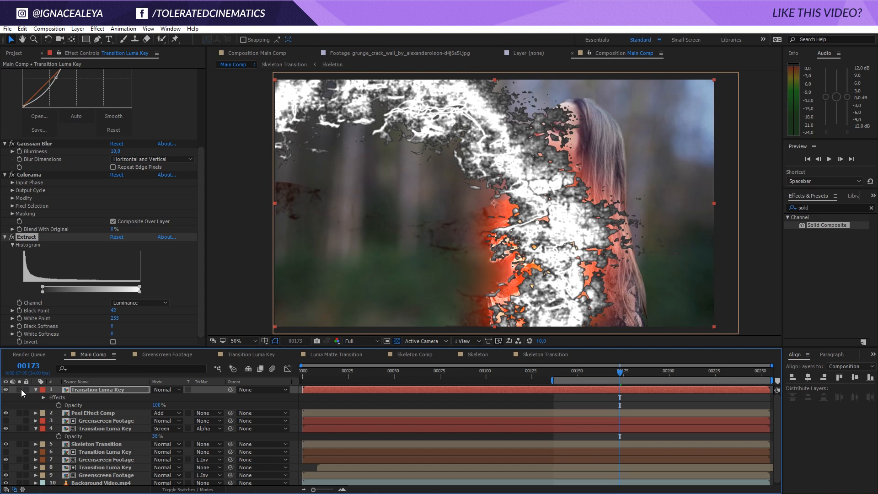
click(87, 388)
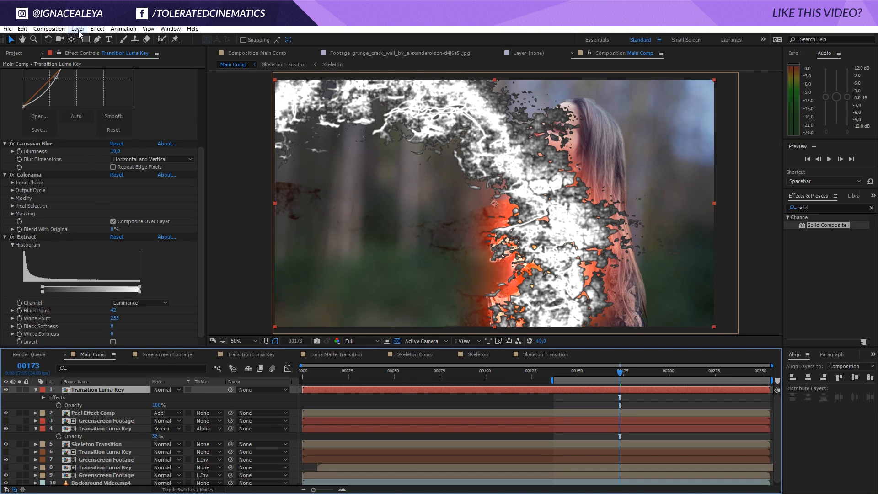
click(78, 29)
click(78, 371)
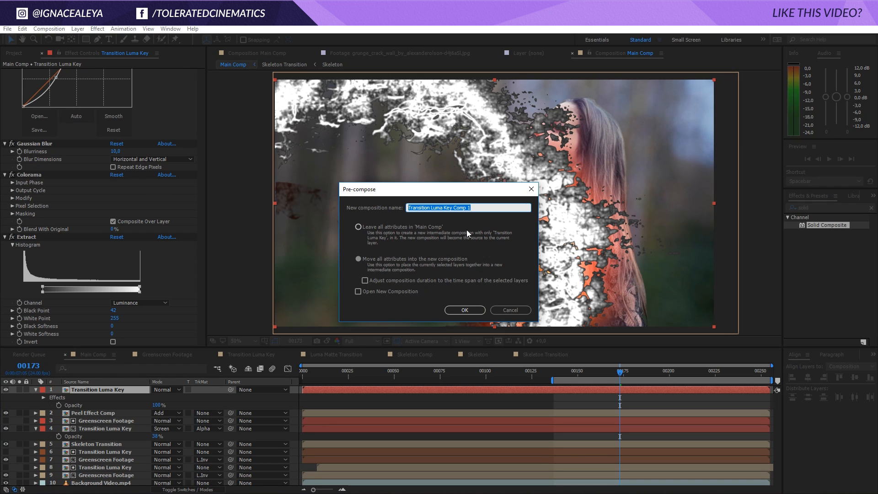
text(Particle Generat)
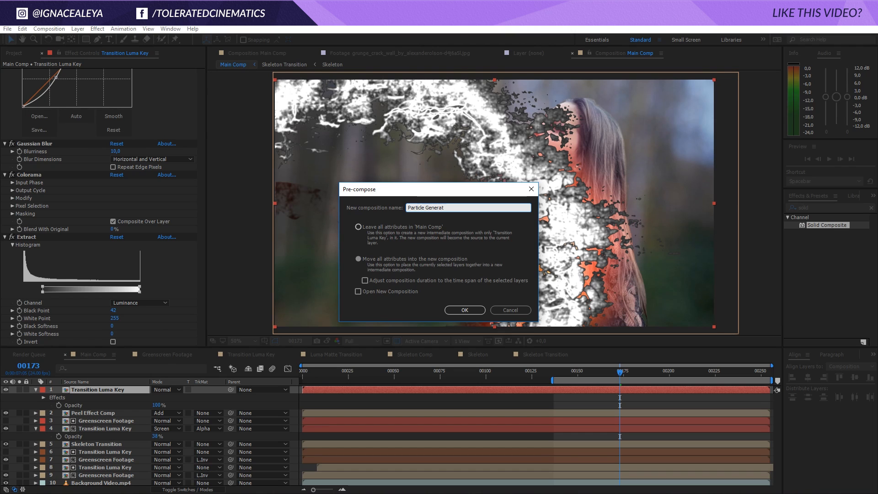
text(or Comp)
key(Return)
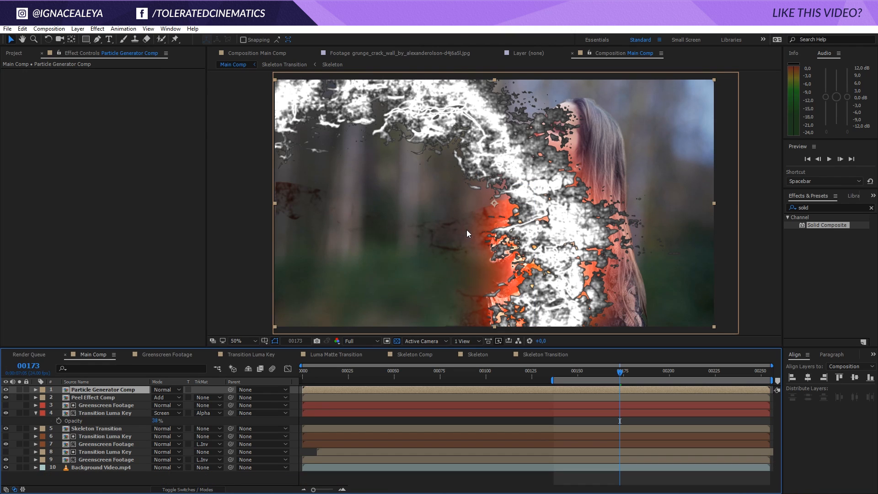
- Create a white 1920 × 1080 px solid named "Particles" in Main Comp and hide the Particle Generator Comp layer
right_click(553, 421)
mouse_move(582, 335)
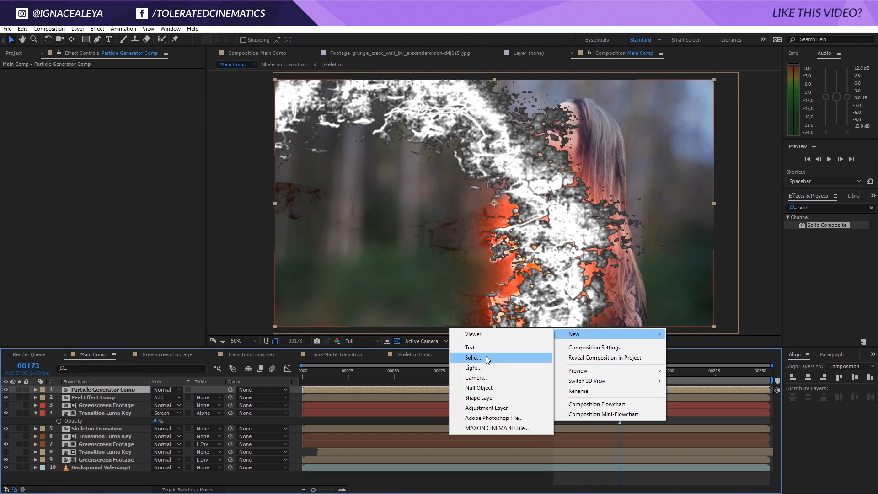
click(487, 356)
text(Particles)
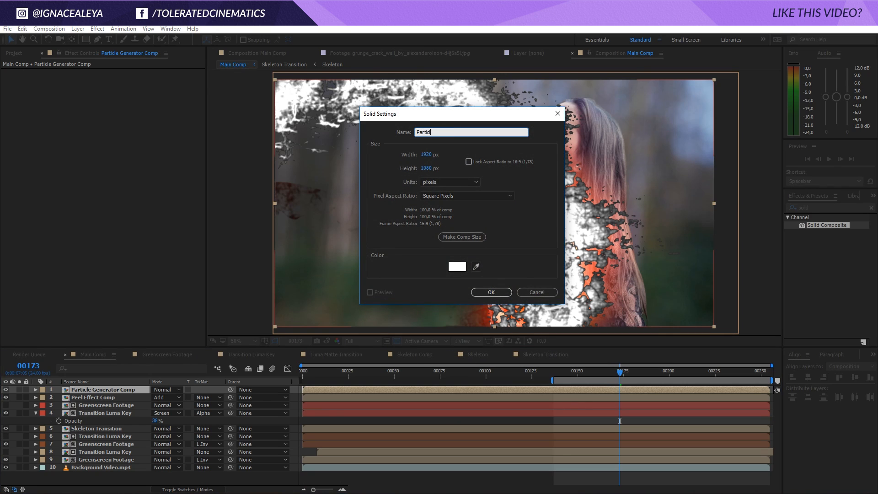
key(Return)
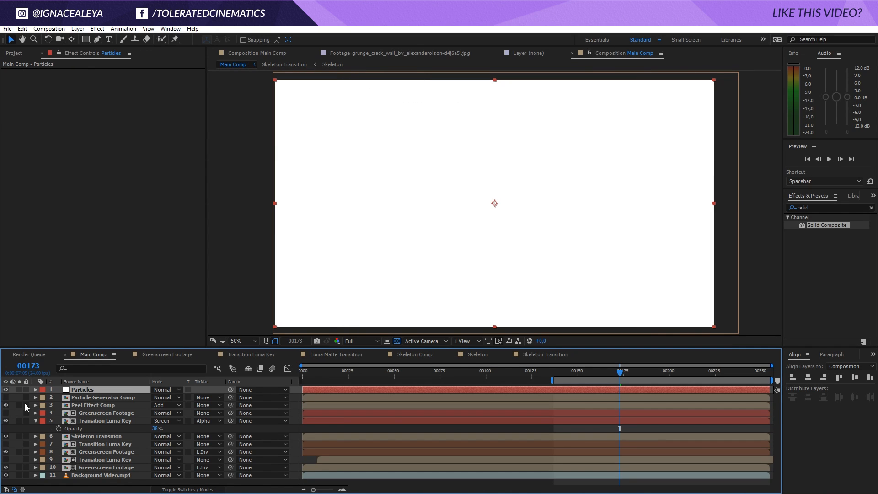
- Show the layer switches and turn Particle Generator Comp into a 3D layer
click(106, 397)
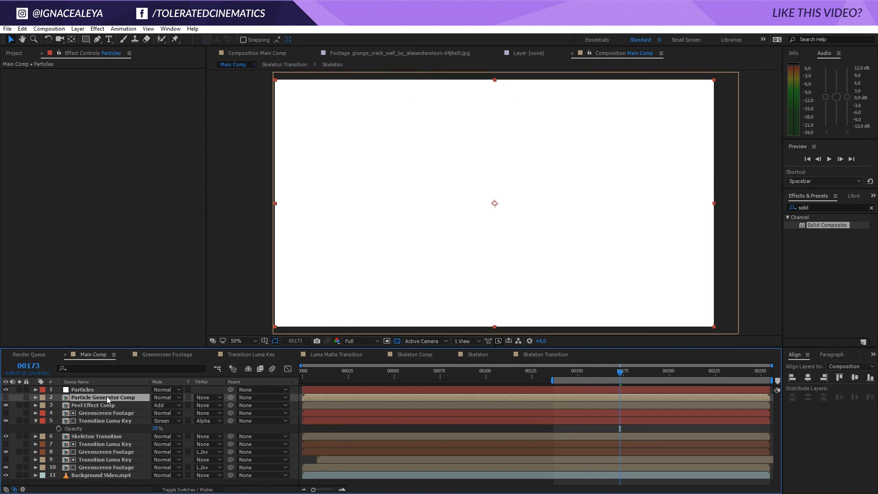
click(187, 489)
click(203, 397)
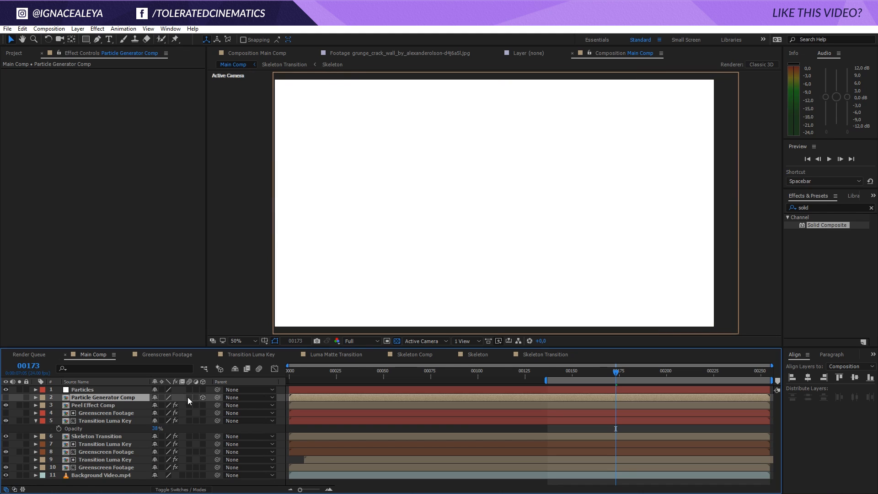
- Apply the Trapcode Particular effect to the Particles solid
click(77, 390)
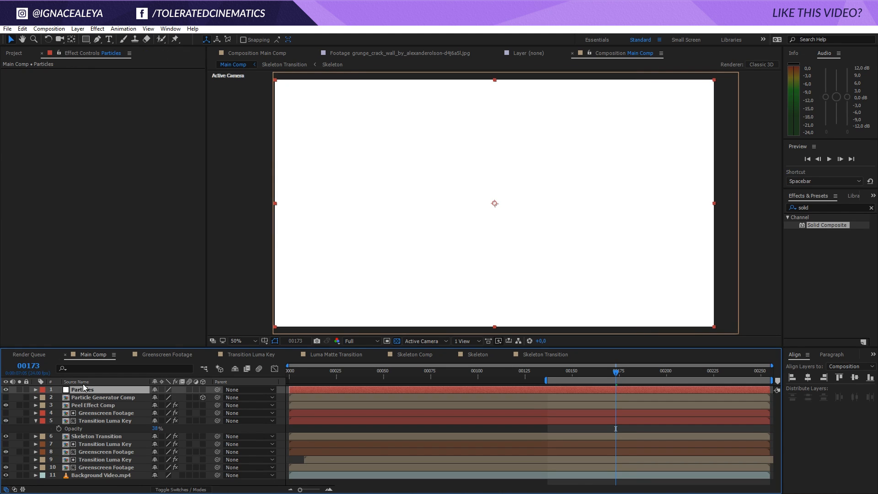
click(97, 28)
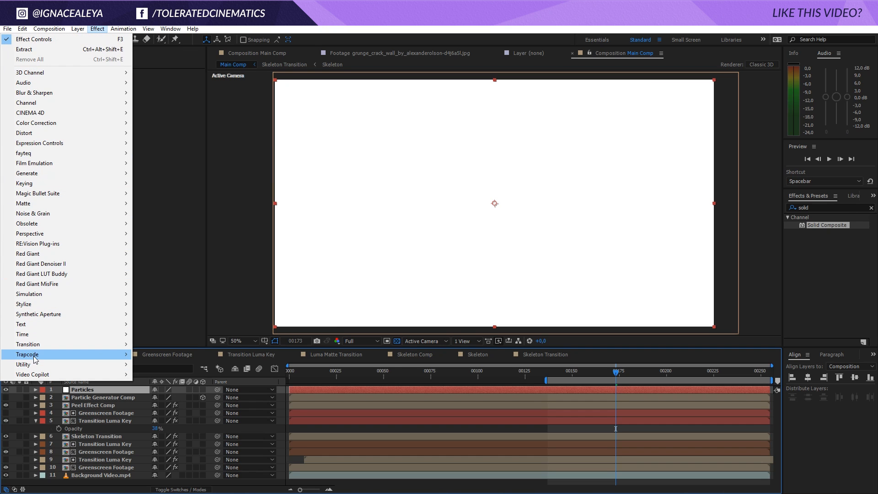
mouse_move(35, 359)
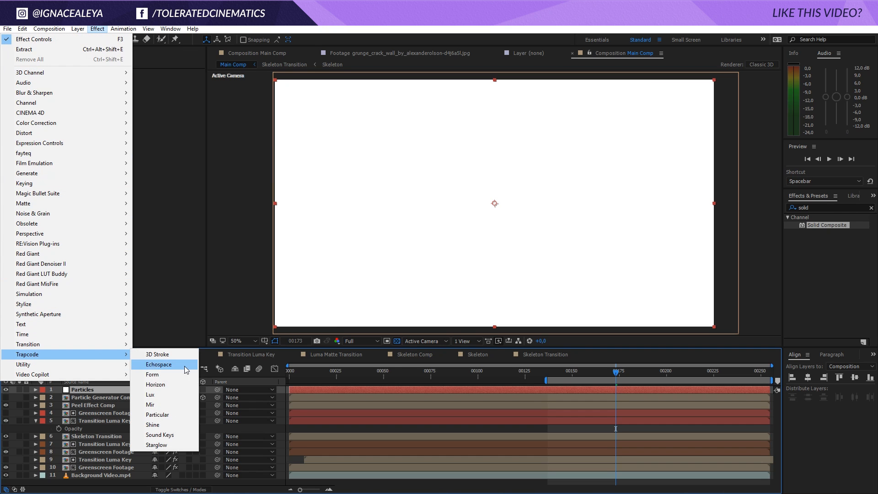
click(160, 414)
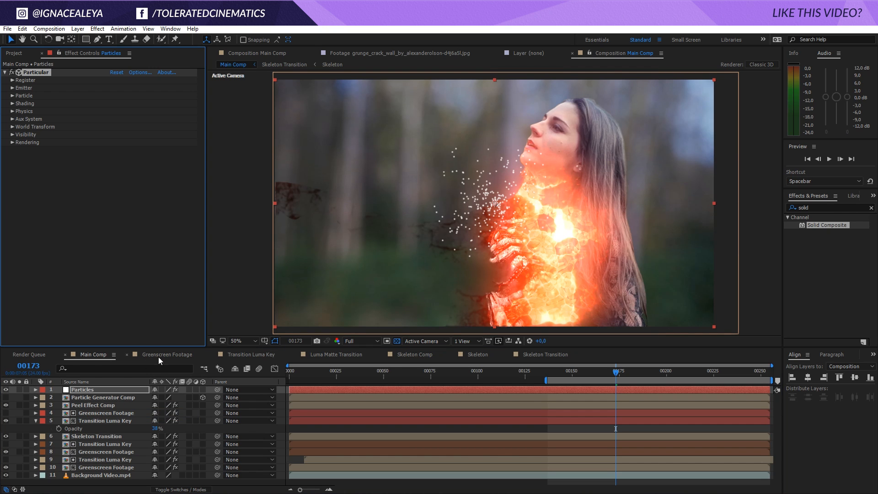
- Shift the Particles layer so it starts shortly before frame 150, and set Particular's Emitter Type to Layer
drag(552, 374, 560, 376)
drag(312, 391, 580, 379)
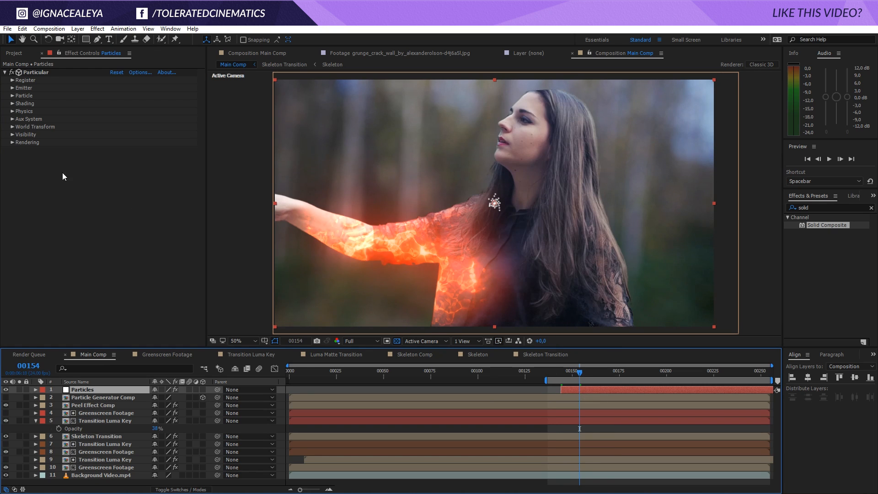
click(12, 87)
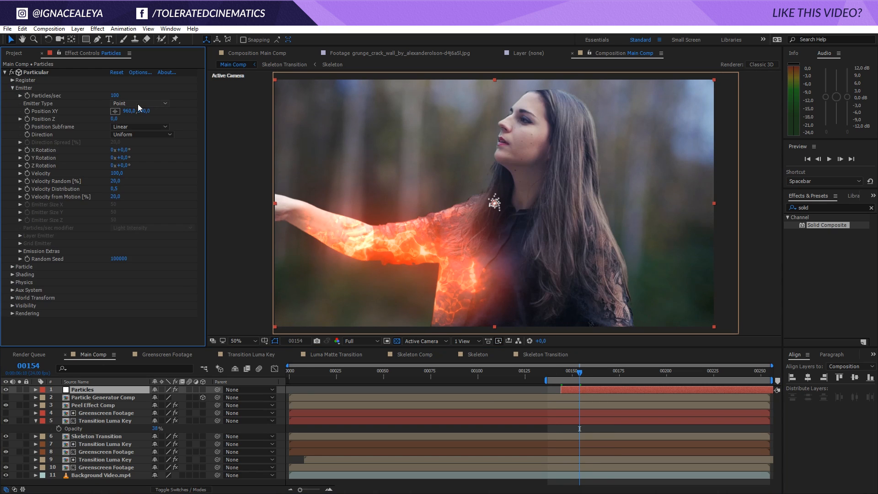
click(121, 103)
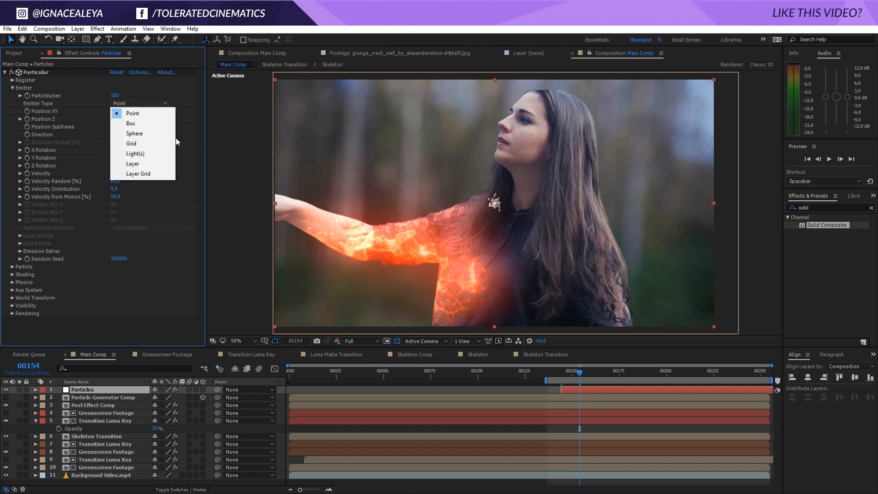
click(137, 166)
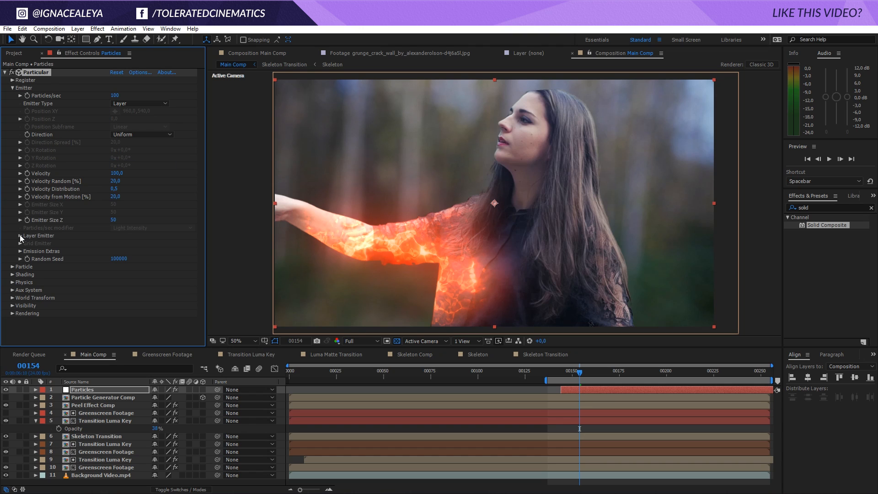
- Assign Particle Generator Comp as the layer emitter source and set Layer RGB Usage to None
click(19, 235)
click(152, 242)
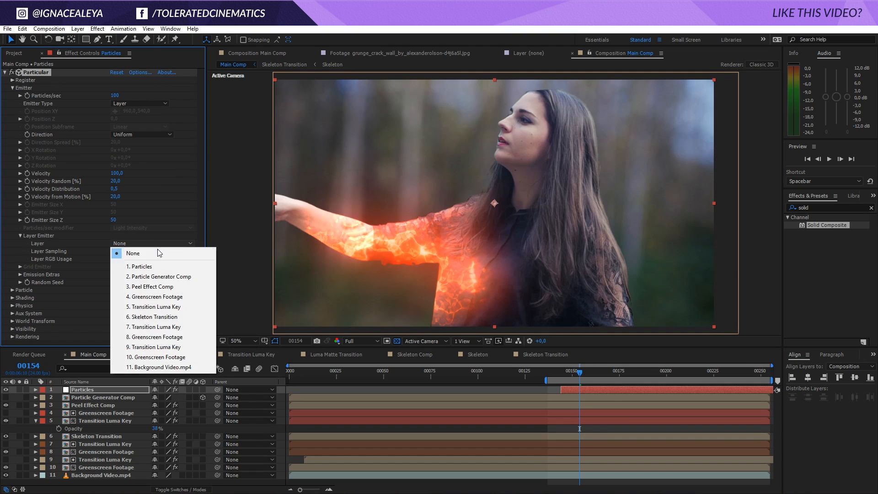
click(159, 277)
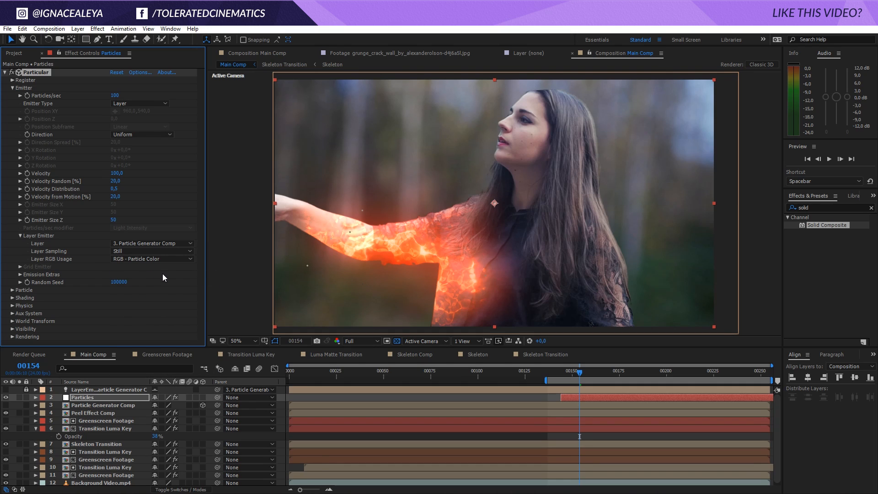
click(137, 258)
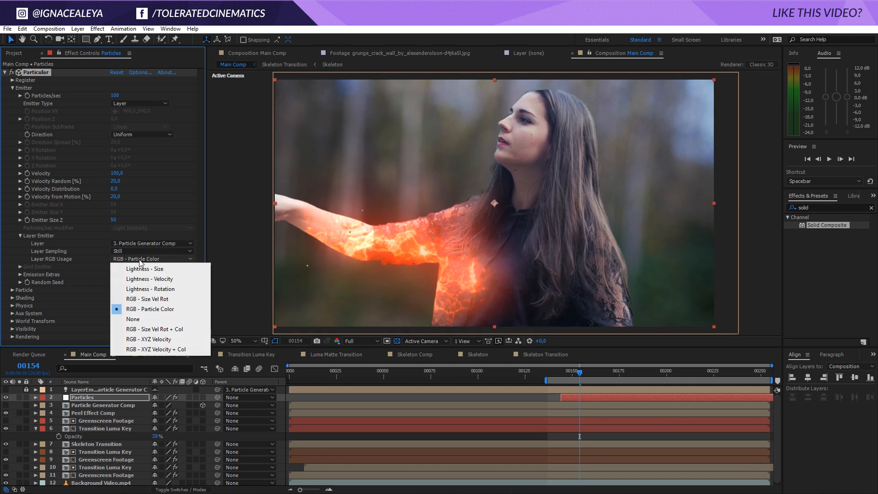
click(151, 318)
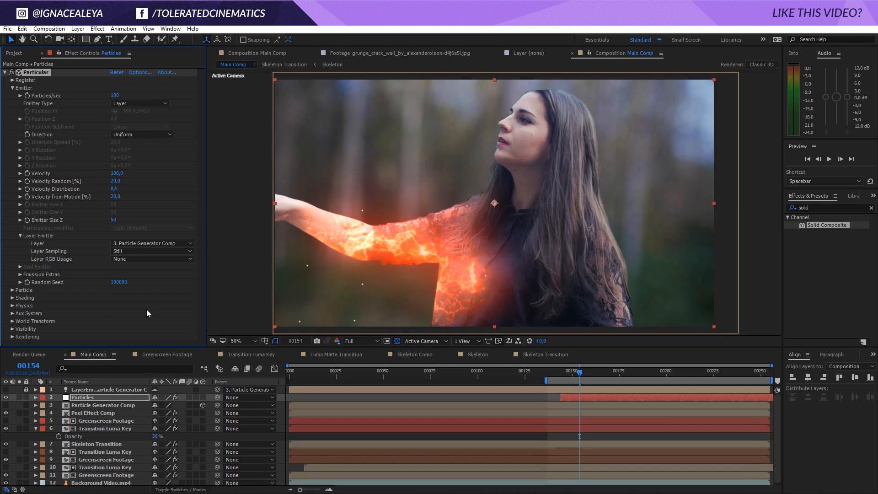
- Set the emitter's Particles/sec to 1000 and preview the particles in the transition
drag(602, 374, 604, 374)
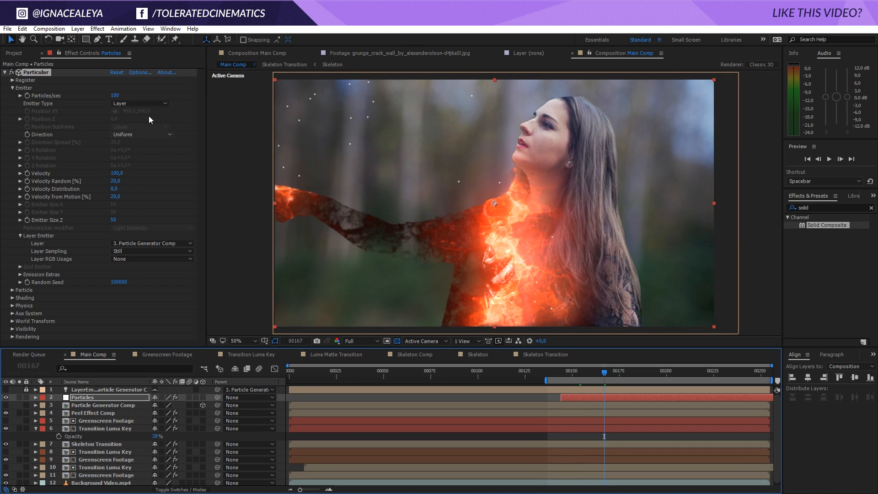
click(113, 94)
text(1000)
key(Return)
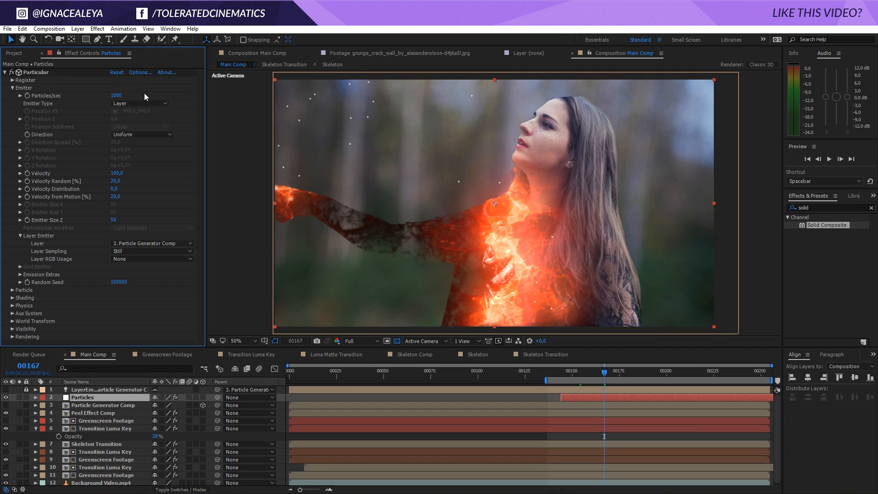
key(space)
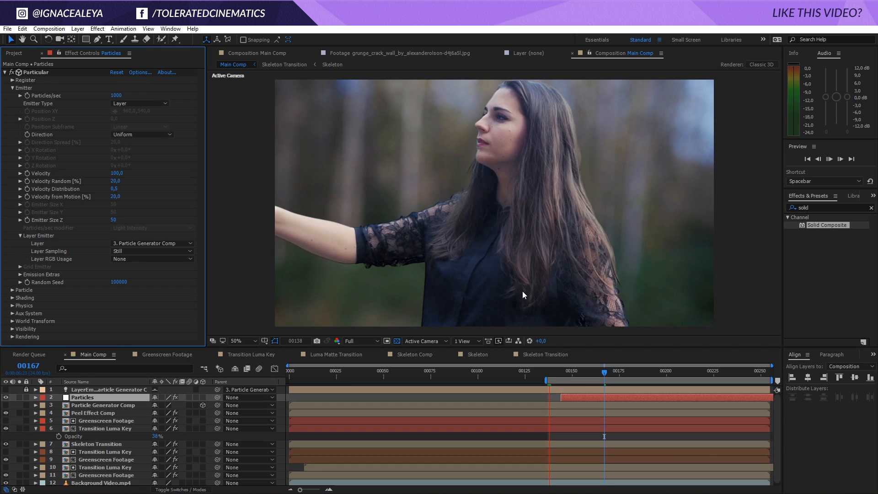
drag(581, 373, 594, 374)
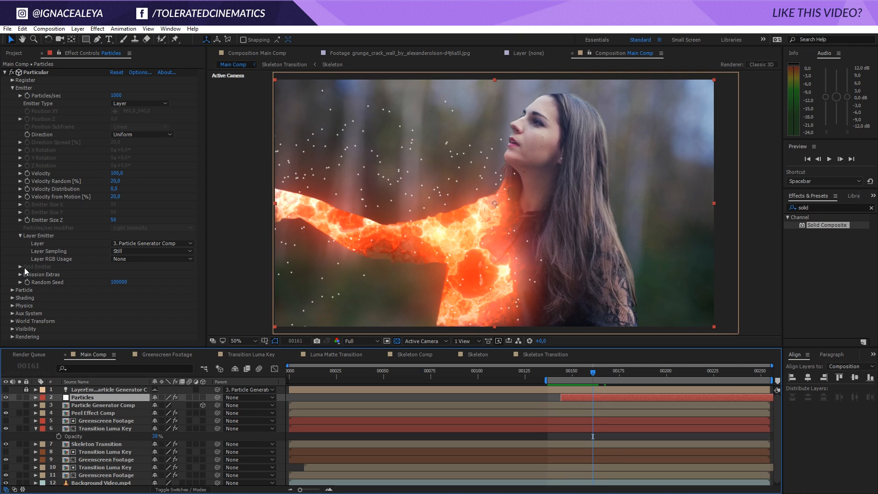
- Set the particle Life to 1 second and give Opacity over Life a flickering curve that fades out towards the end
click(11, 291)
scroll(20, 302, down, 4)
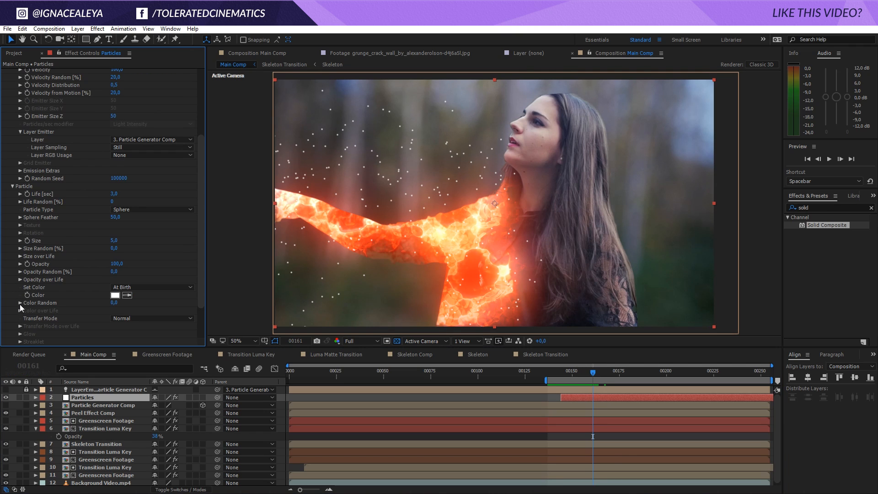
click(20, 279)
click(148, 299)
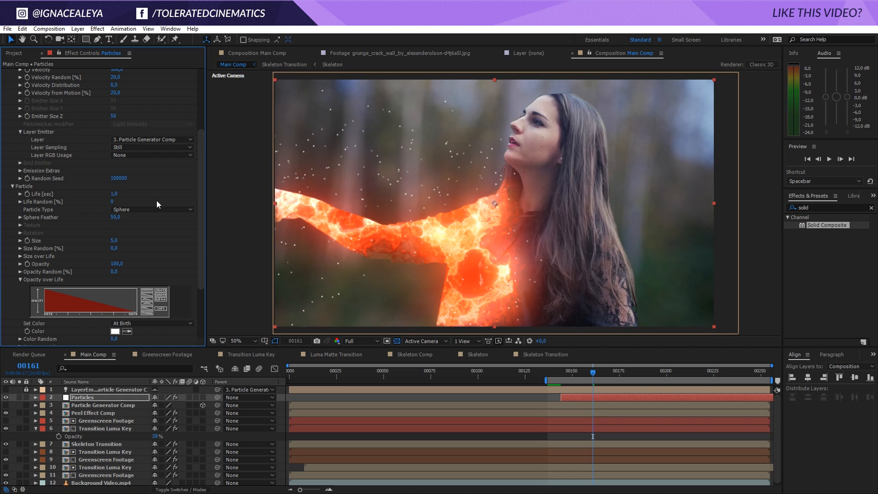
click(147, 315)
key(Return)
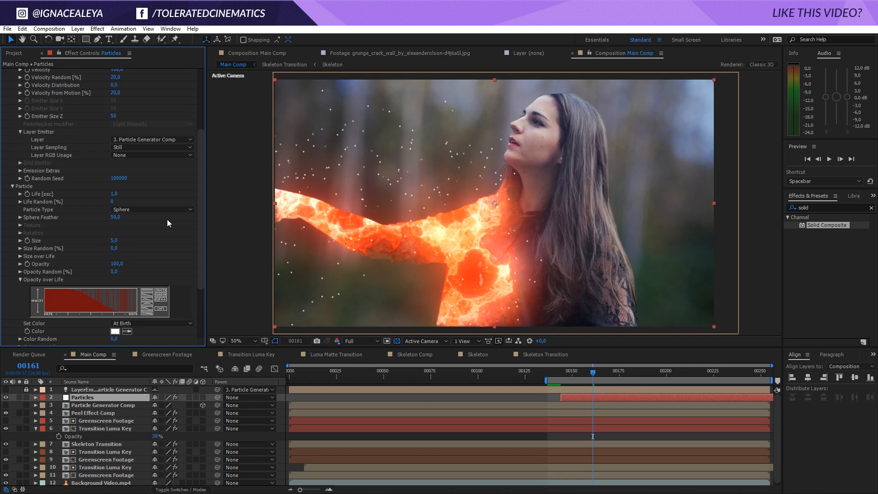
- Shorten the particle Life to 0.7 seconds and check another frame of the transition
click(618, 370)
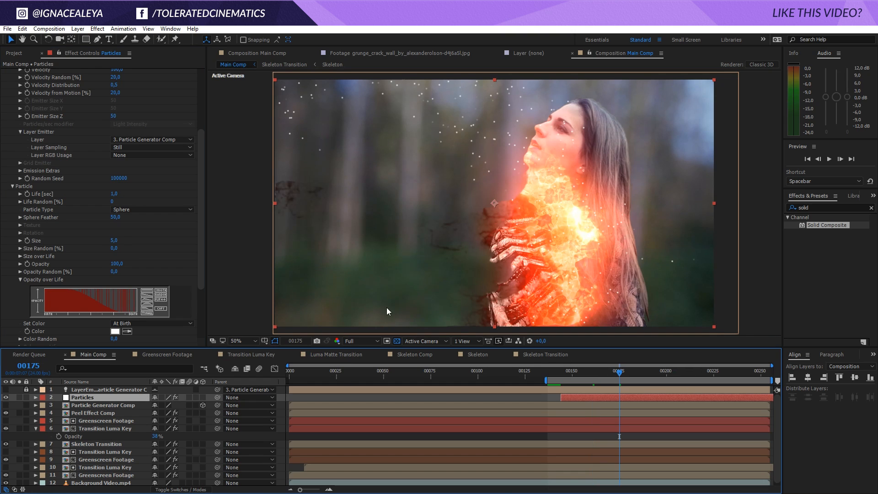
click(114, 194)
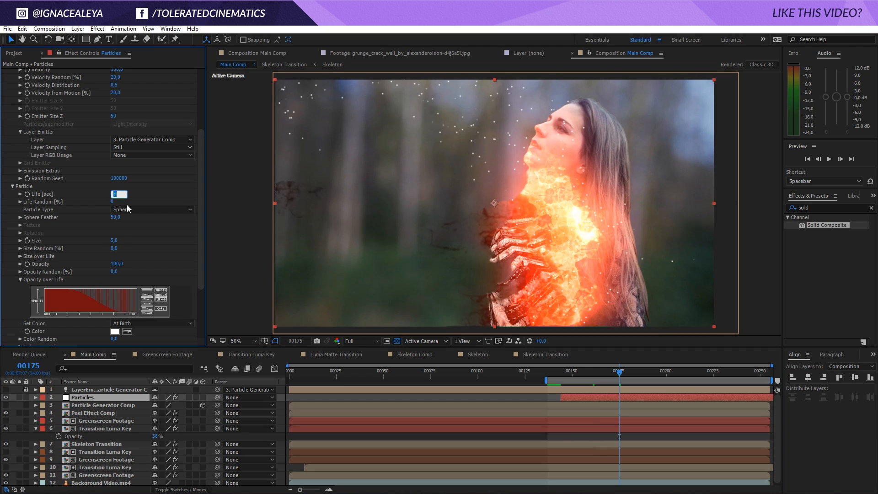
text(0,7)
key(Return)
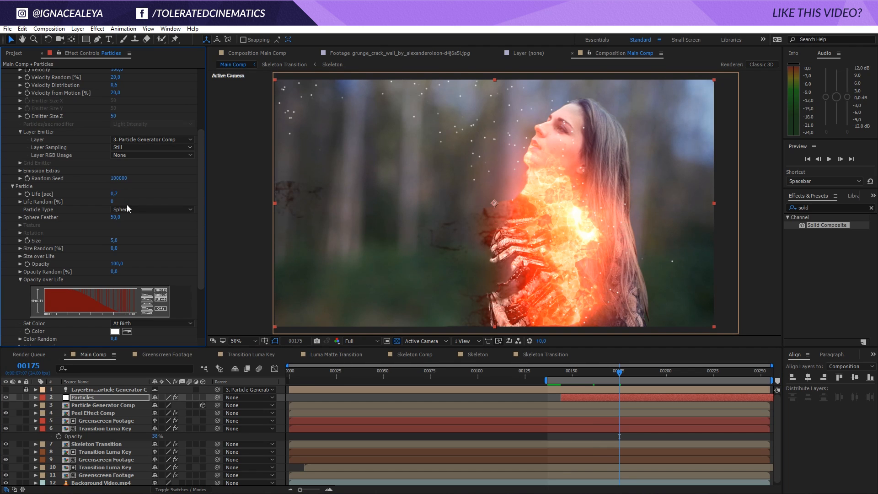
click(591, 371)
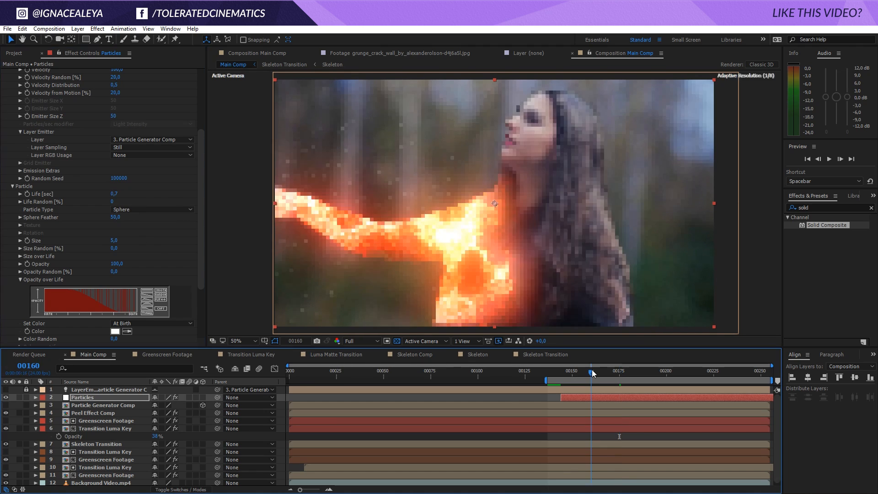
- Set the particles' Size Random to 100% and their Size to 3
drag(115, 248, 412, 243)
click(113, 240)
text(3)
key(Return)
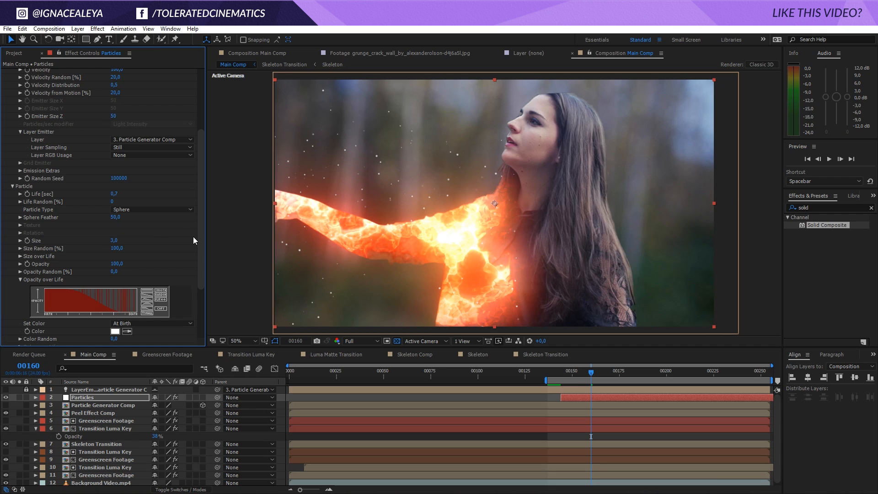
- Set the particles' Set Color option to Over Life and apply the white-to-black gradient preset to Color over Life
mouse_move(199, 234)
mouse_down()
mouse_move(209, 127)
mouse_move(202, 248)
mouse_up()
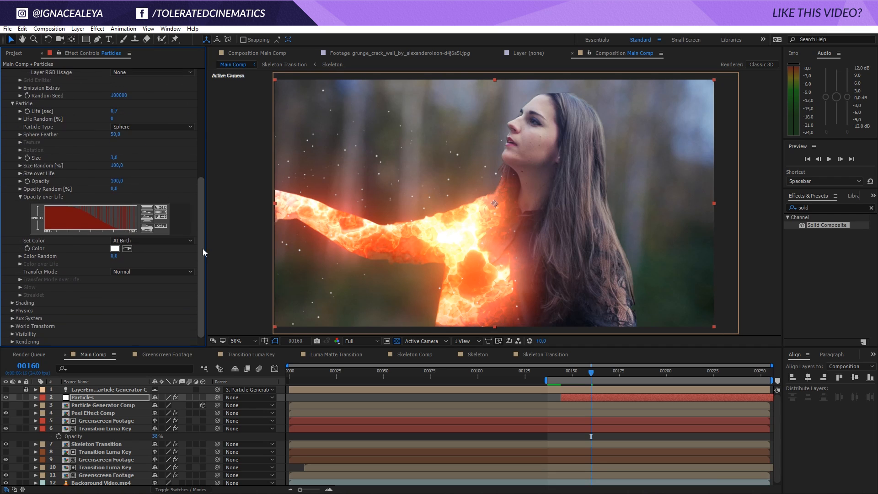
click(148, 240)
click(151, 259)
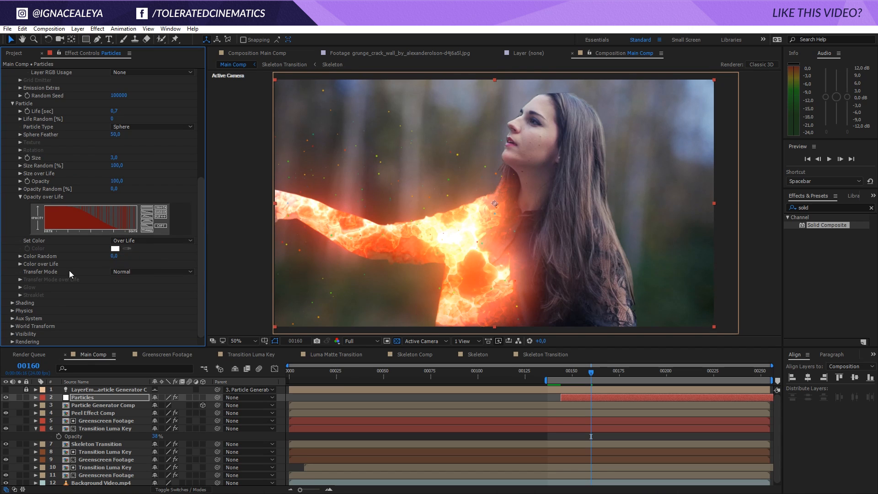
click(22, 264)
click(148, 286)
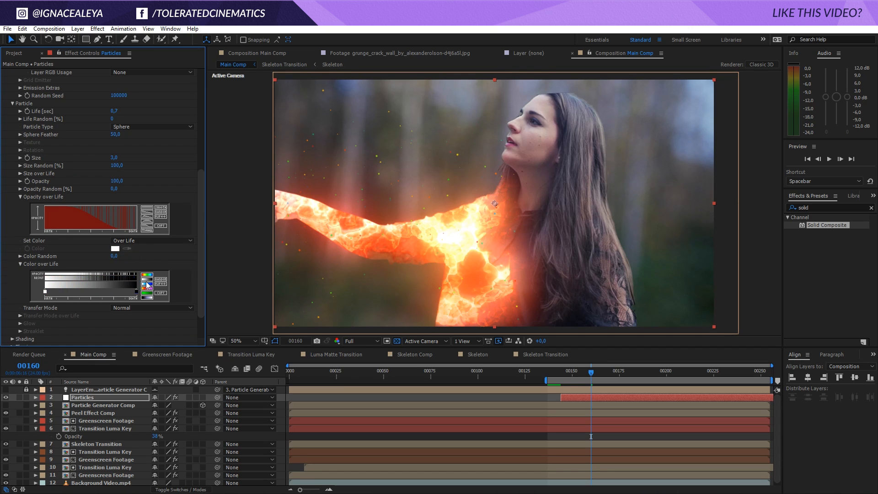
- Change the starting colour of the Color over Life gradient to dark brown 2F1D16
double_click(45, 291)
click(315, 434)
drag(355, 445, 356, 458)
click(291, 443)
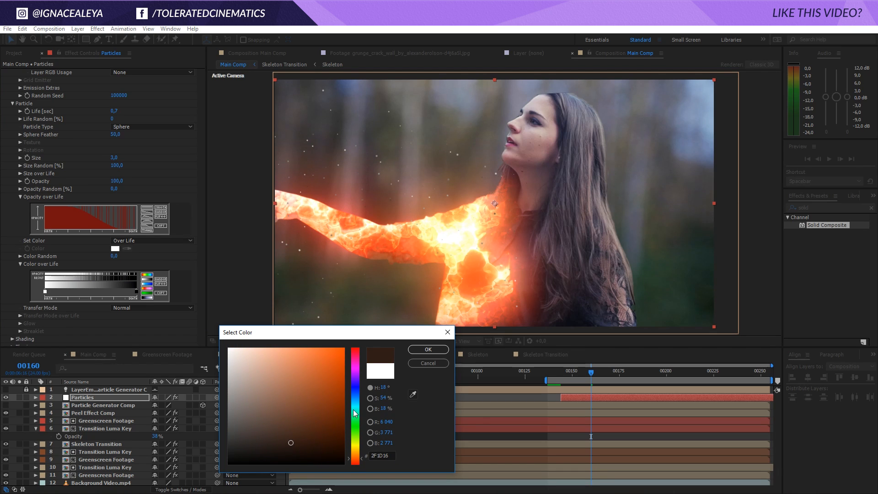
click(435, 351)
- Duplicate the Particles layer and give the copy 3000 Particles/sec and a Random Seed of 100090
click(123, 394)
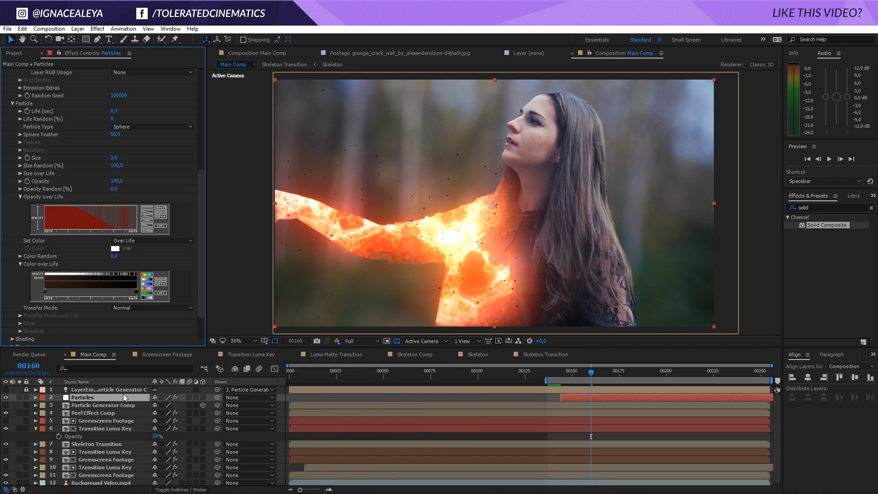
key(ctrl+d)
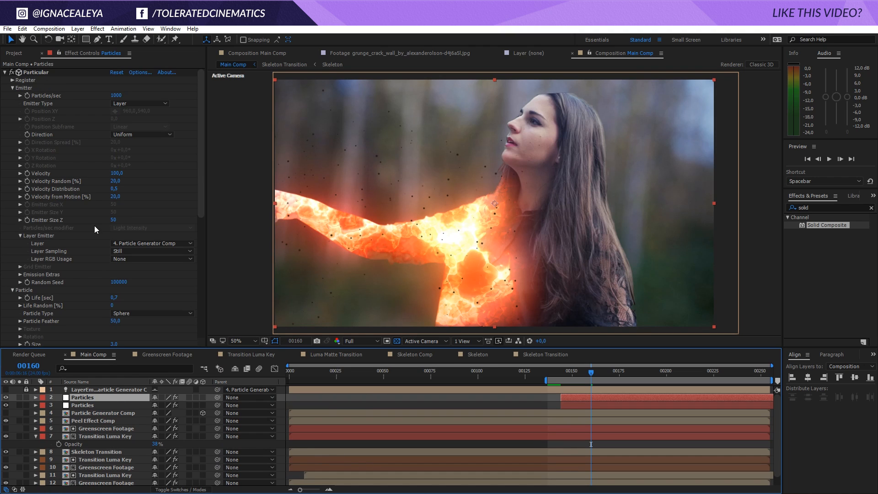
click(117, 96)
text(3)
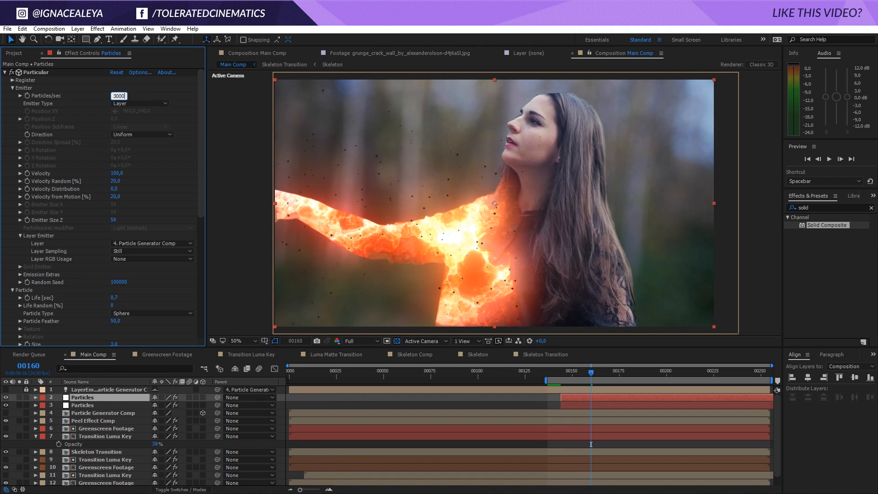
key(Return)
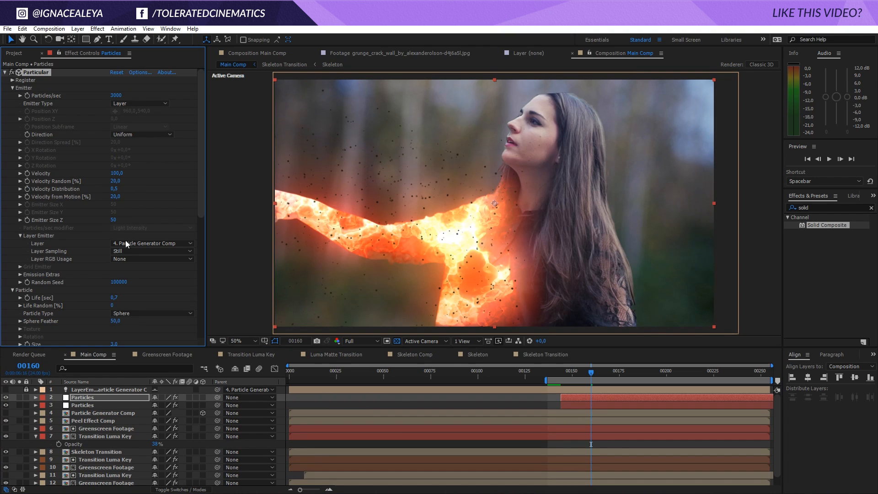
drag(119, 285, 123, 285)
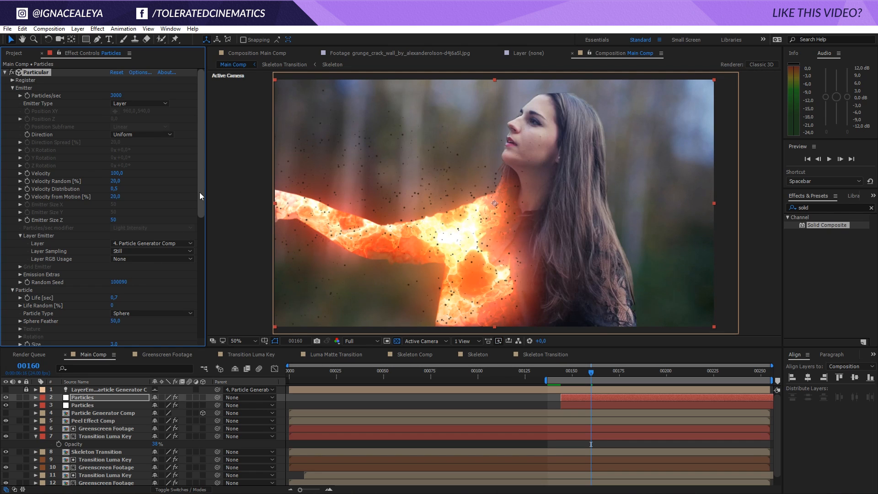
- Set the duplicated layer's particle Size to 1 and check it further along the transition
drag(199, 192, 204, 246)
click(114, 248)
text(1)
key(Return)
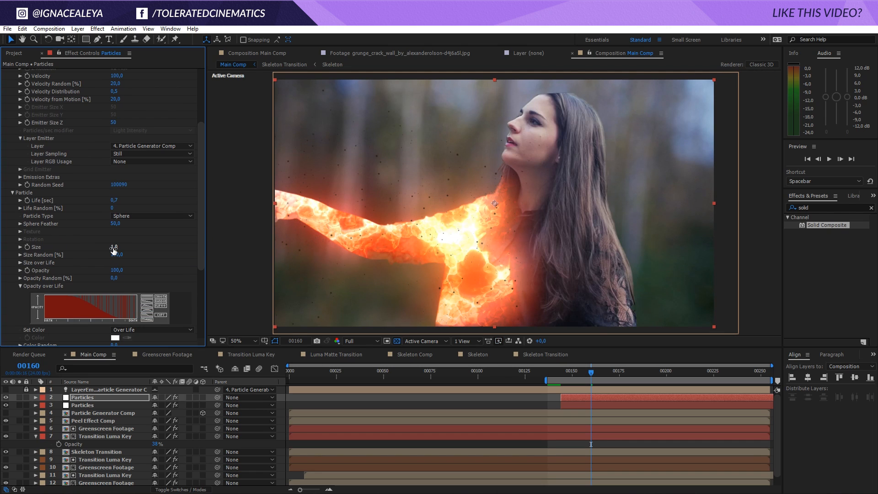
drag(580, 375, 604, 375)
- Change the starting colour of the duplicate's Color over Life gradient to a bright light orange and check an earlier frame
scroll(103, 294, down, 4)
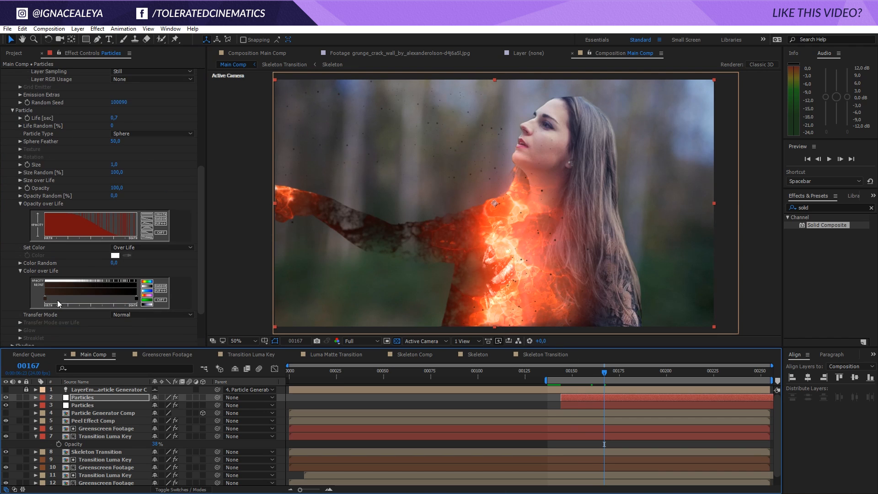
double_click(45, 299)
drag(341, 360, 336, 343)
drag(351, 416, 357, 459)
click(288, 348)
click(429, 349)
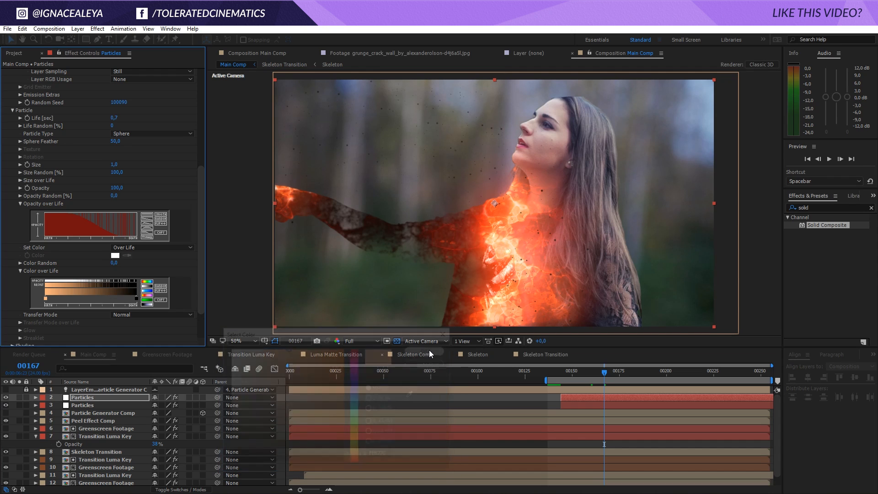
click(586, 372)
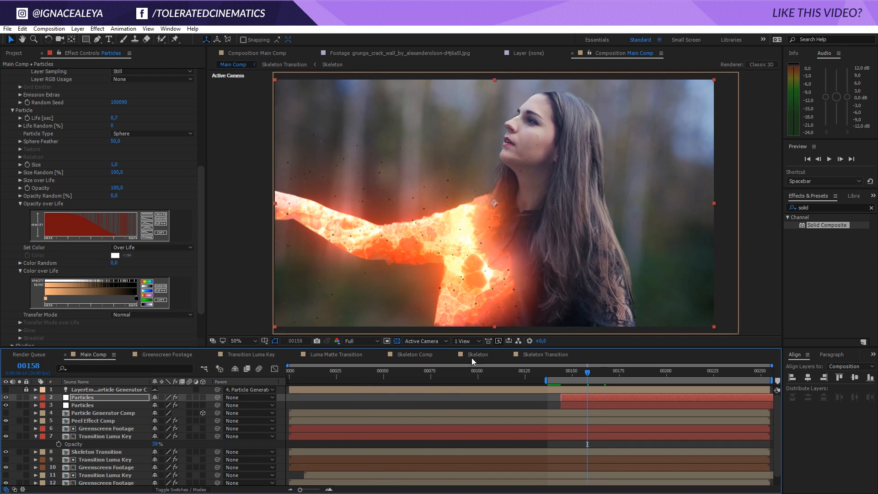
- Change the end colour of the duplicate's Color over Life gradient to deep orange AF3100
double_click(136, 298)
drag(355, 459, 355, 455)
click(315, 393)
mouse_move(315, 393)
mouse_down()
mouse_move(403, 368)
mouse_move(379, 351)
mouse_move(367, 383)
mouse_up()
click(357, 457)
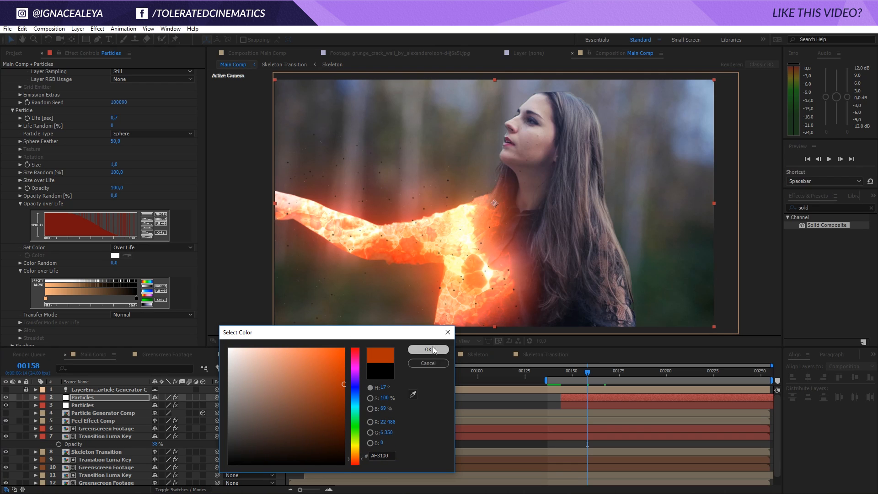
click(428, 350)
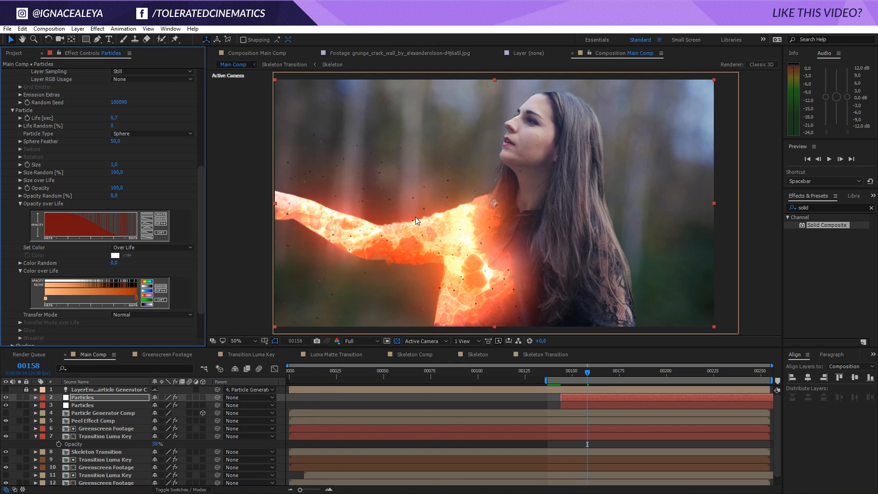
- At frame 168, set the glowing Particles duplicate to 10000 Particles/sec with a particle Size of 1.3
click(606, 371)
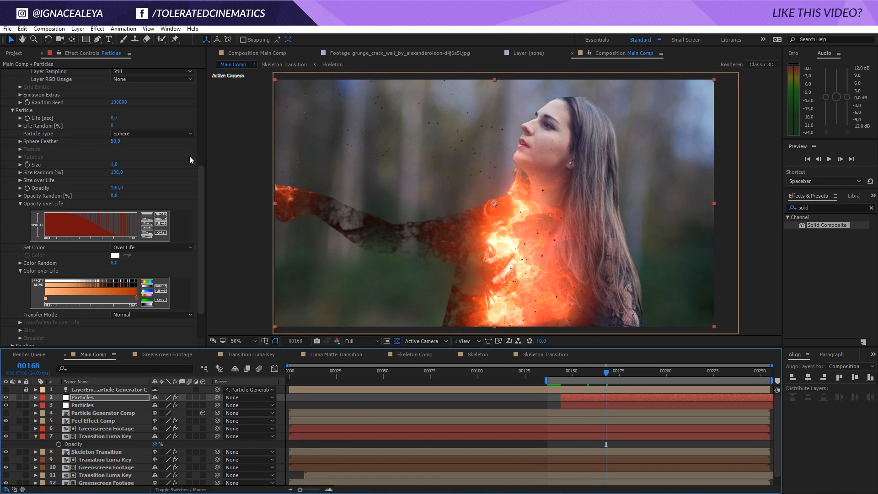
drag(203, 174, 202, 45)
click(117, 95)
text(10000)
key(Return)
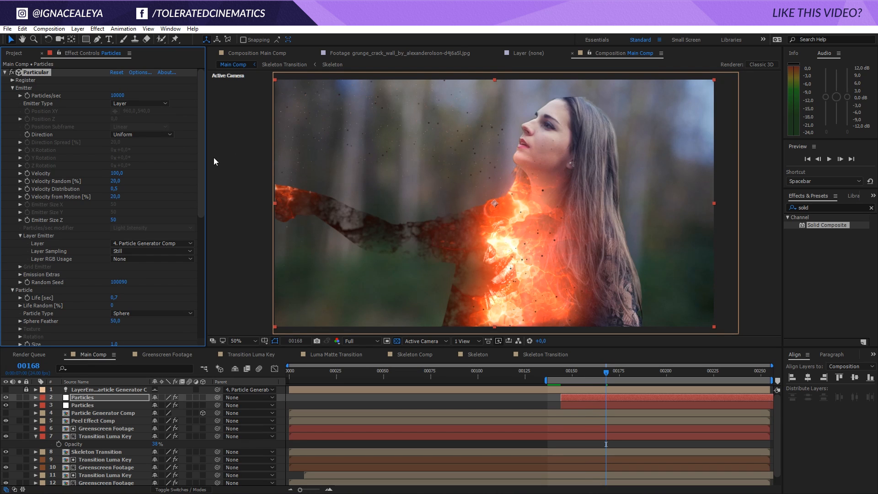
drag(201, 115, 201, 152)
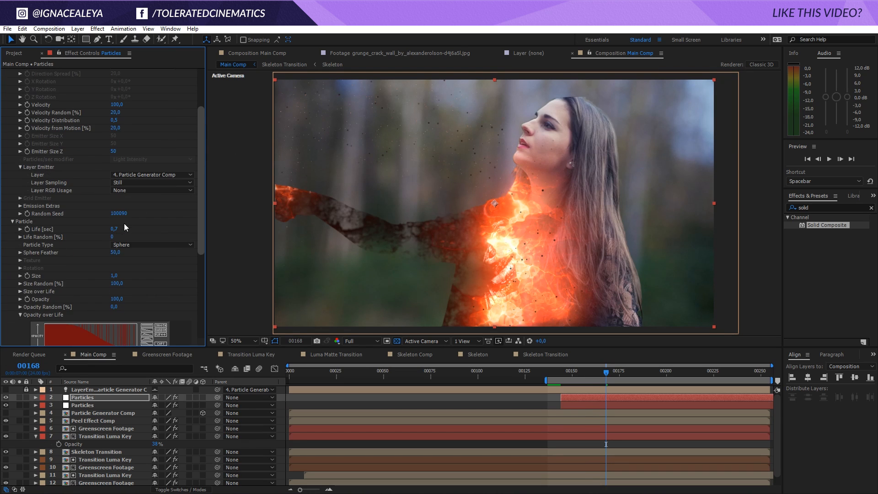
click(117, 276)
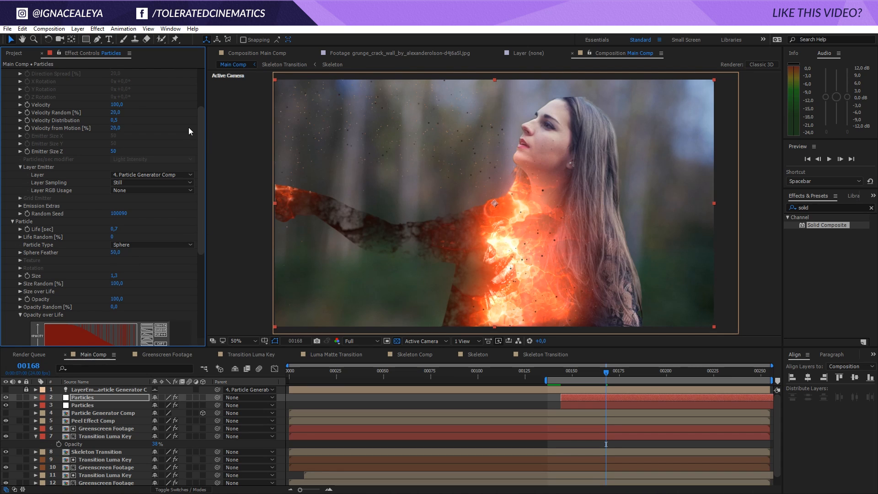
- Turn on Particular's Motion Blur for the glowing layer, with a Shutter Angle of 1131 and an Opacity Boost of 68
drag(202, 130, 202, 258)
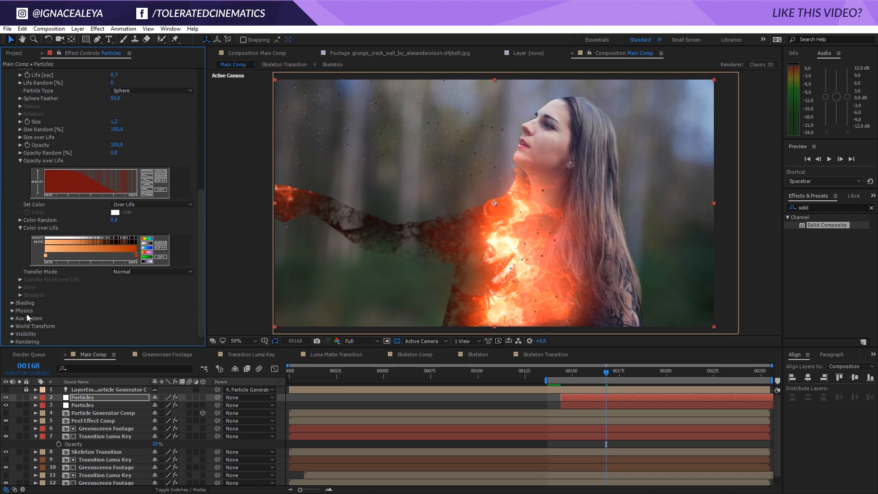
click(13, 342)
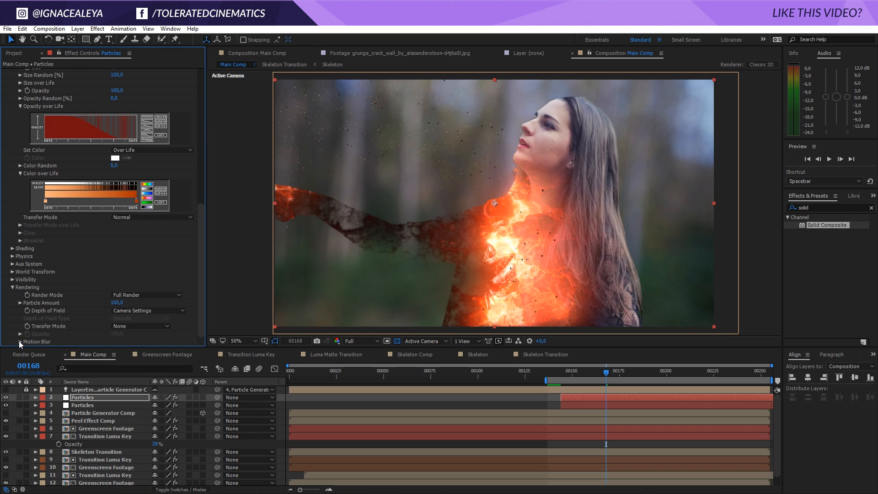
click(20, 342)
click(156, 288)
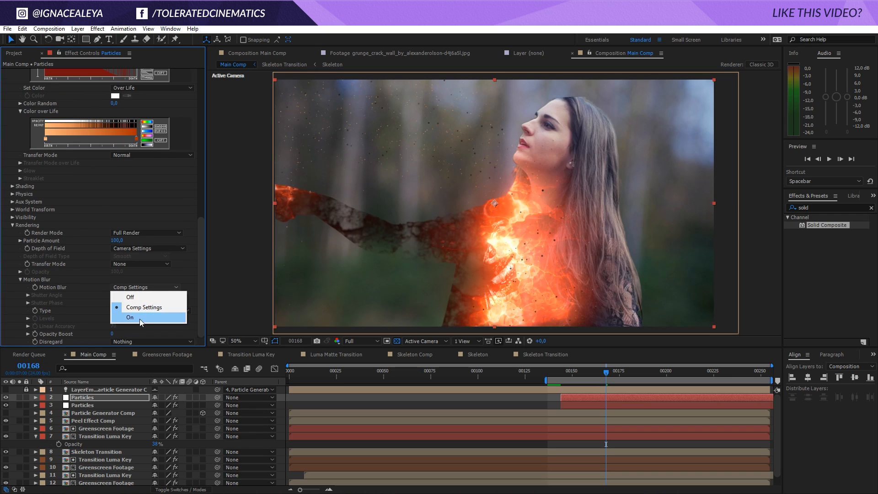
click(139, 318)
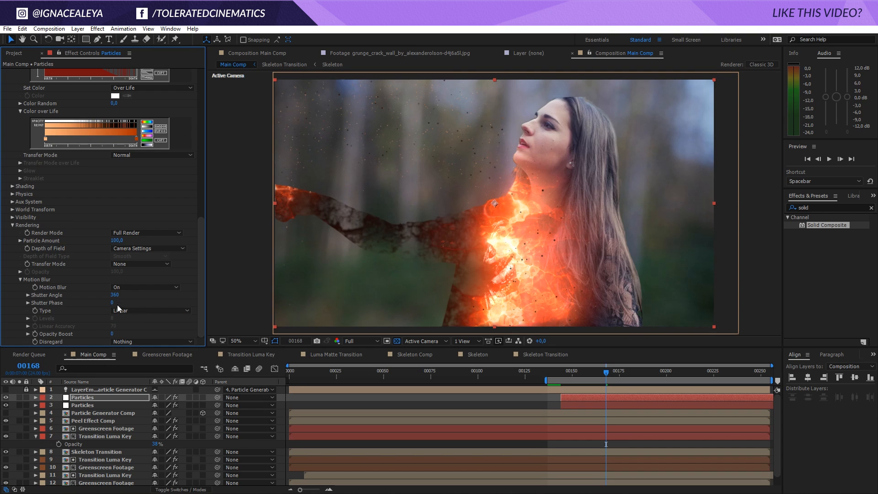
drag(113, 300, 205, 292)
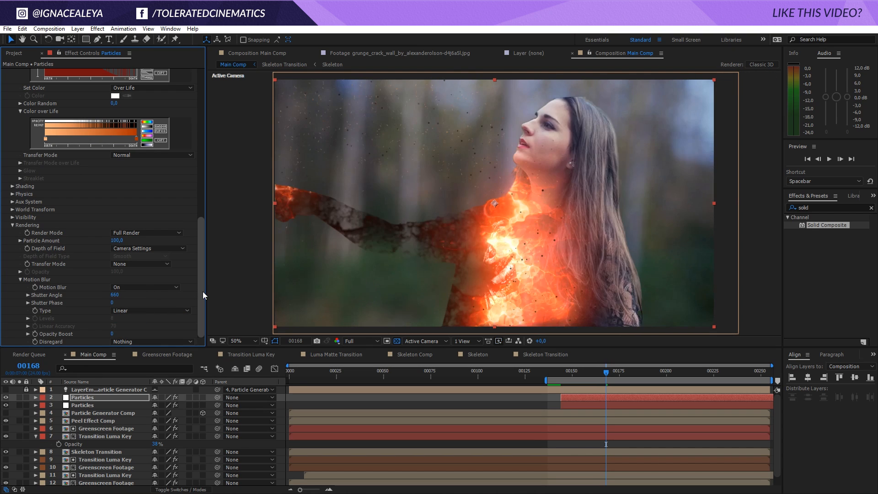
drag(113, 295, 328, 279)
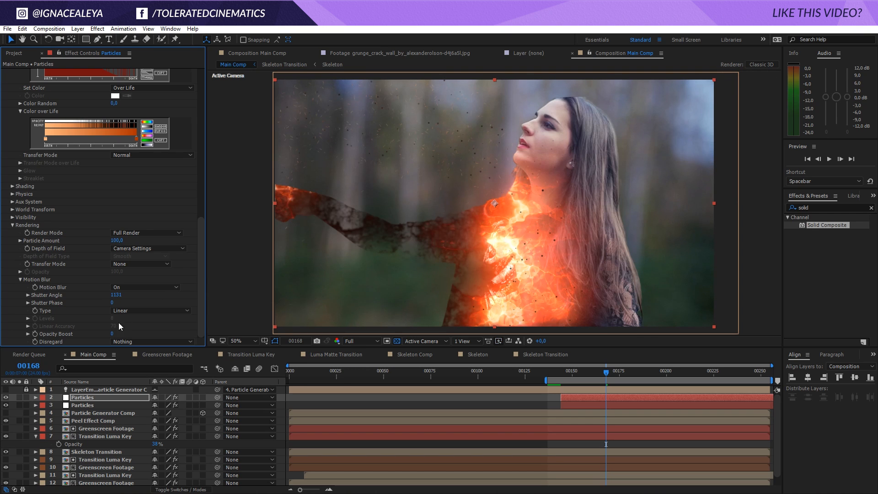
drag(111, 335, 145, 333)
- Set the glowing layer's Particles/sec to 3000
drag(201, 270, 198, 120)
click(117, 96)
text(3000)
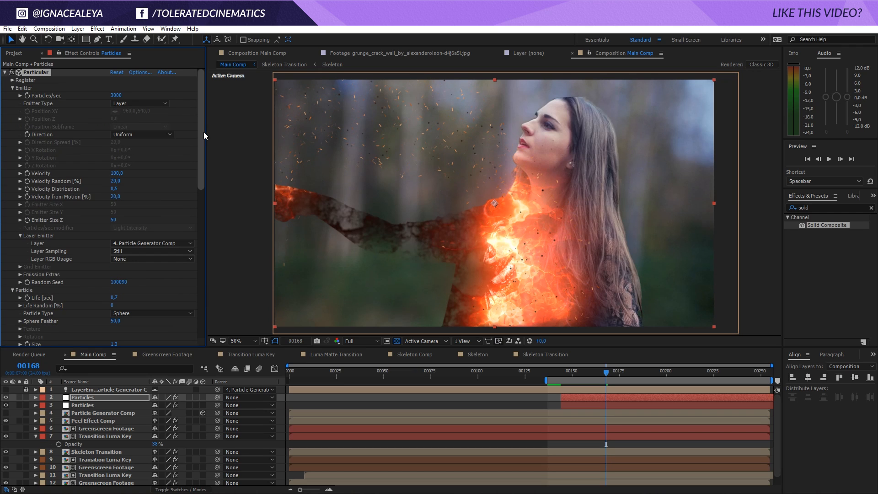
drag(198, 147, 224, 333)
- Duplicate the glowing Particles layer and set the new copy's particle Size to 0.7
click(105, 397)
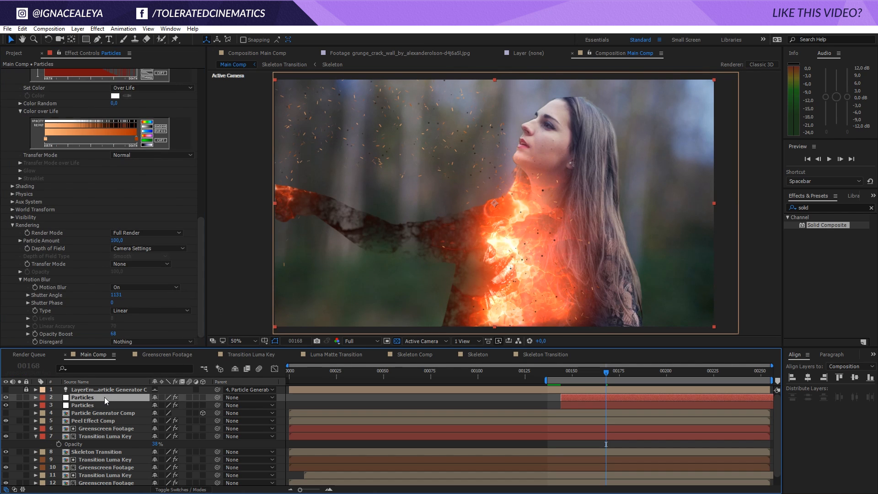
key(ctrl+d)
drag(203, 175, 199, 239)
drag(113, 187, 107, 184)
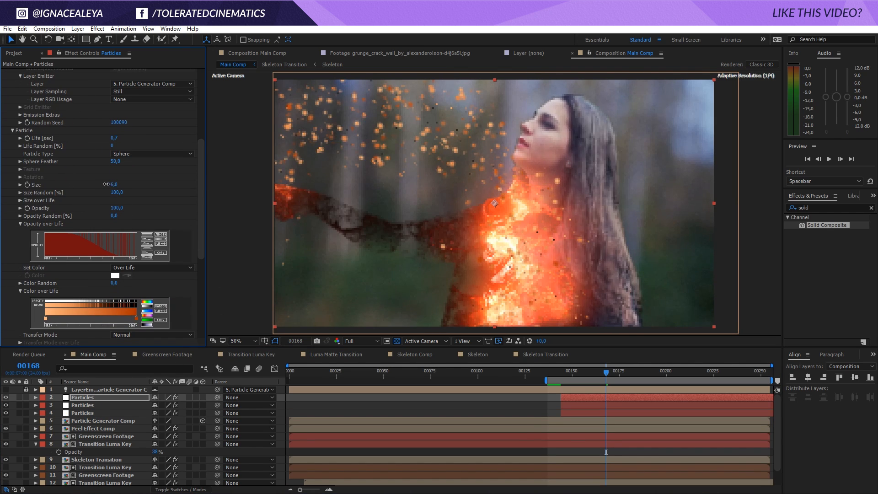
click(110, 184)
text(1,7)
key(Return)
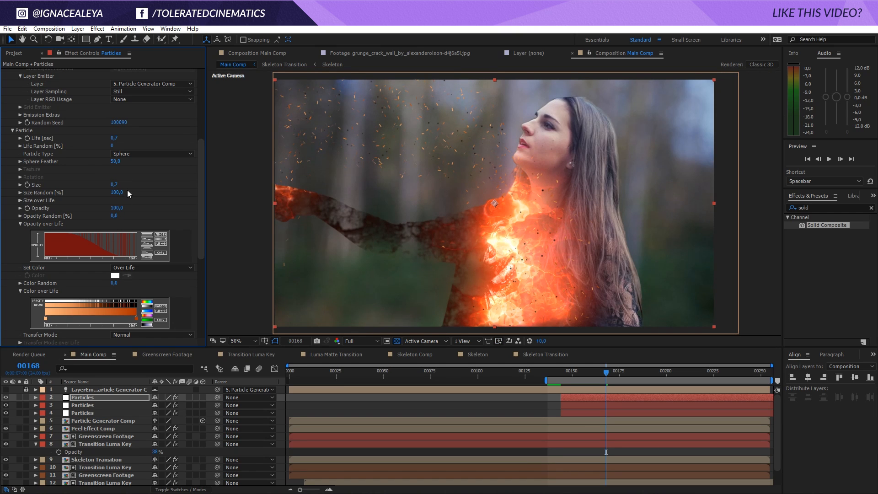
- Set the new copy's Random Seed to 100380 and toggle its visibility to compare the result
click(6, 397)
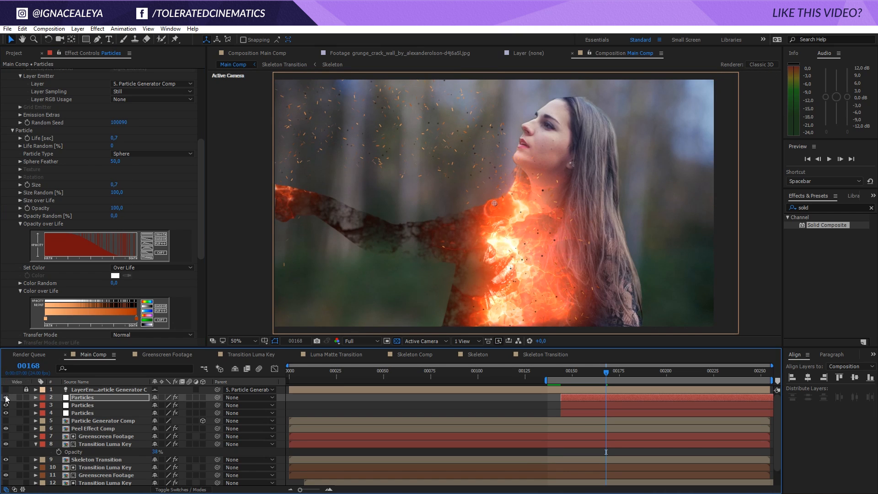
scroll(41, 175, up, 6)
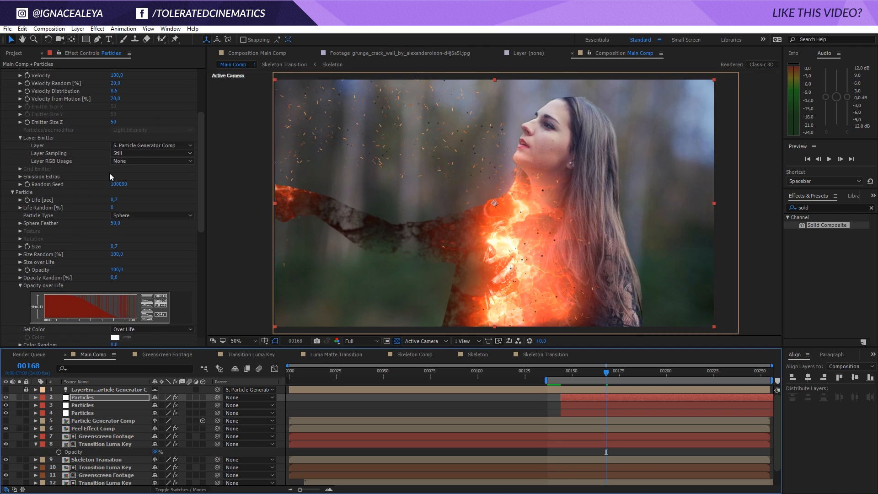
drag(113, 282, 128, 281)
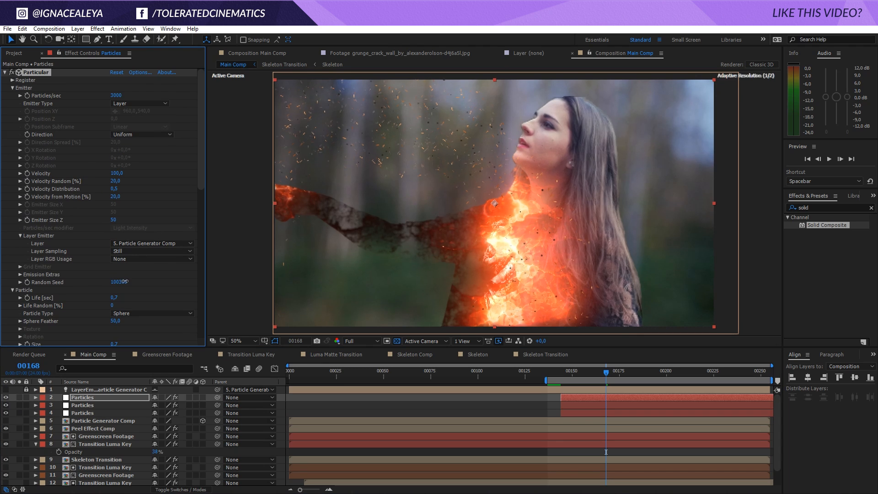
click(6, 398)
click(7, 392)
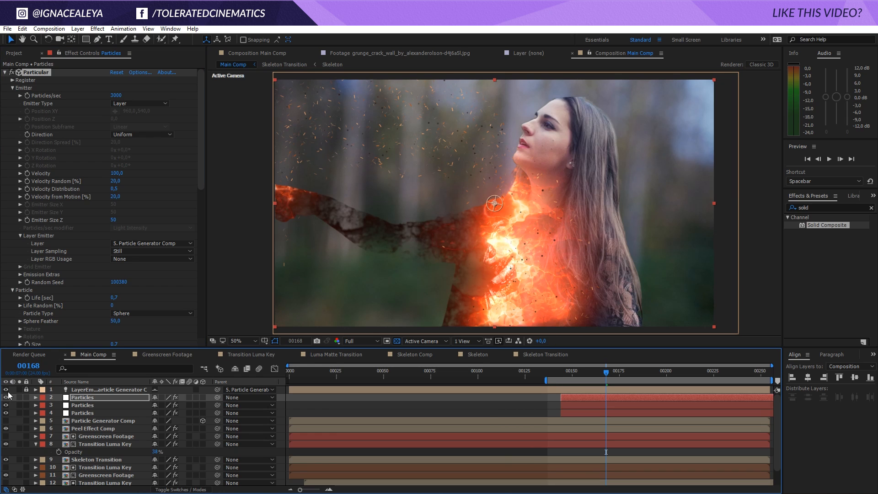
- Change the starting colour of the middle Particles layer's Color over Life gradient to the reddish orange FF7B5C
drag(200, 150, 196, 266)
click(80, 404)
double_click(45, 291)
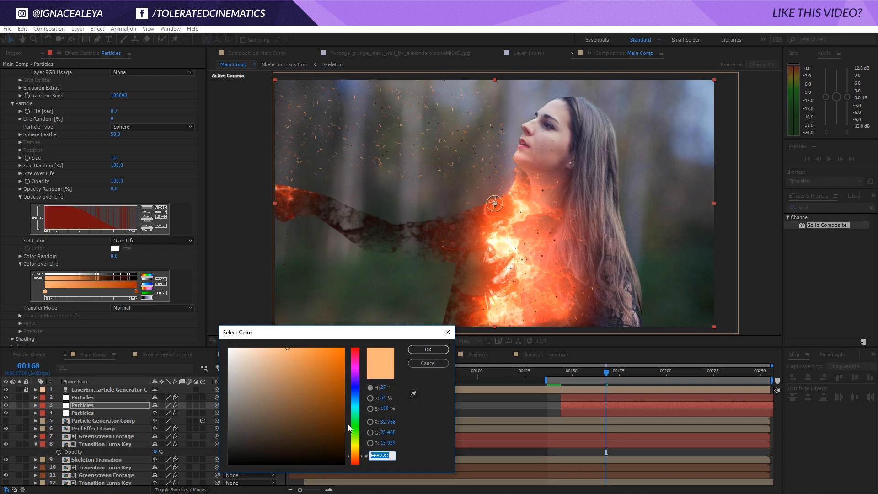
drag(354, 455, 355, 461)
drag(325, 365, 347, 316)
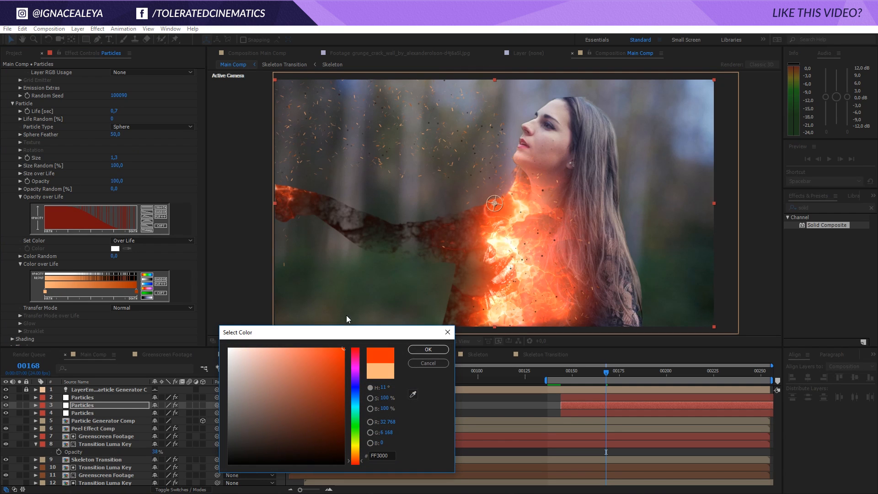
click(427, 349)
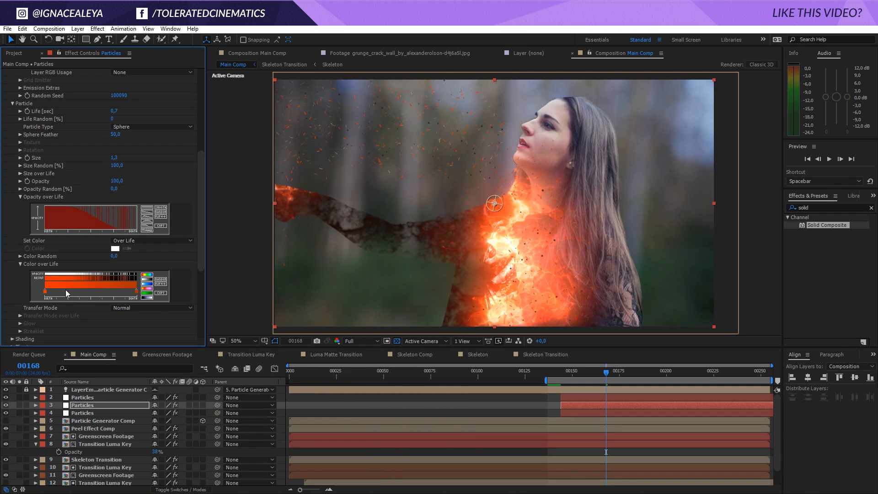
double_click(45, 291)
click(302, 348)
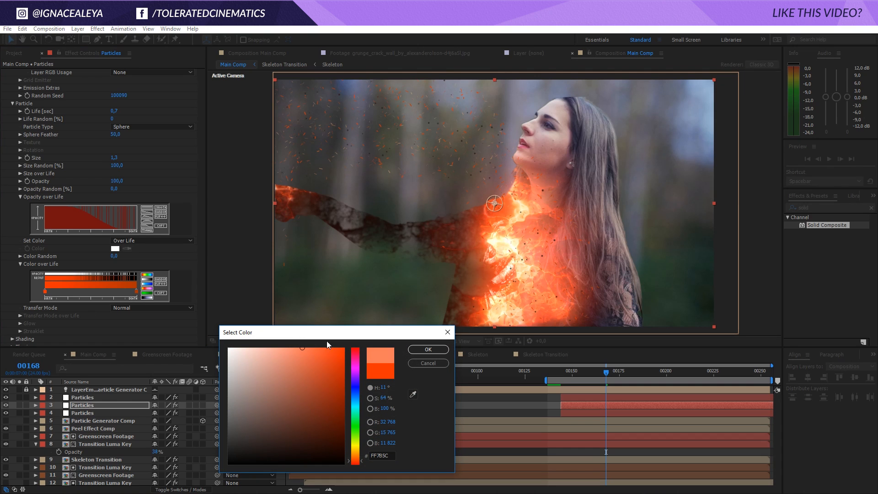
click(428, 349)
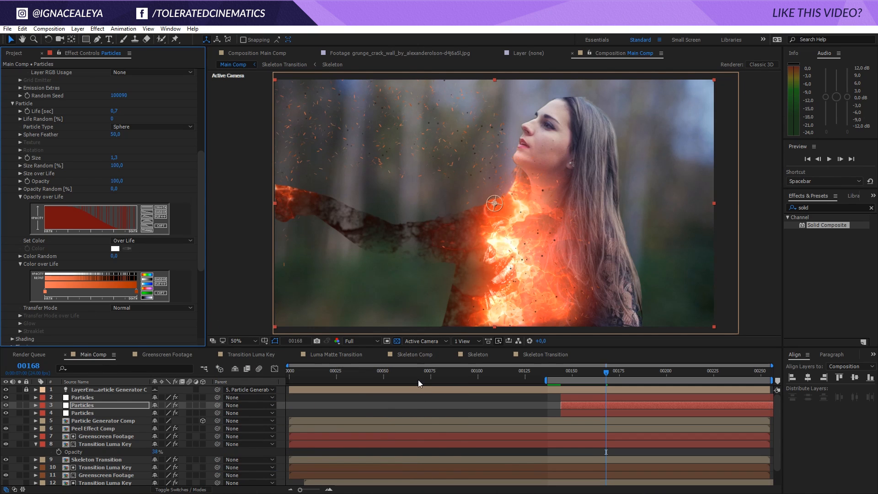
- Set the blending mode of the two glowing Particles layers to Add and the dark ash Particles layer to Multiply
click(181, 489)
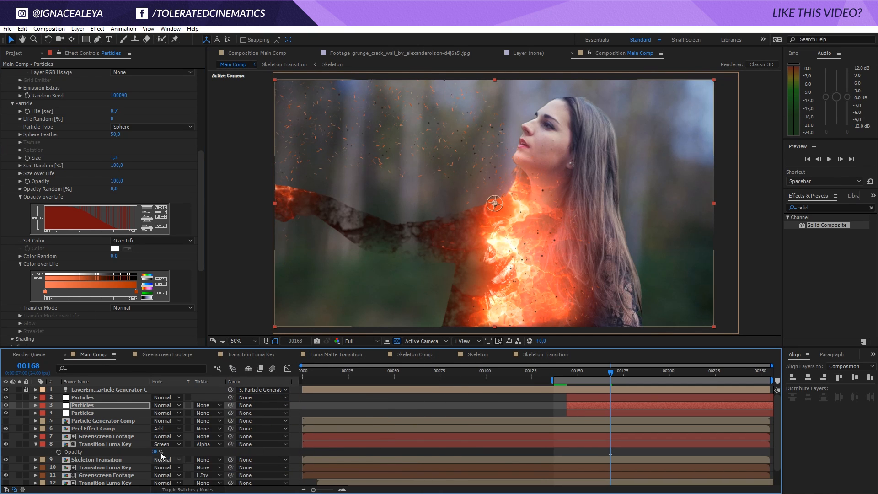
click(143, 396)
ctrl+click(136, 405)
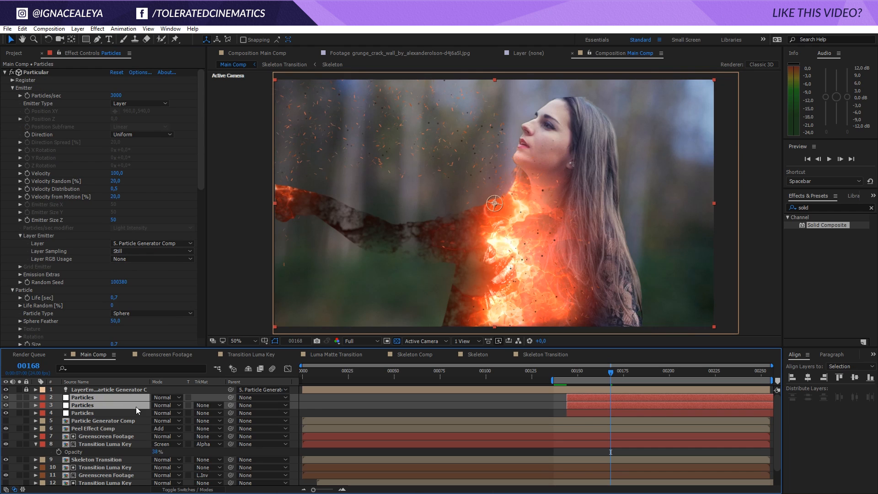
click(163, 405)
click(192, 191)
click(165, 410)
click(221, 144)
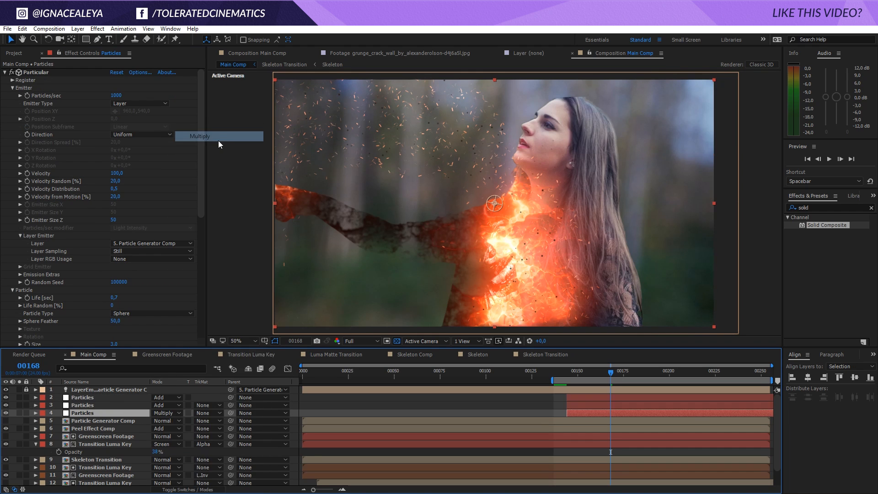
click(406, 398)
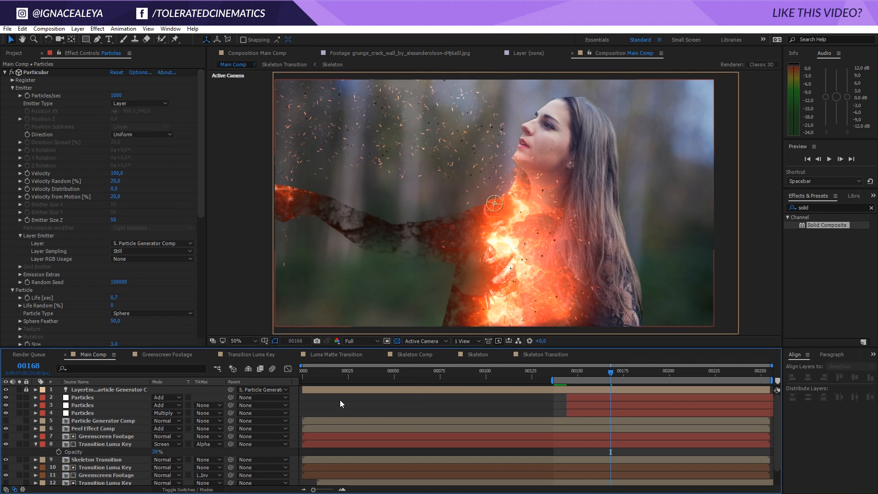
- Change the dark ash layer's Particle Type to Cloudlet and adjust its particle Opacity
click(79, 411)
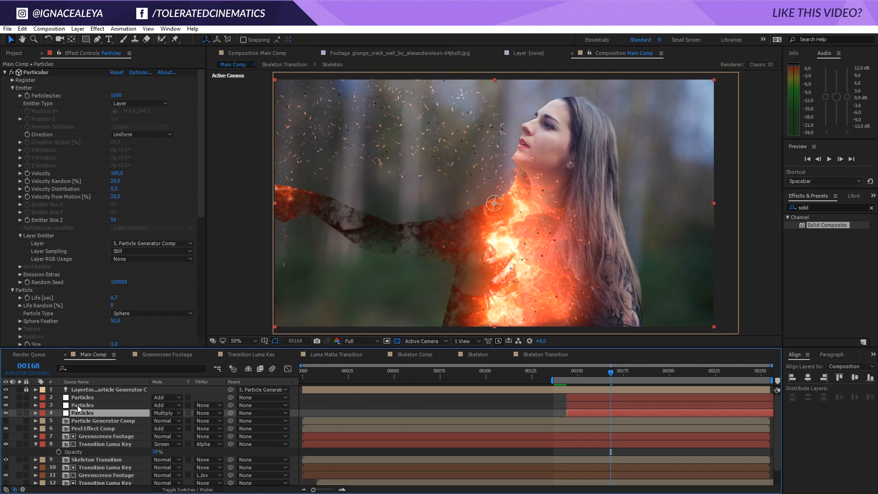
scroll(79, 271, down, 3)
click(128, 251)
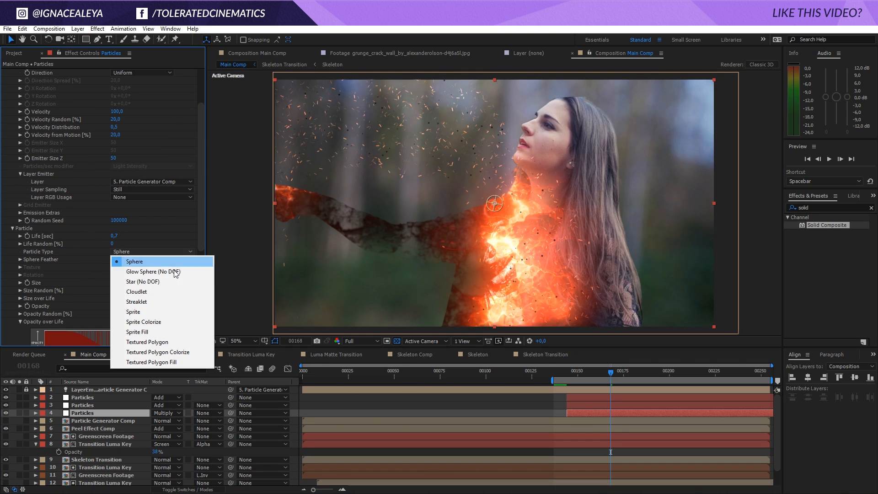
click(157, 293)
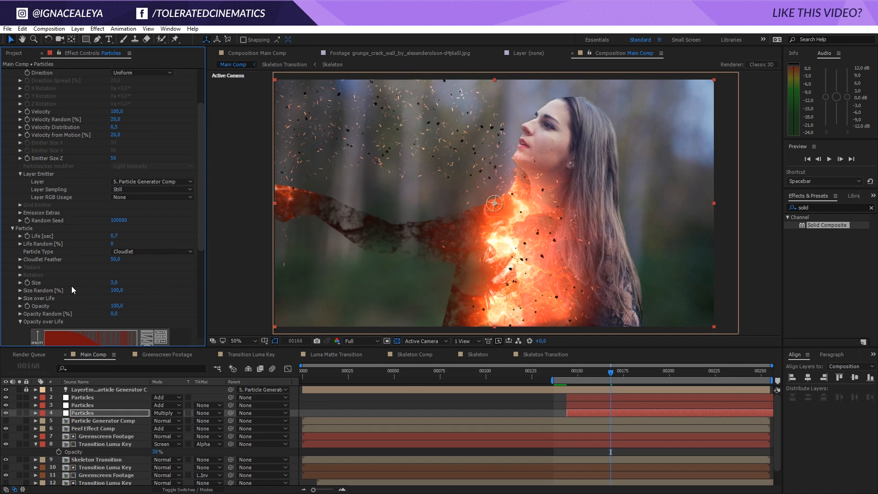
drag(112, 306, 347, 303)
drag(115, 305, 126, 303)
- Shorten the particle Life of the two glowing layers to 0.4 sec on the upper one and 0.2 sec on the lower one
click(92, 406)
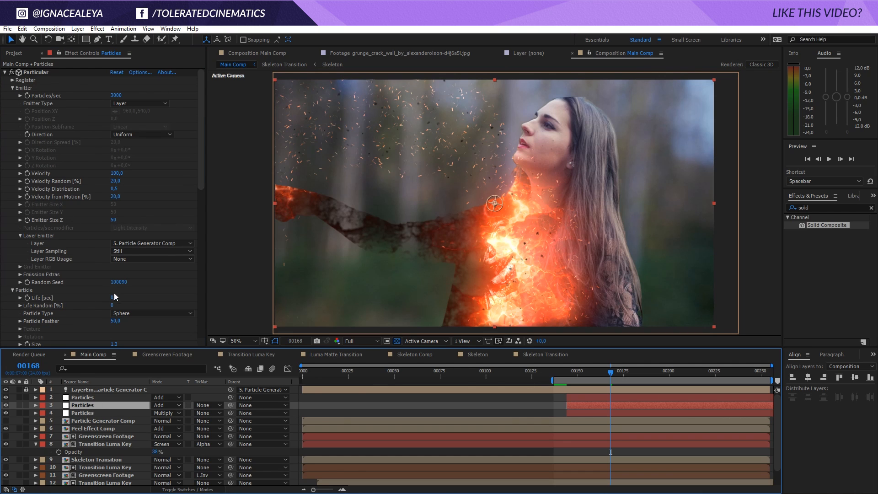
drag(113, 298, 101, 304)
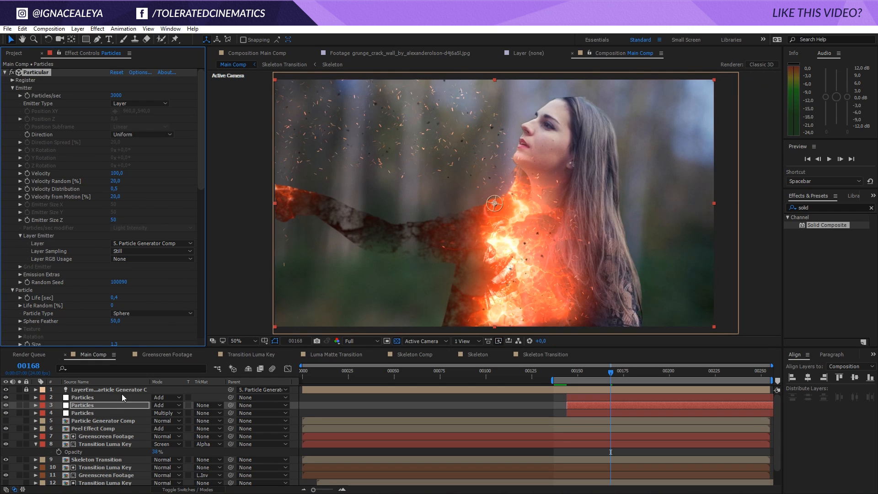
click(102, 397)
drag(111, 298, 105, 299)
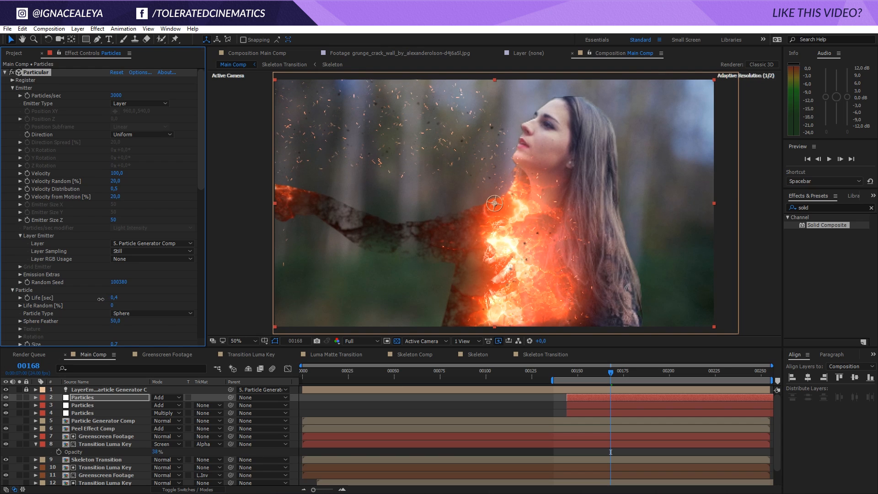
click(103, 405)
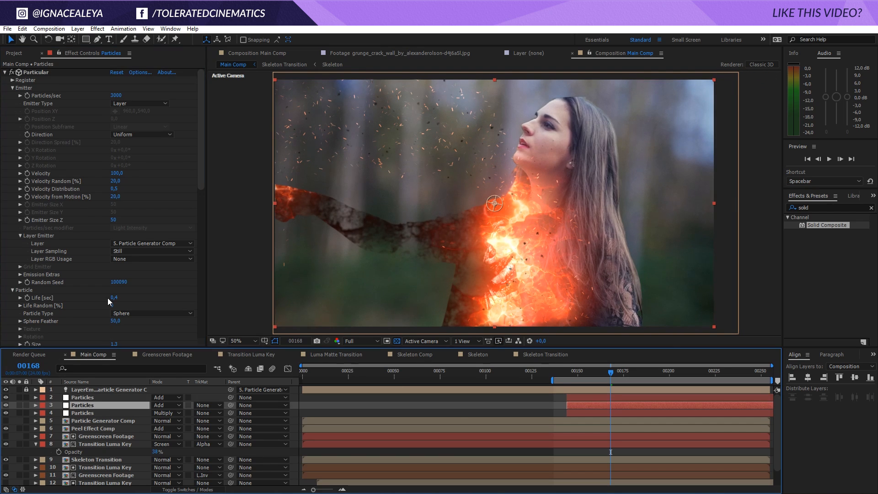
drag(111, 298, 104, 301)
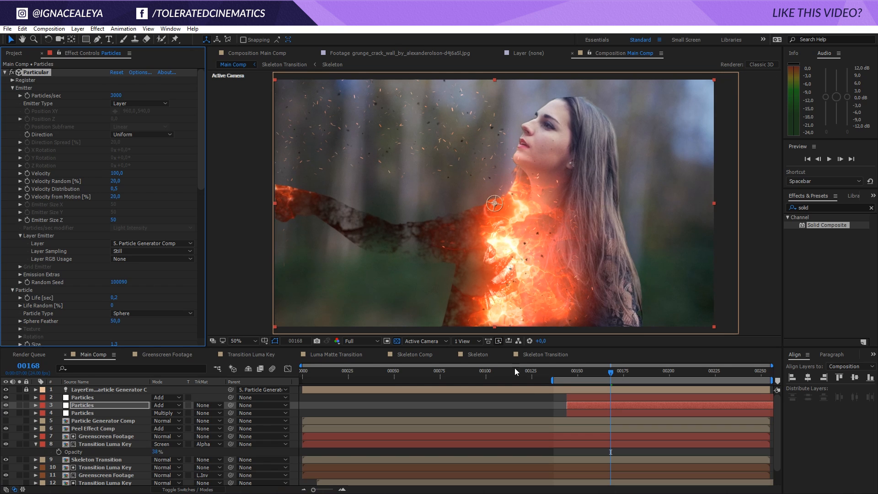
- Set Velocity, Velocity Random, Velocity Distribution and Velocity from Motion to 0 on the dark ash Particles layer
click(535, 399)
key(space)
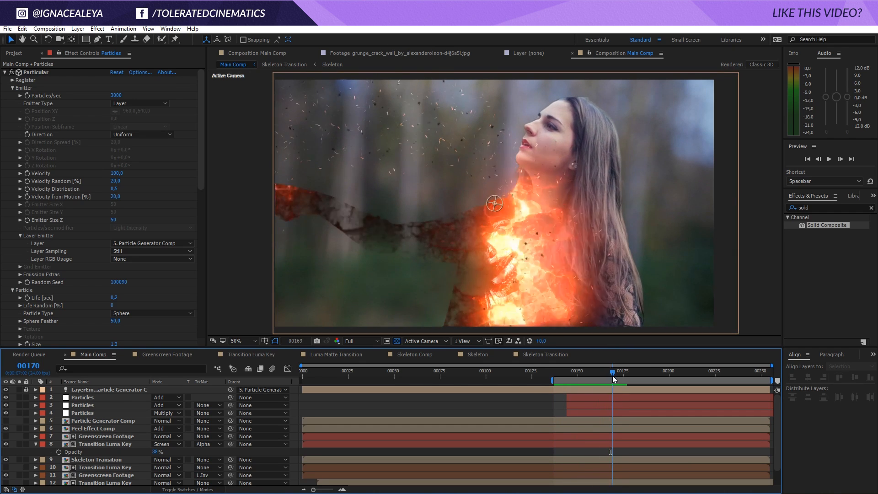
click(617, 376)
click(77, 415)
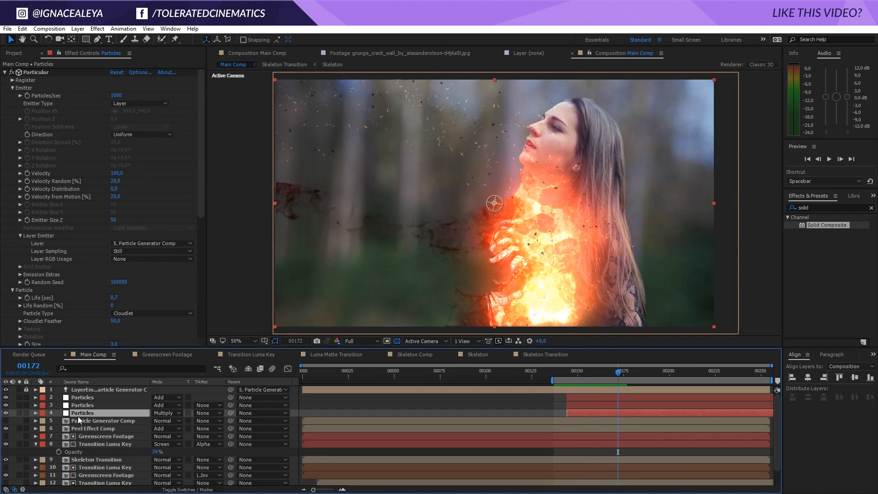
click(120, 174)
text(0)
key(Tab)
text(0)
key(Tab)
text(0)
key(Tab)
text(0)
key(Return)
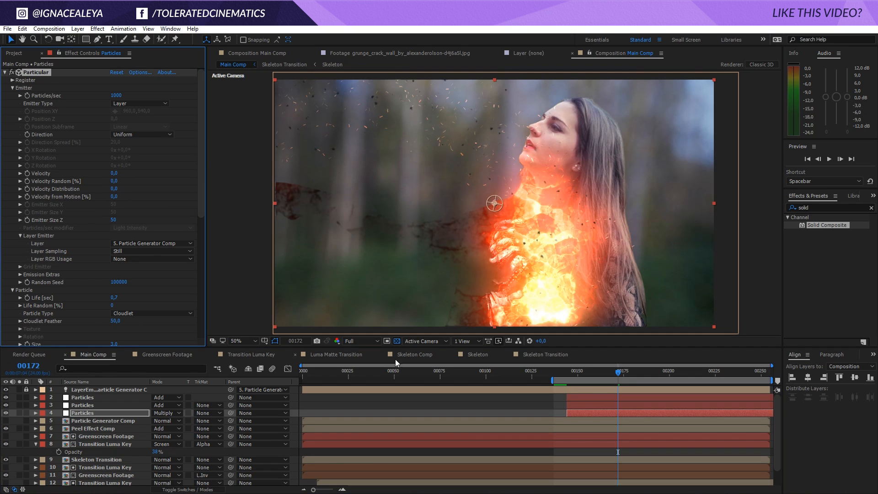
- Set all four emitter velocity values to 0 on the middle glowing Particles layer
click(18, 413)
click(19, 413)
click(83, 406)
click(118, 174)
text(0)
key(Tab)
text(0)
key(Tab)
text(0)
key(Tab)
text(0)
key(Return)
- Zero the four emitter velocity values on the uppermost Particles layer and preview the animation
click(87, 398)
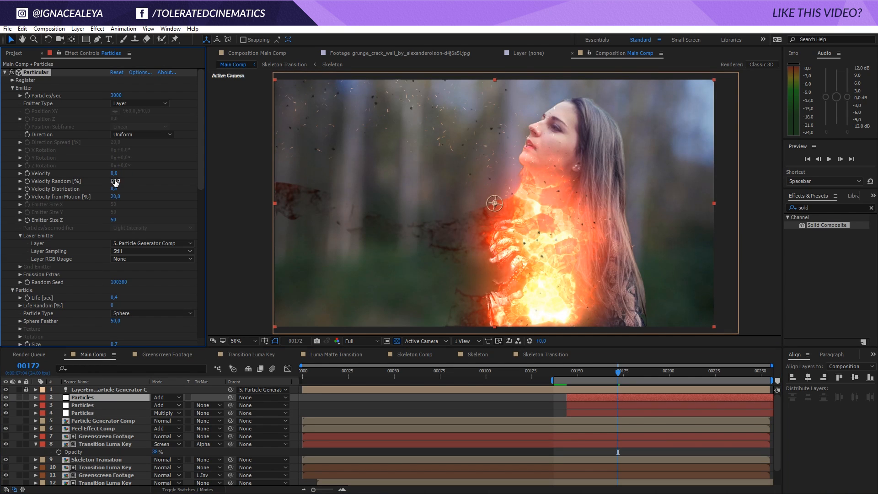
click(116, 196)
key(space)
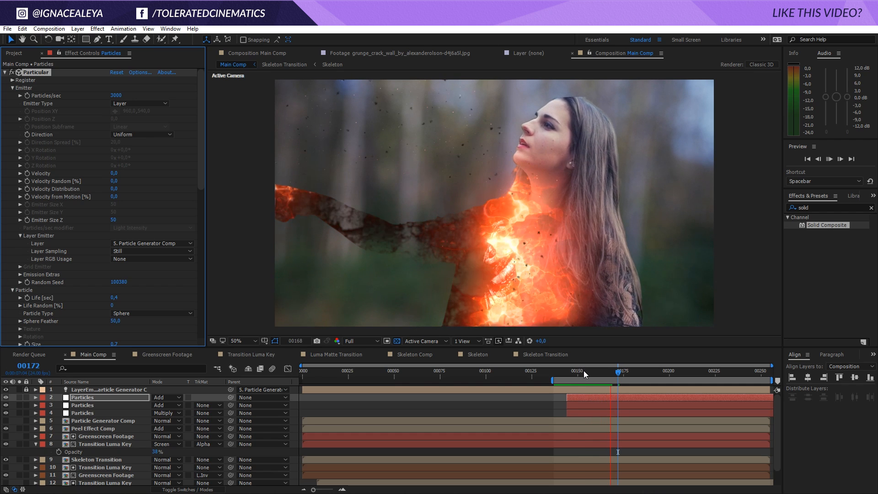
drag(584, 377, 588, 379)
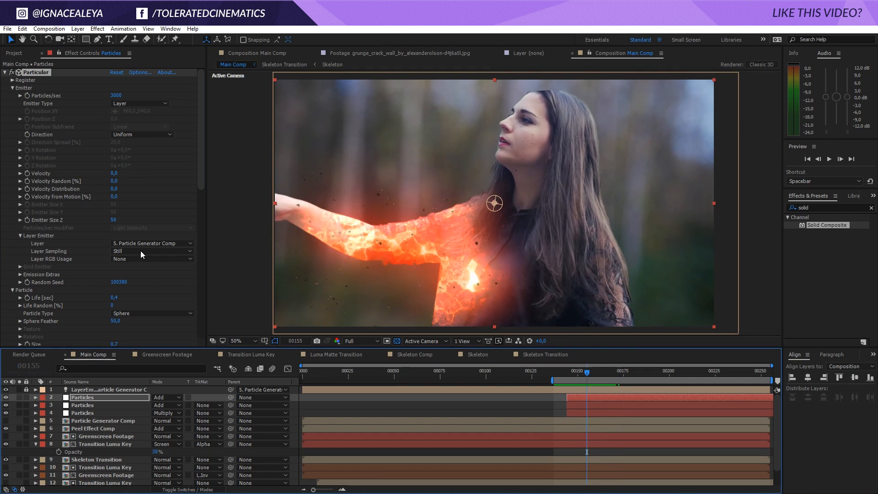
- Set Emitter Size Z to 0 on all three Particles layers and play back the composition
click(114, 220)
text(0)
key(Return)
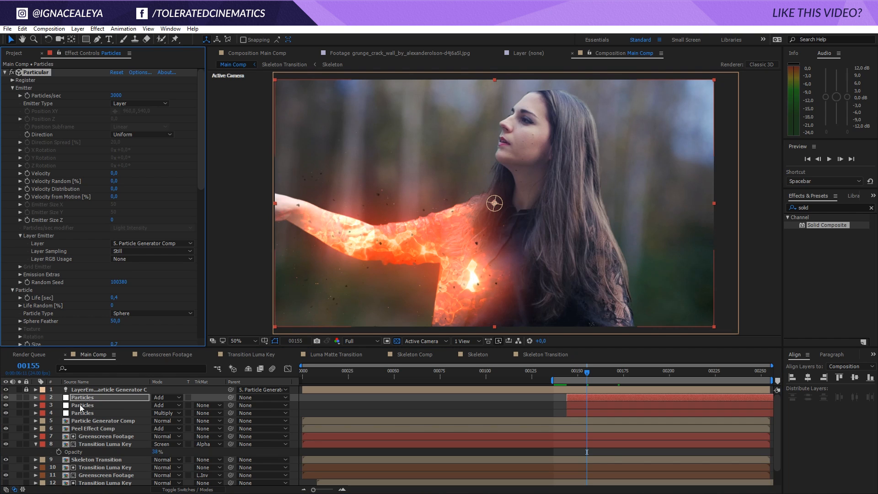
click(79, 405)
click(83, 412)
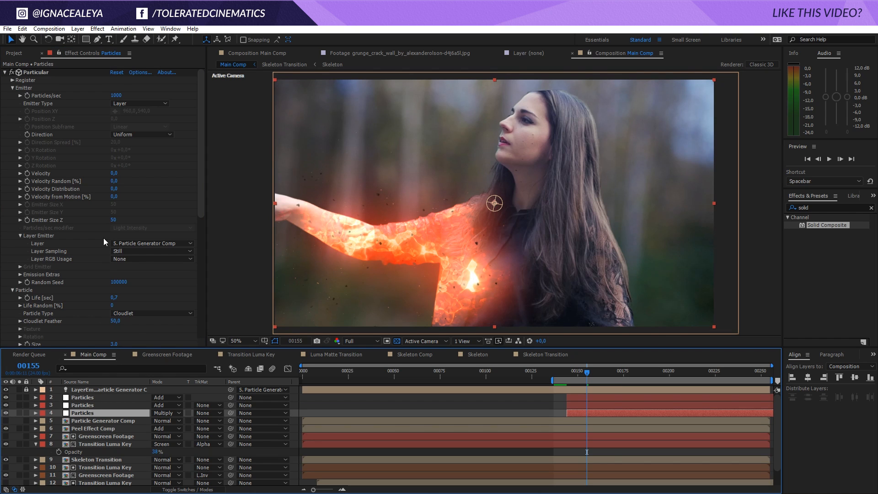
click(113, 220)
text(0)
key(Return)
key(space)
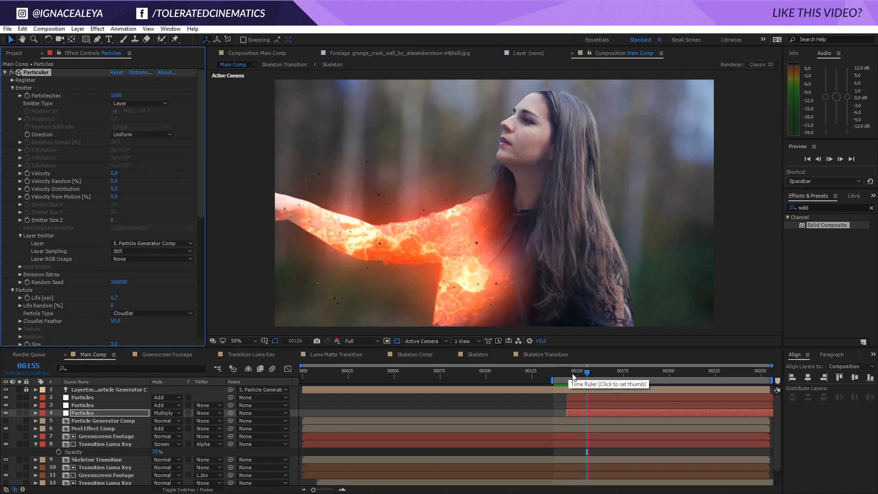
- Solo the three Particles layers and preview the particles in isolation
click(166, 383)
click(397, 341)
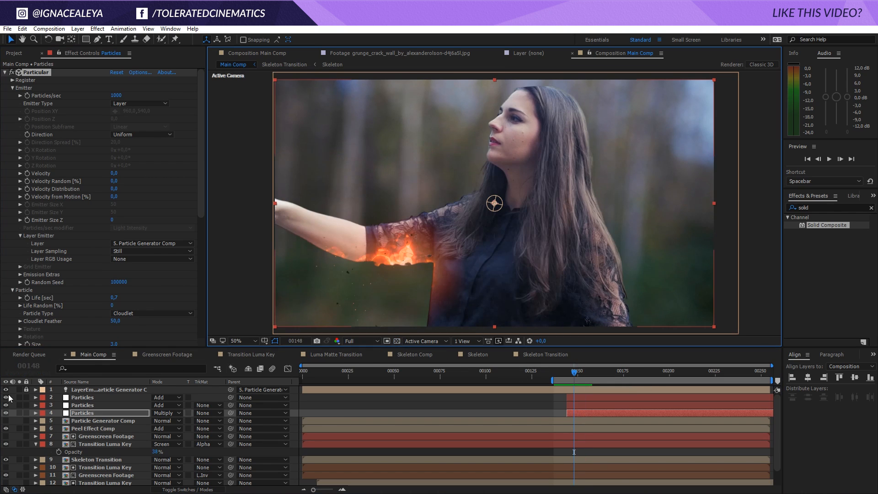
drag(22, 397, 19, 413)
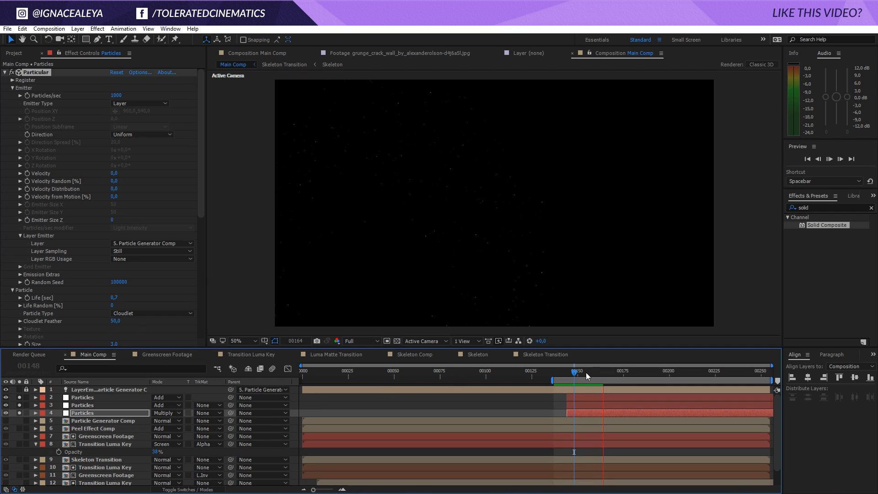
mouse_move(589, 374)
mouse_down()
mouse_move(580, 377)
mouse_move(588, 378)
mouse_up()
- Replace the dark ash layer's Opacity over Life curve with the linear fade-out preset
drag(201, 205, 204, 318)
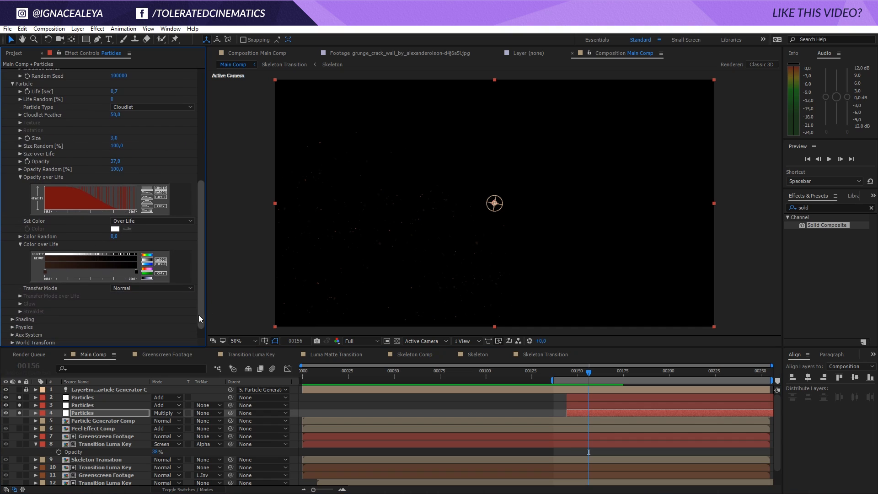
key(space)
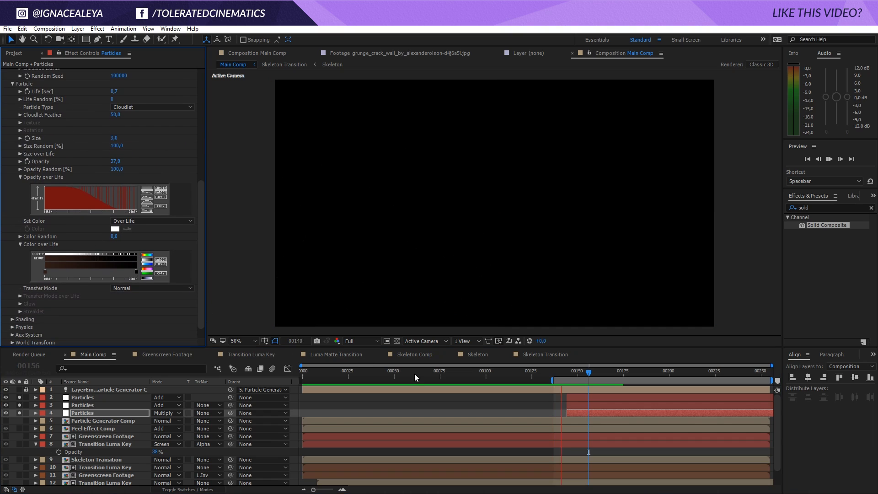
click(577, 370)
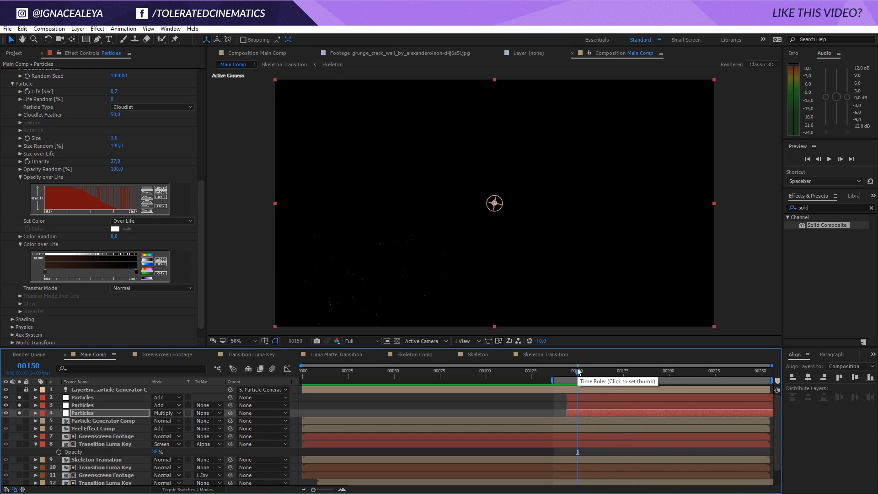
click(145, 194)
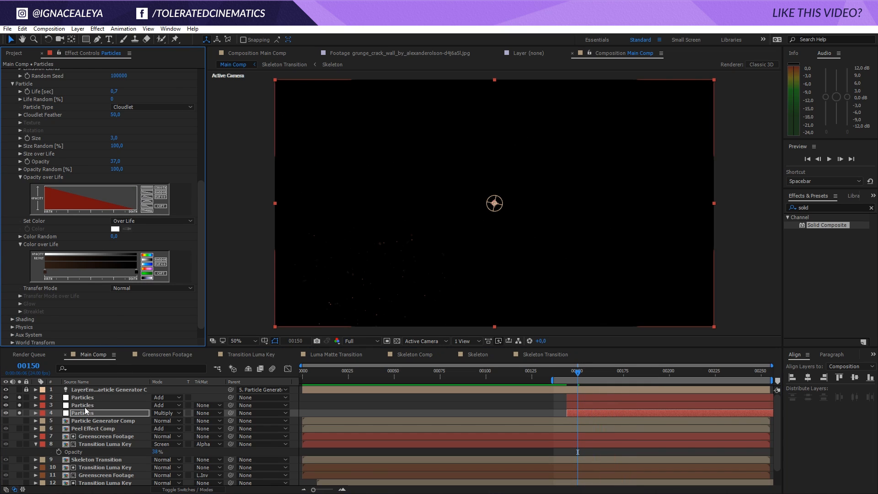
- Apply the linear fade-out preset to the middle glowing layer's Opacity over Life and preview it
click(84, 405)
scroll(45, 281, down, 5)
click(149, 276)
key(space)
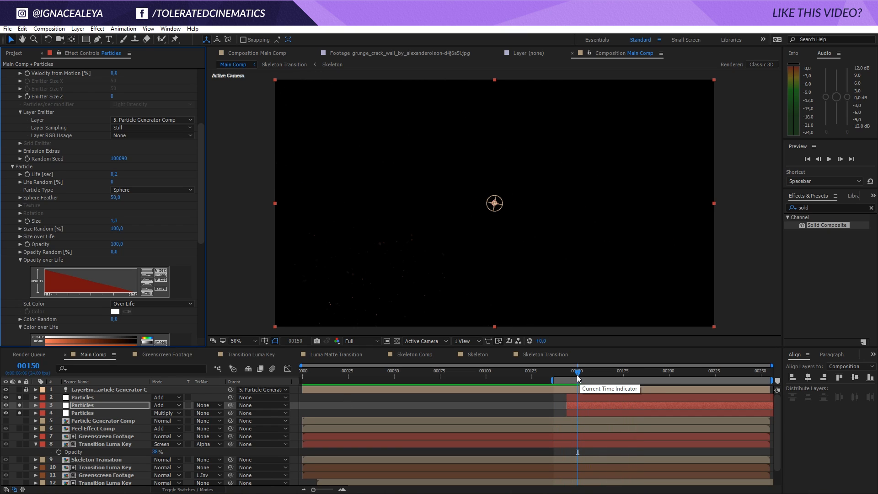
- Turn off solo for the two glowing Particles layers so only the dark ash layer is isolated
drag(582, 376, 597, 375)
alt+click(17, 410)
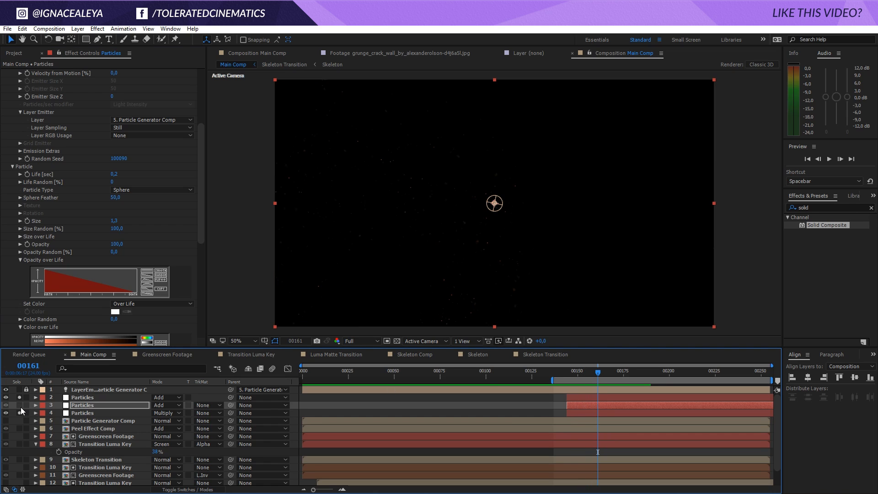
click(95, 413)
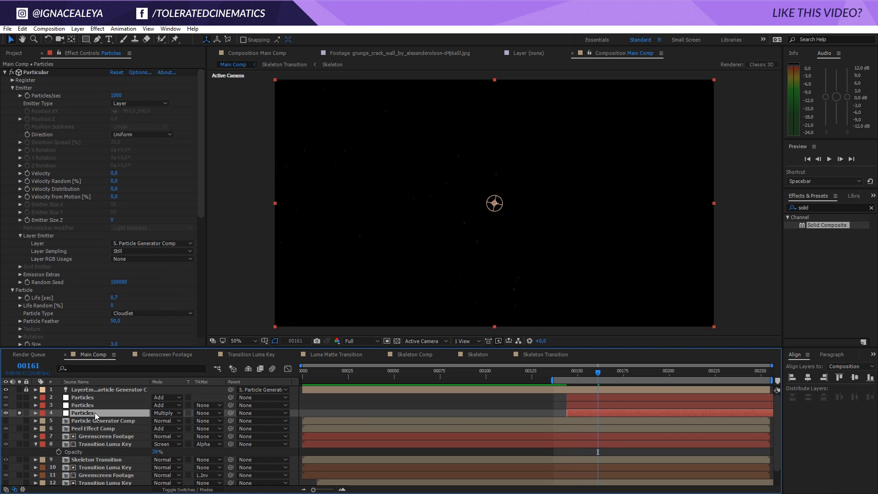
- Set the dark ash layer's Particles/sec to 10000 and preview the denser emission
click(115, 95)
text(10000)
key(Return)
key(space)
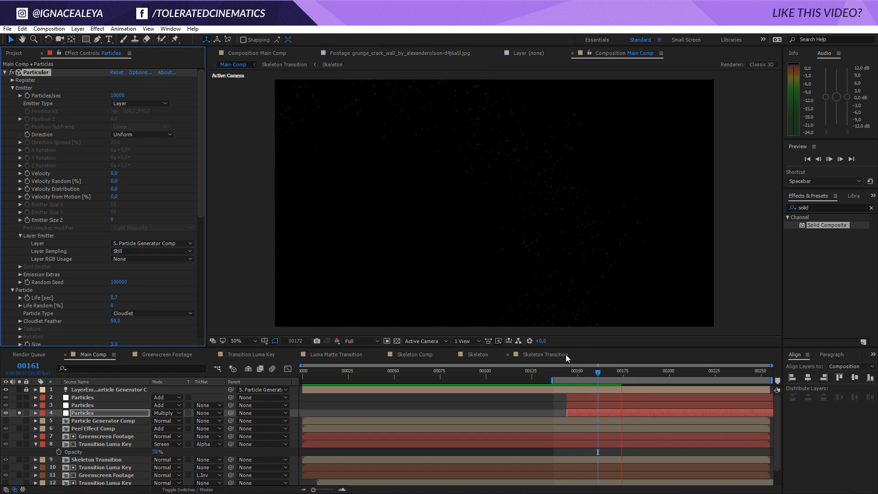
click(596, 372)
drag(596, 373, 594, 373)
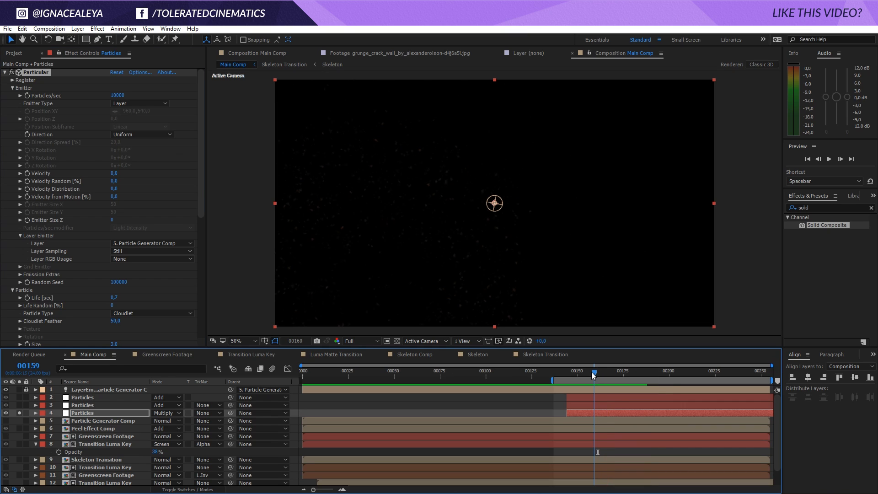
- Set the dark ash layer's particle Life to 2 sec and play back the result
click(114, 297)
text(2)
key(Return)
key(space)
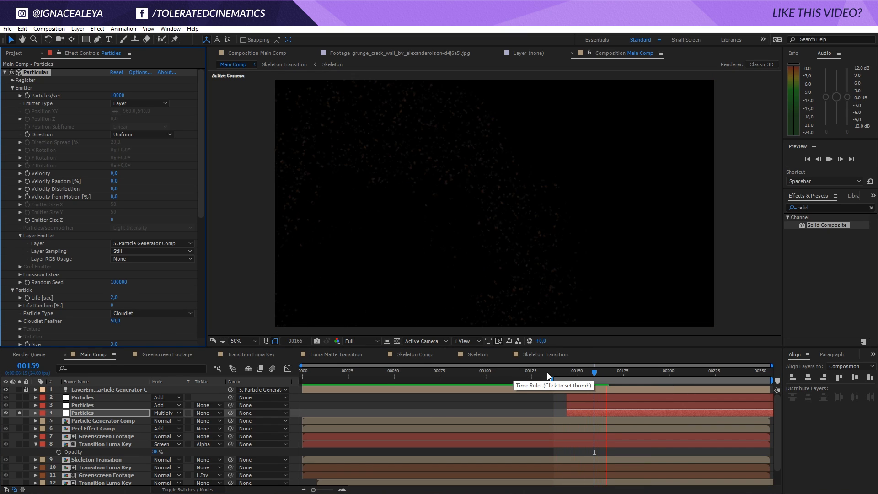
- Return the dark ash layer's emission rate to 1000 particles per second
click(597, 374)
click(117, 95)
text(1000)
key(Return)
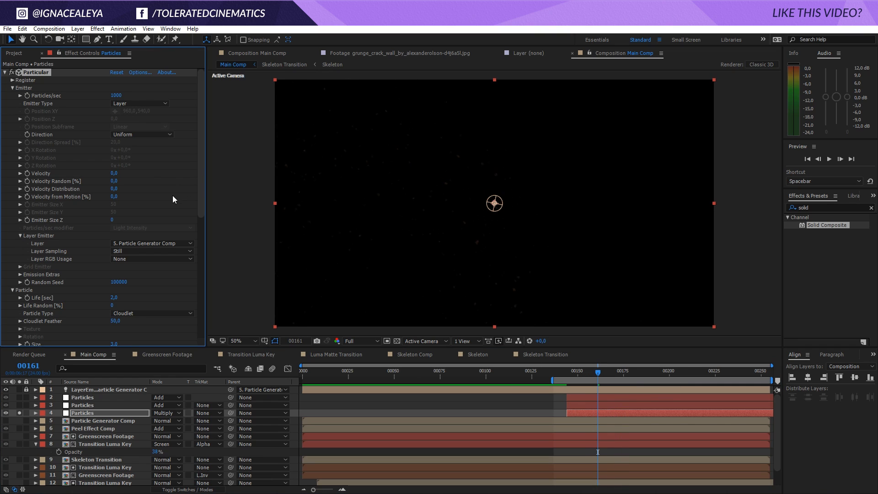
- In Particular's air physics for the Multiply Particles layer, set Wind X to -169, Wind Y to -151 and Wind Z to -67
drag(199, 185, 199, 305)
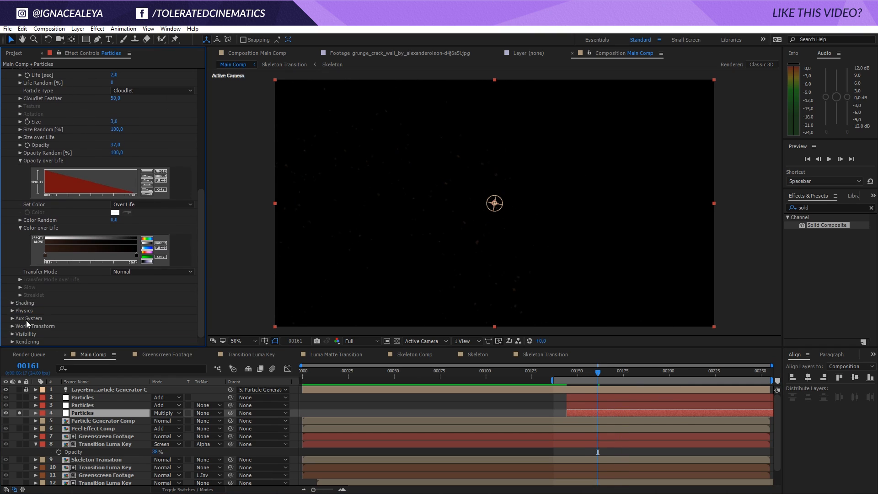
click(12, 310)
scroll(19, 330, down, 4)
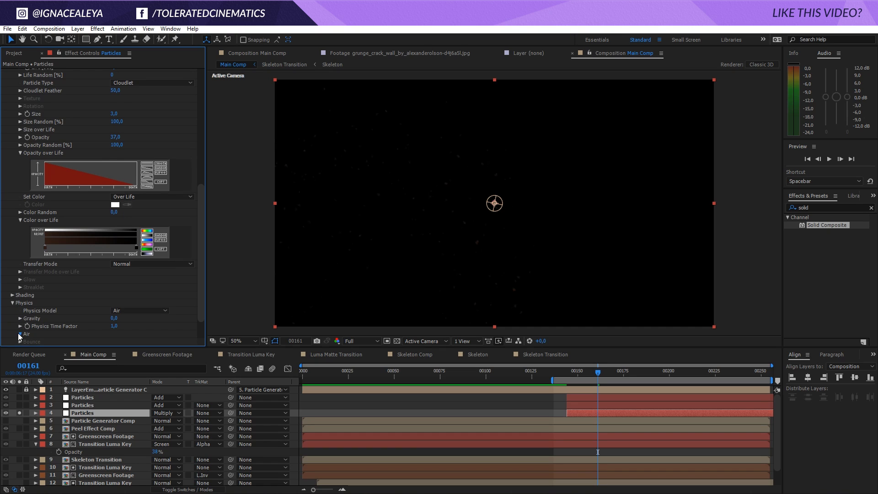
drag(113, 311, 59, 308)
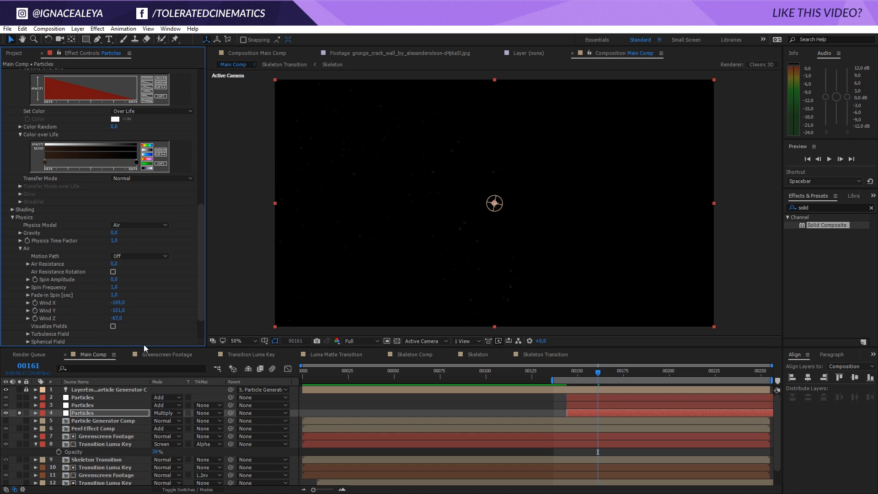
- Turn off solo for the Multiply Particles layer, preview the full composite, and park the playhead at frame 165
click(19, 413)
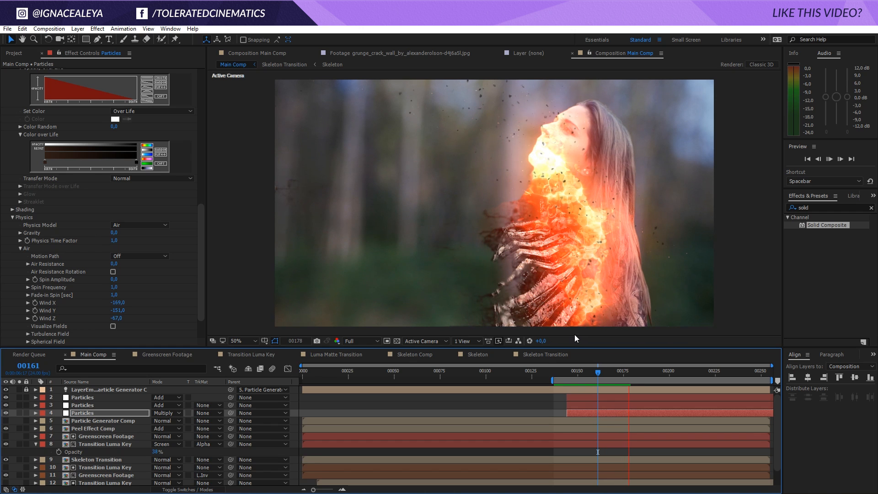
key(space)
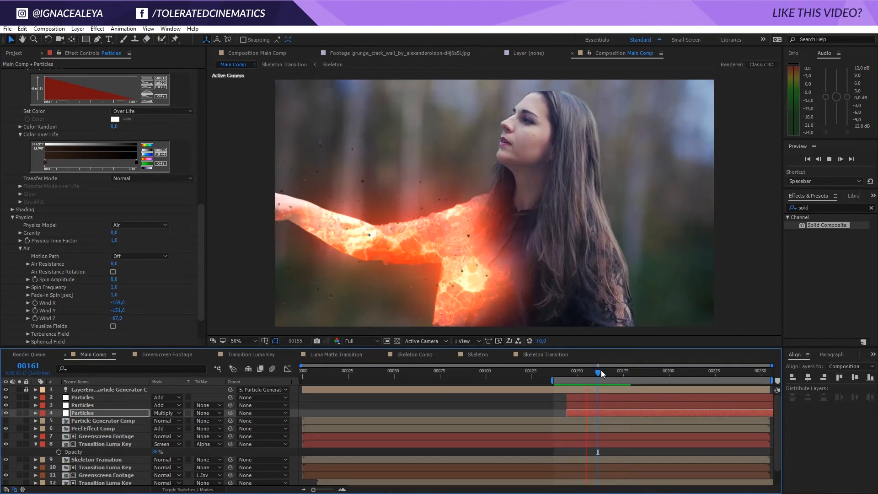
click(605, 369)
- Give the Multiply Particles layer's turbulence field an Affect Position of 152 and a Scale of 3
click(585, 407)
click(583, 412)
scroll(186, 210, down, 15)
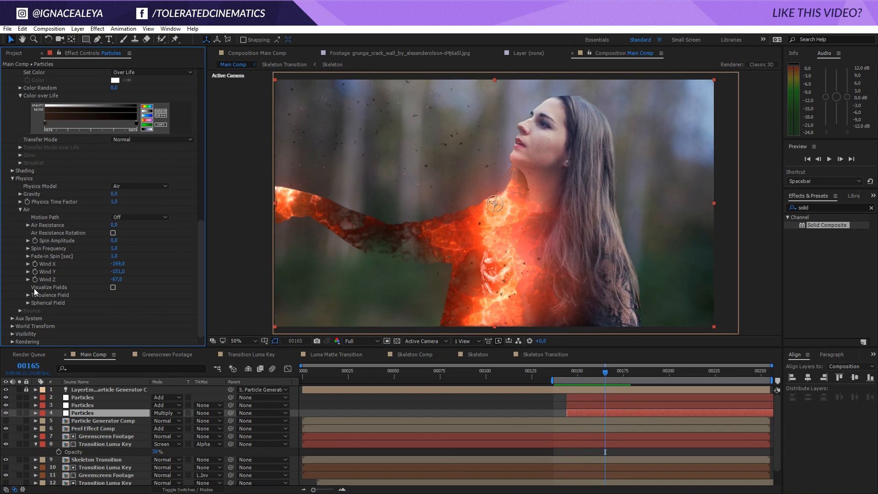
click(27, 294)
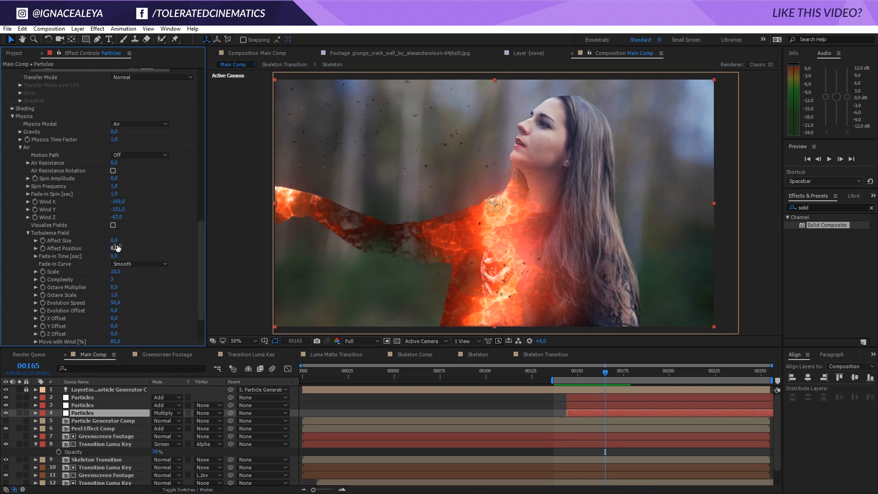
drag(124, 246, 156, 245)
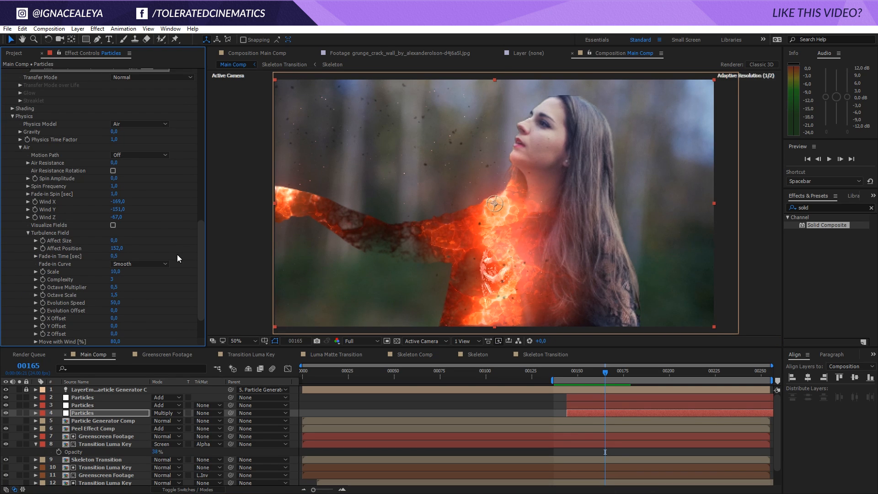
click(114, 272)
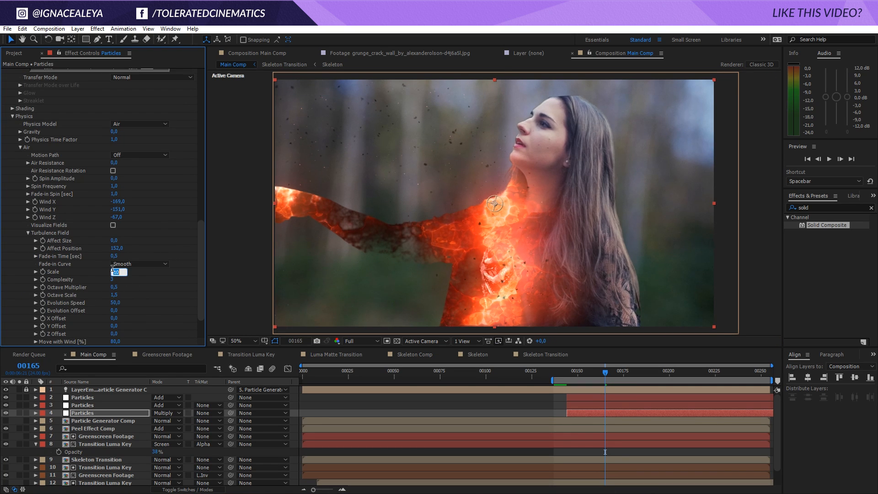
text(33)
key(BackSpace)
key(Return)
- Preview the turbulence, raise Affect Position to 368, and replay the animation, stopping at frame 167
key(space)
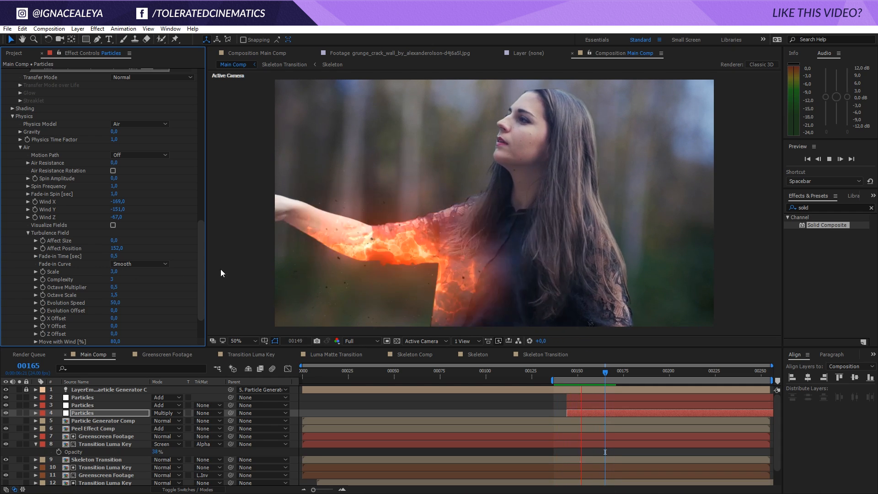
click(600, 372)
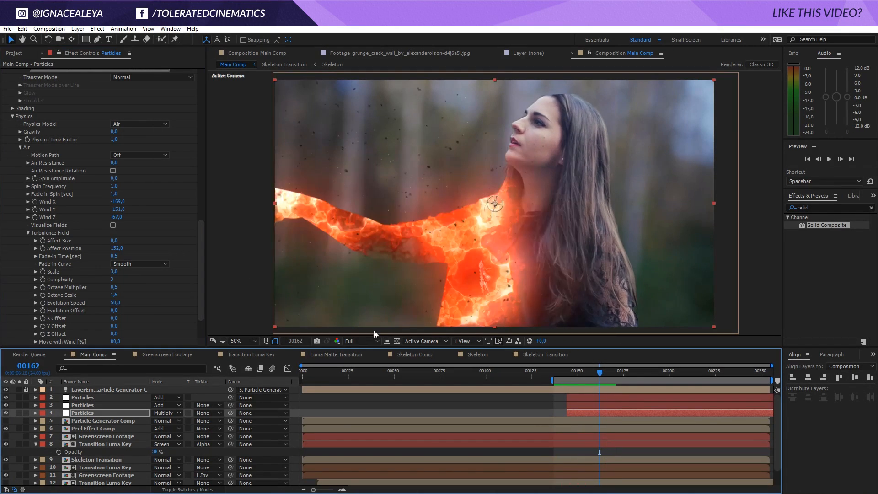
drag(116, 248, 220, 251)
key(space)
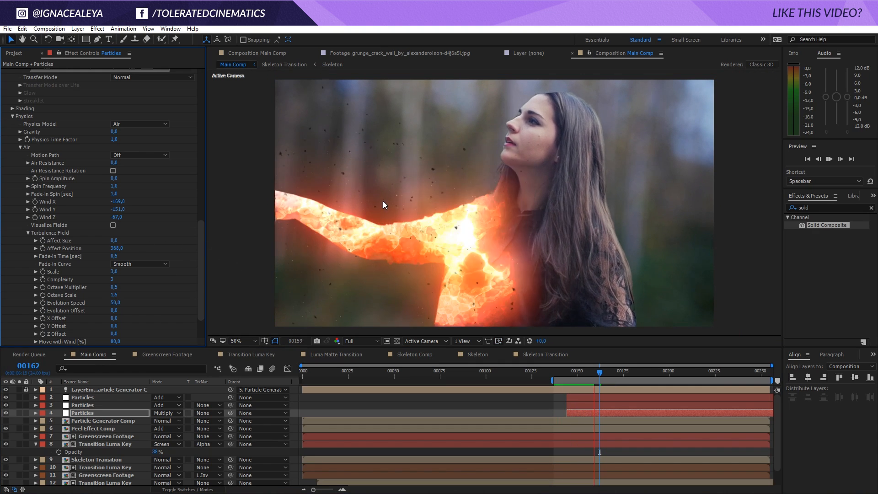
click(608, 372)
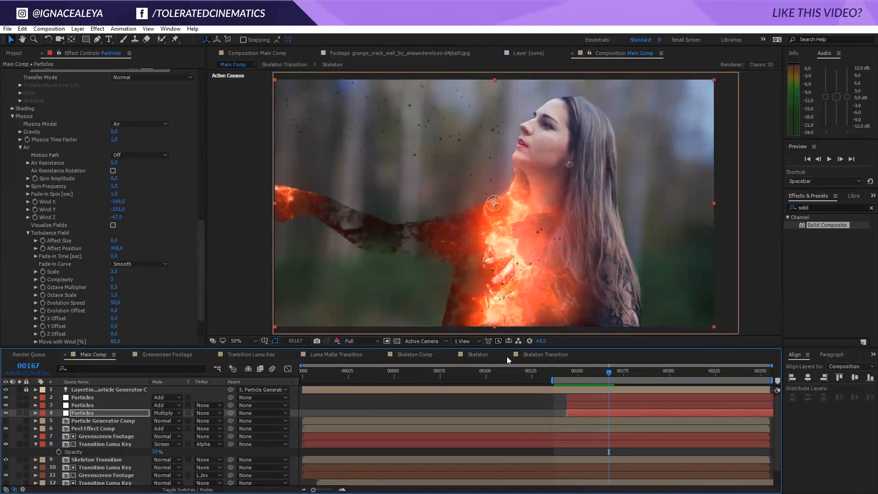
- Set Life Random to 100% and Particles/sec to 2000 on the Multiply Particles layer
scroll(67, 215, up, 15)
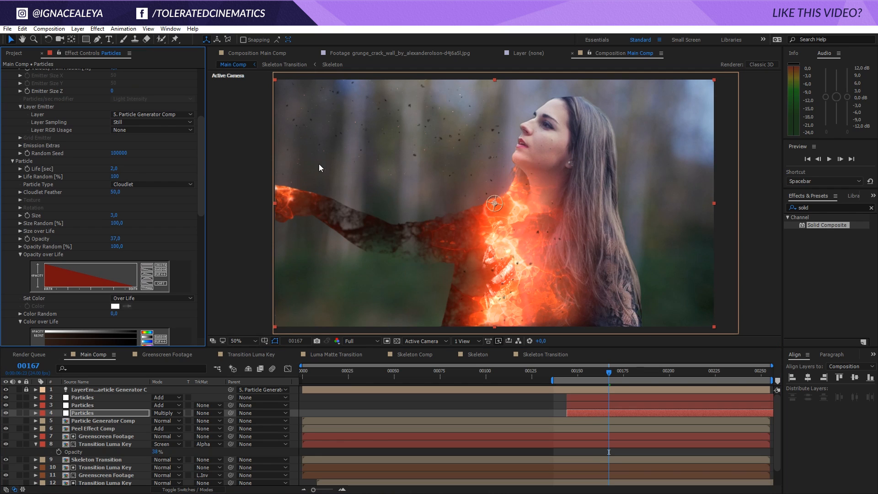
scroll(70, 138, up, 5)
scroll(71, 138, up, 1)
click(116, 96)
text(2)
text(000)
key(Return)
- On Particles layer 3, set the air physics to Wind X -249, Wind Y -223 and Wind Z -224
click(83, 405)
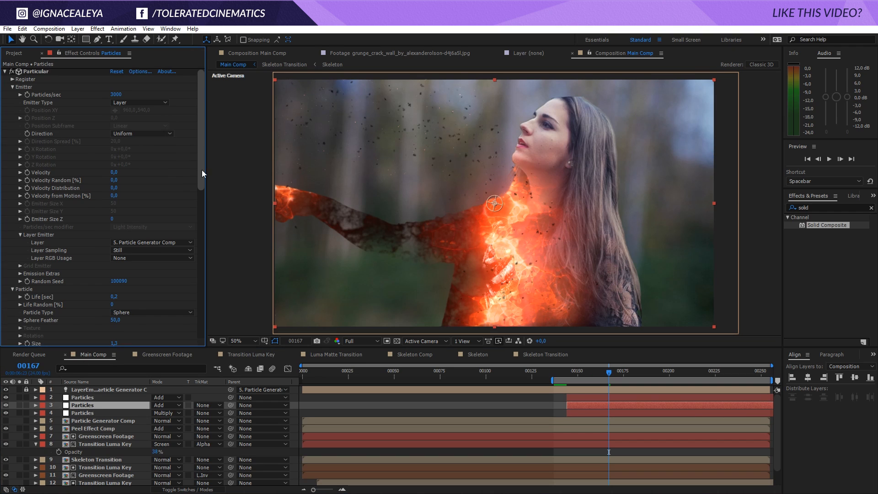
drag(201, 156, 213, 336)
click(12, 194)
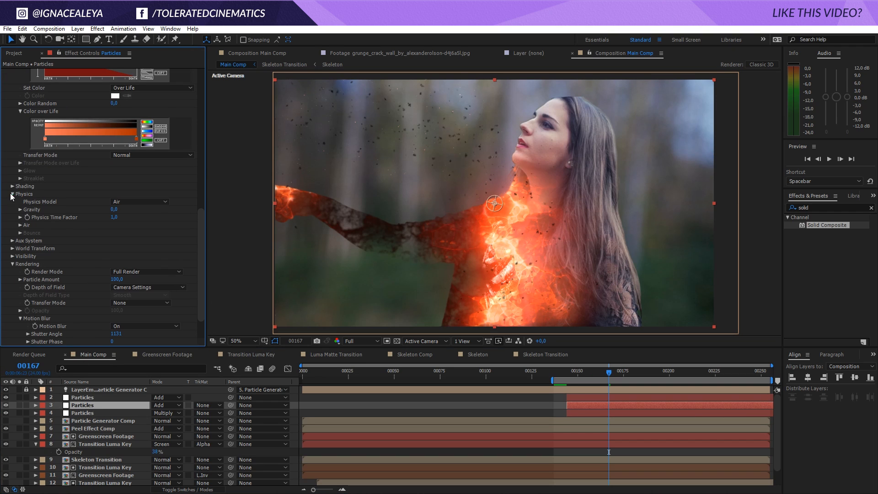
click(20, 225)
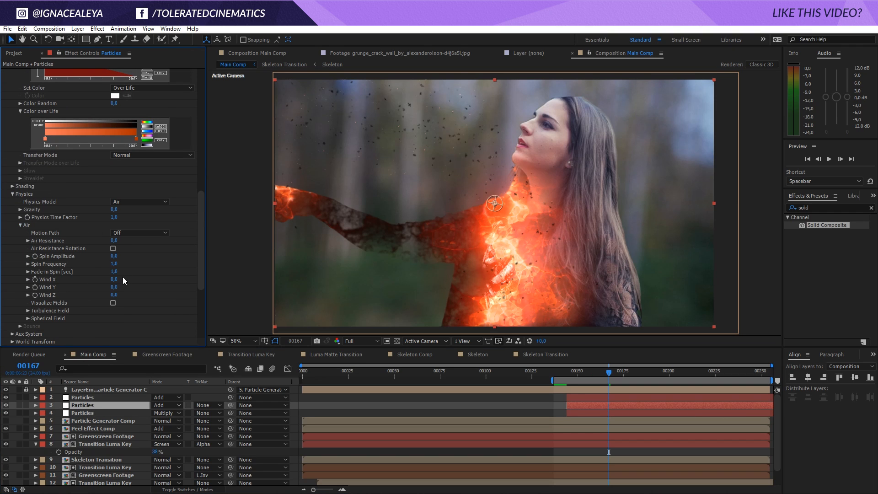
drag(114, 287, 13, 291)
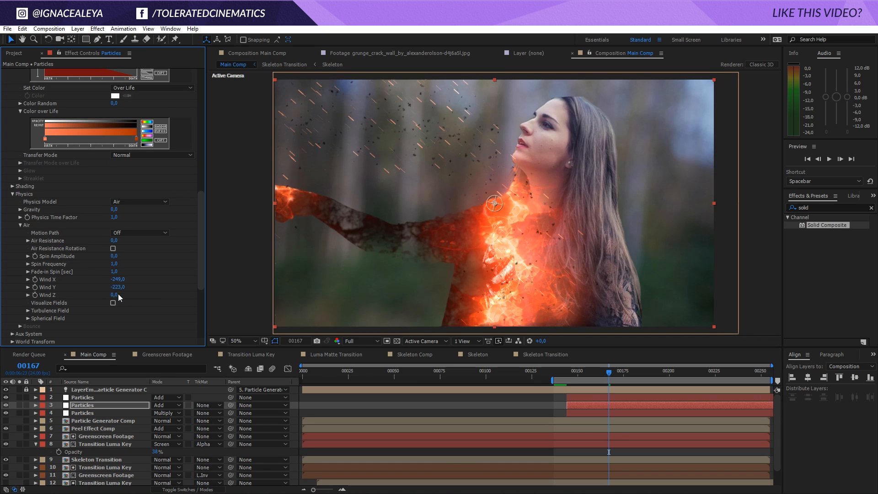
click(102, 296)
drag(114, 295, 12, 298)
- Set the turbulence field of Particles layer 3 to an Affect Position of 511 and a Scale of 3
drag(201, 193, 188, 106)
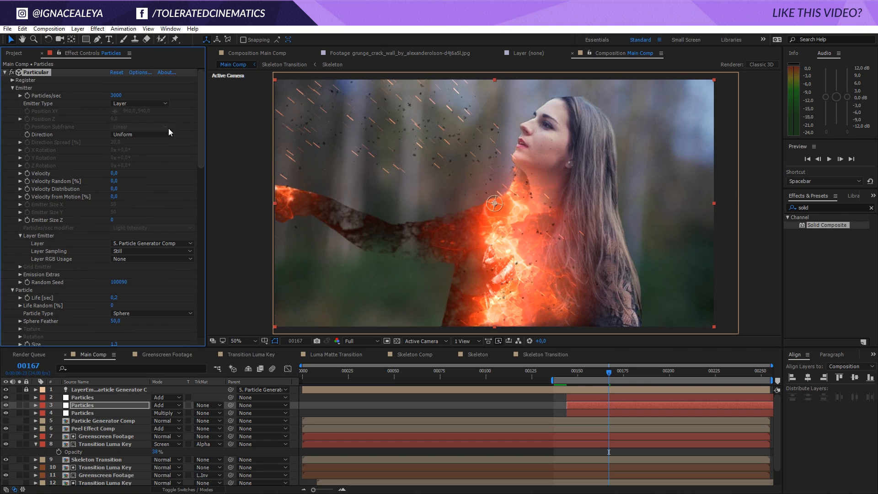
drag(114, 222, 132, 221)
drag(196, 164, 194, 352)
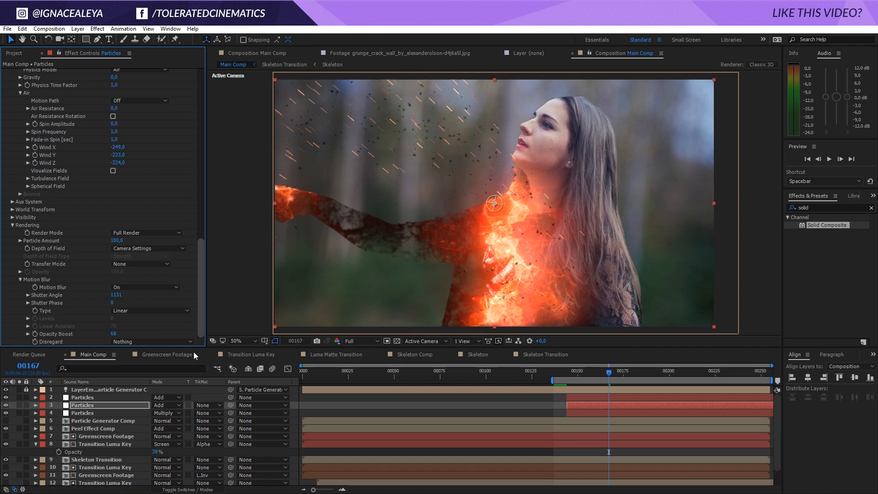
click(27, 178)
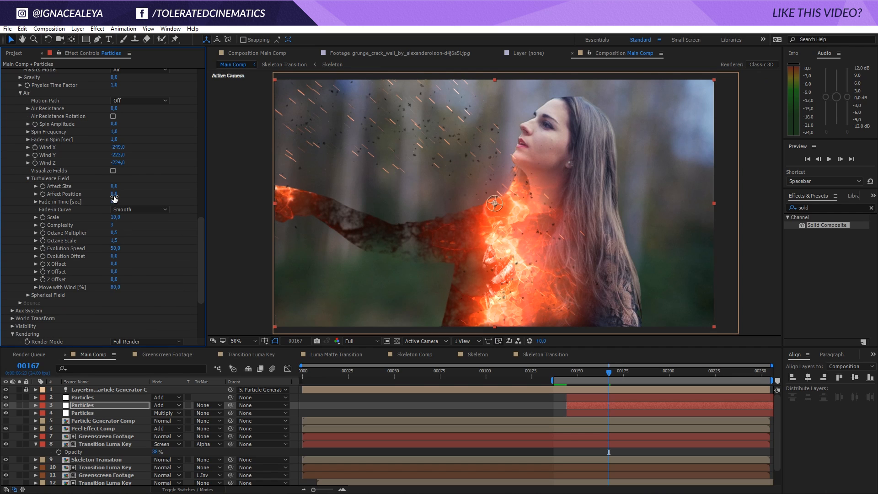
drag(184, 189, 295, 190)
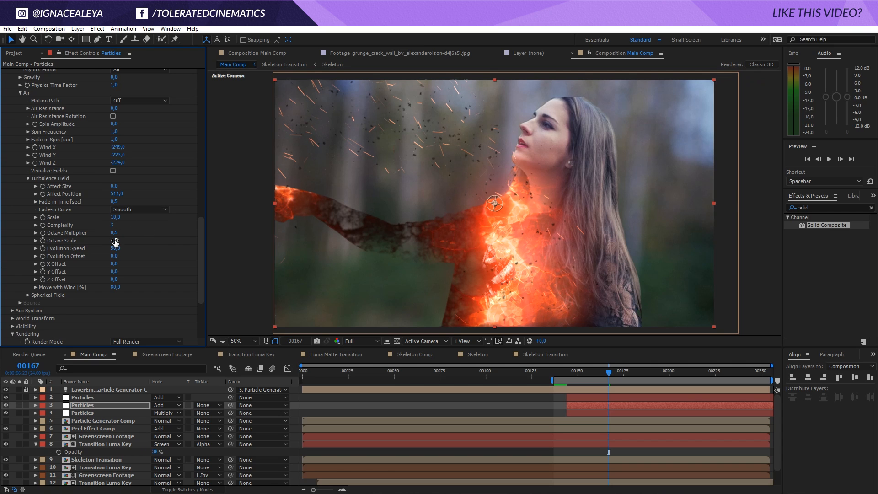
text(3)
key(Return)
- Preview the turbulent sparks and set the Affect Position of Particles layer 3 to 250
key(space)
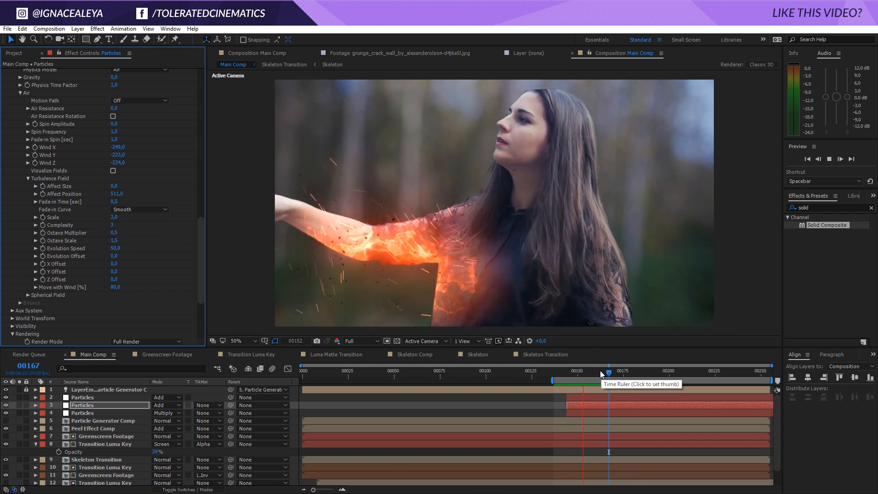
click(607, 374)
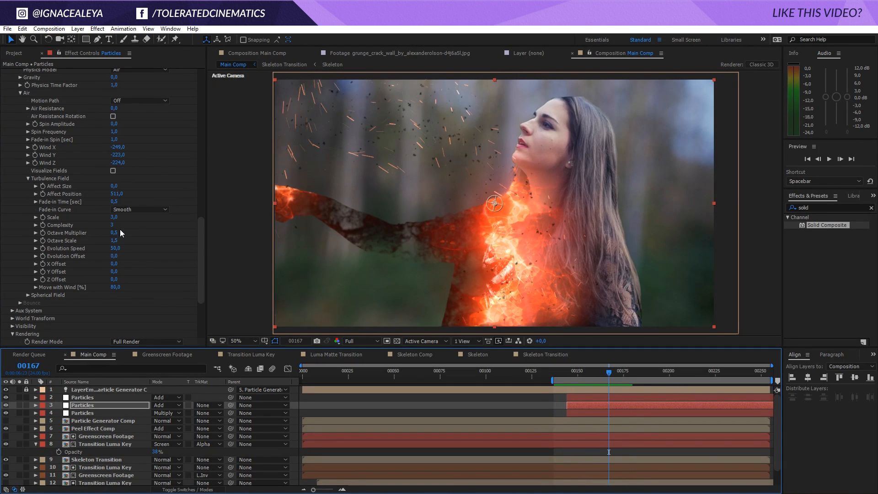
click(116, 194)
key(Return)
- Set the motion blur Shutter Angle of Particles layer 3 to 500 and scrub to frame 177
scroll(159, 275, down, 5)
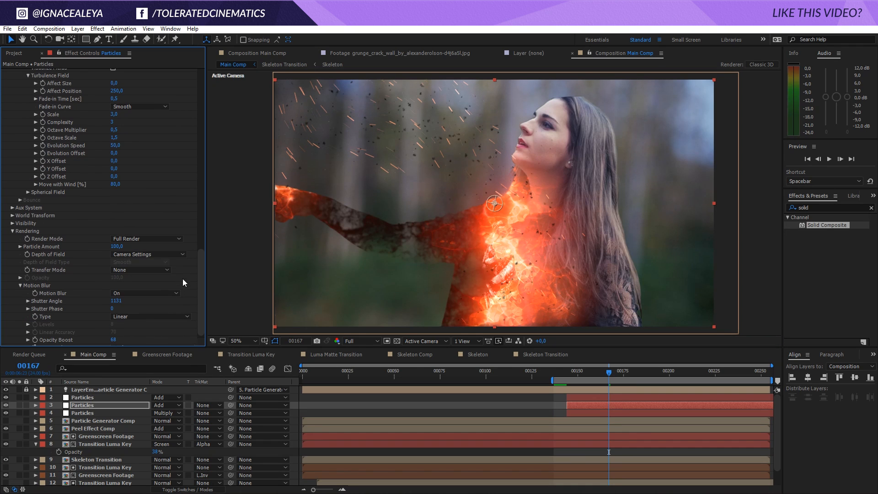
click(116, 300)
text(500)
key(Return)
drag(600, 372, 628, 374)
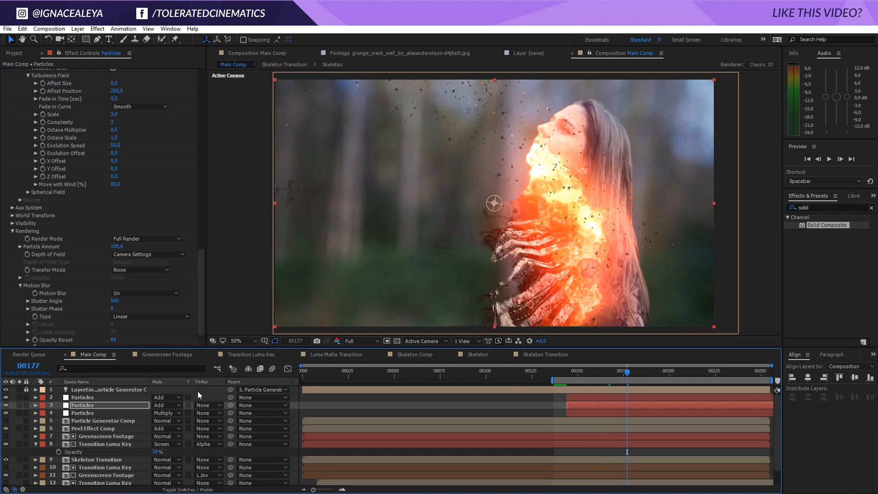
- On Particles layer 2, set Wind X to -168, Wind Y to -59 and Wind Z to -123, and preview the result
click(81, 400)
drag(204, 144, 196, 310)
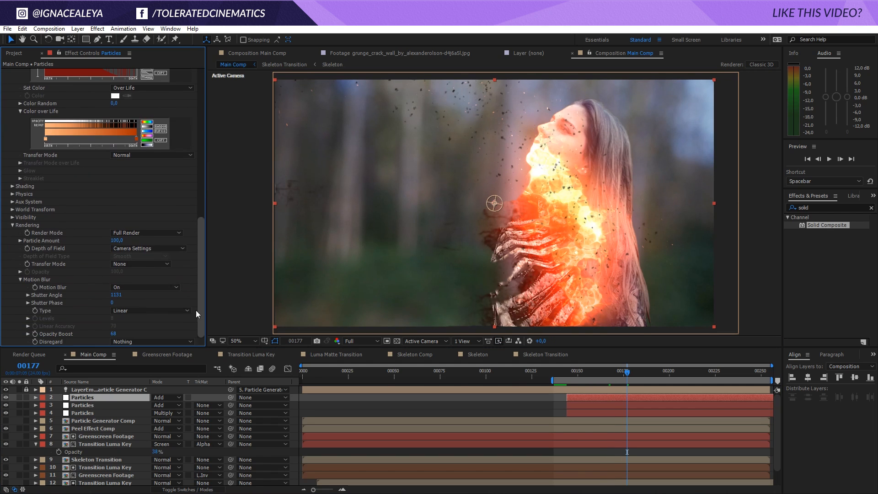
click(13, 194)
click(20, 225)
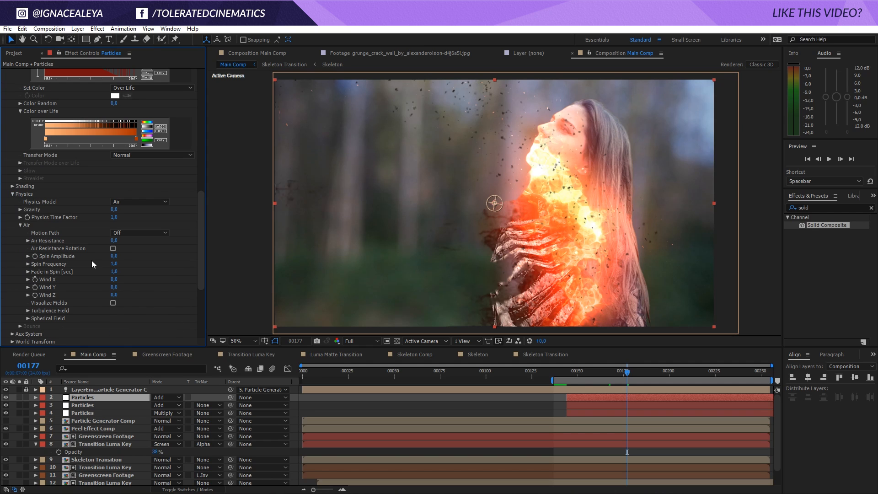
drag(113, 286, 38, 279)
drag(118, 280, 177, 283)
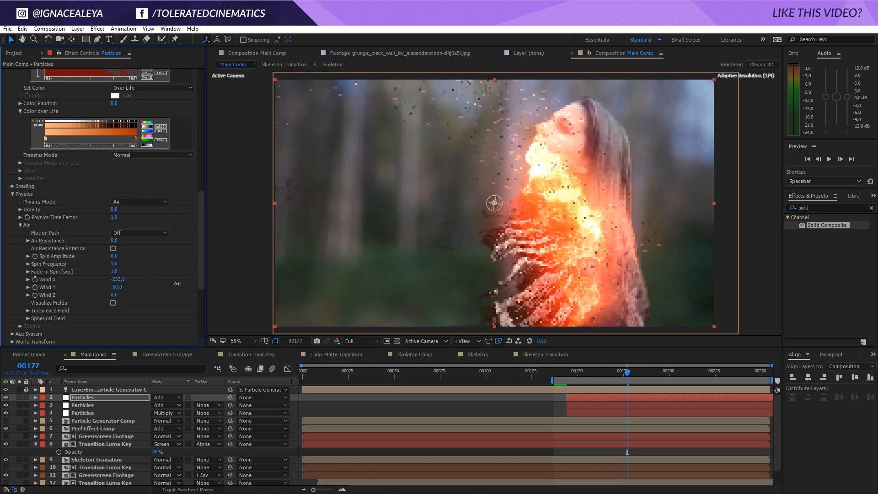
drag(118, 279, 61, 298)
key(space)
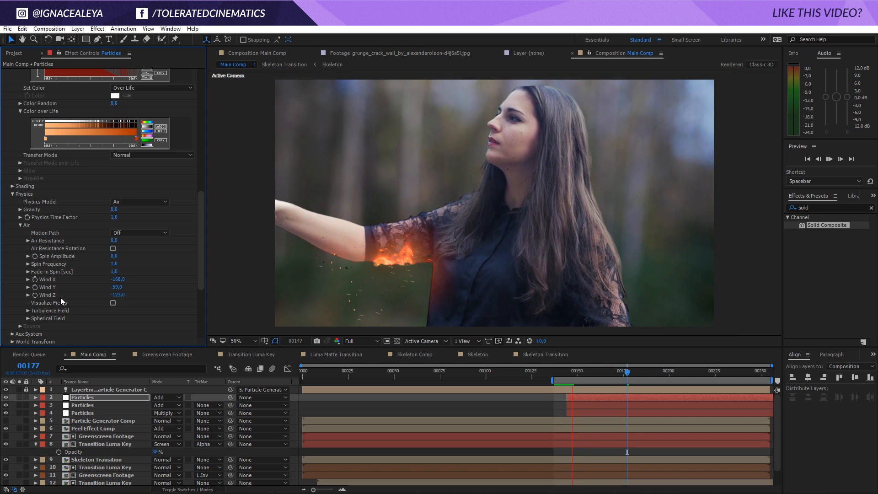
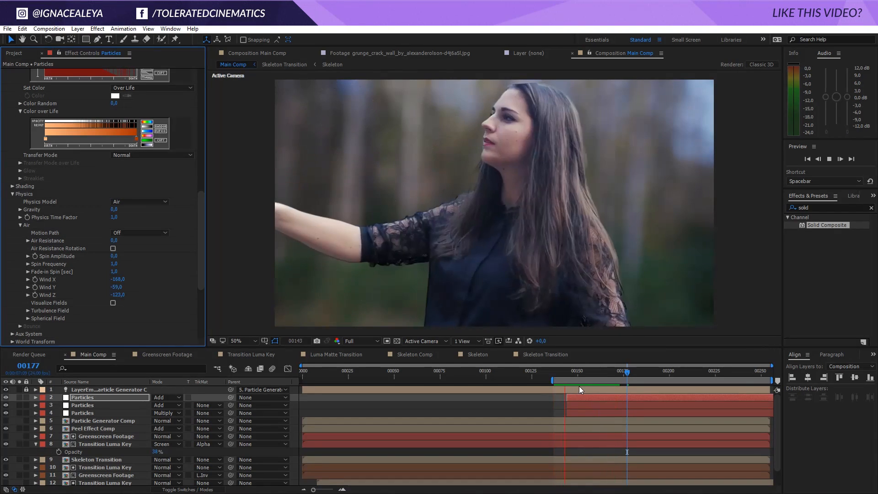
click(597, 372)
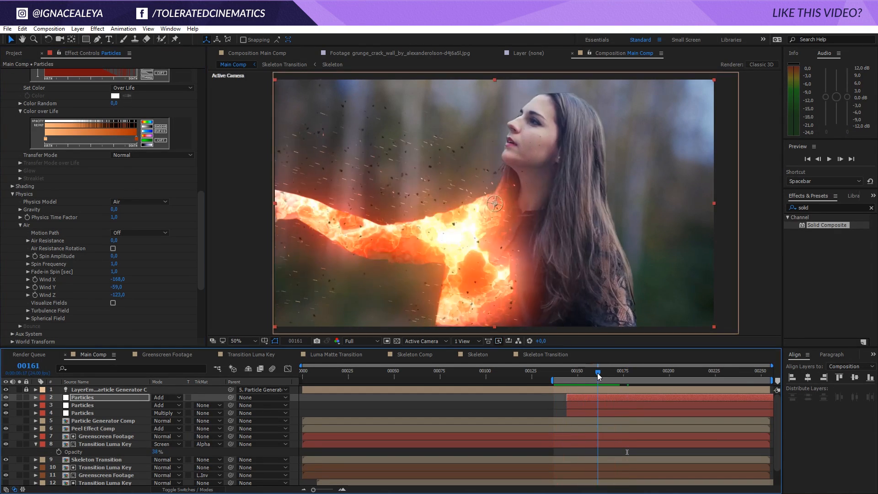
- Set the particle Life of the Multiply Particles layer to 0.2 seconds
click(78, 413)
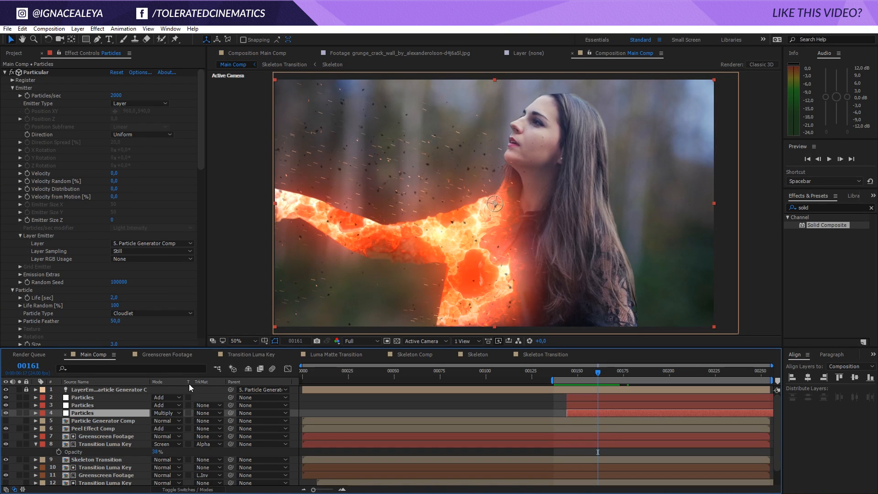
drag(204, 149, 204, 172)
click(114, 236)
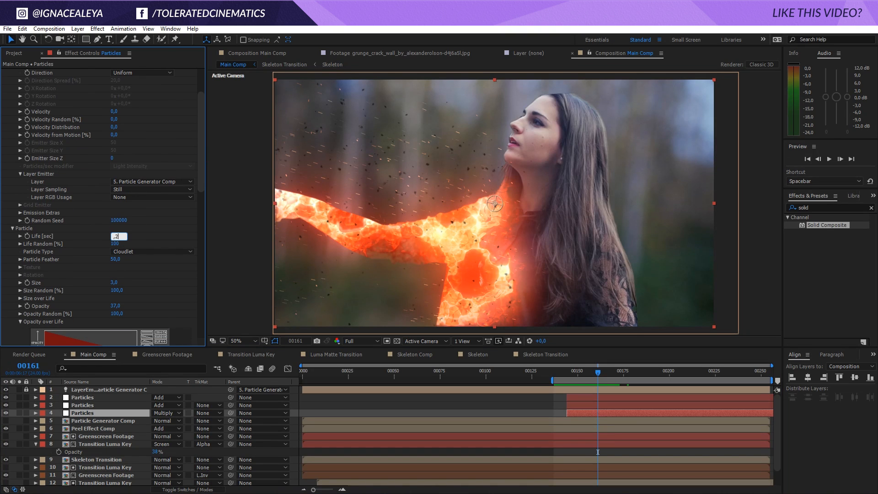
key(Return)
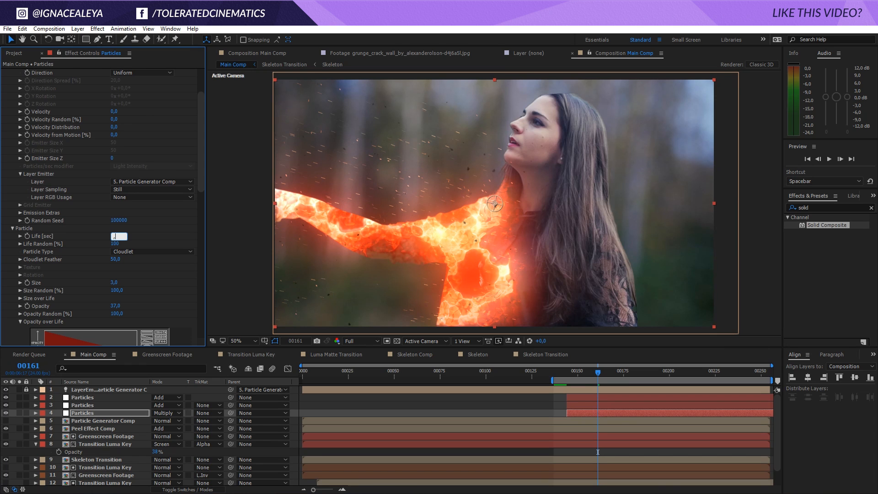
- Apply a particle Life of 0.4 seconds to the Multiply Particles layer and preview the ash
click(460, 410)
key(space)
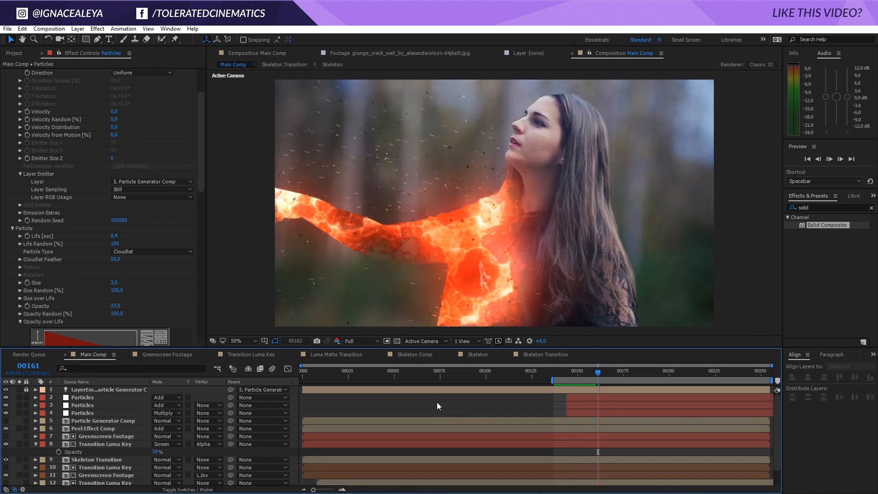
key(space)
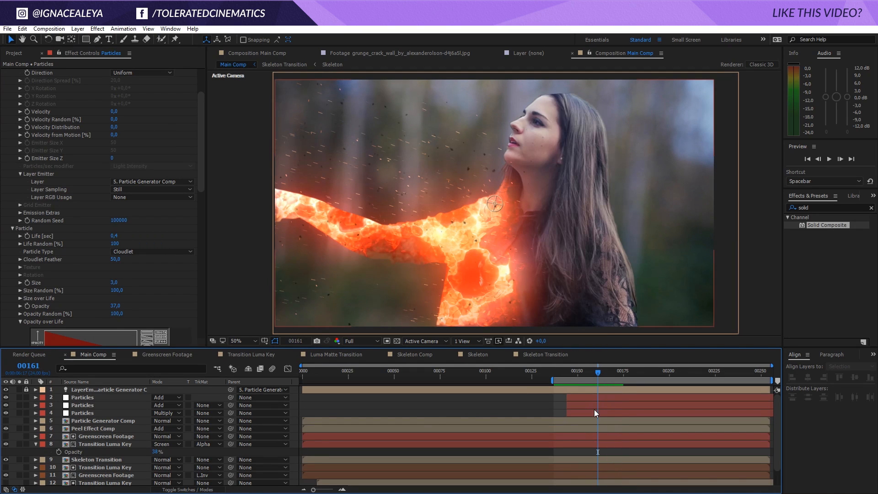
- Set the particle Life of Particles layer 2 to 0.2 seconds, preview it and scrub to frame 177
click(596, 396)
click(116, 257)
text(,2)
key(Return)
key(space)
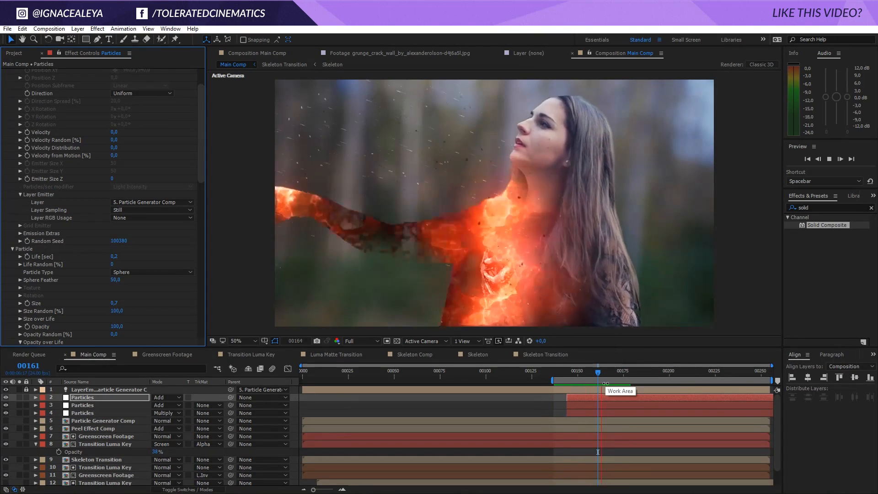
click(593, 375)
drag(594, 372, 628, 385)
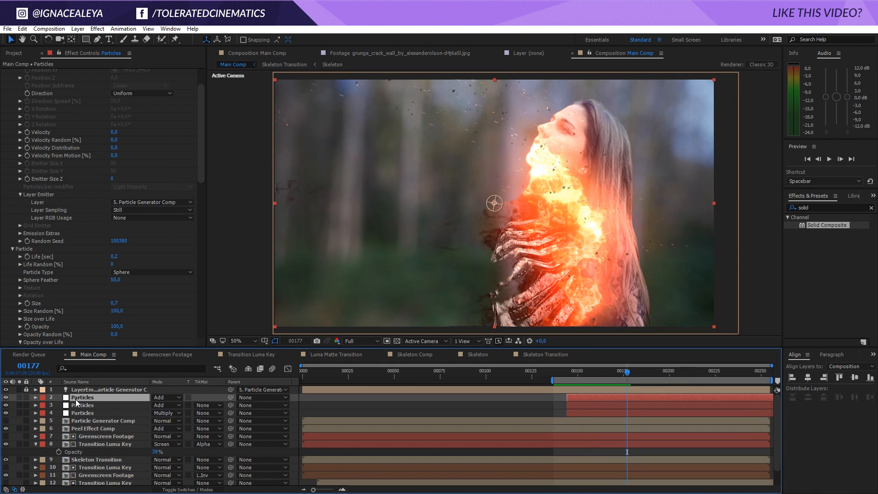
- Duplicate Particles layer 2, set the copy's blending mode to Screen and its Particle Type to Cloudlet
key(ctrl+d)
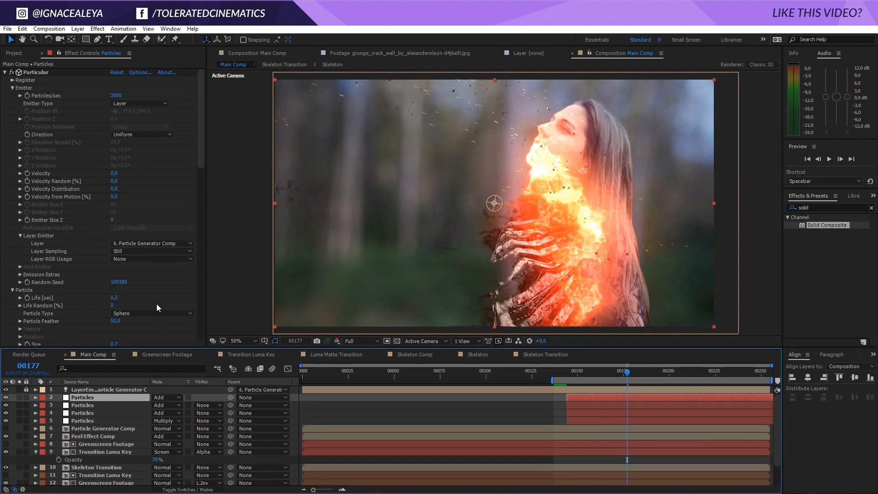
click(165, 397)
click(196, 210)
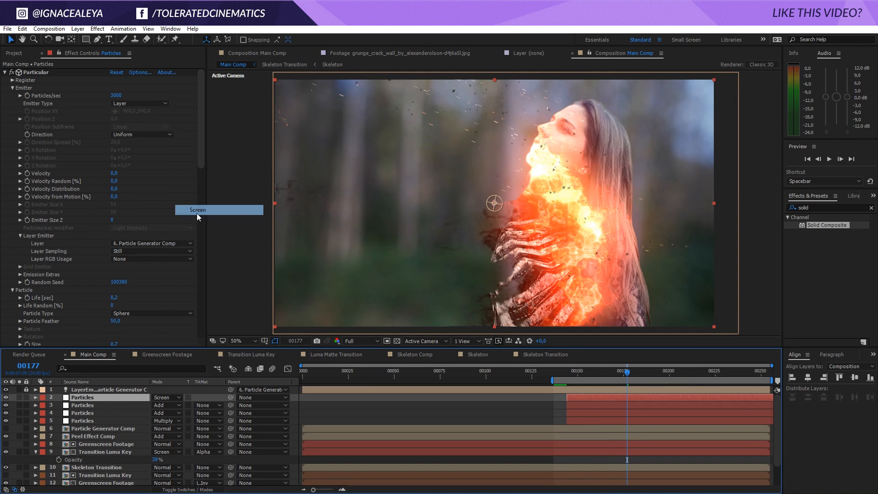
drag(200, 147, 200, 202)
click(141, 159)
click(156, 200)
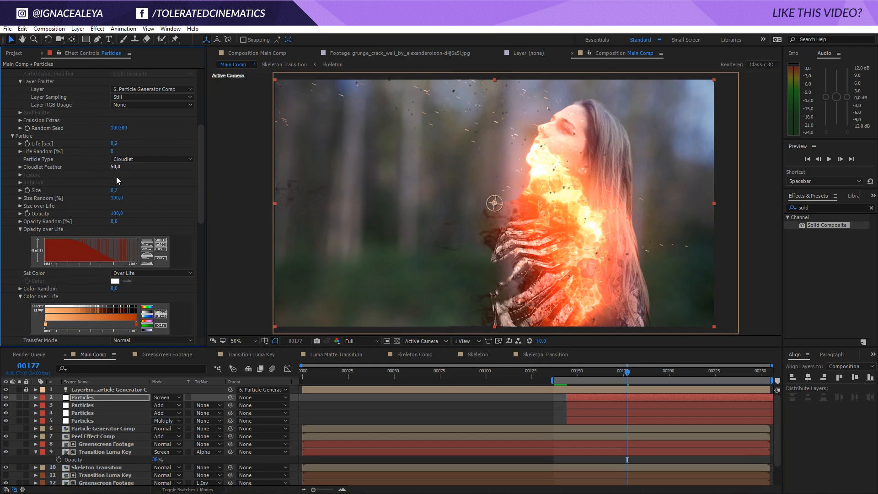
- Give the cloudlets a white-to-black Color over Life gradient, with Cloudlet Feather 100 and Size 98.7
drag(114, 190, 140, 187)
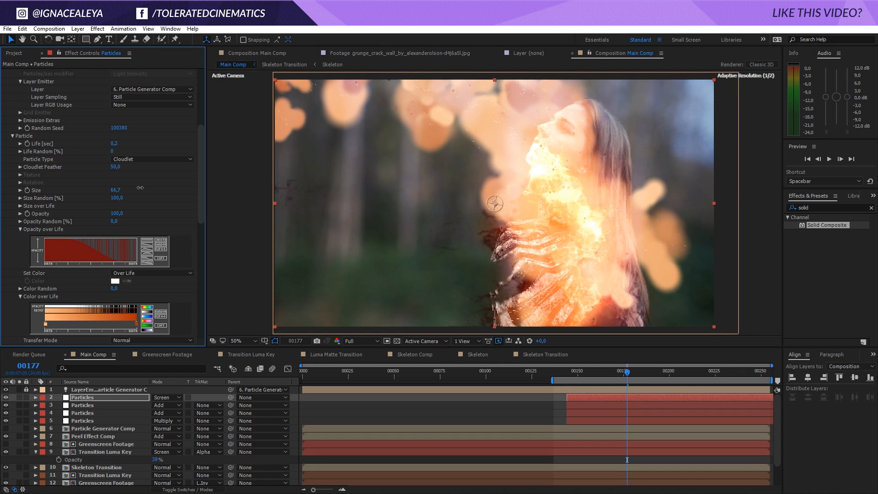
click(147, 312)
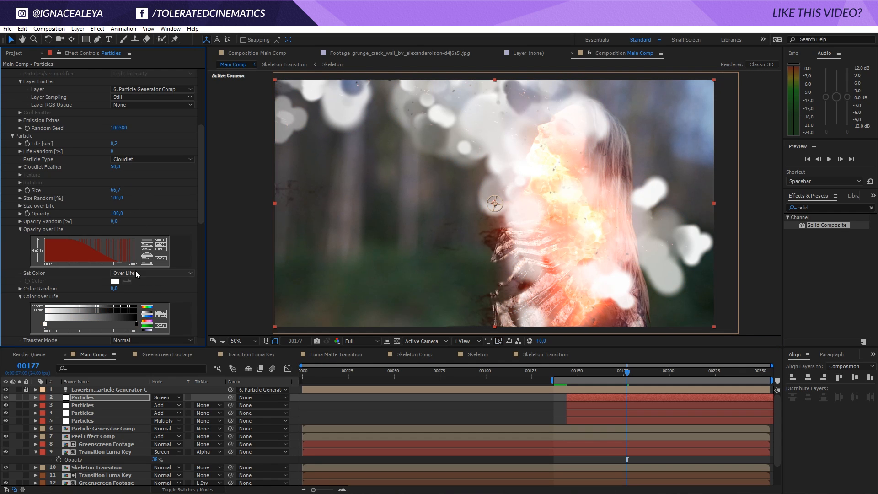
drag(115, 168, 151, 166)
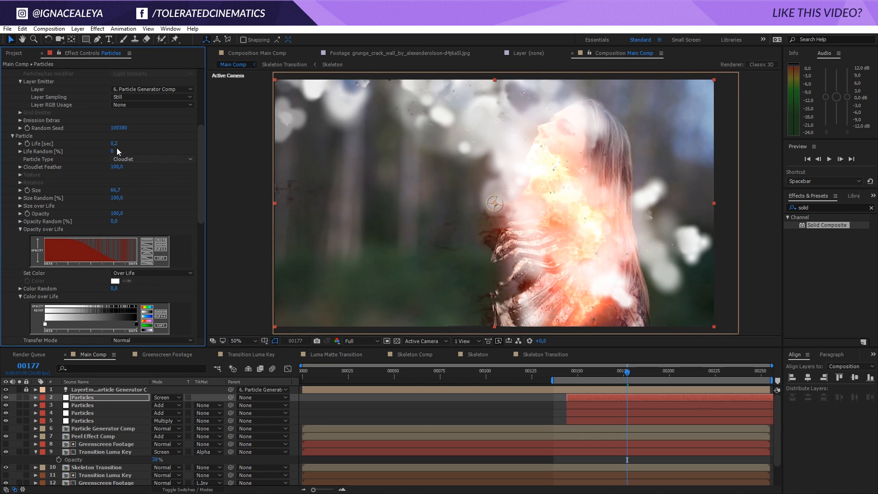
drag(117, 189, 135, 190)
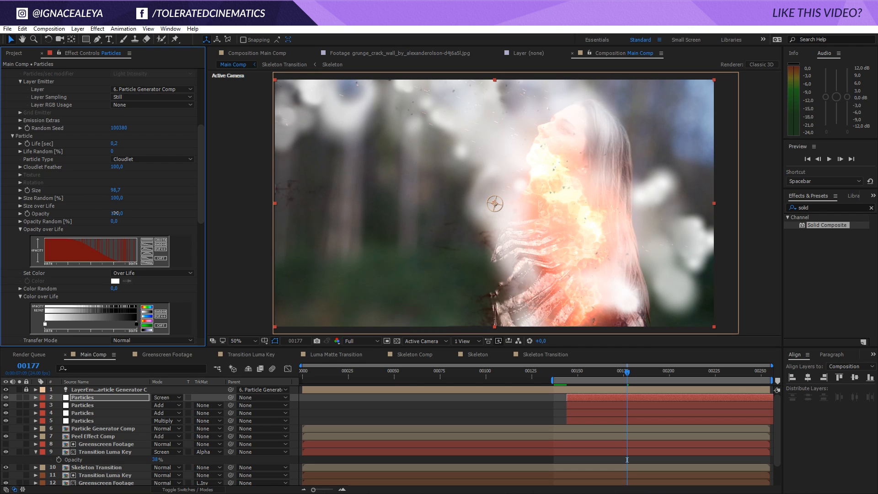
- Set the cloudlet particles' Opacity to 3, Opacity Random to 100 and Size to 50
text(1)
key(Return)
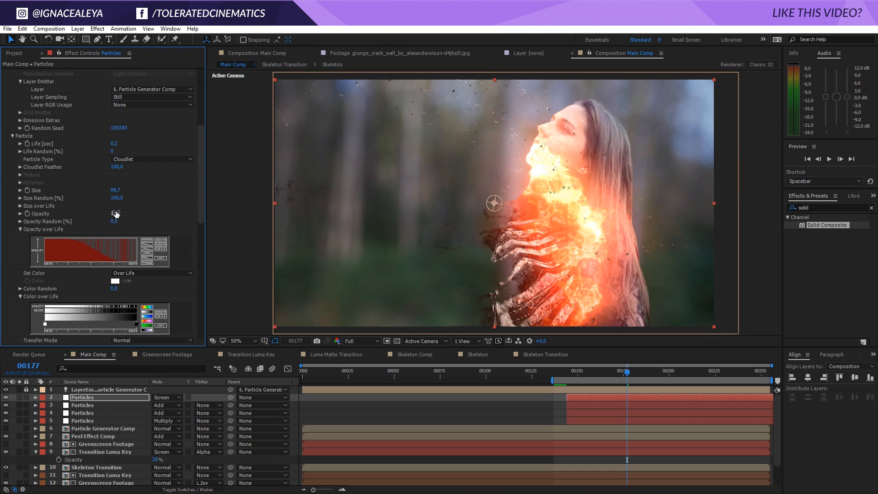
drag(114, 223, 158, 223)
text(3)
key(Return)
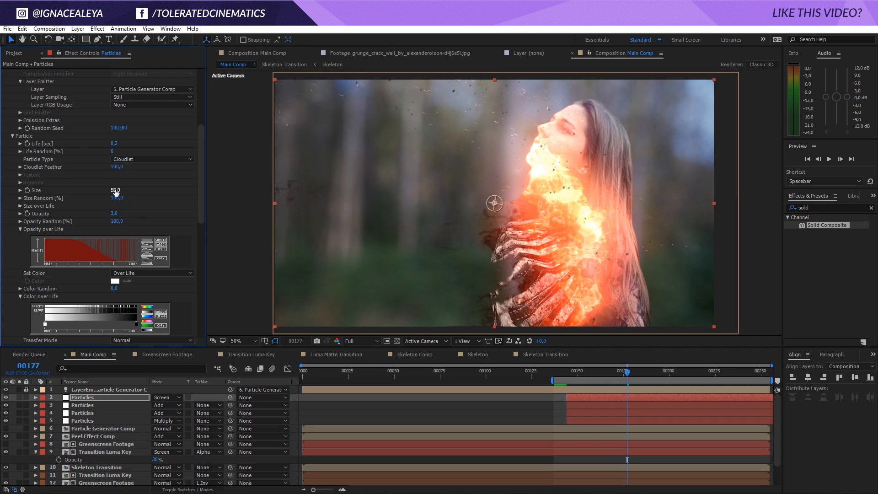
- Raise the cloudlet layer's Particles/sec to 10000, checking the density at frame 163
scroll(87, 114, up, 5)
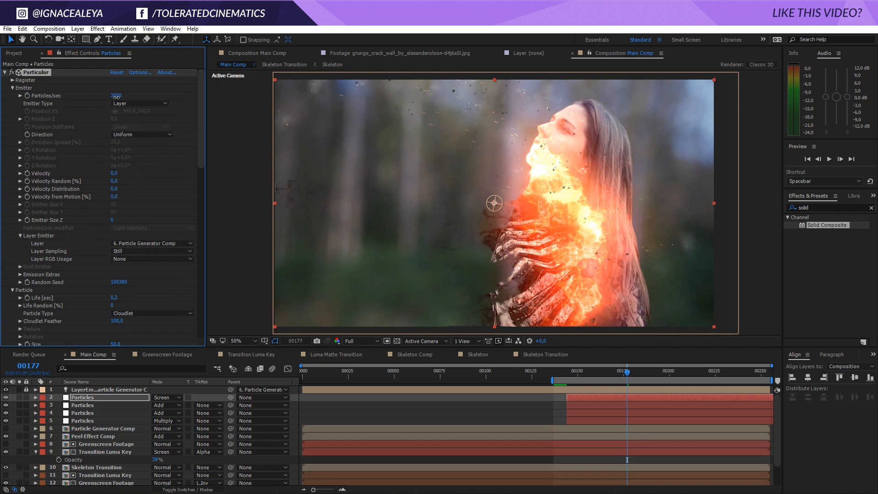
text(00)
key(Return)
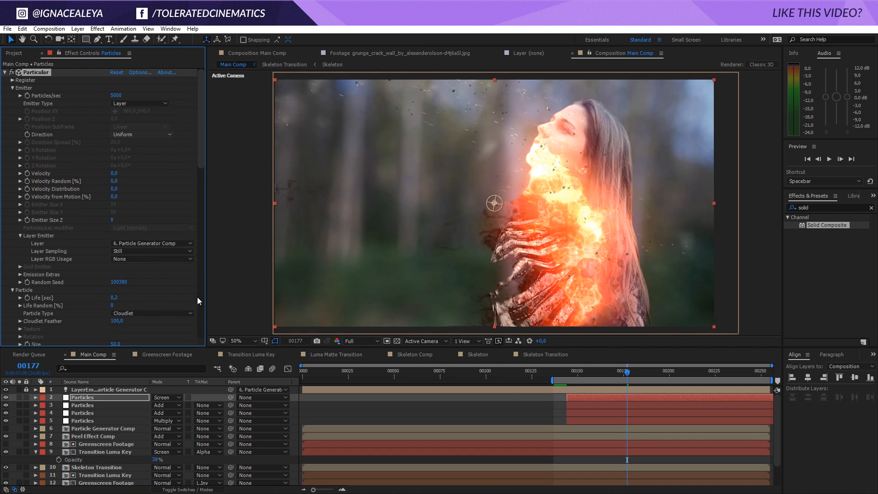
drag(575, 372, 601, 372)
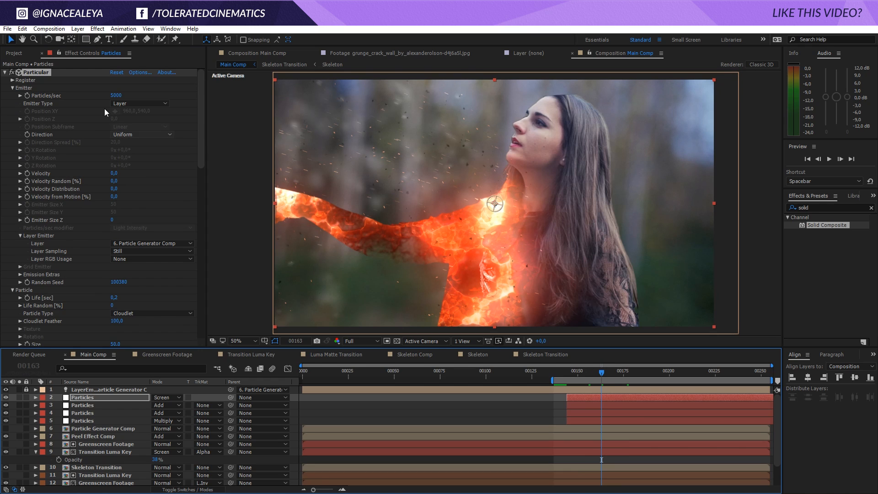
click(116, 95)
text(10000)
key(Return)
- Set the cloudlets' Opacity to 1 and change the first Color over Life stop to a very dark brown
drag(197, 117, 208, 248)
scroll(161, 196, up, 5)
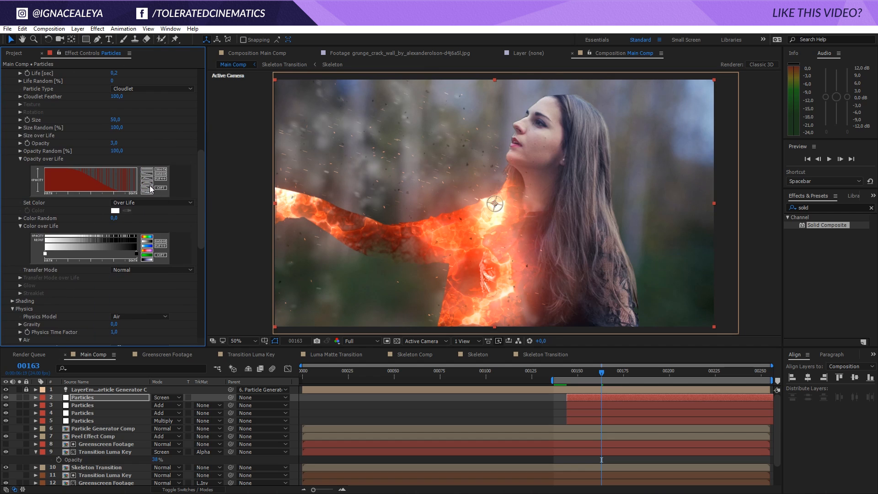
drag(113, 145, 109, 144)
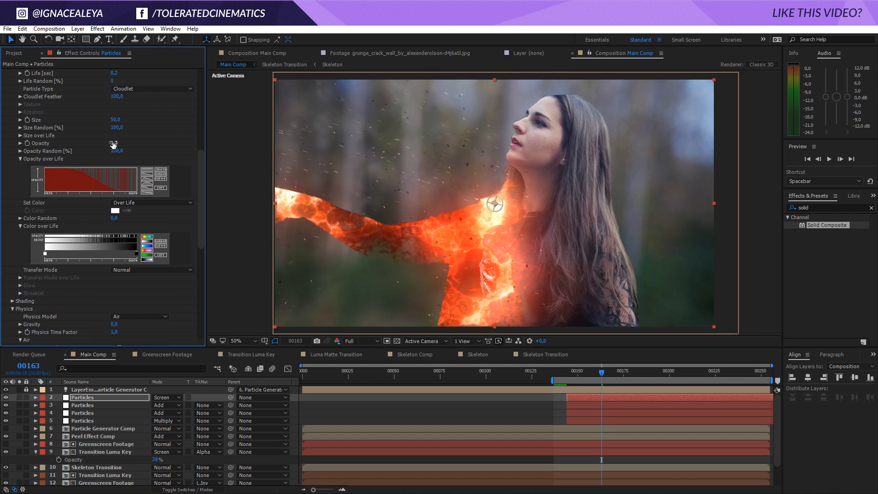
double_click(45, 254)
click(275, 438)
drag(357, 459, 356, 463)
click(428, 353)
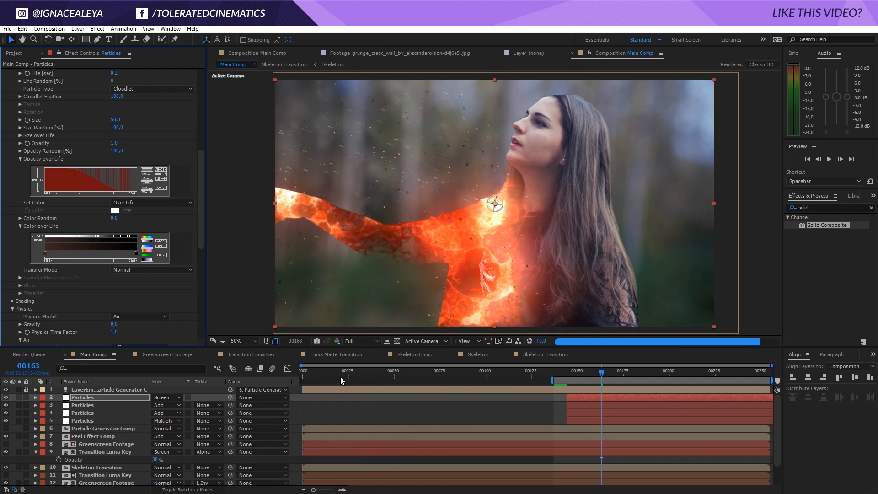
- Set the cloudlet layer's blending mode to Multiply, preview the result and move to frame 165
click(160, 399)
click(194, 135)
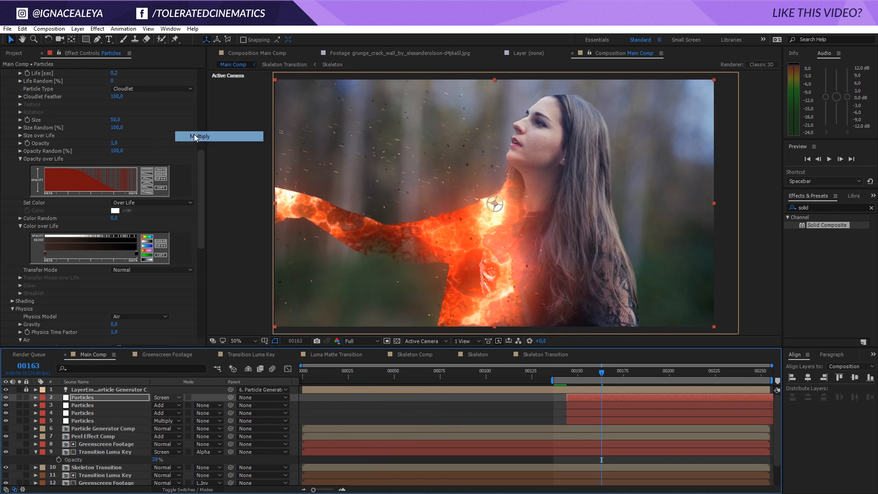
key(space)
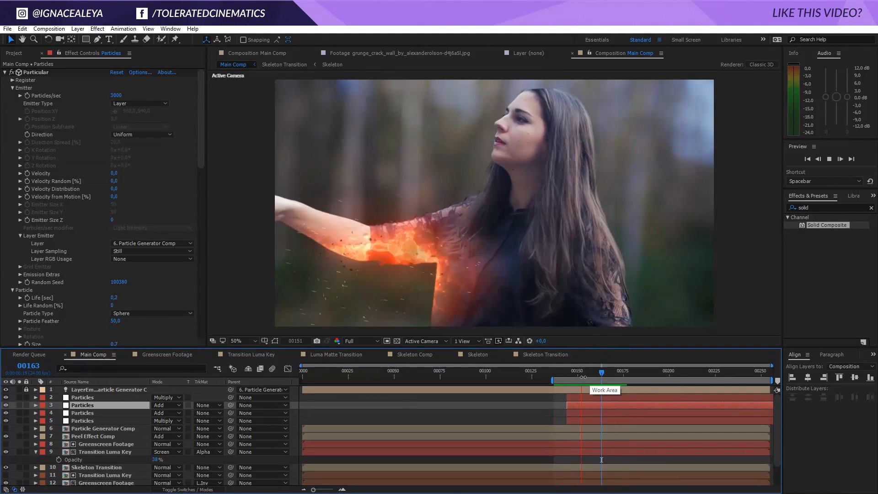
mouse_move(599, 375)
mouse_down()
mouse_move(592, 375)
mouse_move(605, 374)
mouse_up()
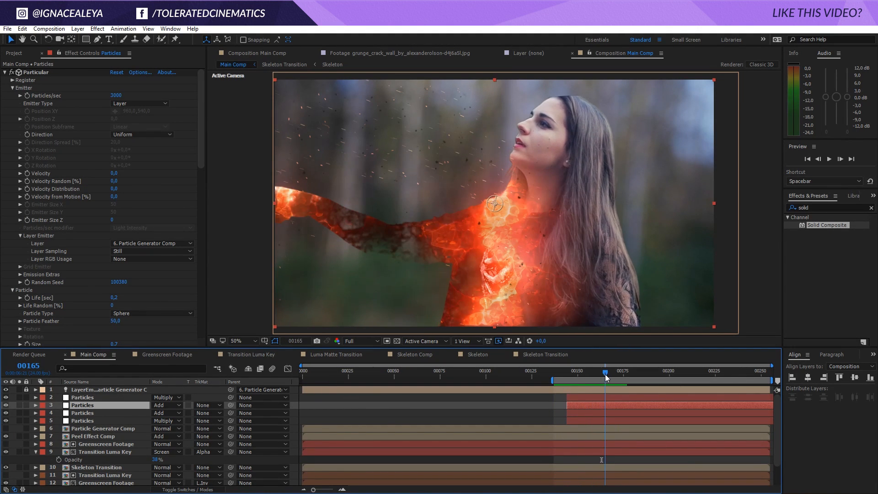
- Try a longer particle Life on the spark Particles layer 3
scroll(65, 224, down, 3)
click(113, 236)
key(Return)
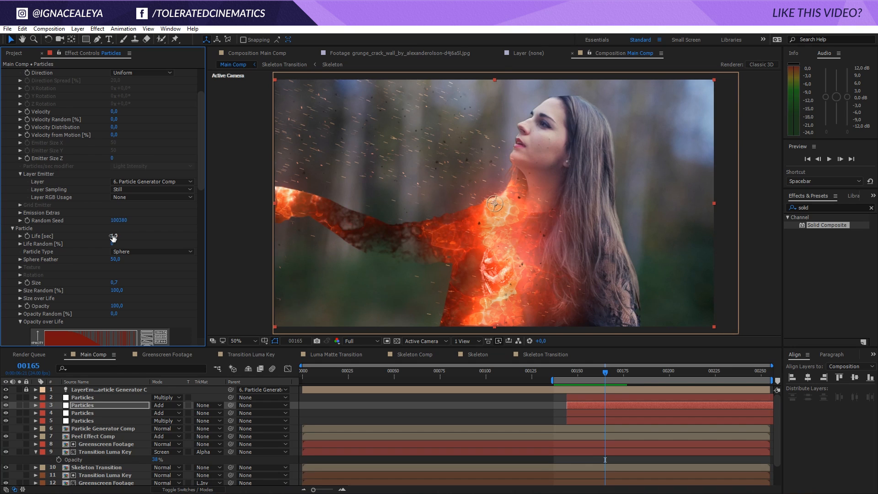
- Set the particle Life of the cloudlet Particles layer 2 to 1 second
click(89, 397)
click(116, 297)
key(Return)
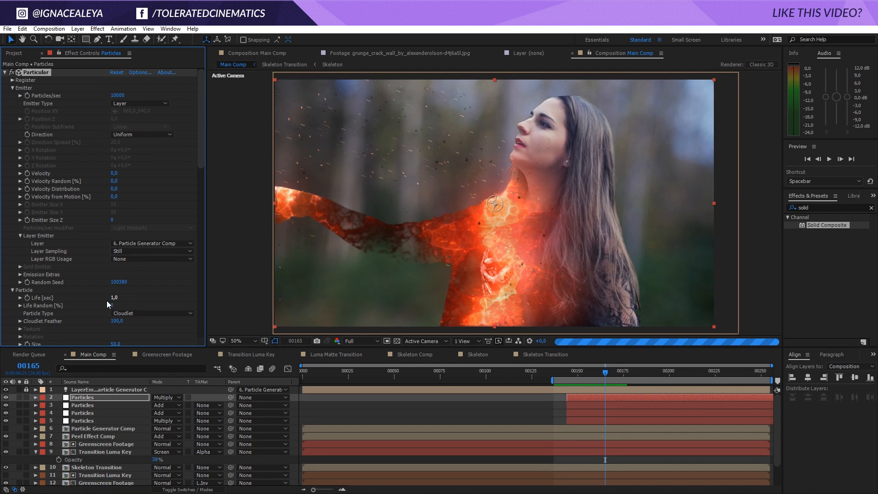
- Switch the cloudlets' Set Color option to At Birth and choose the dark brown color 2F1A1A
scroll(67, 289, down, 4)
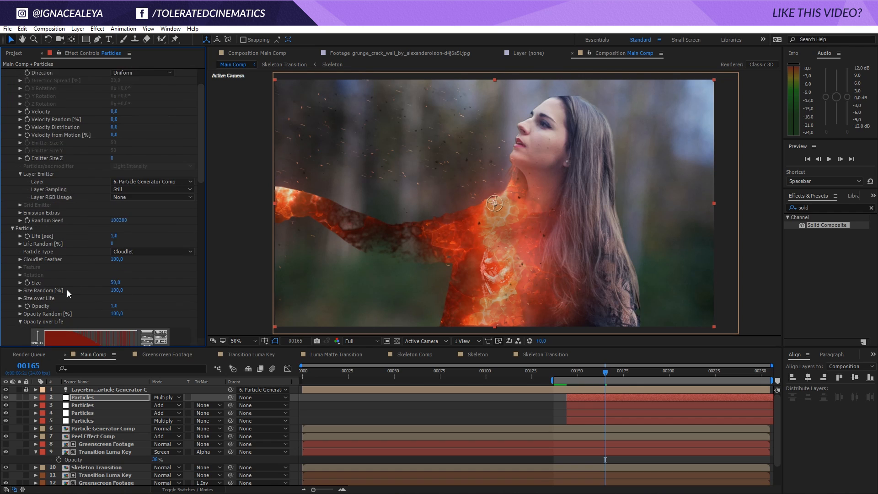
scroll(70, 294, down, 5)
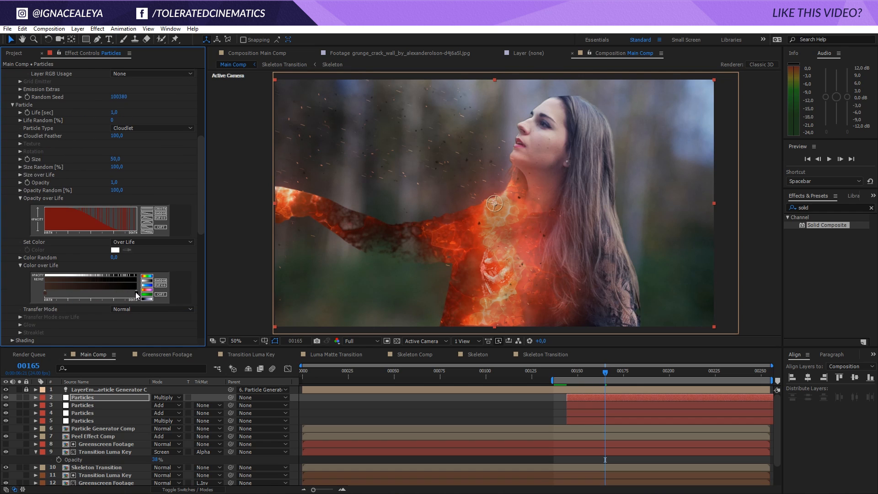
click(140, 242)
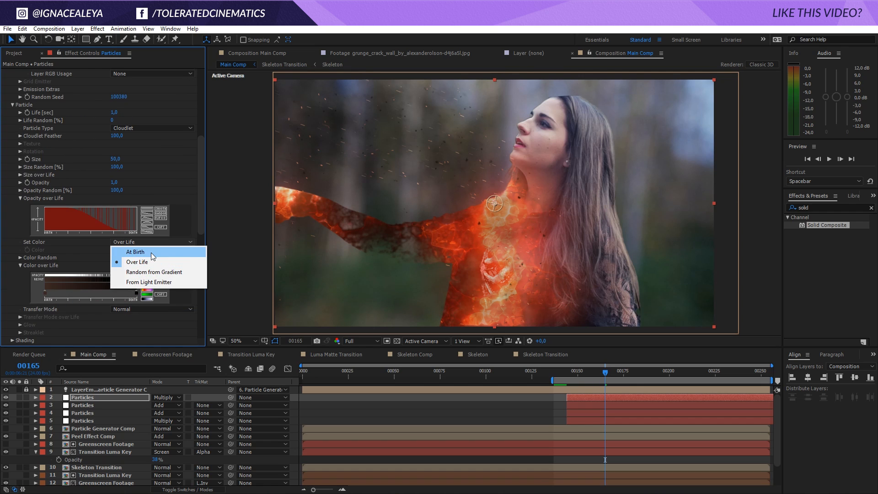
click(151, 252)
click(115, 250)
drag(242, 366, 280, 442)
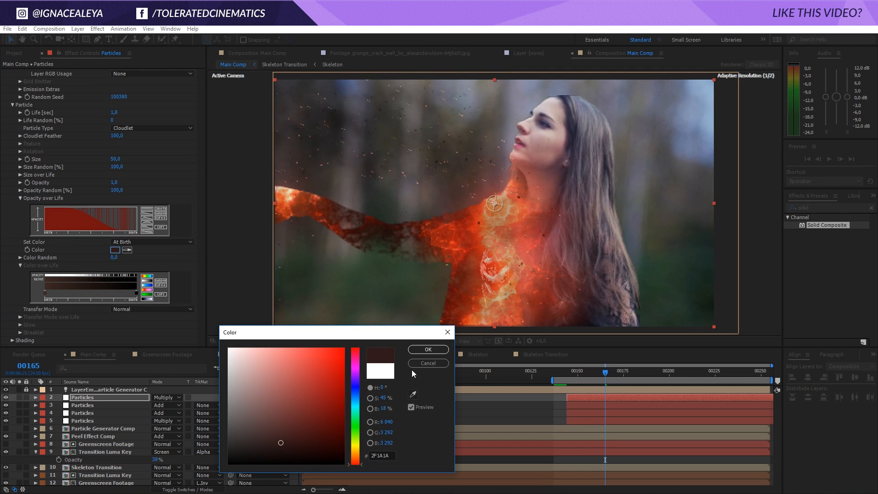
click(421, 351)
- Set the layer Opacity of the cloudlet Particles layer to 50% and preview the smoke
click(137, 394)
key(t)
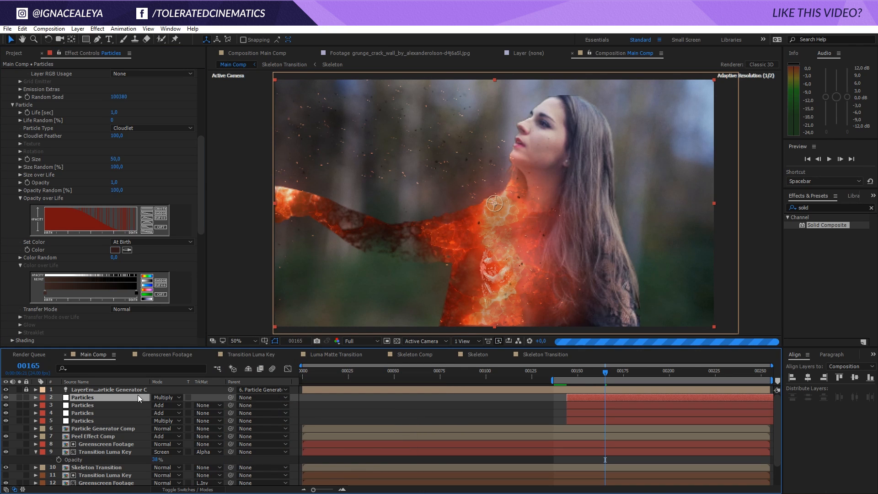
click(155, 405)
text(50)
key(Return)
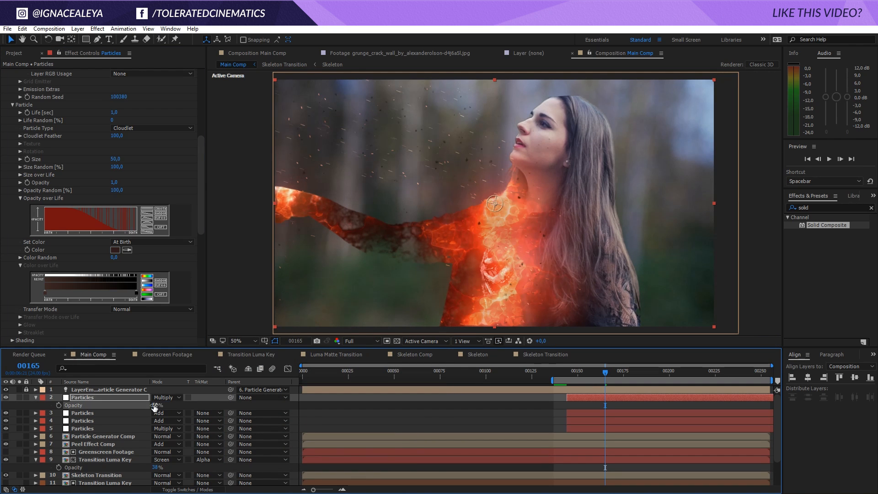
click(427, 405)
key(space)
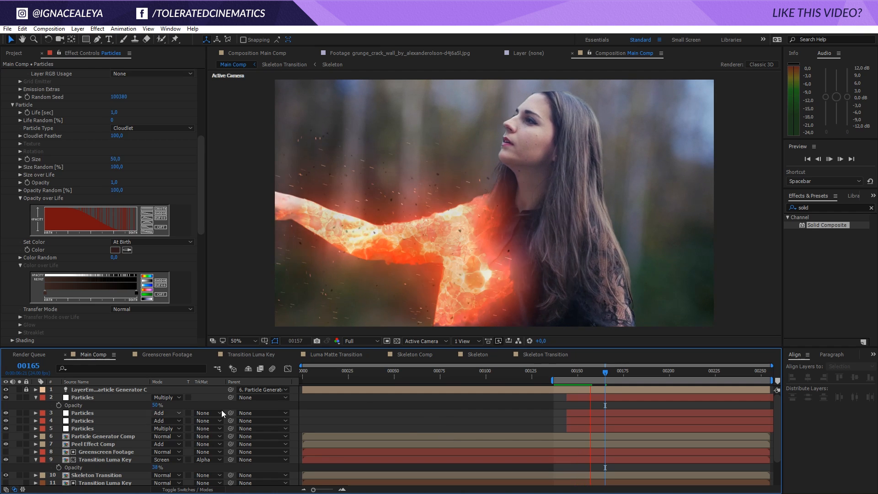
- Move the cloudlet layer below the other Particles layers, scrub to frame 170 and preview the result
click(590, 369)
drag(108, 396, 98, 432)
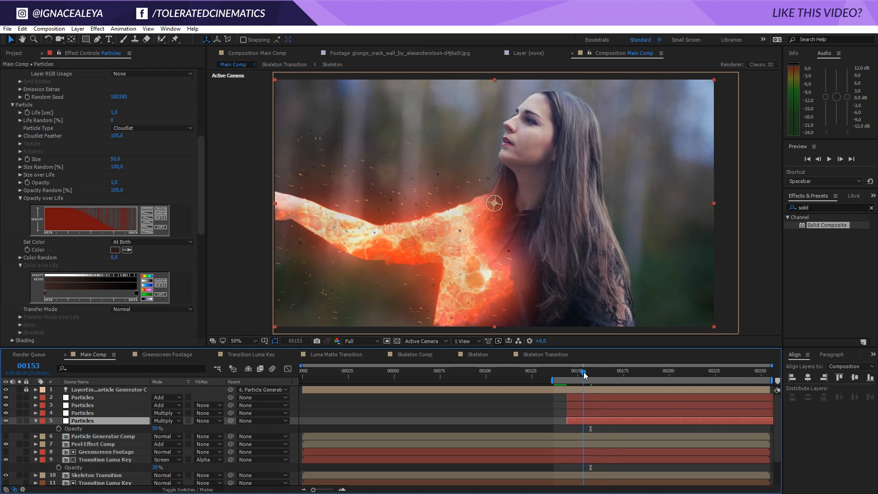
drag(584, 372, 615, 370)
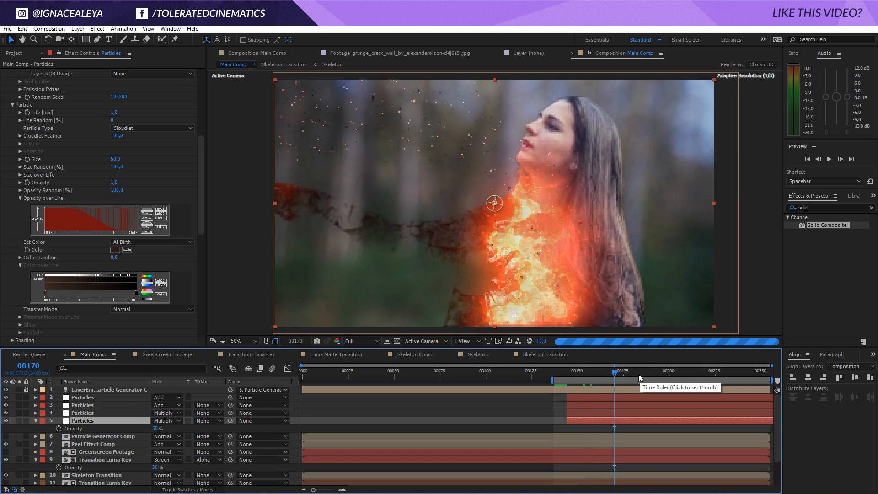
key(space)
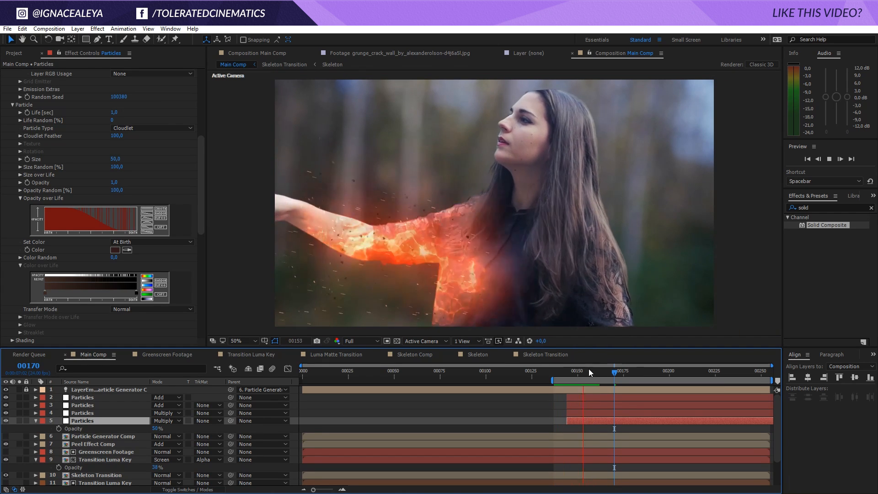
key(space)
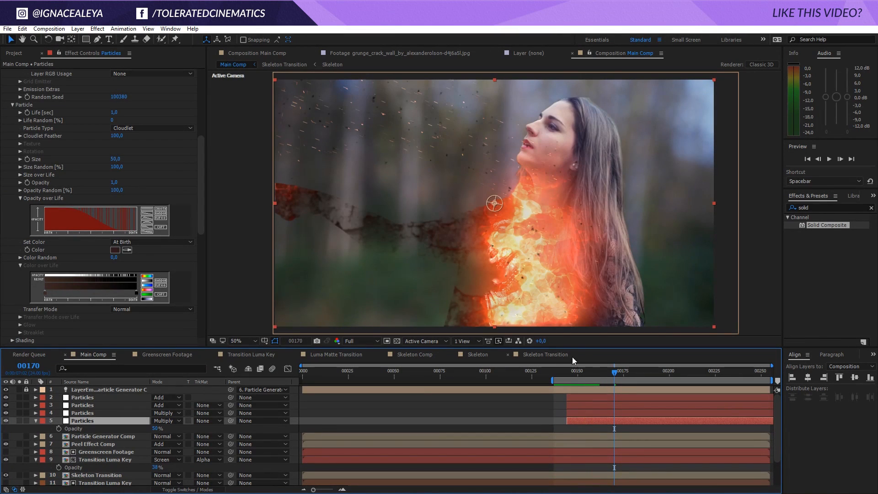
- Duplicate the cloudlet Particles layer that sits below the other Particles layers
click(87, 398)
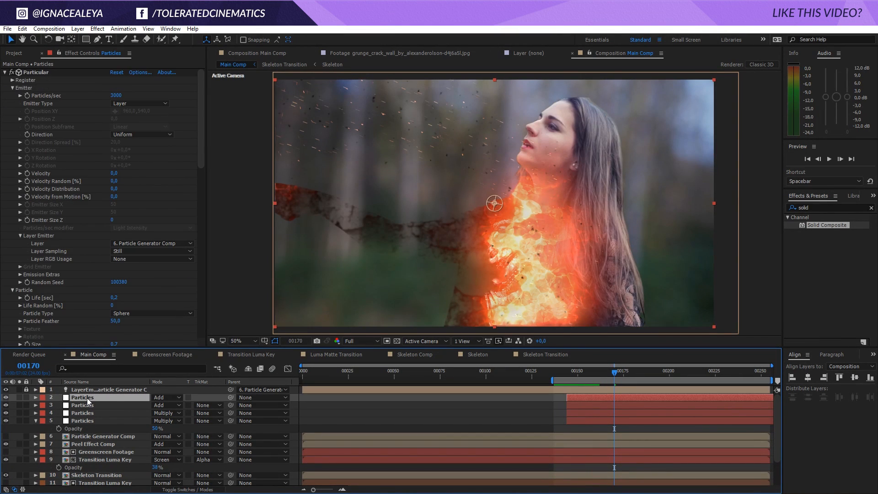
key(ctrl+d)
click(84, 420)
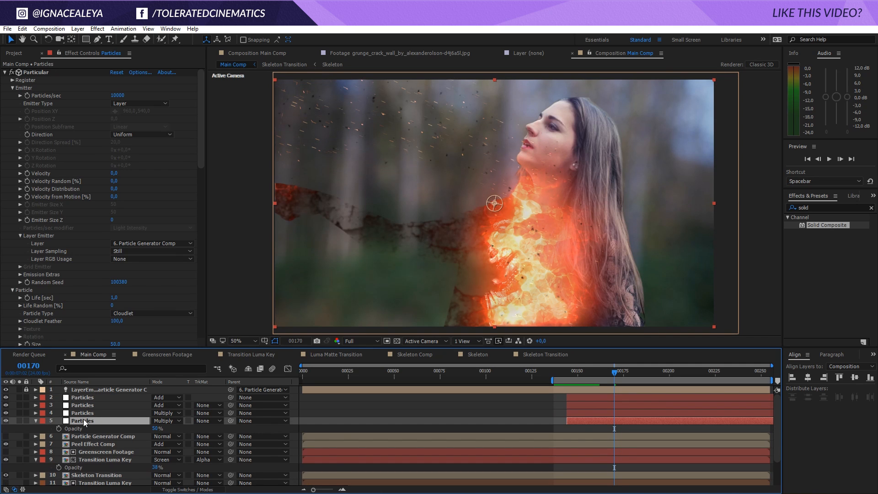
key(ctrl+d)
- Change the particle color of the duplicated cloudlet layer to white (FFFFFF)
scroll(114, 279, down, 8)
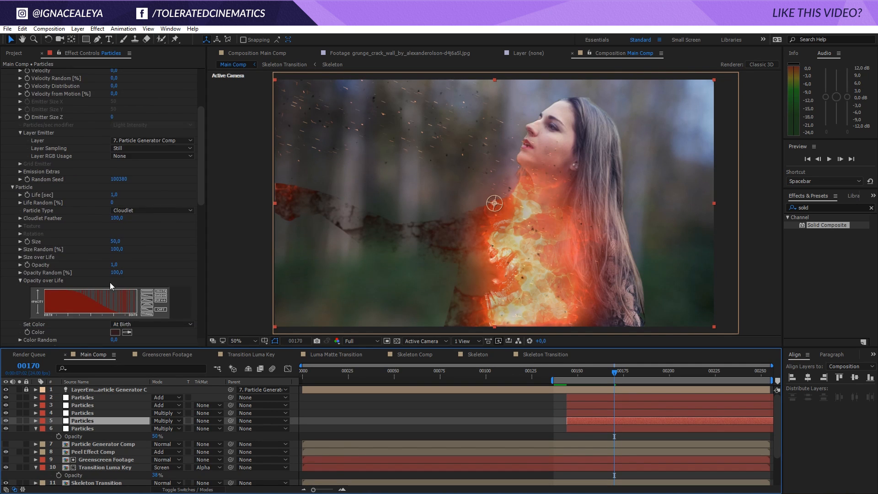
click(116, 231)
drag(198, 339, 33, 270)
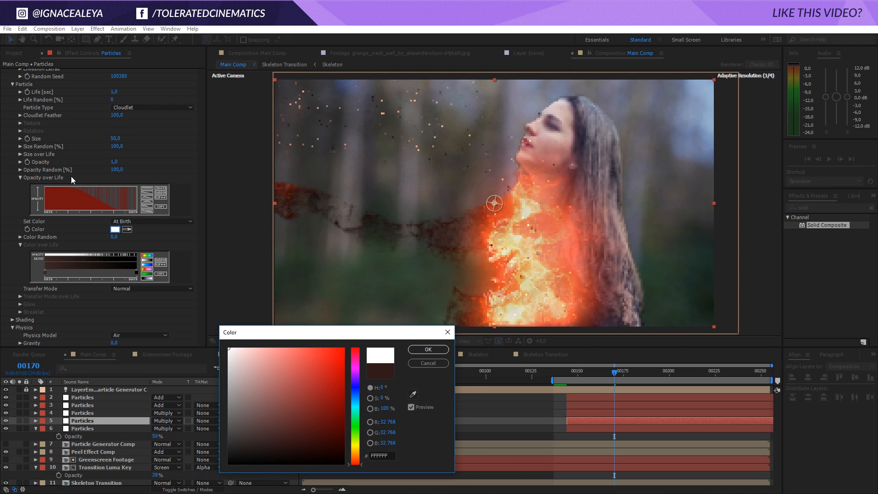
key(Return)
- Raise the duplicate's particle Opacity to 100 and set the layer's blending mode to Normal
drag(115, 162, 198, 165)
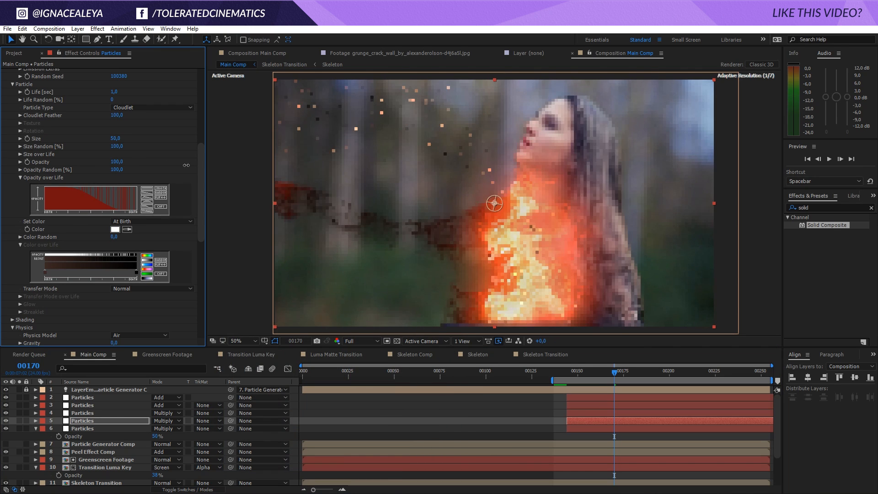
click(166, 421)
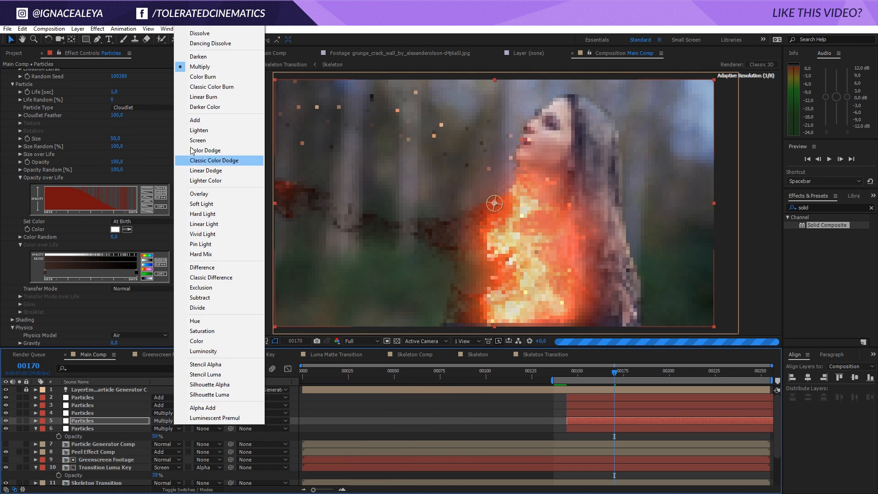
click(213, 30)
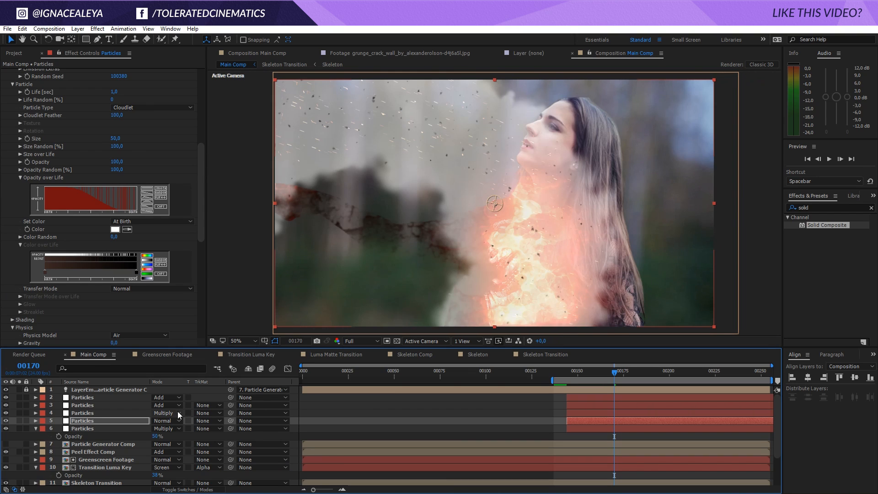
- Try a particle Opacity of 50 for the white cloudlets and settle on 10
click(116, 162)
text(50)
key(Return)
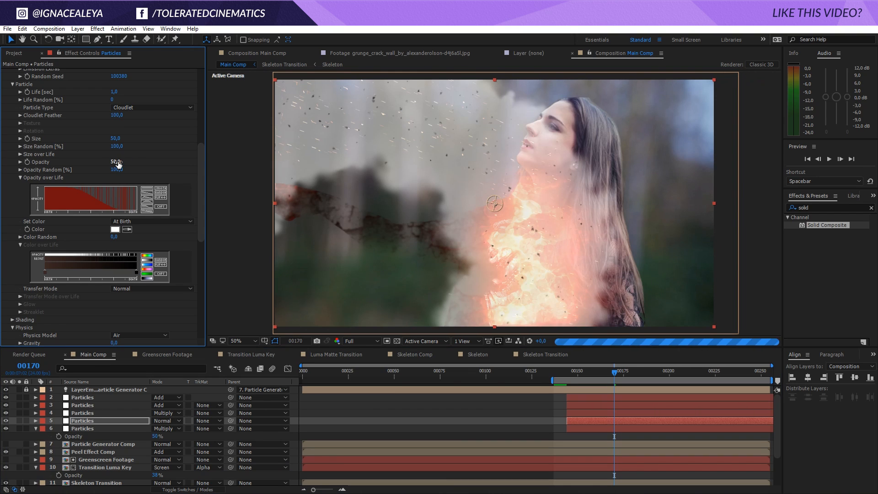
click(116, 162)
text(10)
key(Return)
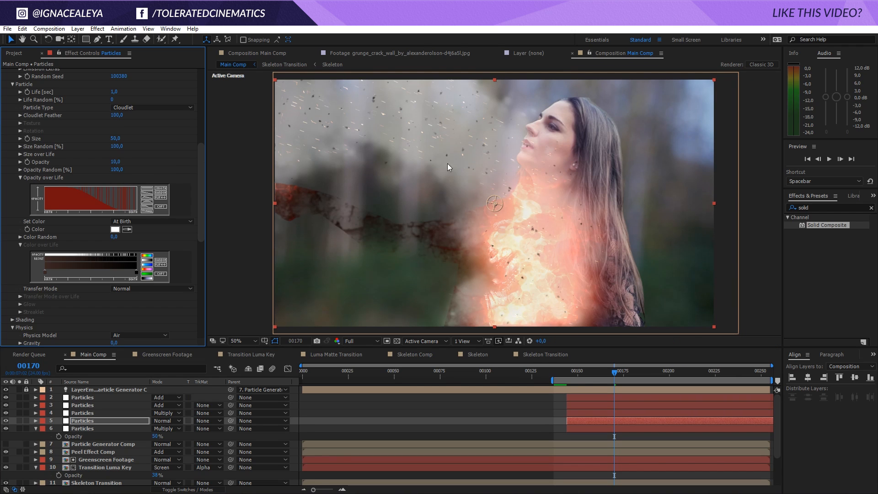
- Set the white cloudlet layer's Particles/sec to 5000
click(111, 422)
scroll(81, 115, up, 3)
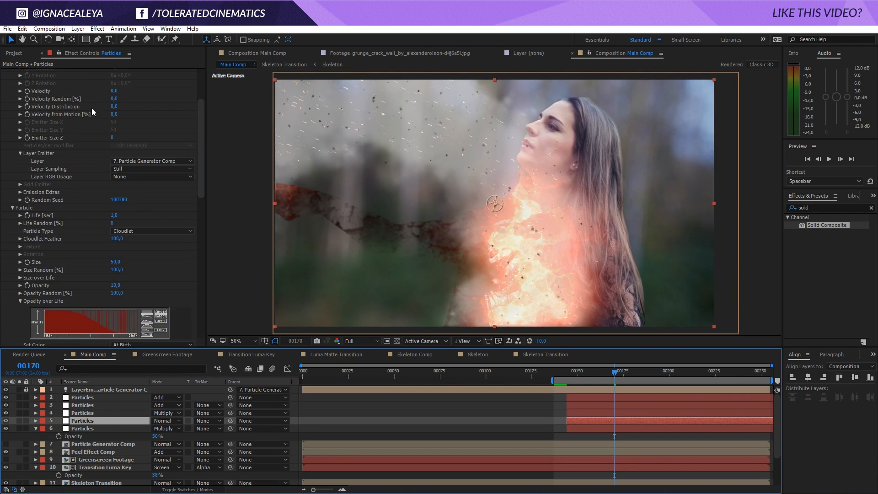
scroll(67, 134, up, 1)
click(115, 96)
text(5000)
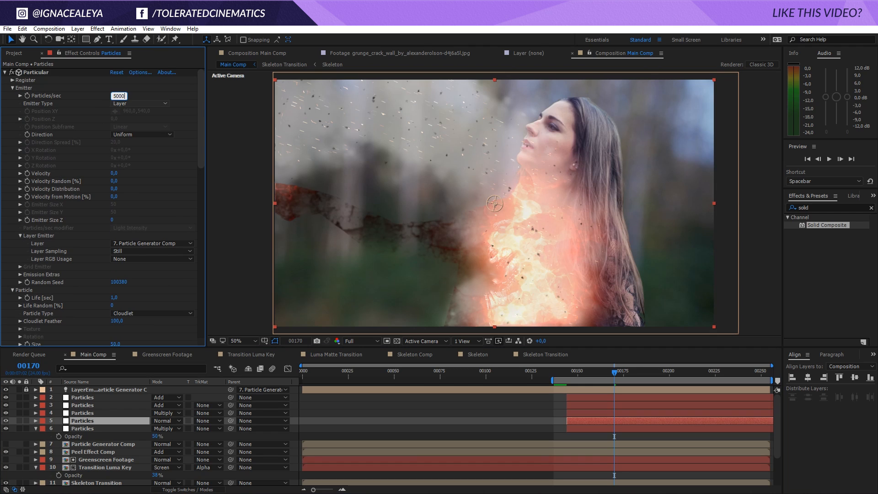
key(Return)
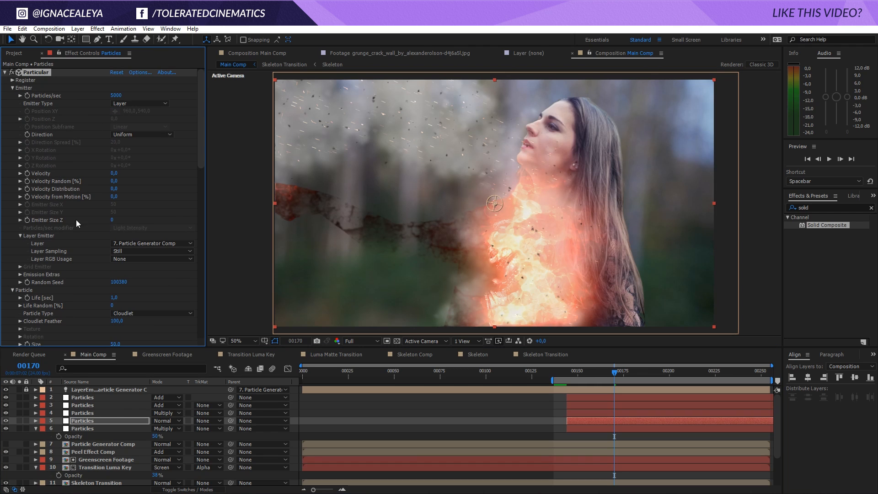
click(84, 421)
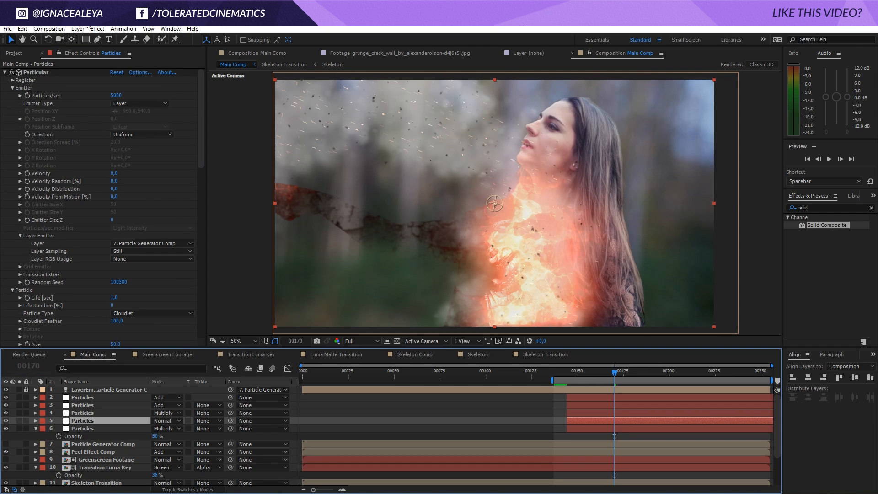
click(78, 28)
click(62, 369)
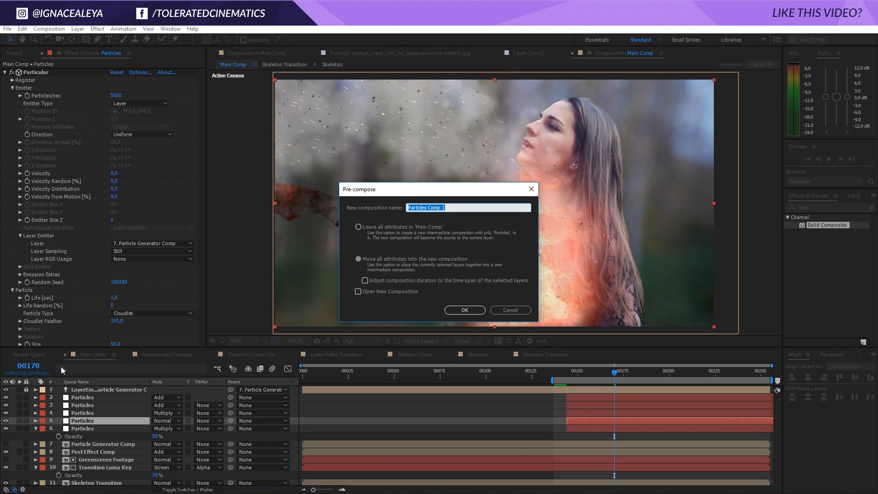
text(Lum)
text(a Matte Transition)
key(Return)
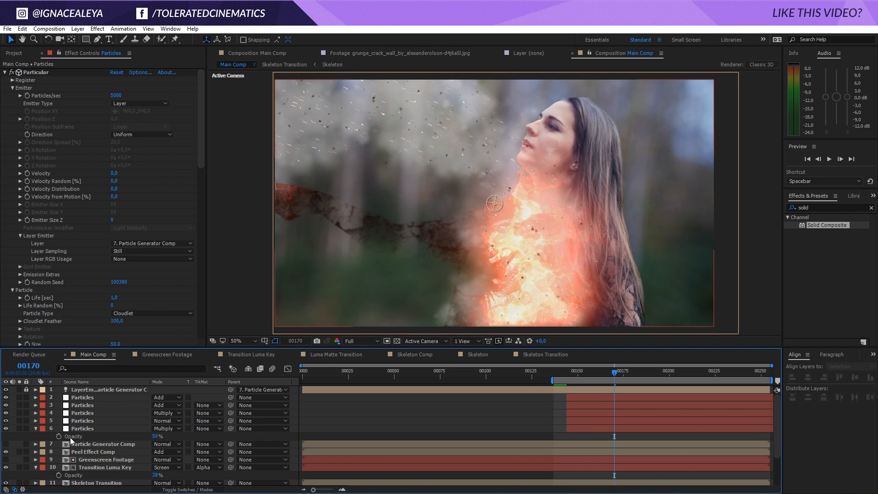
- Pre-compose the white cloudlet Particles layer as "Clouds Luma"
click(87, 422)
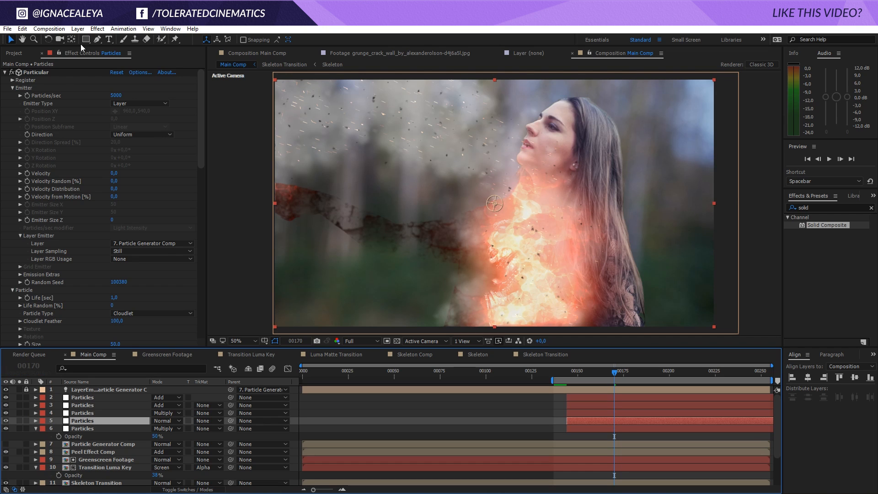
click(78, 29)
click(53, 369)
text(Clouds Luma)
key(Return)
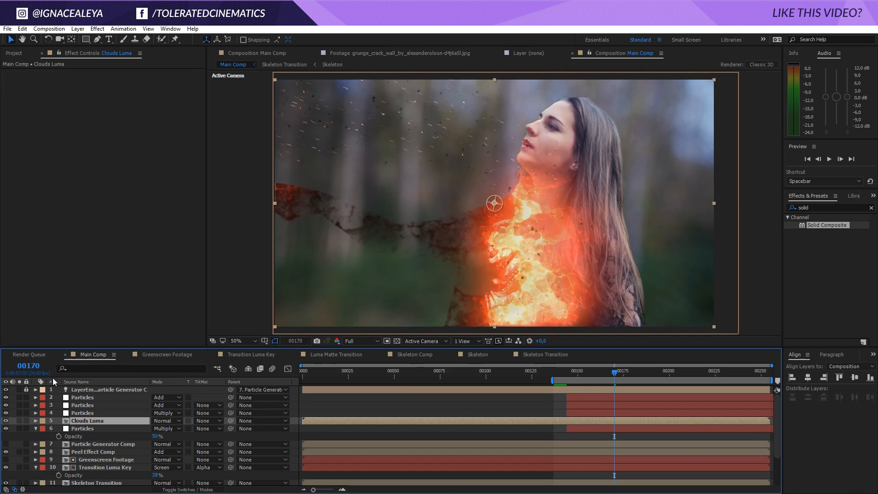
- Open the Clouds Luma composition, place a copy of Particle Generator Comp below Particles and scrub to frame 185
double_click(84, 421)
click(103, 398)
drag(585, 373, 642, 372)
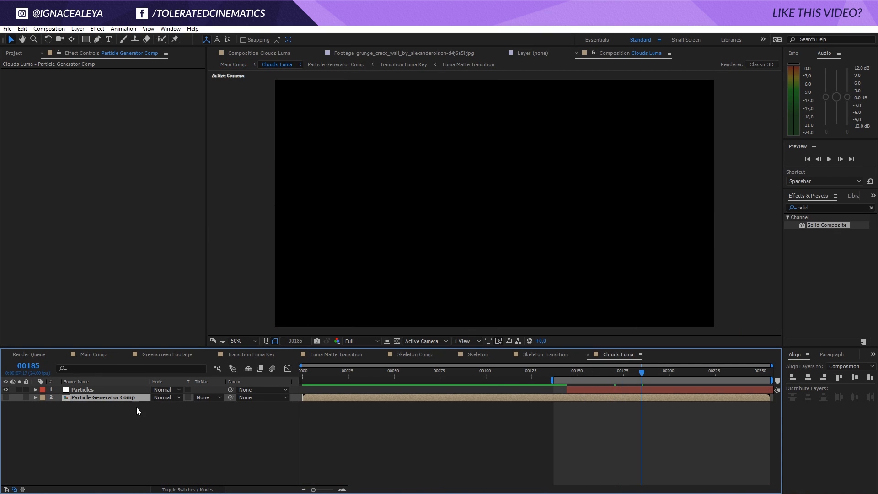
click(196, 489)
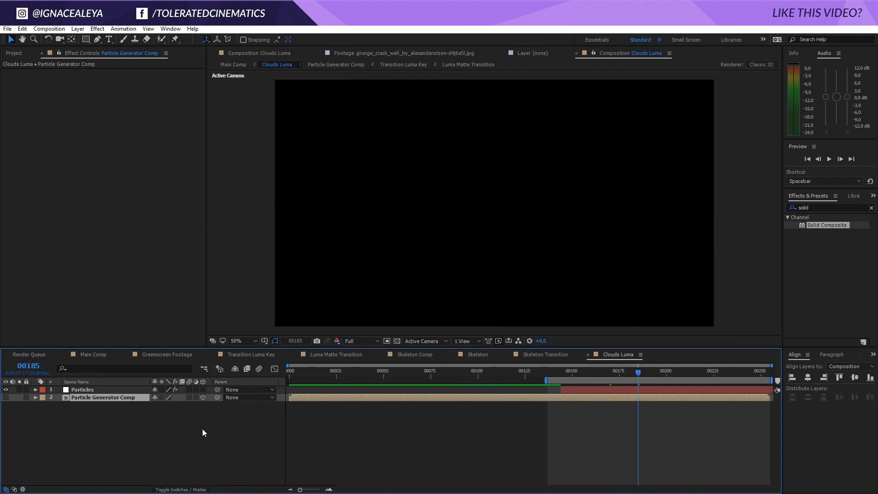
- Reassign Particle Generator Comp as the Layer Emitter layer of the Particles layer in Clouds Luma
click(97, 388)
click(151, 243)
click(160, 257)
click(160, 243)
click(155, 276)
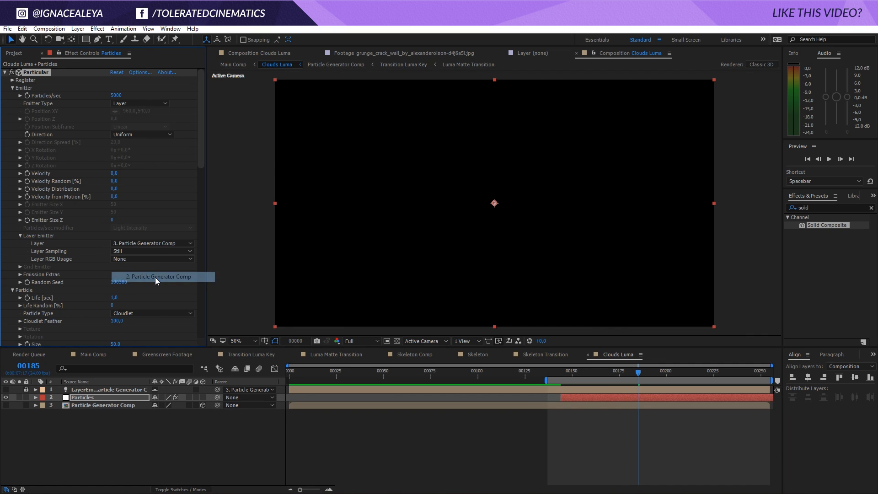
click(166, 431)
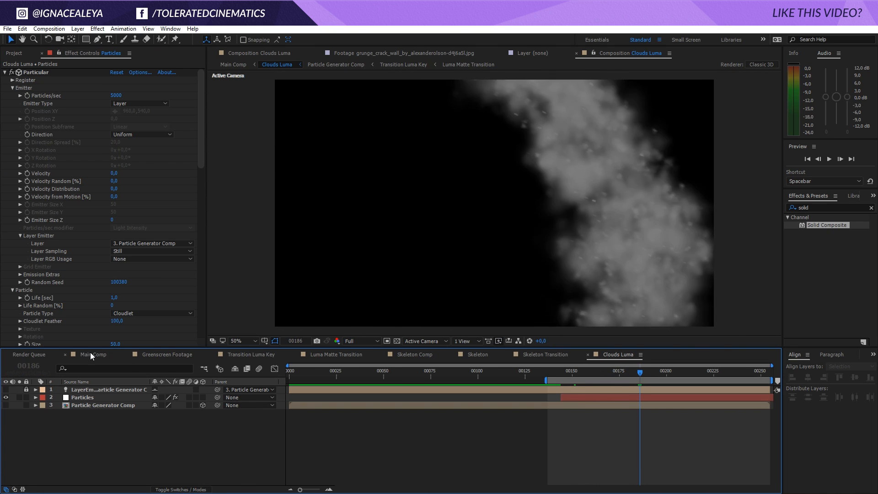
- Add an adjustment layer named "Displacement Map" above Clouds Luma in Main Comp
click(91, 354)
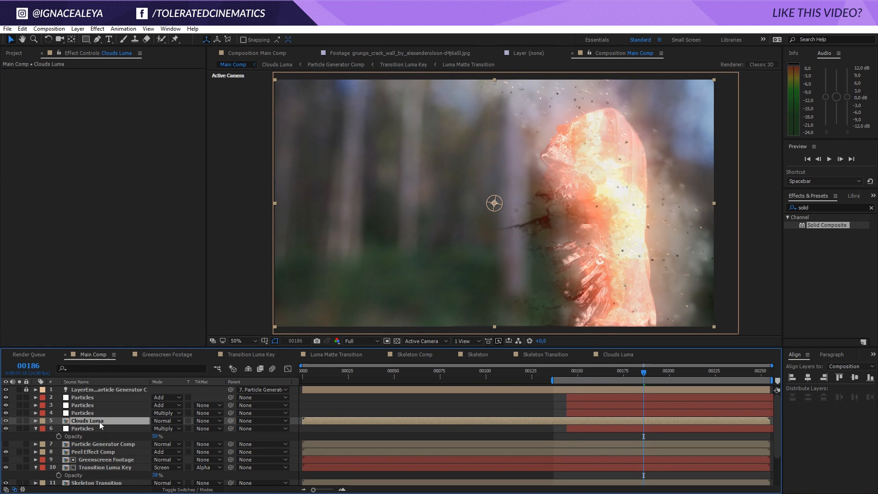
click(78, 28)
mouse_move(73, 38)
click(204, 100)
key(Return)
text(Displacement Map)
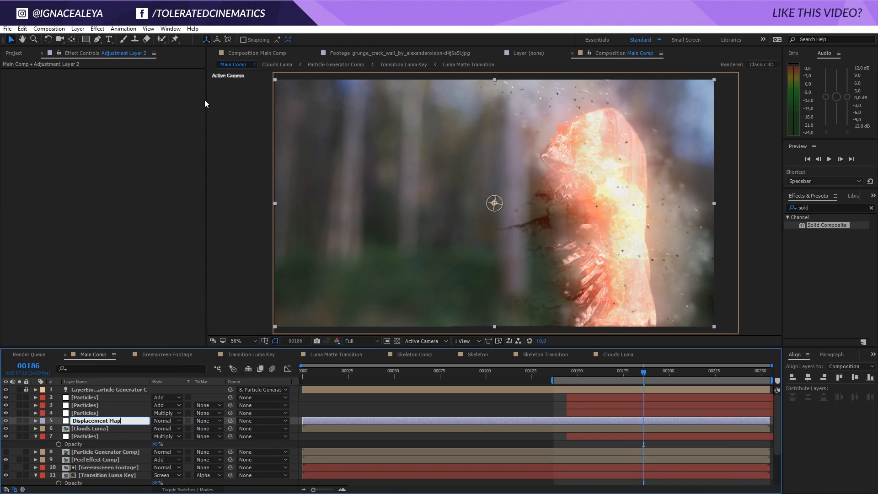
key(Return)
- Hide the Clouds Luma layer and apply the Displacement Map effect to the adjustment layer, using Clouds Luma as its map layer
click(5, 428)
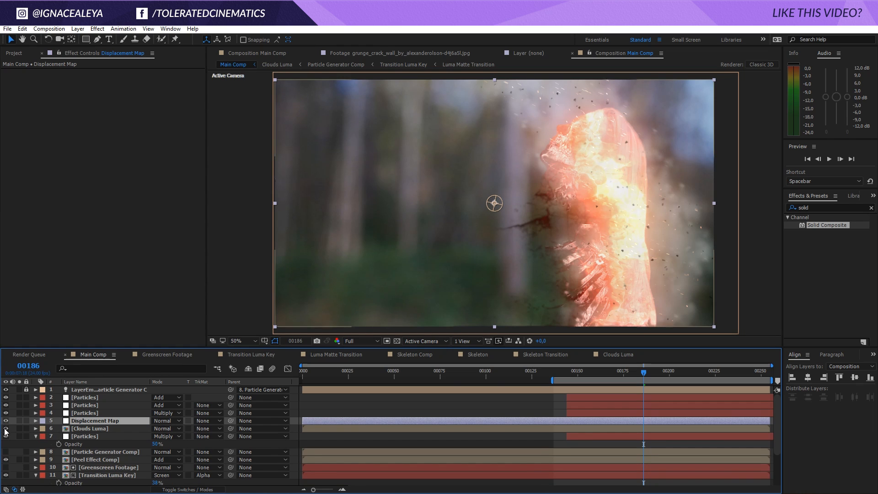
drag(814, 207, 734, 202)
text(displace)
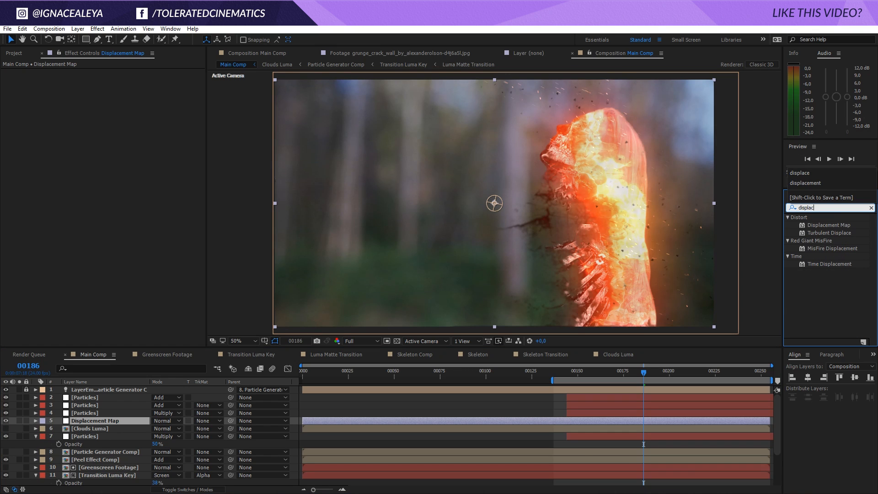
drag(833, 225, 75, 419)
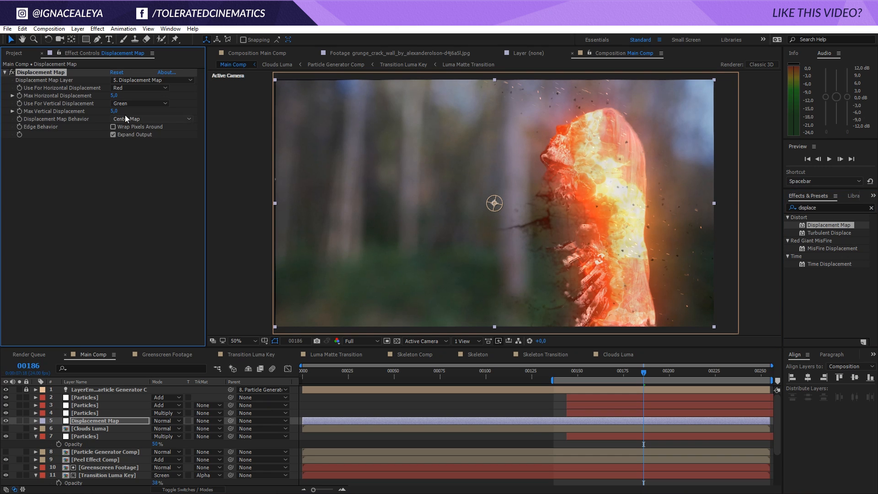
click(135, 80)
click(138, 144)
- In the Clouds Luma composition, set the Particles layer's layer Opacity to 100%
double_click(86, 426)
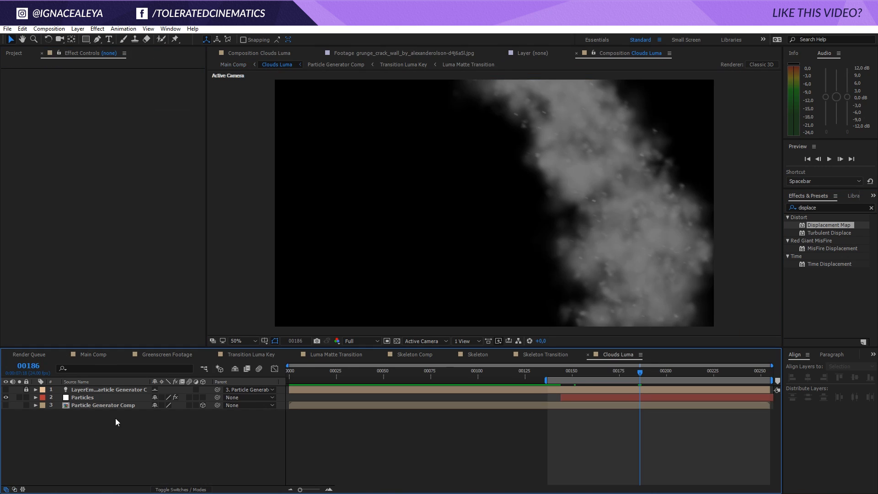
click(112, 405)
click(98, 397)
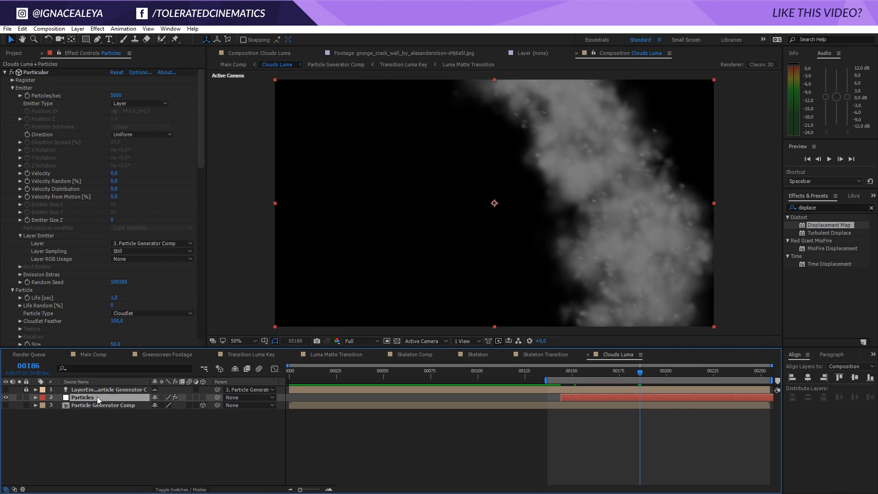
scroll(87, 270, down, 10)
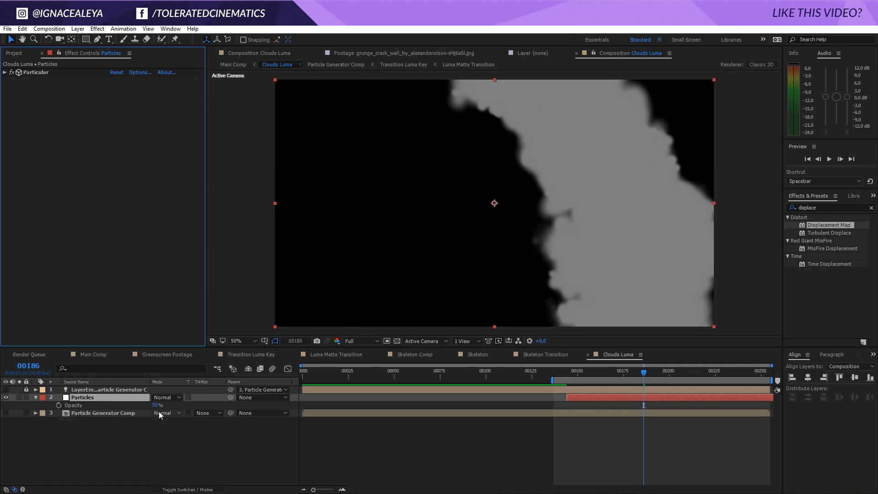
drag(157, 405, 286, 399)
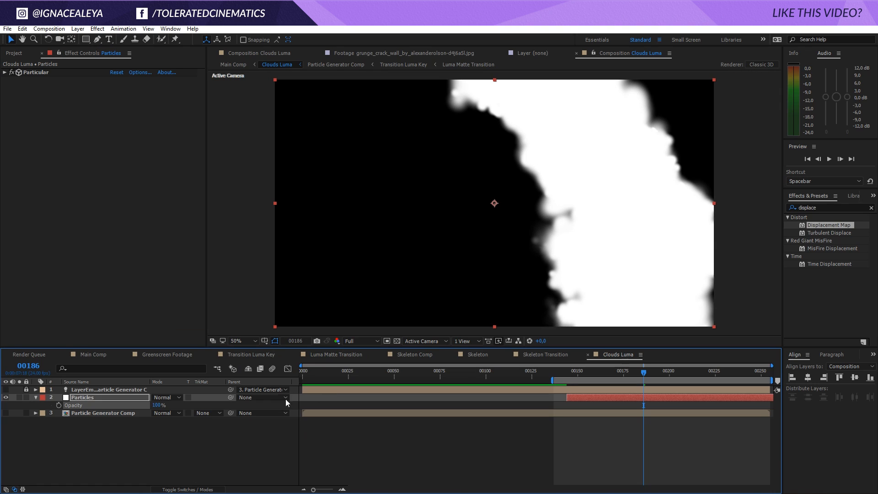
click(35, 397)
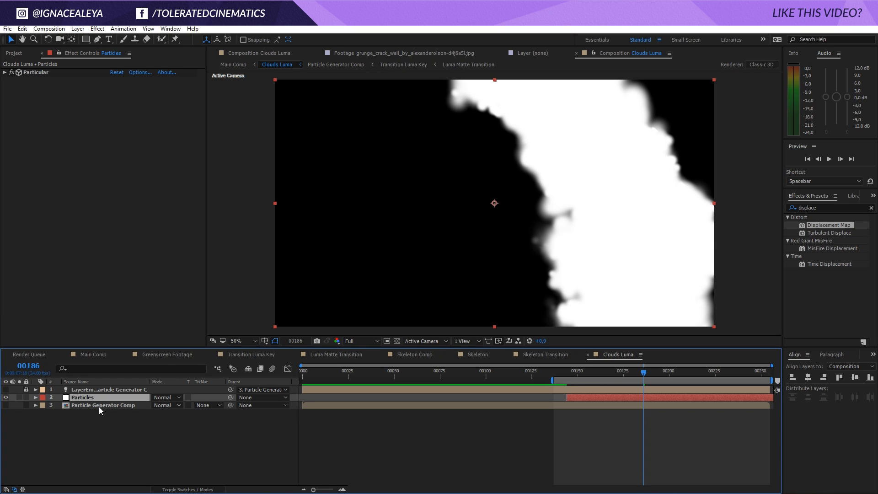
- Set the Clouds Luma particles' Opacity Random to 100% and their particle Opacity to 19
click(5, 72)
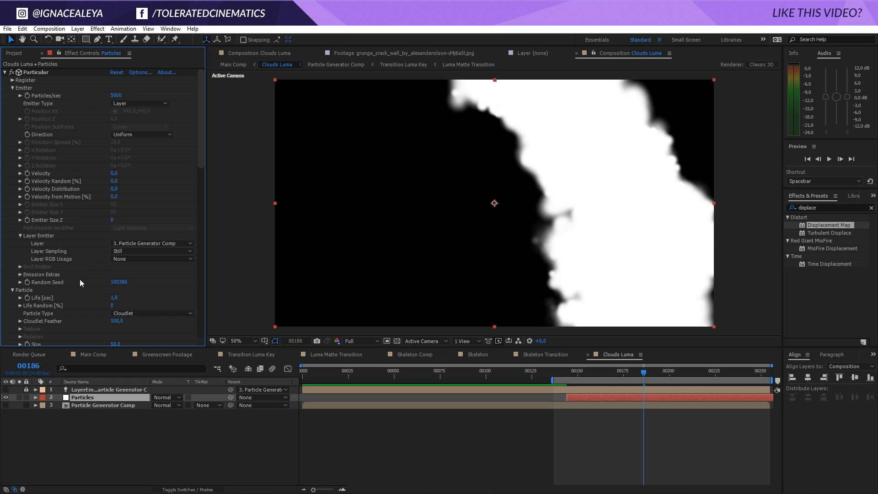
scroll(80, 278, down, 5)
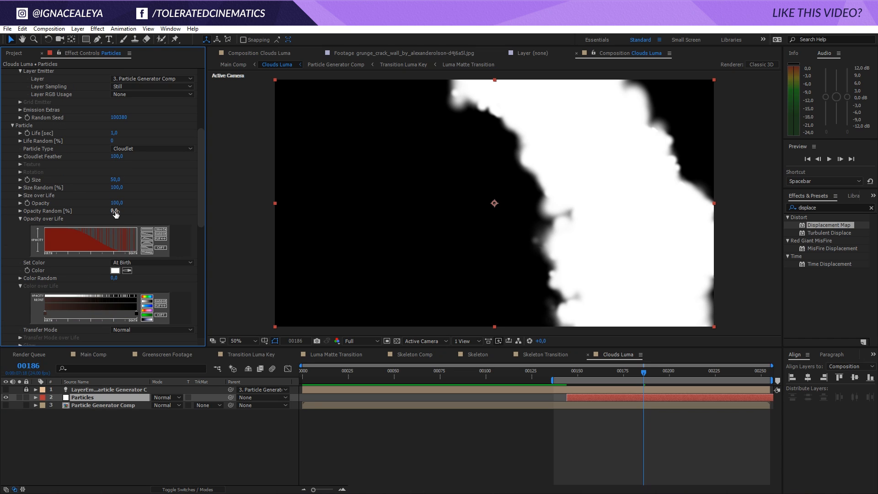
drag(115, 213, 333, 209)
drag(117, 205, 84, 207)
- Add a solid with 50% brightness gray to Clouds Luma and send it beneath all the other layers
right_click(101, 436)
mouse_move(133, 347)
click(260, 372)
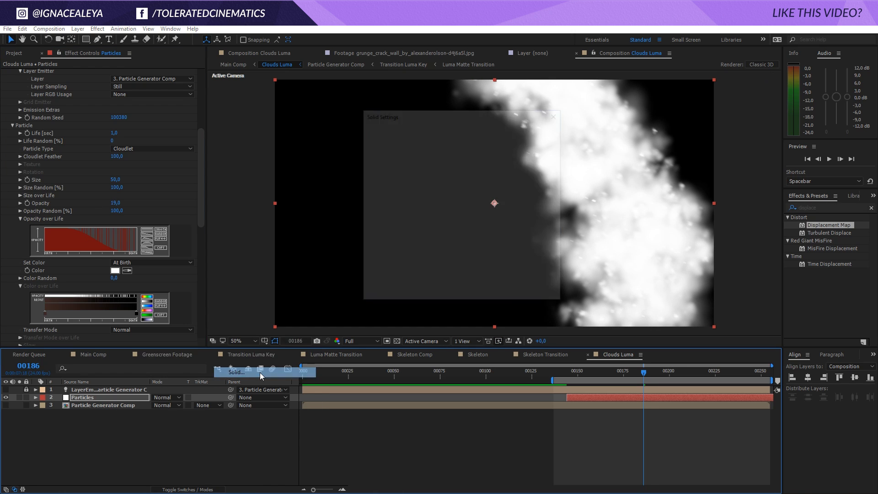
click(457, 267)
click(387, 408)
text(50)
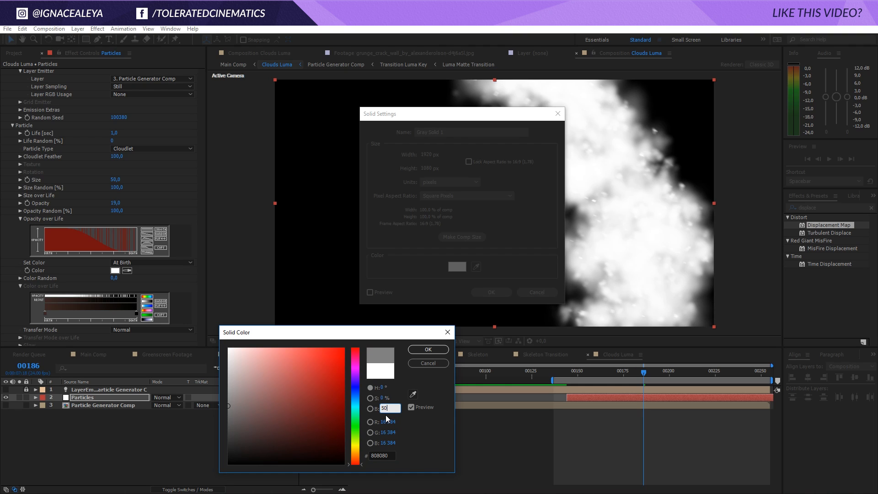
click(428, 349)
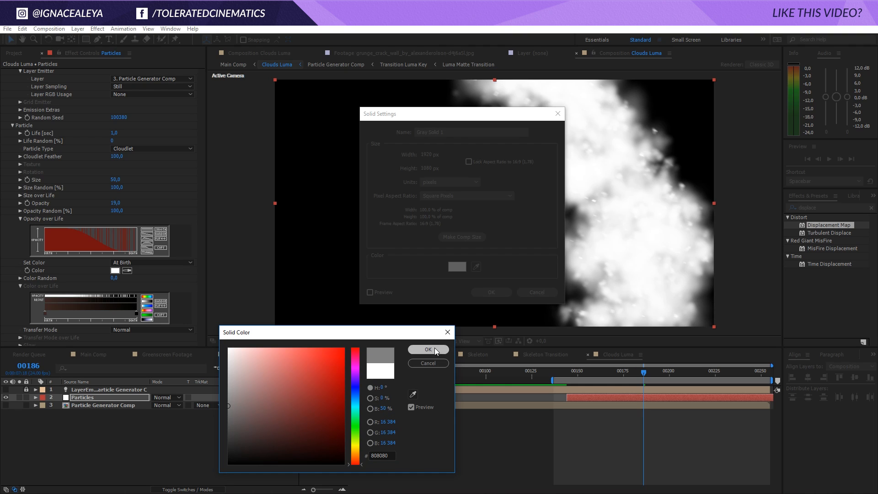
click(491, 293)
key(ctrl+shift+bracketleft)
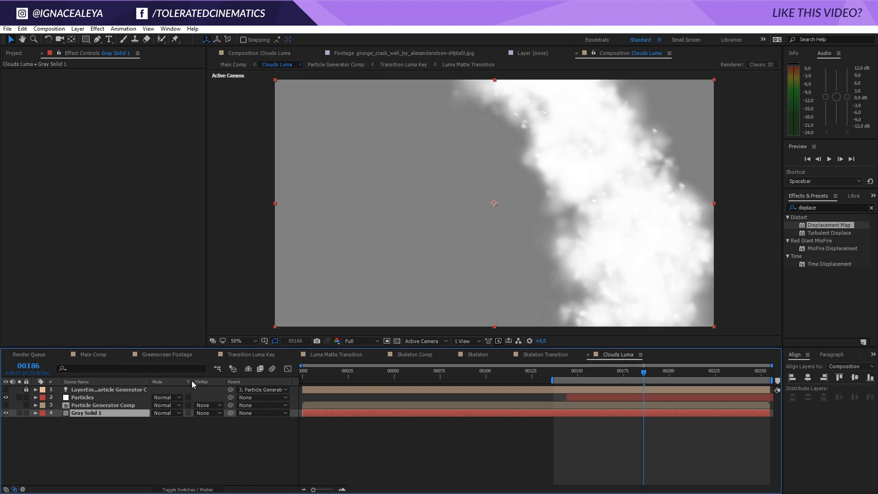
- In Main Comp, set the Displacement Map effect's maximum horizontal and vertical displacement to 30 and enable Wrap Pixels Around
click(89, 356)
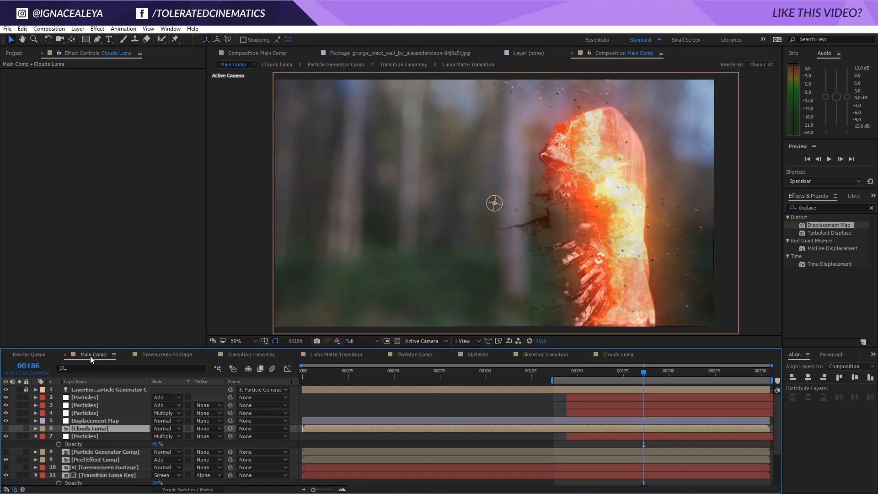
click(81, 420)
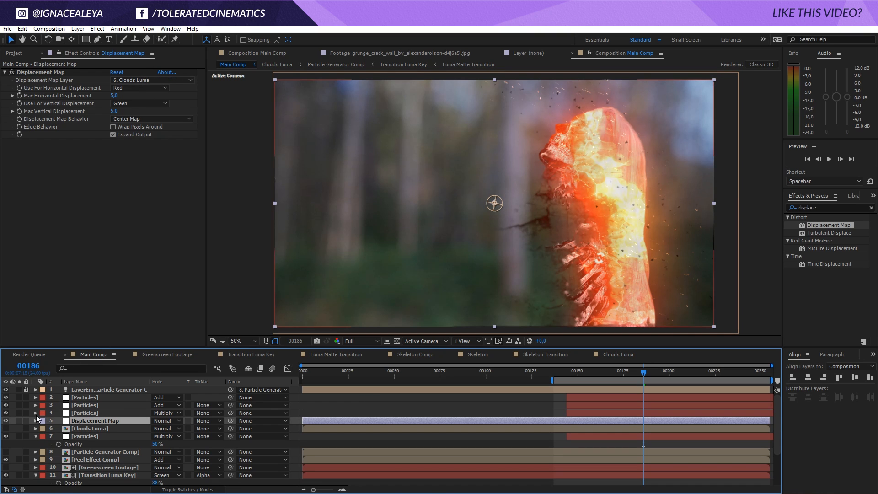
drag(114, 95, 150, 111)
click(115, 95)
text(30)
click(116, 111)
text(30)
key(Return)
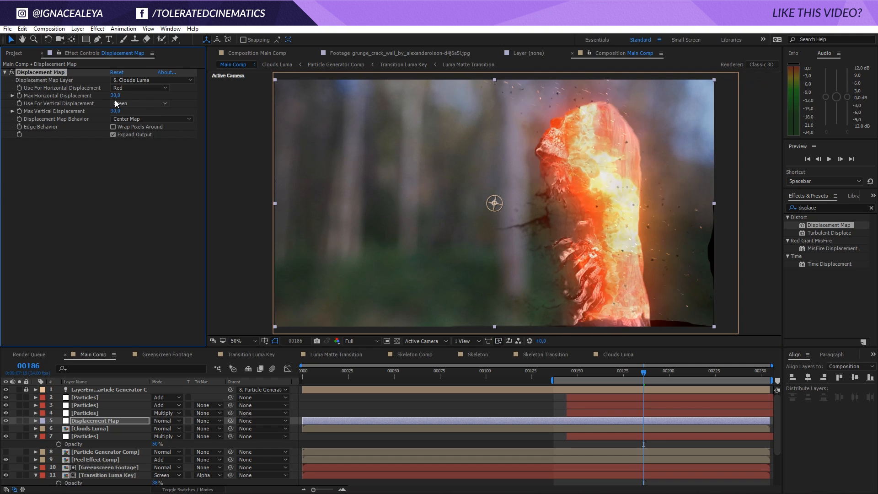
click(126, 128)
click(126, 129)
- In the Clouds Luma composition, set the Particles layer's particle Size to 10
double_click(86, 430)
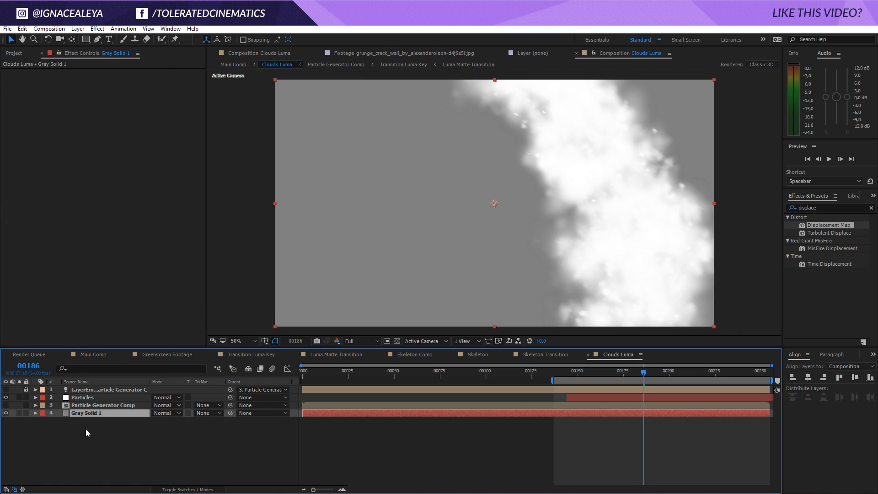
click(94, 397)
scroll(101, 216, down, 3)
click(117, 282)
text(10)
key(Return)
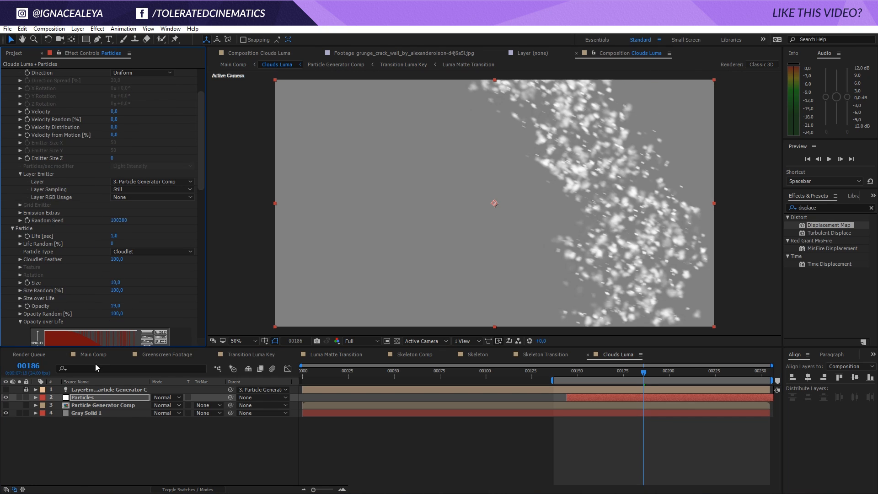
- Compare Main Comp with the Displacement Map layer on and off, preview the transition, and examine frame 161
click(95, 356)
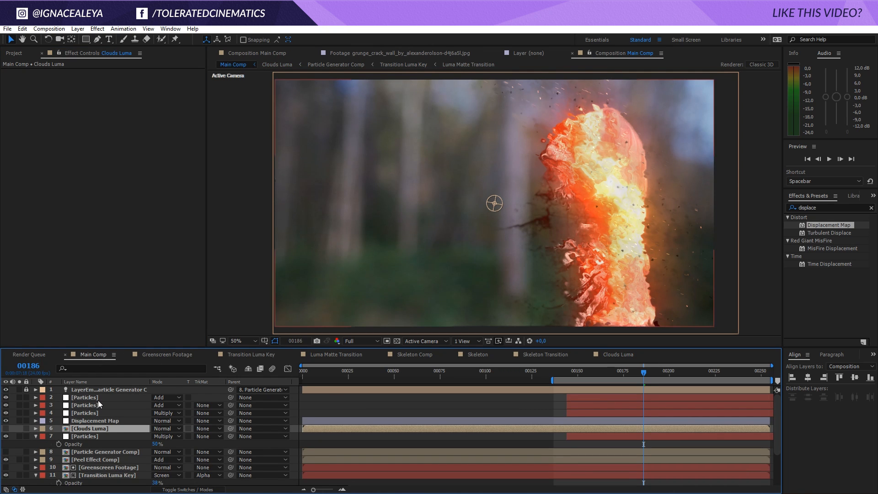
click(6, 421)
click(6, 421)
click(6, 421)
click(6, 421)
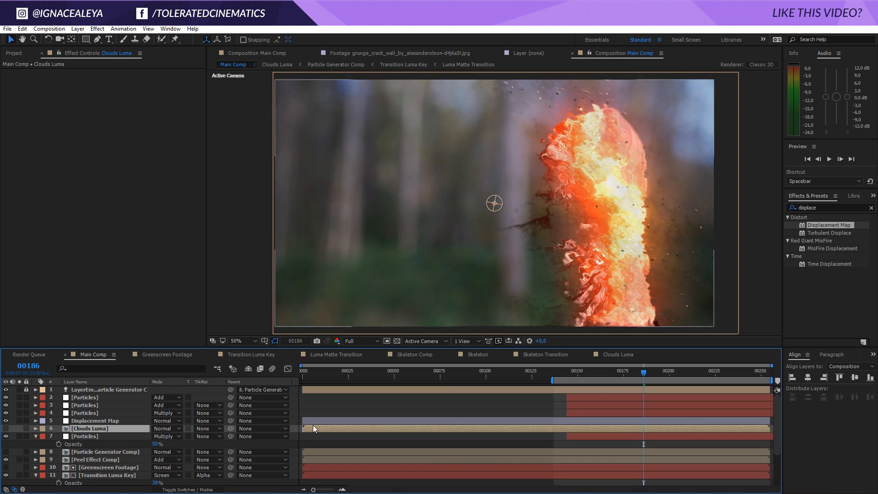
key(space)
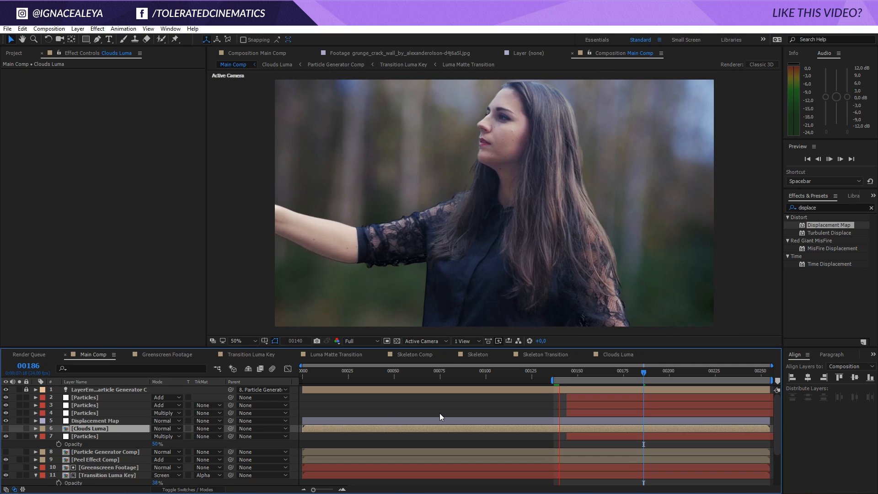
click(440, 419)
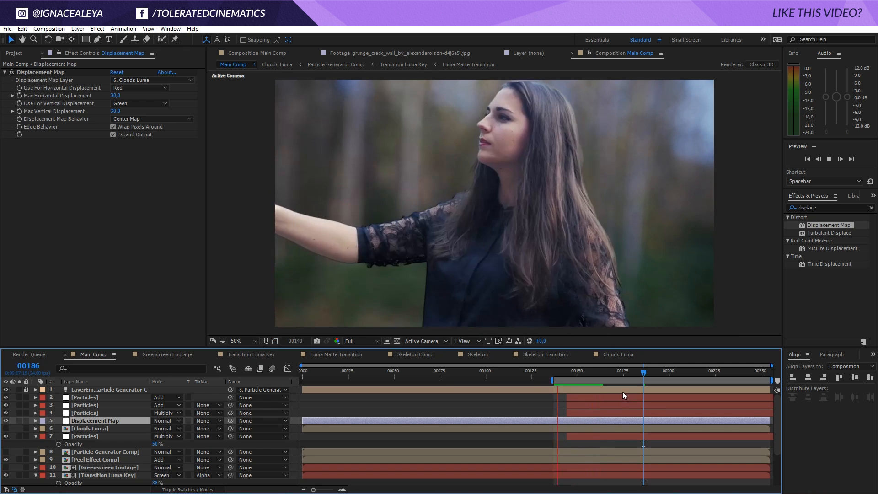
click(597, 372)
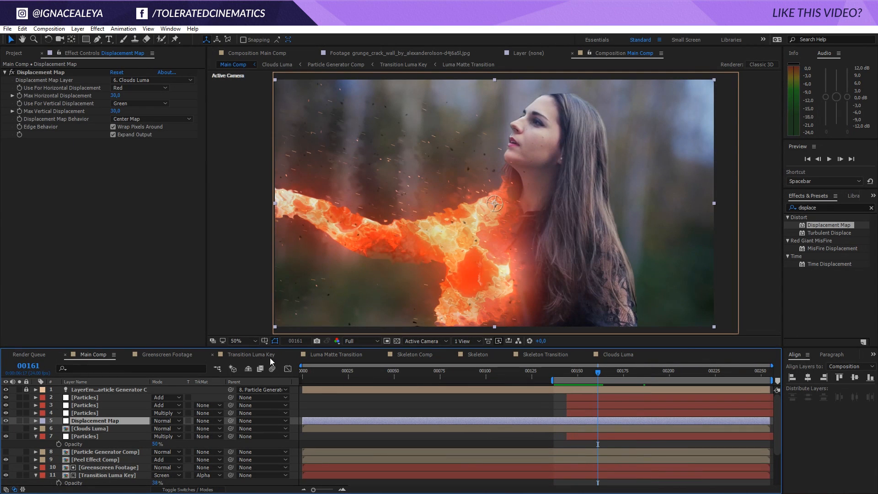
- Set the particle Size to 50 on the Particles layer inside Clouds Luma
double_click(93, 428)
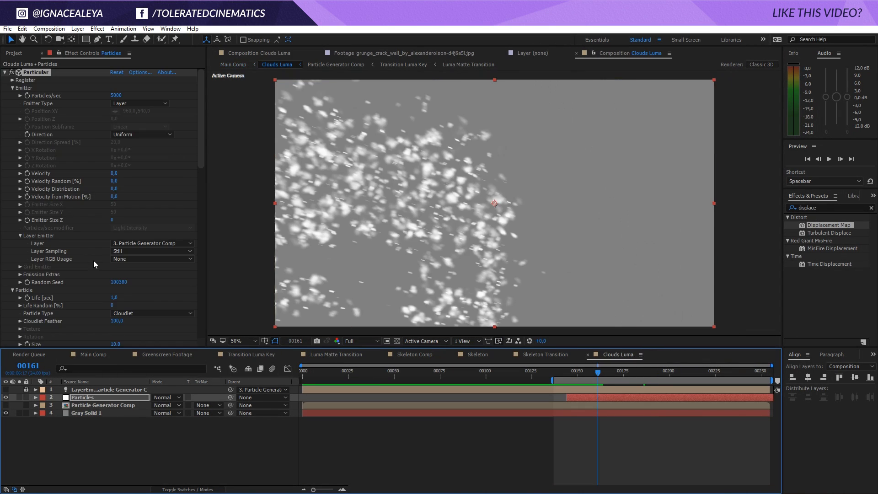
scroll(85, 316, down, 1)
click(115, 324)
text(5)
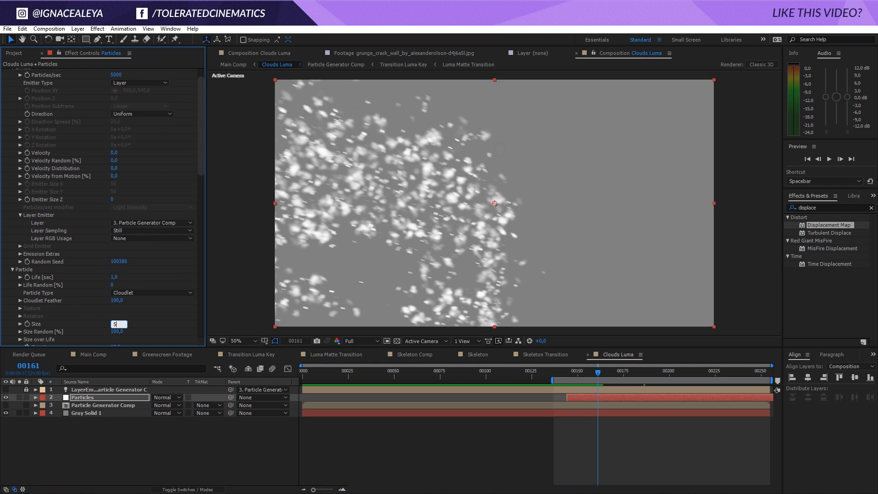
text(0)
key(Return)
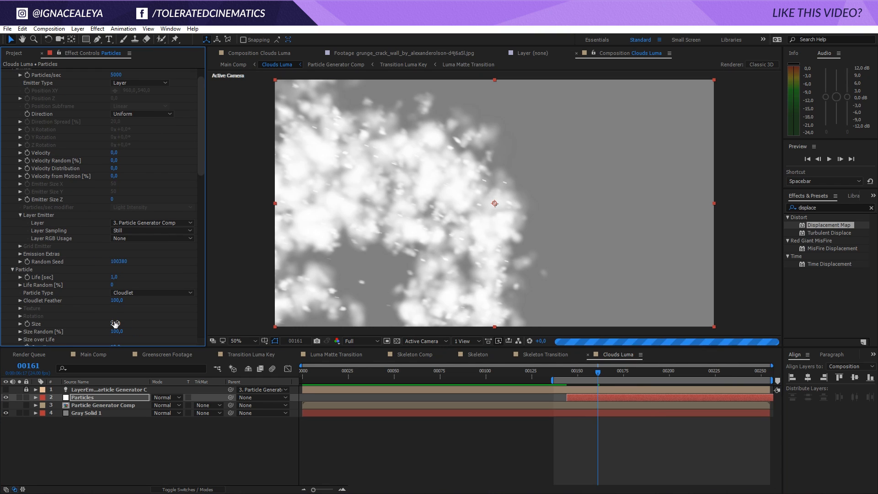
- In Main Comp, set the Displacement Map effect's maximum horizontal and vertical displacement to 15
click(89, 356)
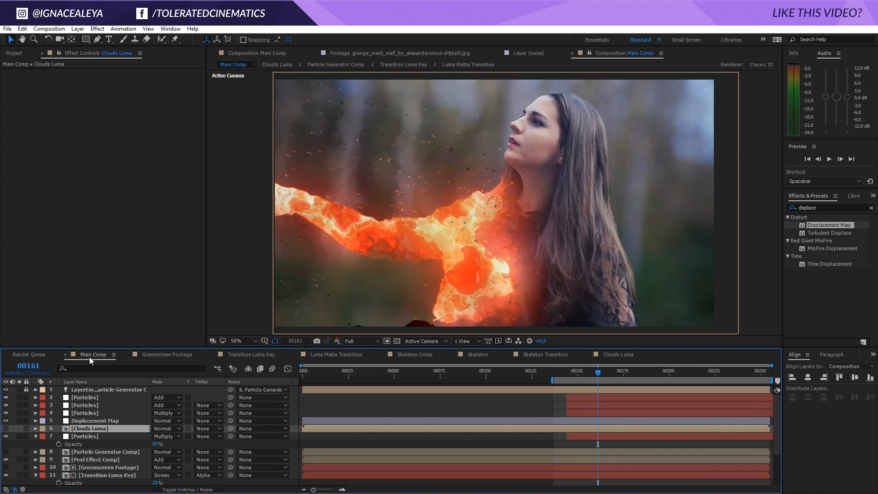
click(92, 421)
click(117, 95)
text(15)
key(Return)
click(118, 111)
text(15)
key(Return)
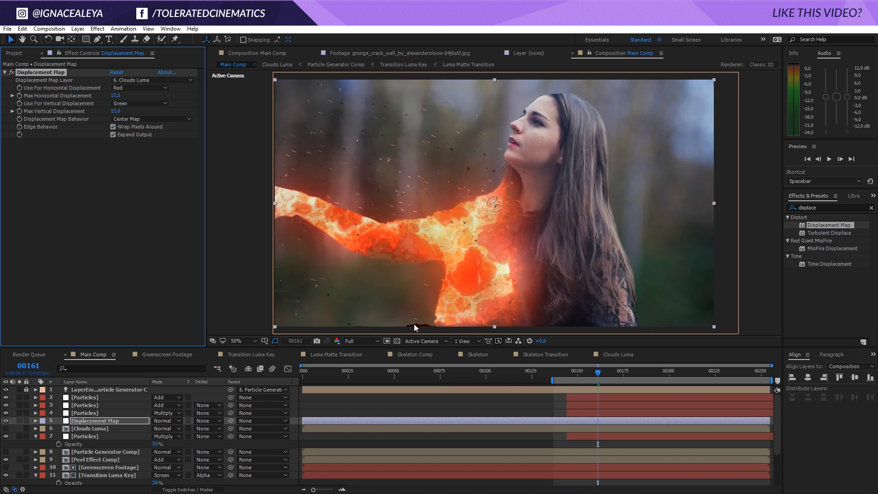
- Find the Motion Tile effect and apply it to the Displacement Map adjustment layer, ahead of its Displacement Map effect
click(821, 208)
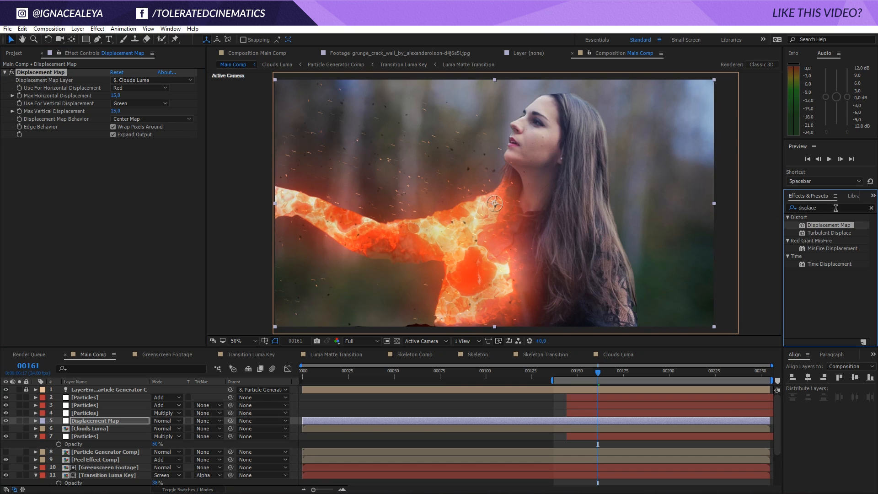
double_click(823, 208)
text(motion tile)
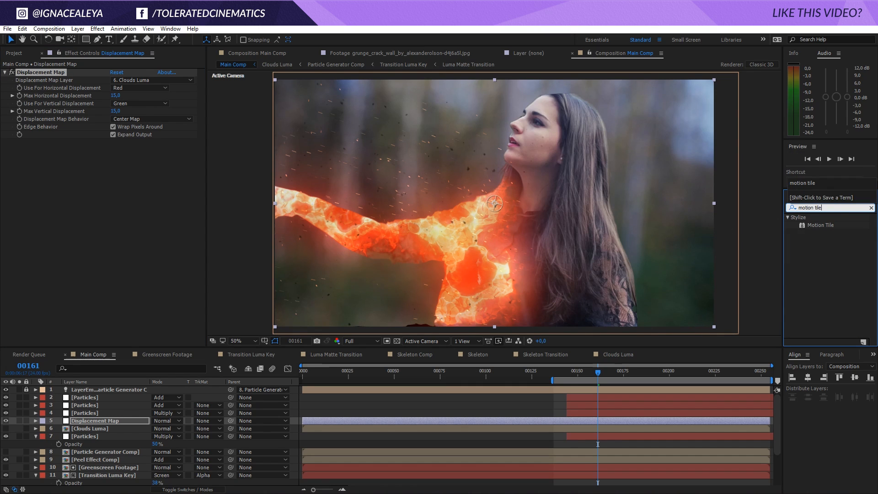
drag(806, 230, 357, 201)
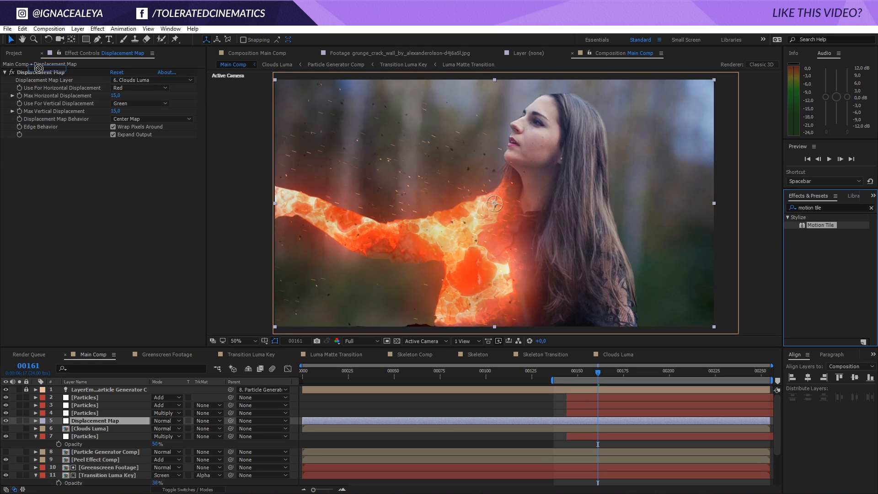
click(38, 72)
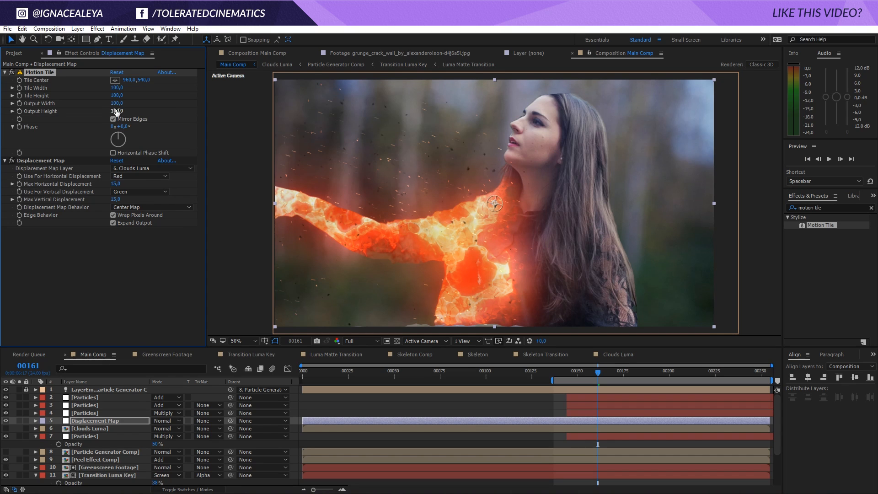
- Set Motion Tile's Output Width and Output Height to 110 with Mirror Edges enabled
click(117, 111)
text(110)
key(Return)
click(116, 103)
text(110)
key(Return)
- Add an adjustment layer above all layers in Main Comp and name it "Shake"
click(328, 408)
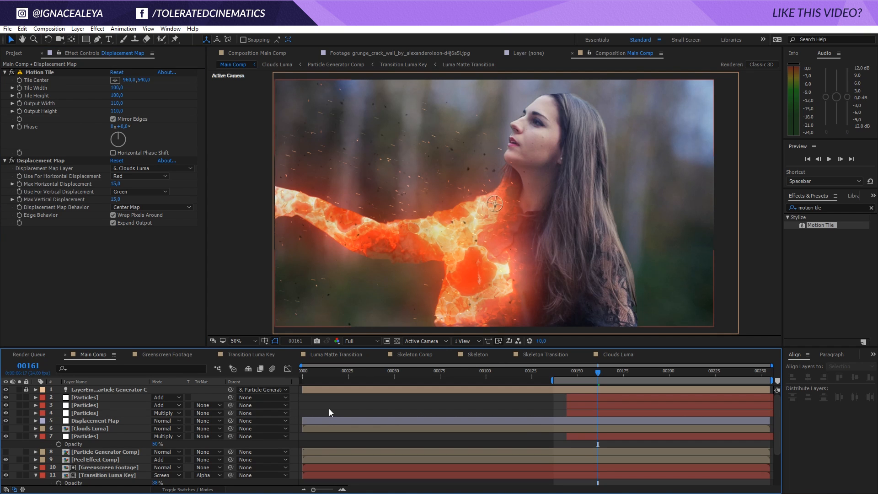
right_click(332, 406)
click(77, 28)
mouse_move(85, 41)
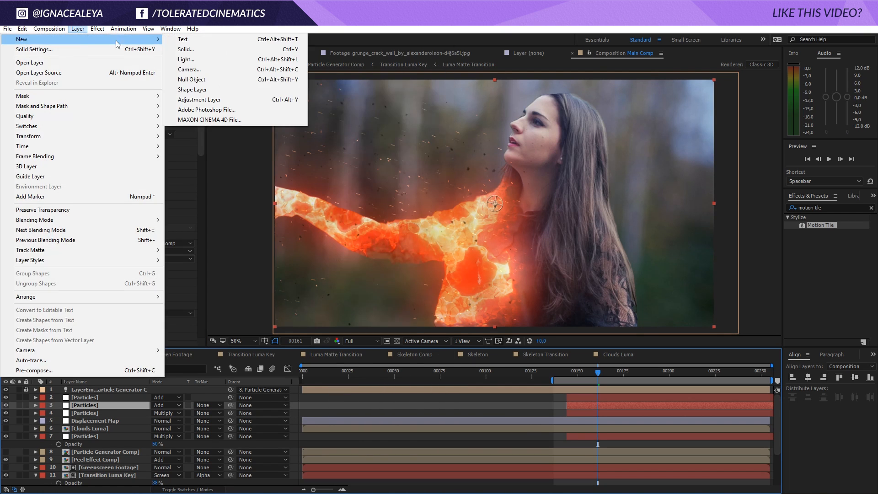
click(206, 100)
drag(84, 411, 97, 387)
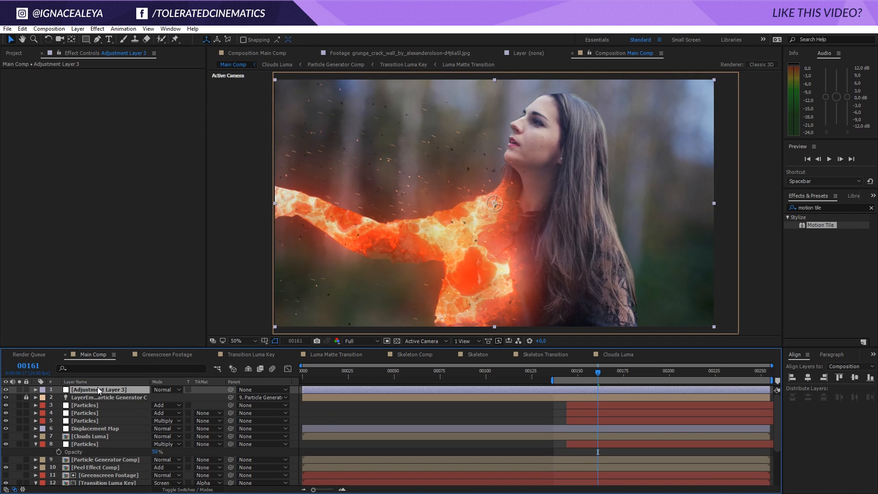
key(Return)
text(Shake)
key(Return)
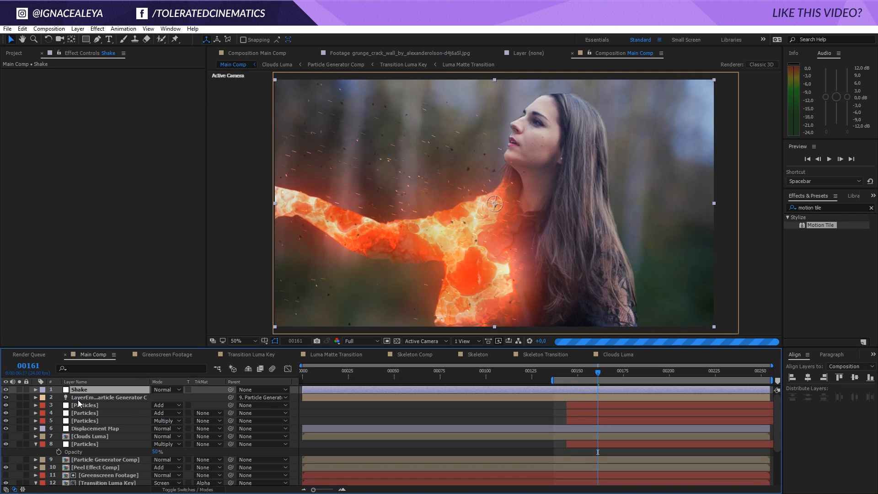
- Pre-compose all layers below Shake into a composition named "Effect Comp", moving all attributes into it
click(78, 397)
scroll(96, 417, down, 3)
shift+click(103, 481)
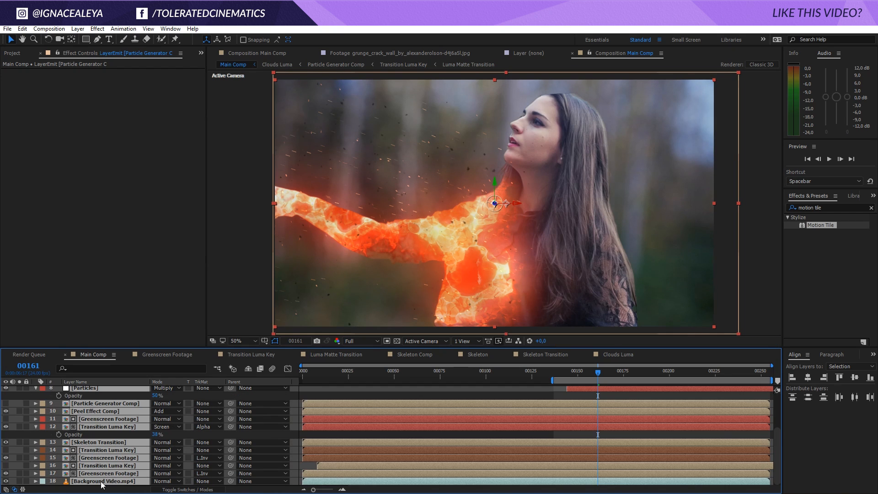
click(77, 29)
click(39, 370)
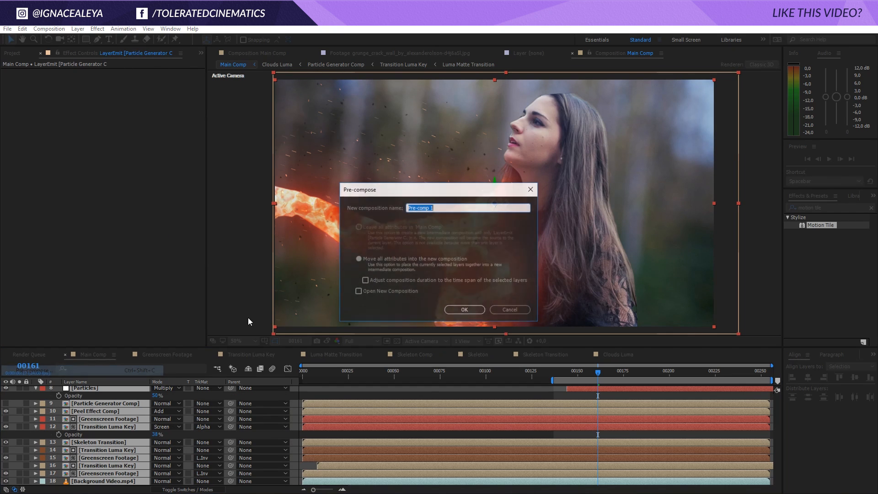
text(Eff)
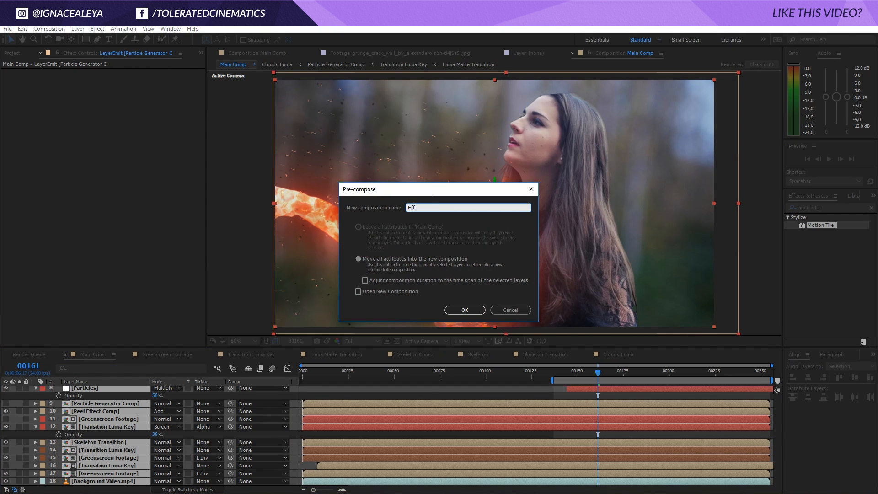
text(ect Comp)
key(Return)
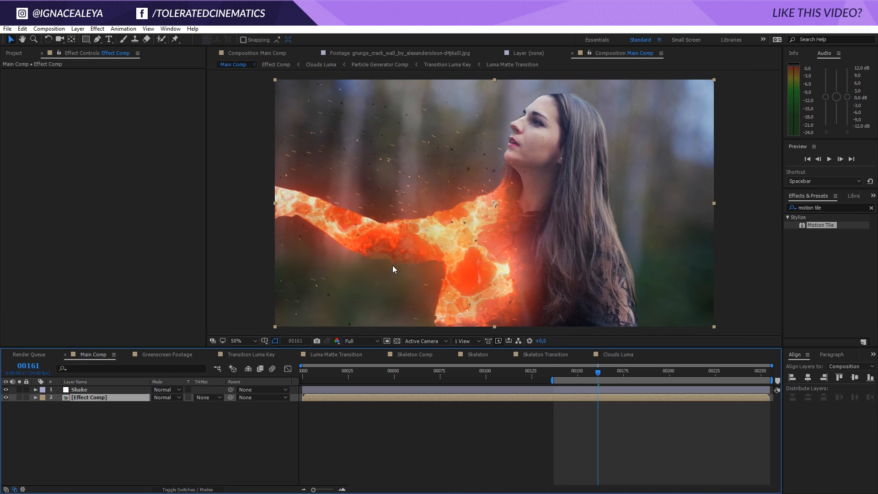
- Enable time remapping on the Effect Comp layer and add a Time Remap keyframe at frame 133
right_click(118, 397)
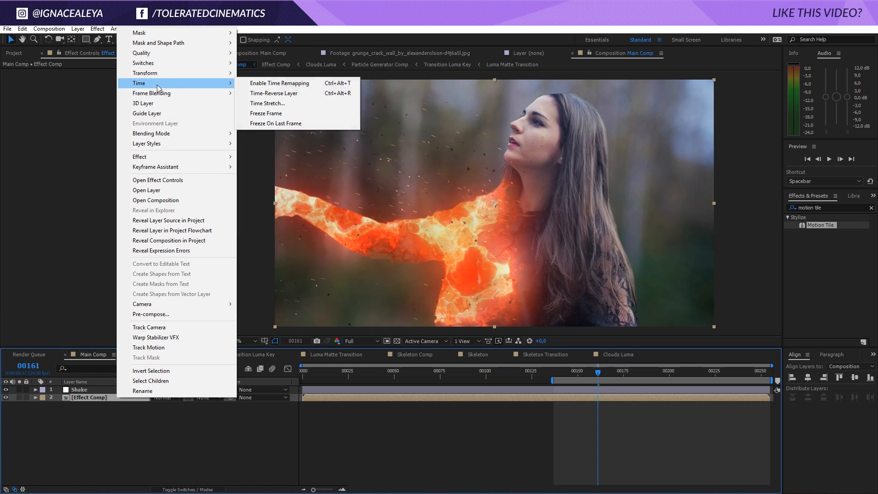
click(256, 83)
drag(583, 373, 547, 373)
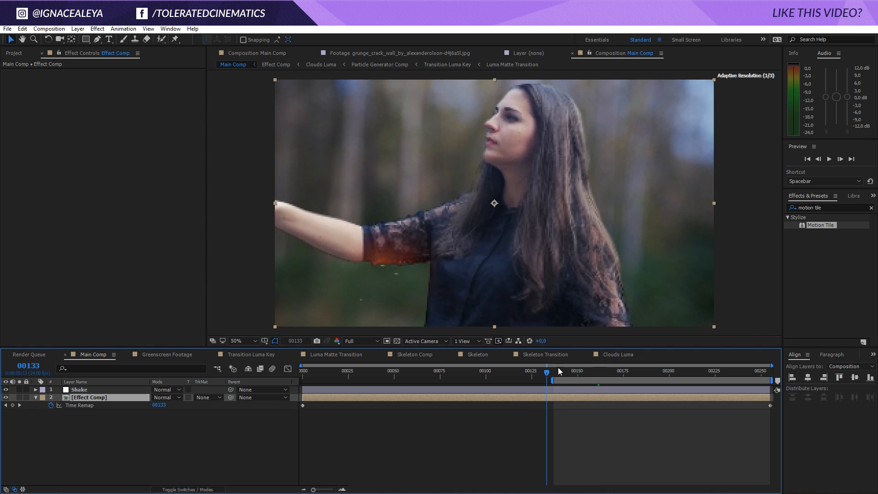
click(13, 405)
- Replace the Time Remap keyframe at frame 133 with one at frame 149
drag(535, 377, 576, 397)
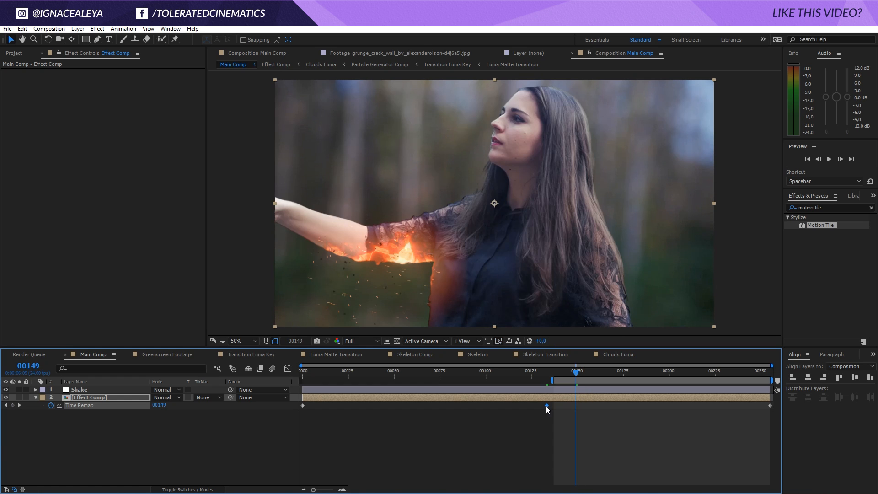
key(Delete)
click(12, 405)
- Replace the Time Remap keyframe at frame 149 on the Effect Comp layer with one at frame 146
key(Page_Up)
key(Page_Up)
key(Page_Up)
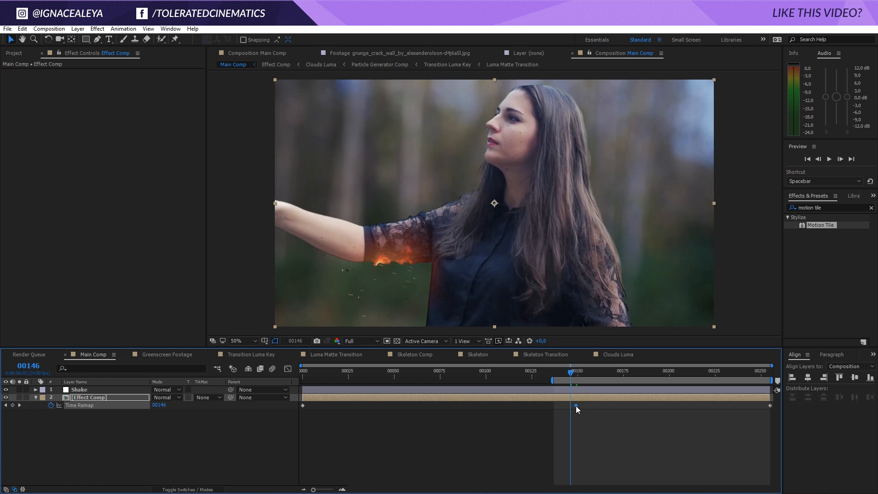
key(Delete)
click(12, 405)
- Try moving the first Time Remap keyframe of Effect Comp to frame 96, with the work area starting there
click(539, 372)
drag(535, 376, 519, 376)
drag(302, 405, 480, 413)
click(480, 374)
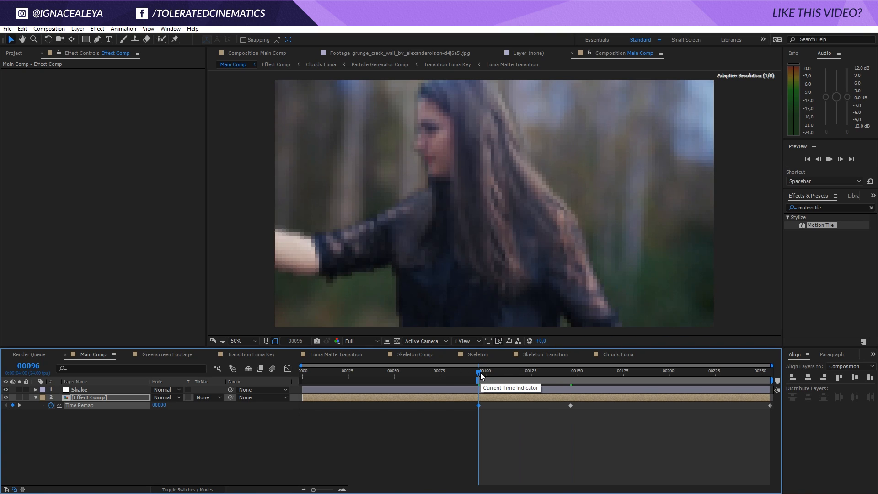
- Try the first Time Remap keyframe at frame 127, start the work area there and preview the speed-up
click(515, 372)
drag(479, 406, 536, 409)
click(535, 373)
key(b)
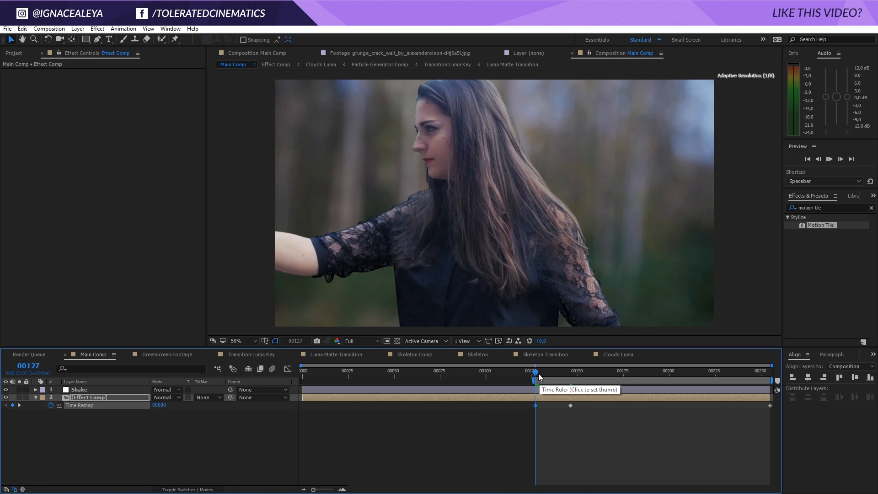
key(space)
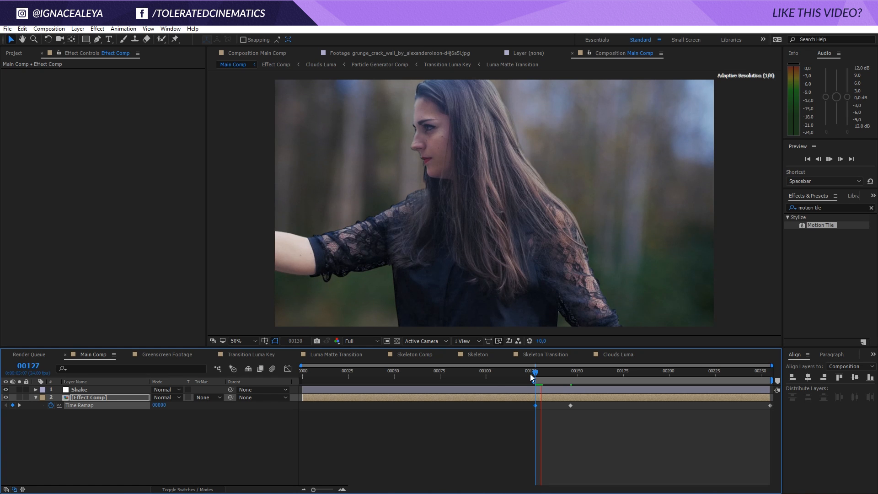
click(602, 453)
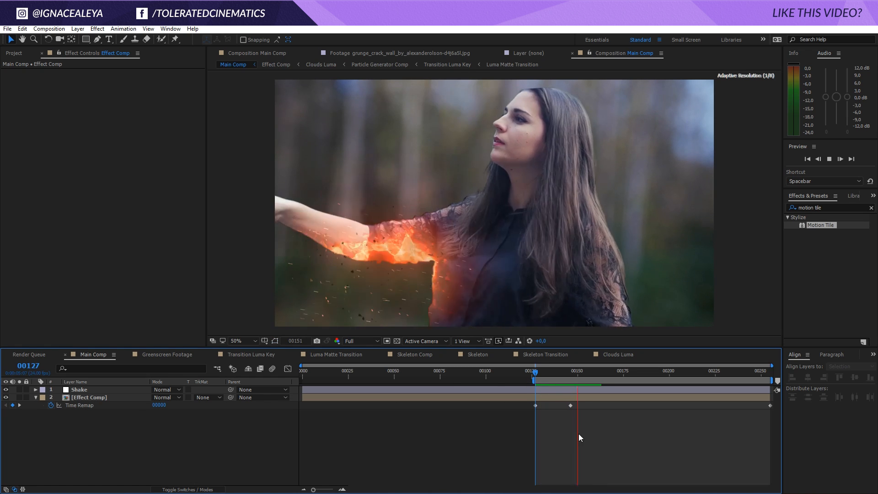
- Move the first Time Remap keyframe to frame 141 and preview the transition from there at Half resolution
click(563, 372)
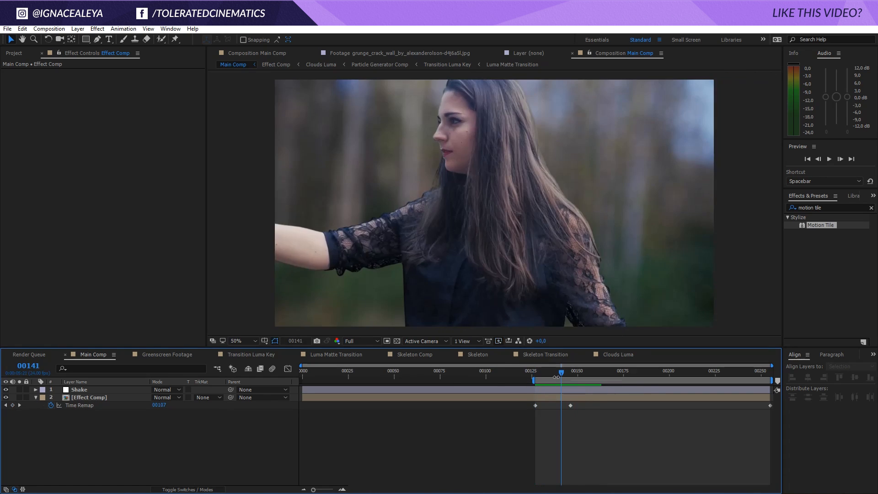
drag(536, 405, 561, 419)
click(361, 341)
click(374, 379)
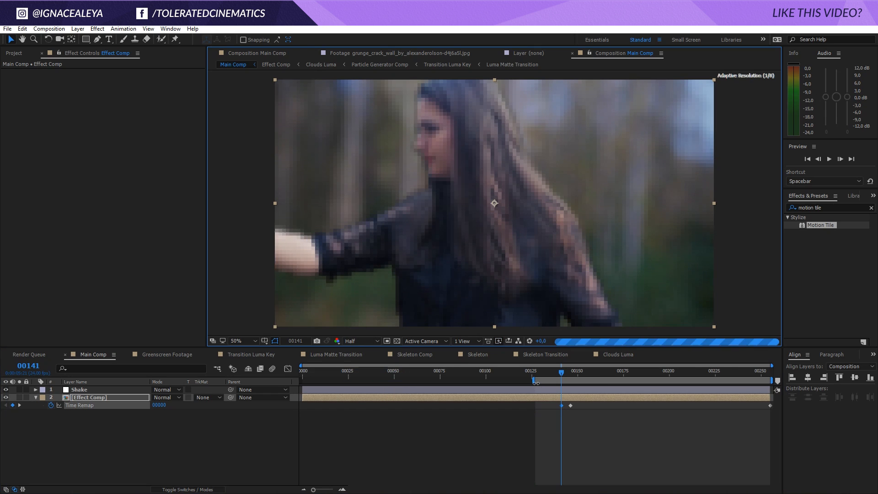
key(space)
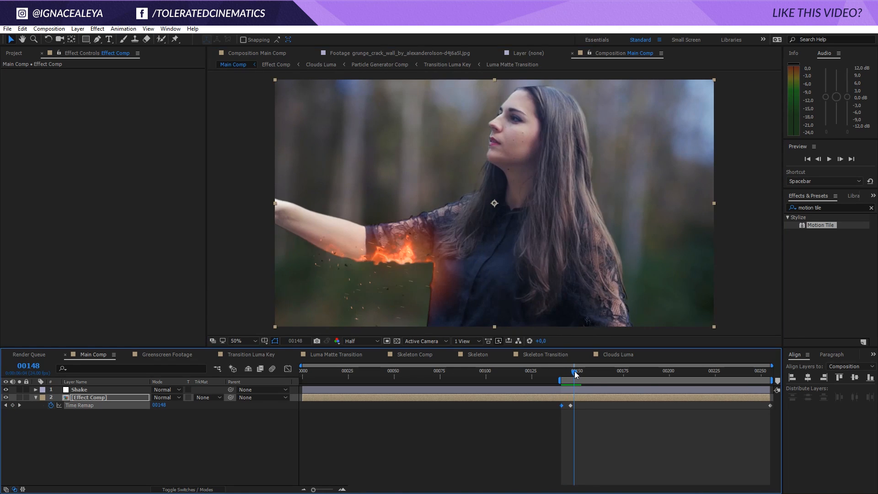
click(575, 371)
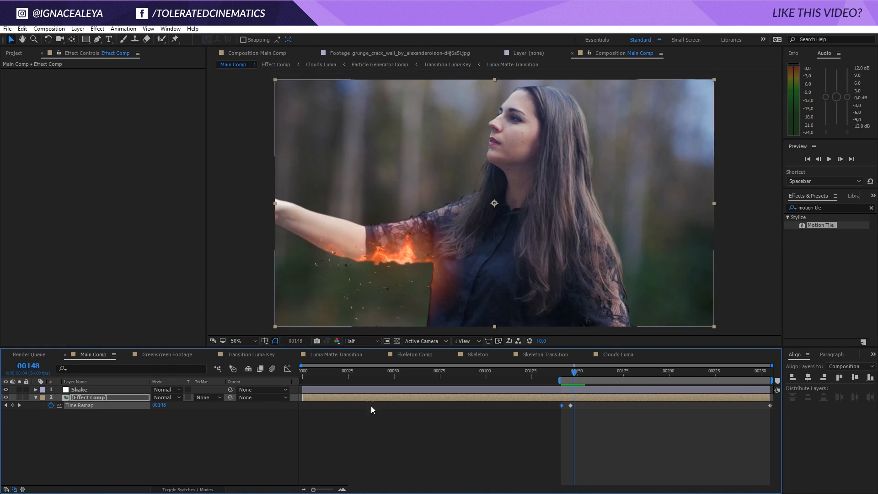
- Search the effects for "wiggle" and apply Wiggle Preset to the Shake layer
click(103, 390)
click(827, 207)
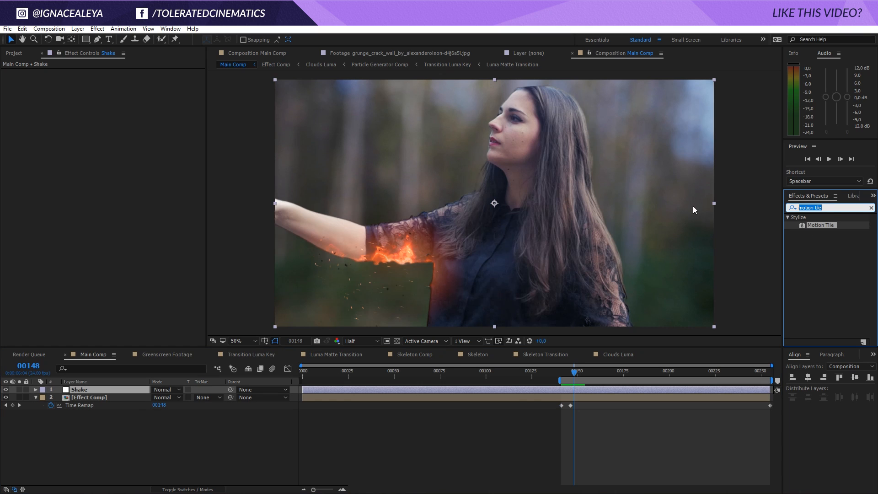
text(wiggle)
drag(831, 287, 569, 371)
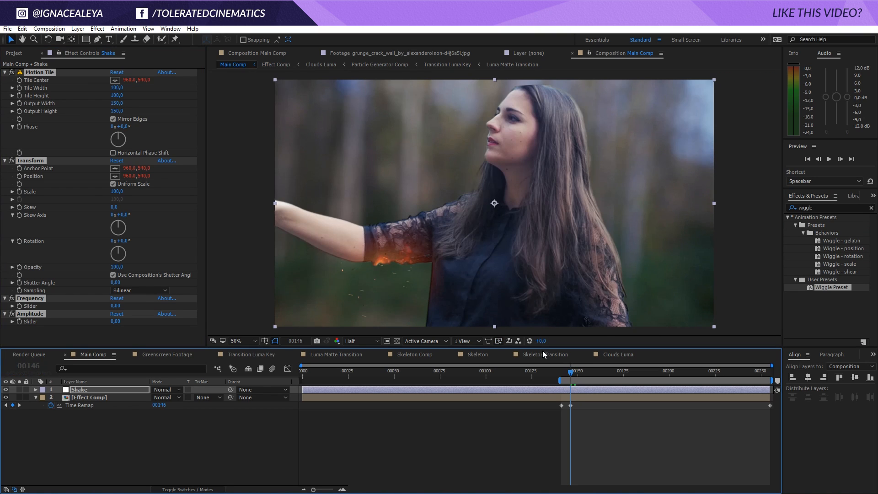
- Keyframe Shake's Frequency and Amplitude sliders at 0 and move both keyframes to frame 141
click(19, 305)
click(20, 322)
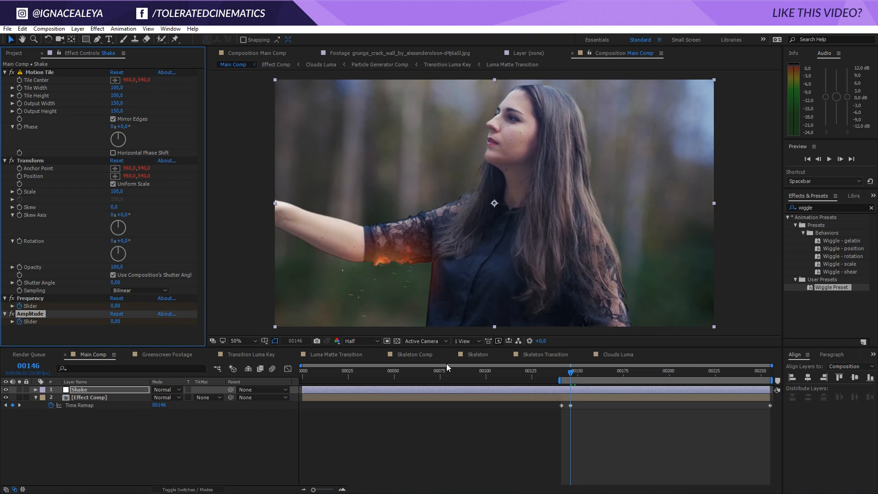
key(u)
drag(570, 421, 561, 423)
- Set Shake's Frequency to 15 and Amplitude to 25 at frame 146
click(132, 332)
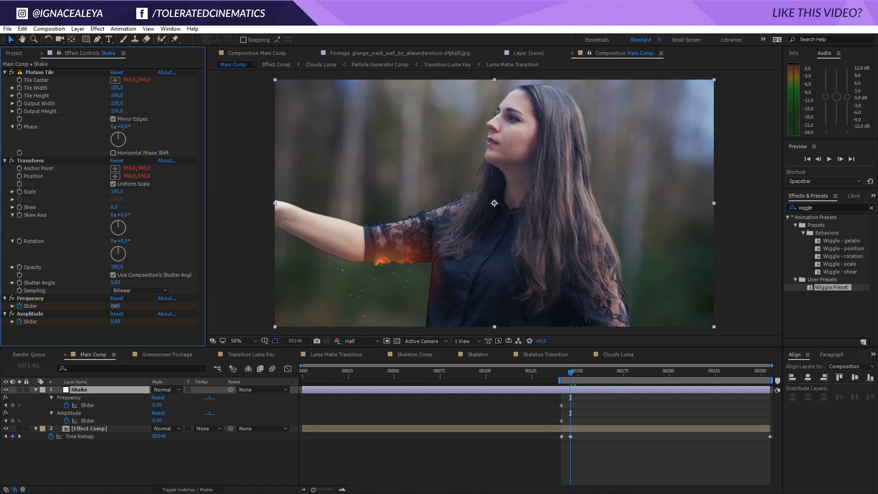
text(15)
key(Return)
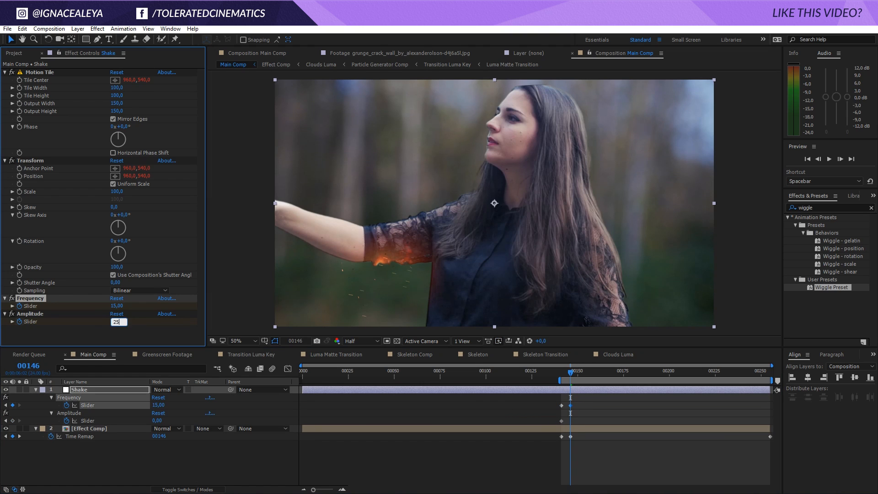
click(117, 322)
text(25)
key(Return)
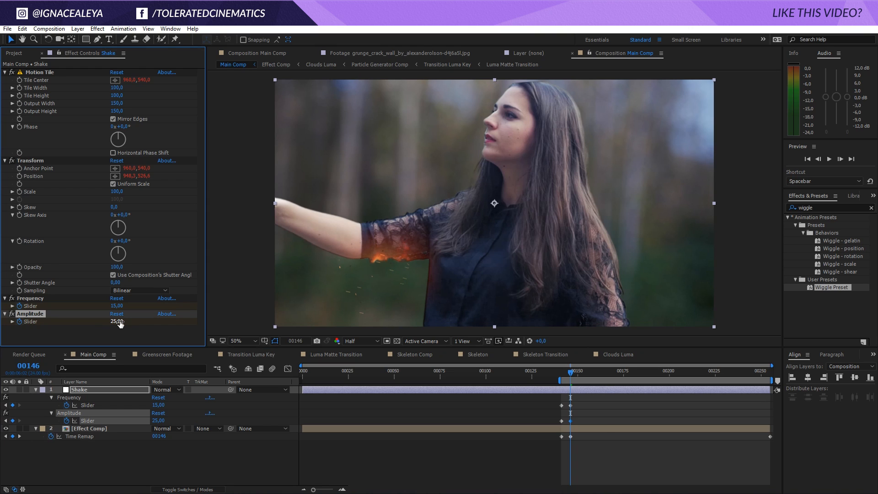
- Set both the Frequency and Amplitude sliders of Shake to 1 at frame 166
key(space)
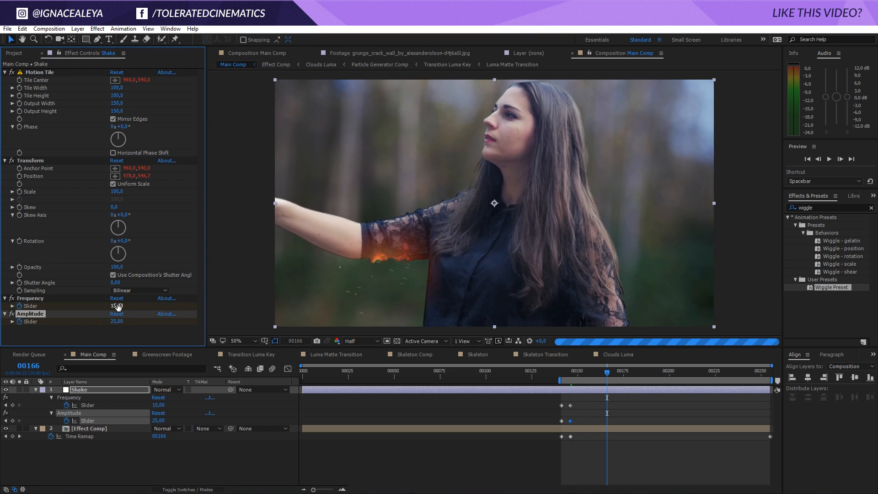
click(117, 306)
text(0)
key(Return)
drag(115, 306, 116, 305)
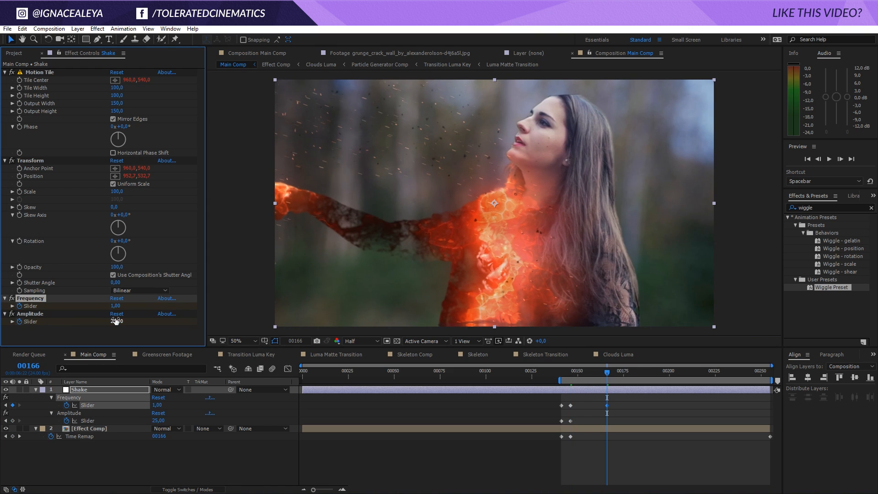
key(Return)
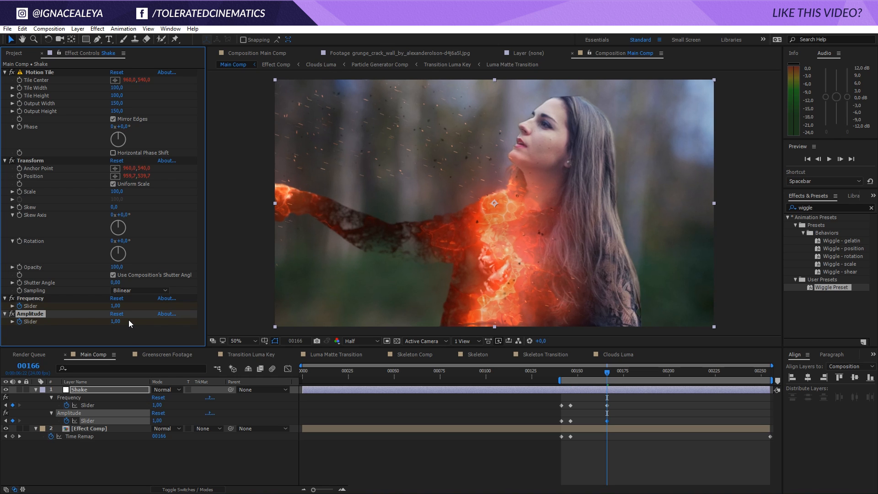
- Preview the shake, try a Frequency keyframe of 5 at frame 152, and delete that keyframe
key(space)
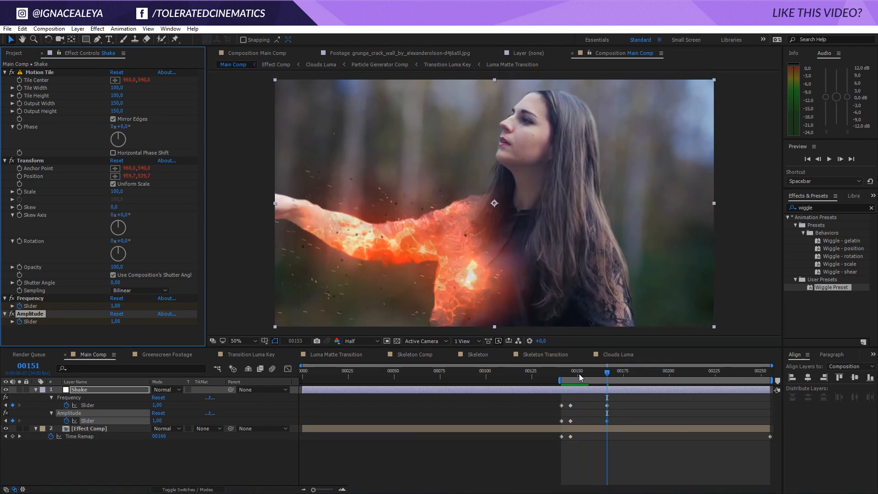
click(581, 374)
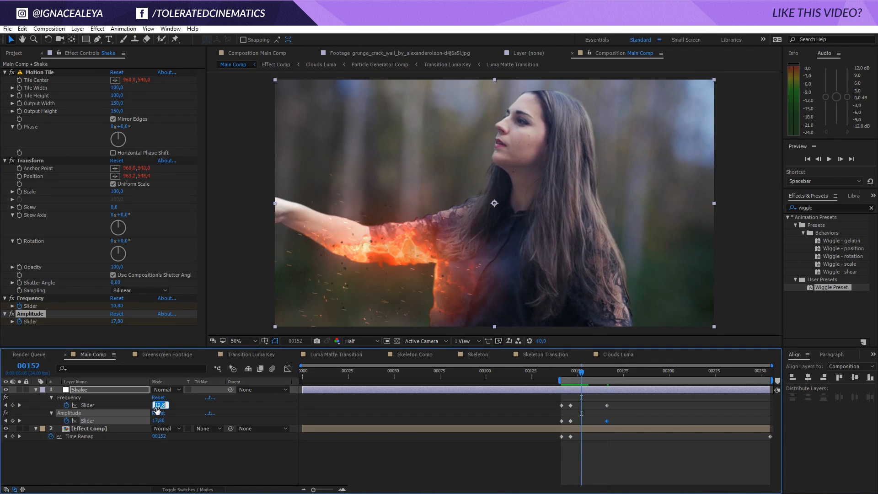
text(5)
key(Return)
click(352, 407)
key(space)
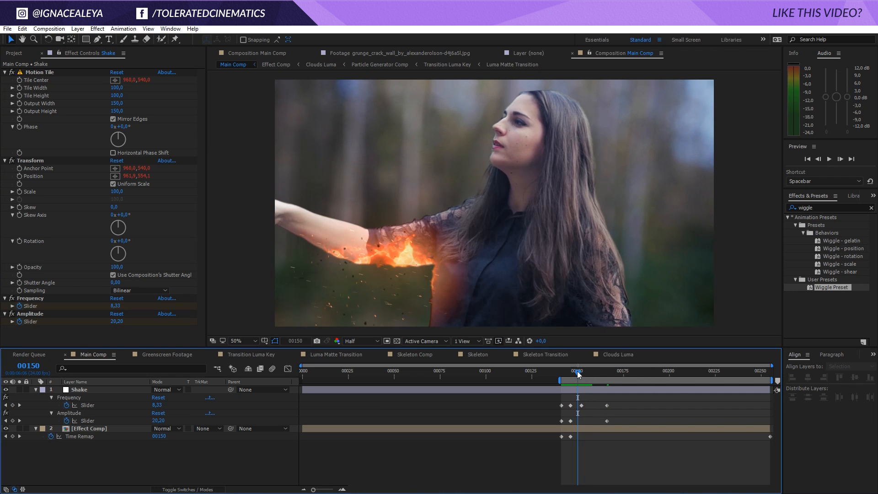
click(582, 373)
drag(583, 373, 581, 374)
click(582, 406)
key(Delete)
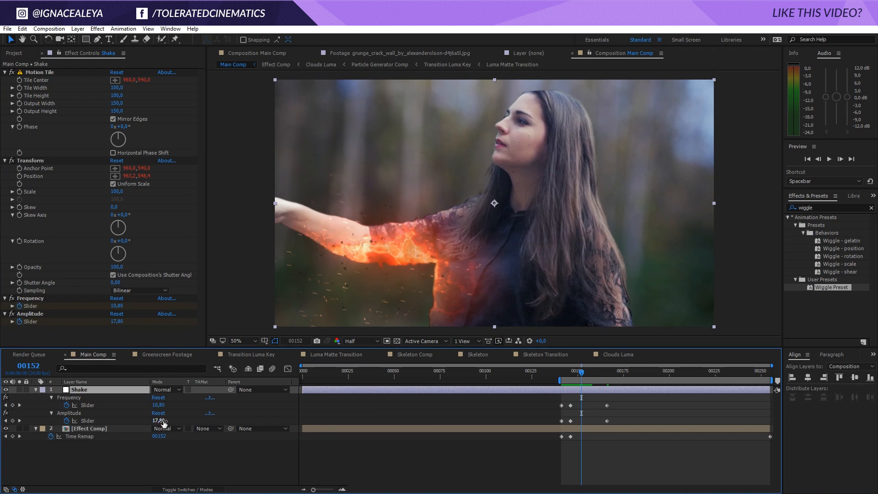
- Add an Amplitude keyframe of 10 at frame 152 on Shake, move it to about frame 149 and preview the shake
text(10)
key(Return)
key(space)
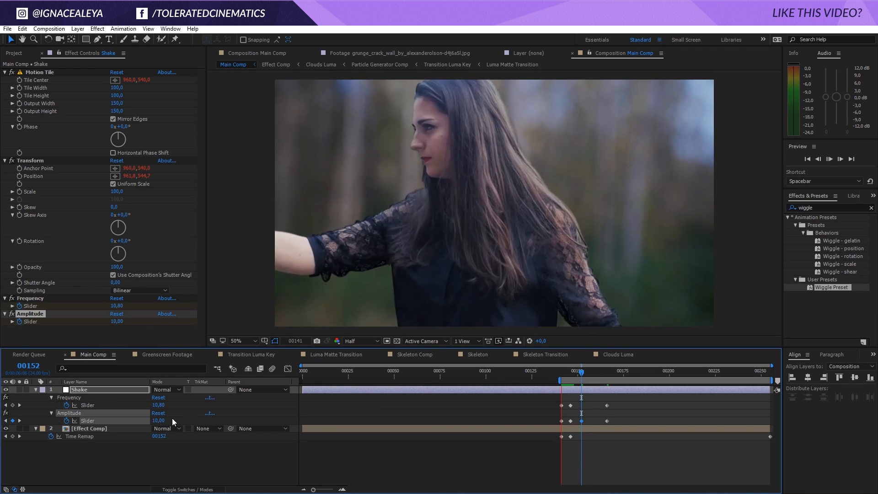
key(space)
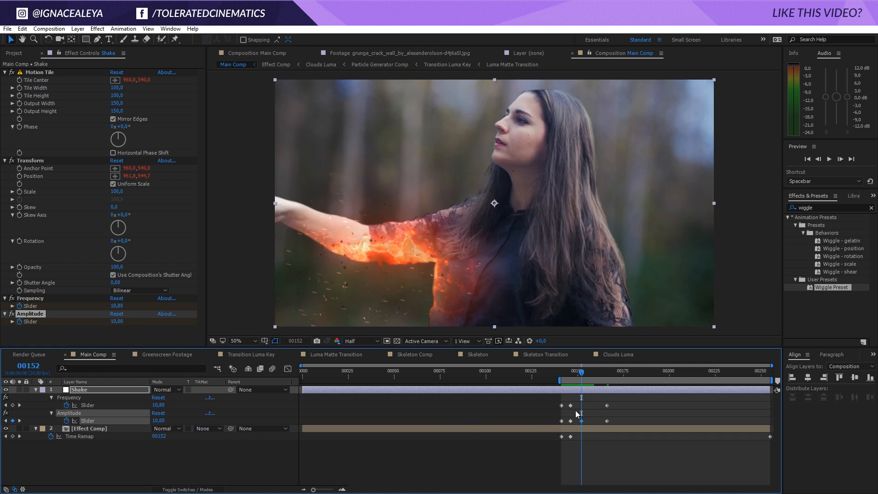
drag(580, 420, 575, 422)
key(space)
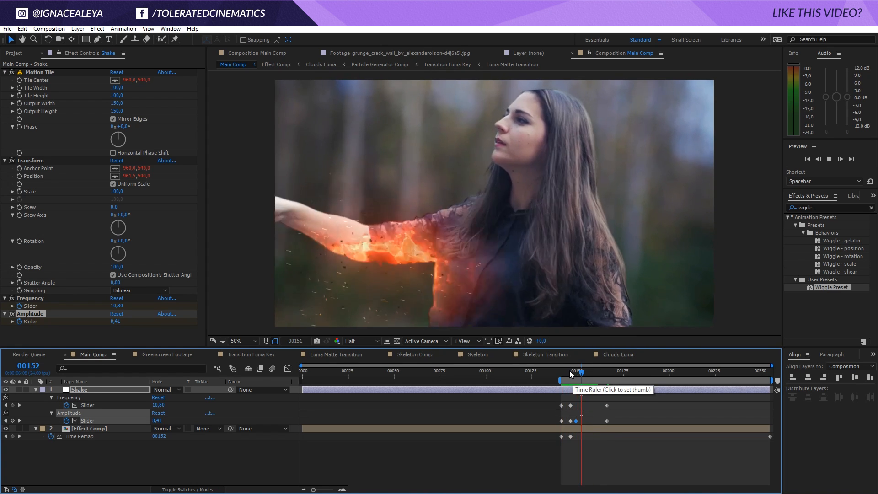
- Try to keyframe and adjust the Transform effect's Scale on the Shake layer at frame 141
drag(571, 374, 563, 378)
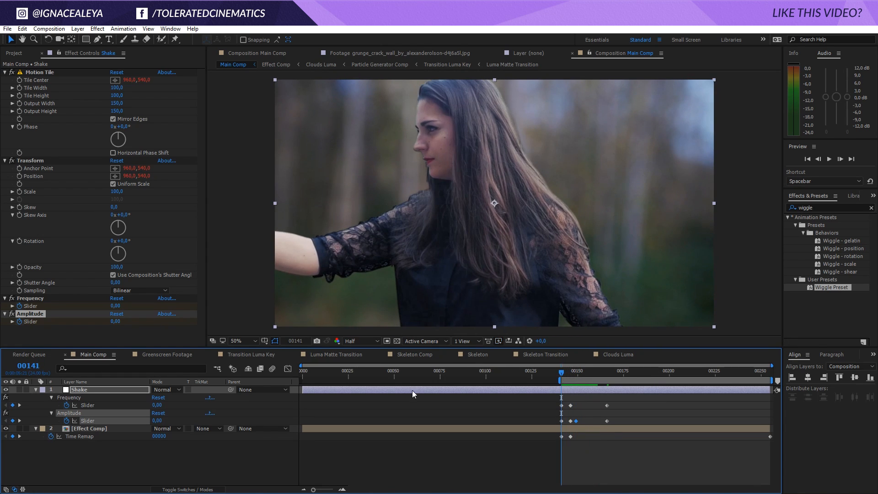
click(79, 392)
click(64, 306)
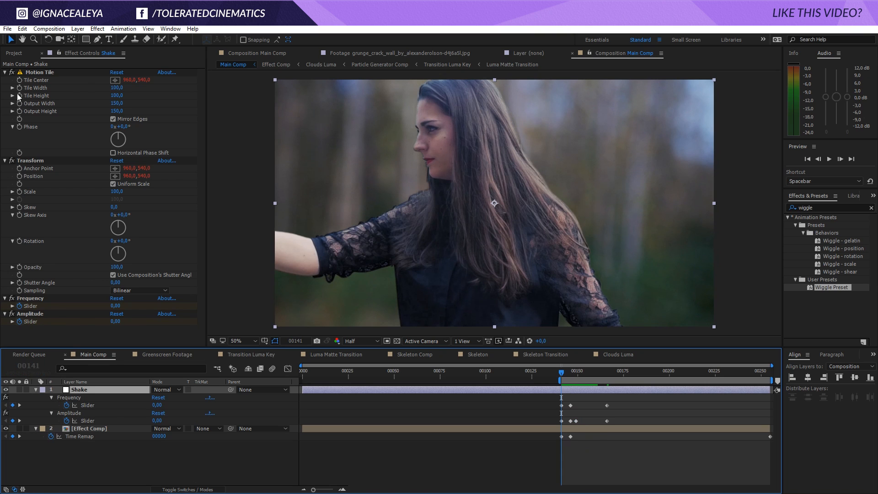
click(21, 192)
drag(118, 192, 128, 196)
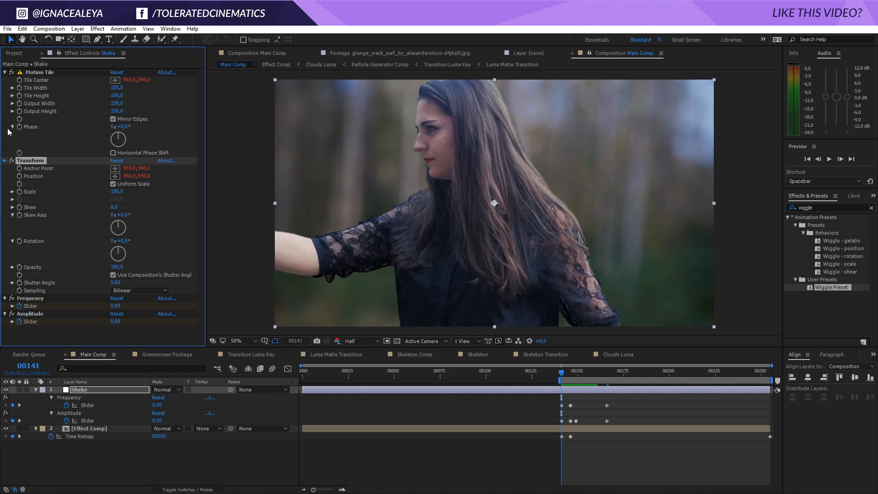
- Collapse the Motion Tile, Transform, Frequency and Amplitude effects of the Shake layer
click(4, 72)
click(5, 80)
click(4, 88)
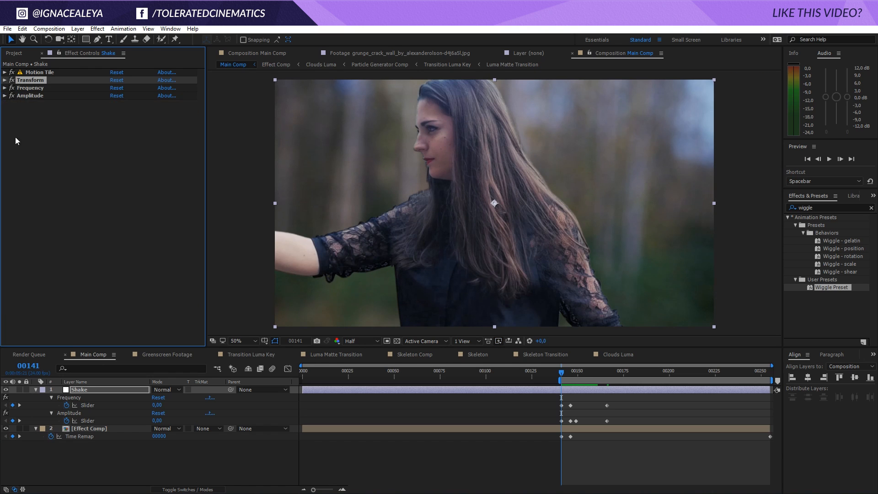
- Keyframe Effect Comp's Position at frame 141 and move its anchor point with Pan Behind to about 492, 926, below the forearm
click(87, 428)
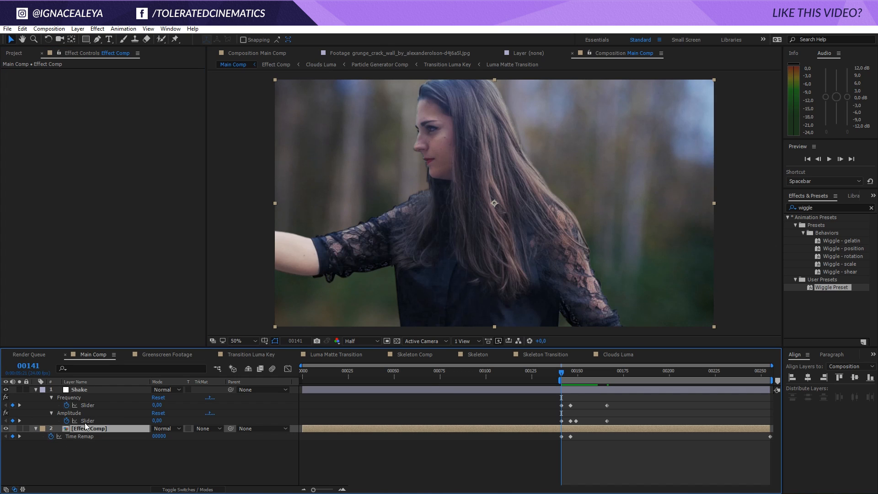
key(p)
click(58, 437)
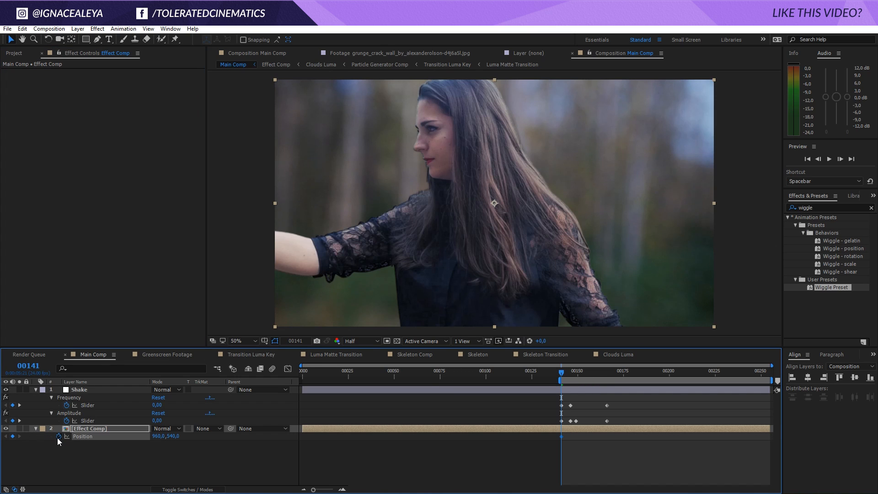
click(72, 39)
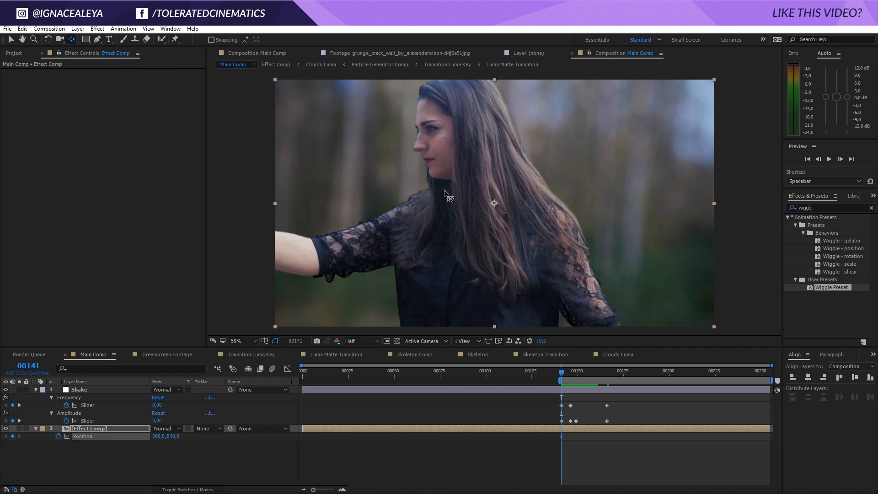
drag(494, 203, 388, 291)
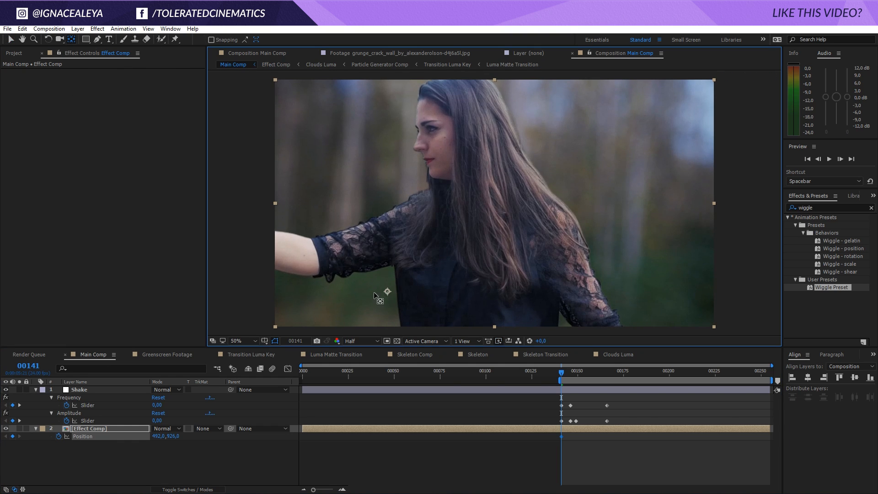
- Animate Effect Comp's Scale from 275% at frame 141 to 100% at about frame 147, previewing the zoom along the way
key(s)
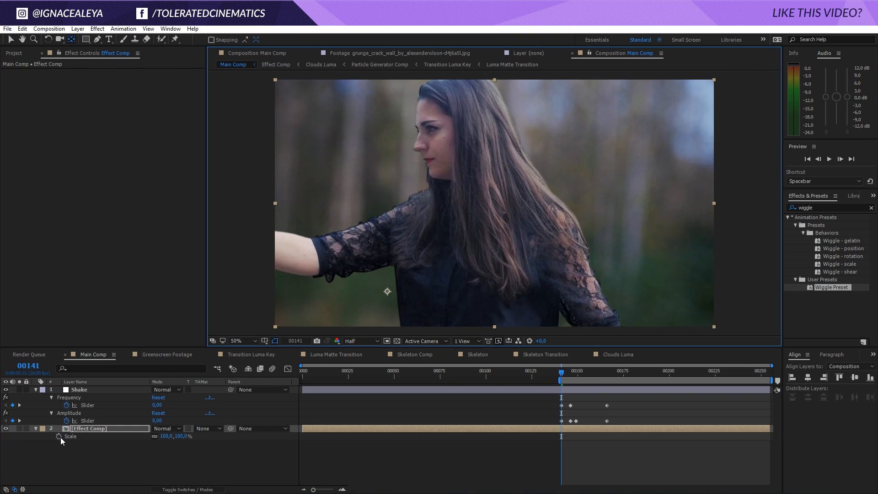
click(59, 436)
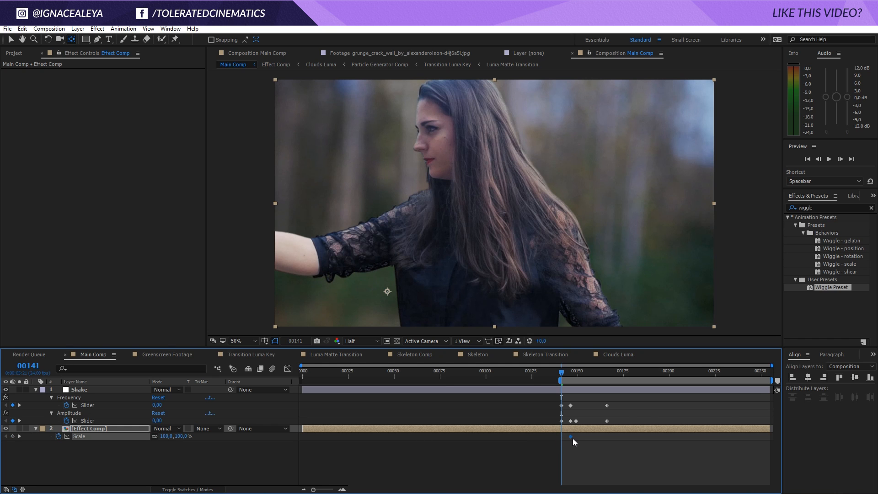
drag(184, 438, 211, 435)
key(space)
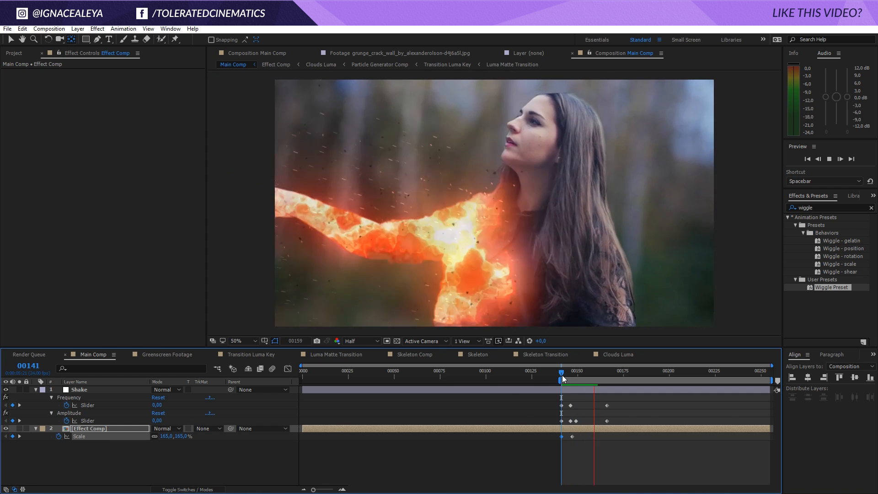
click(562, 375)
drag(186, 437, 236, 437)
- Enable motion blur for Effect Comp and for the composition, and preview the blurred zoom from frame 141
click(203, 489)
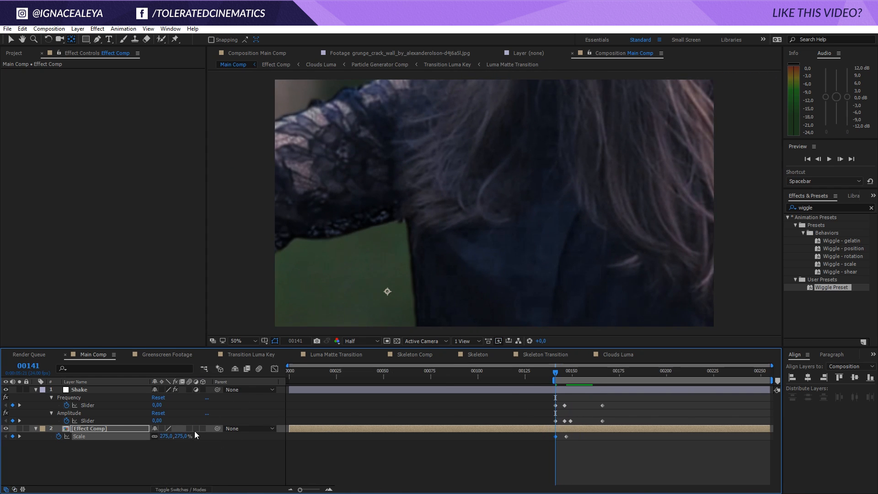
click(259, 369)
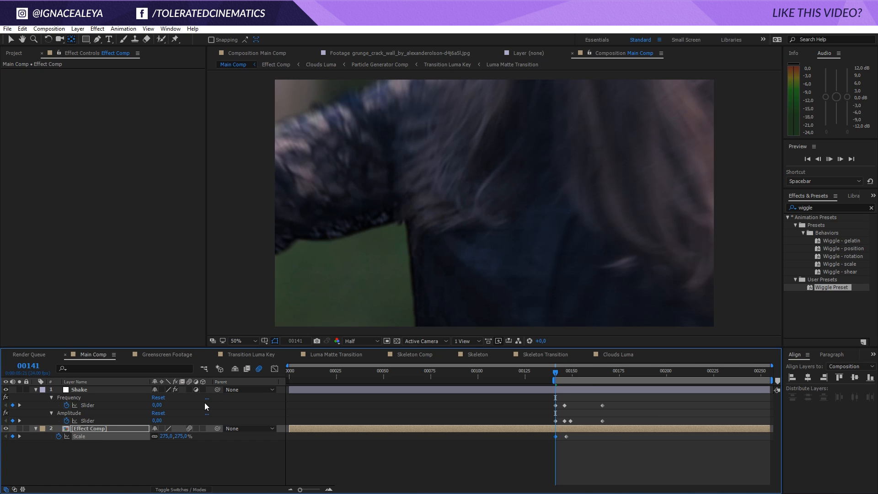
key(space)
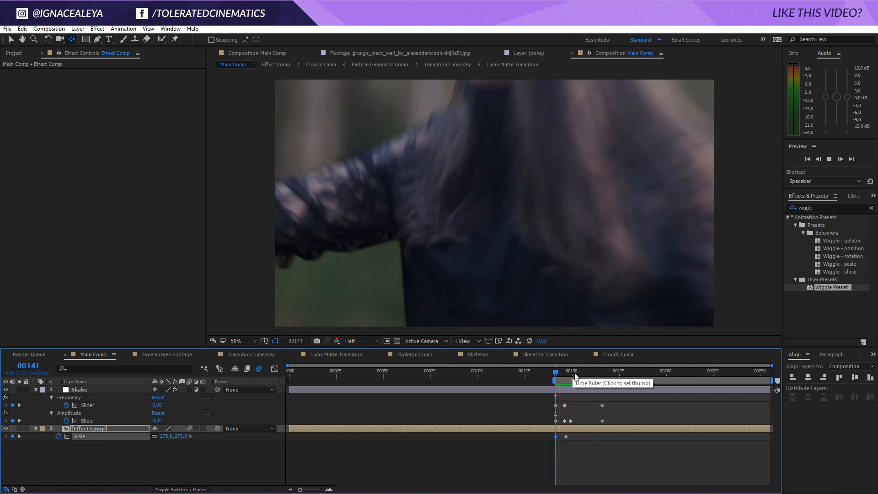
click(556, 371)
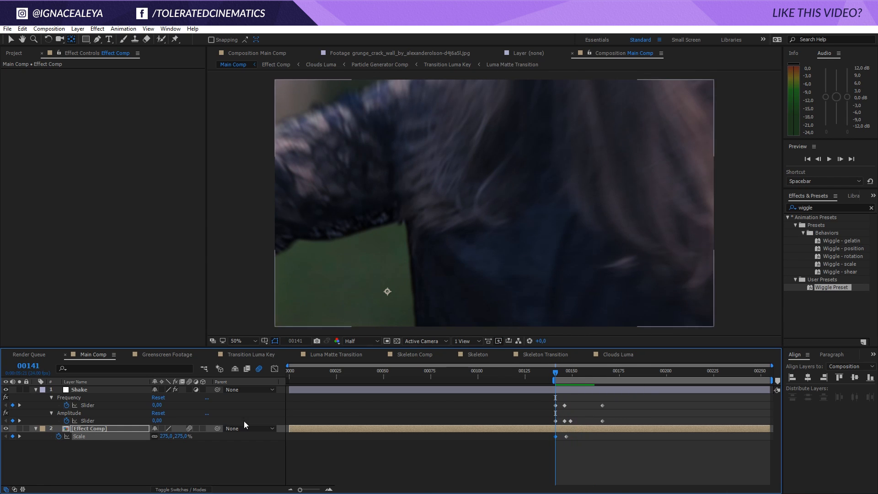
right_click(110, 456)
mouse_move(142, 368)
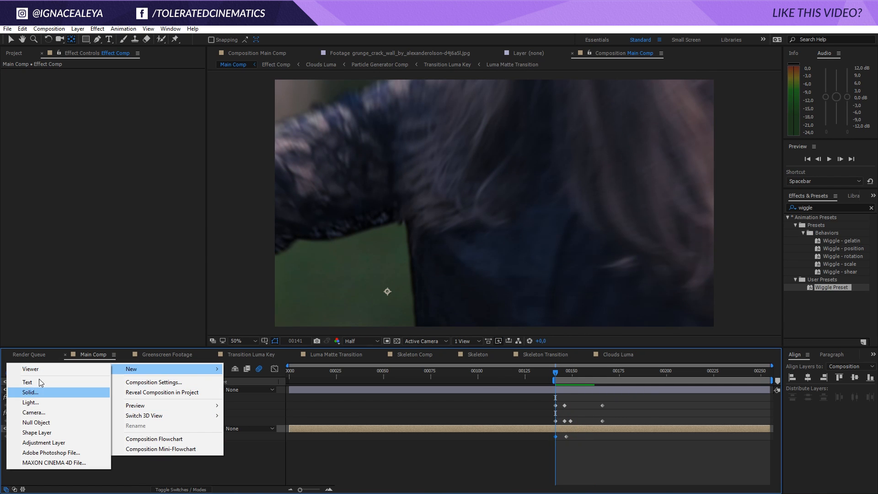
click(55, 194)
- Import the Lens Flare Pro Full HD project and add its Pro Lens Flare Full HD composition directly above Effect Comp in Main Comp
click(10, 52)
right_click(38, 291)
mouse_move(115, 338)
click(193, 338)
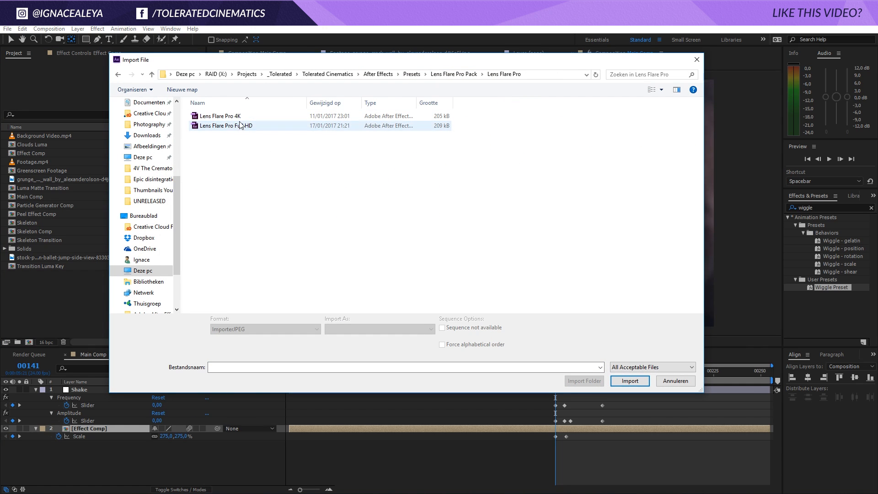
click(246, 128)
click(630, 381)
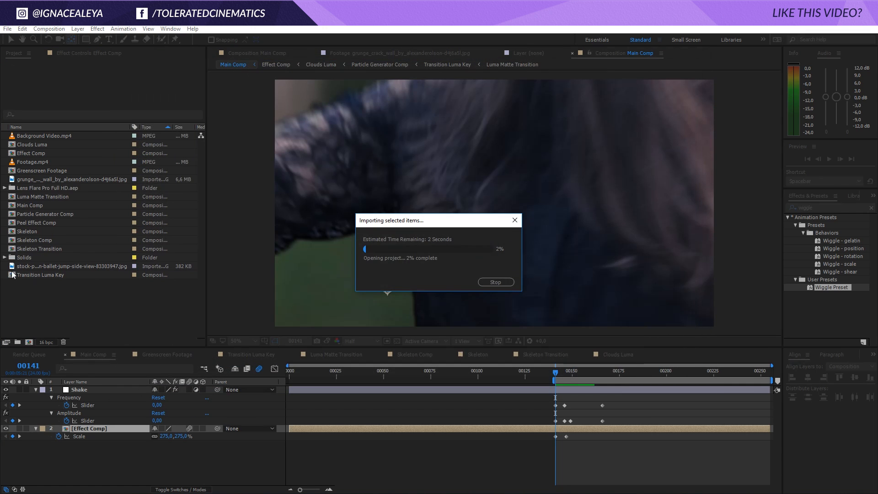
click(10, 188)
drag(40, 197, 81, 424)
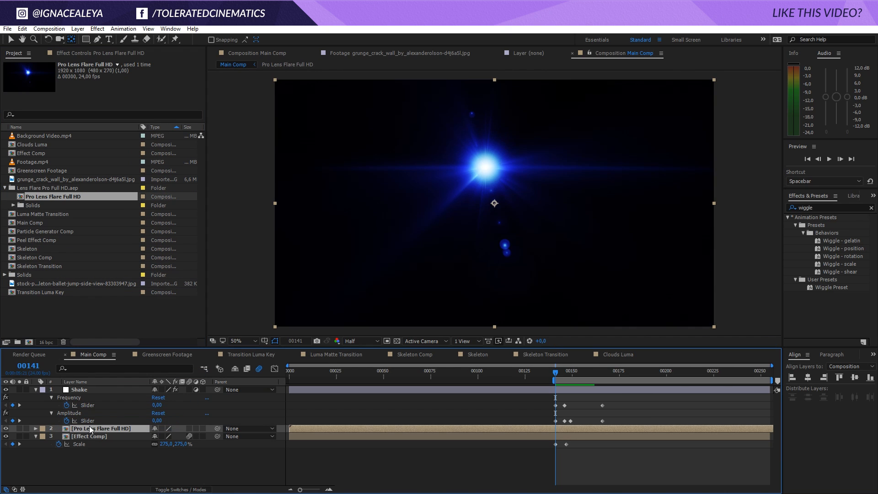
- In Pro Lens Flare Full HD, set the Control Settings layer's Transform Position to about 382, 736 and its Flare Amount to 121
double_click(309, 427)
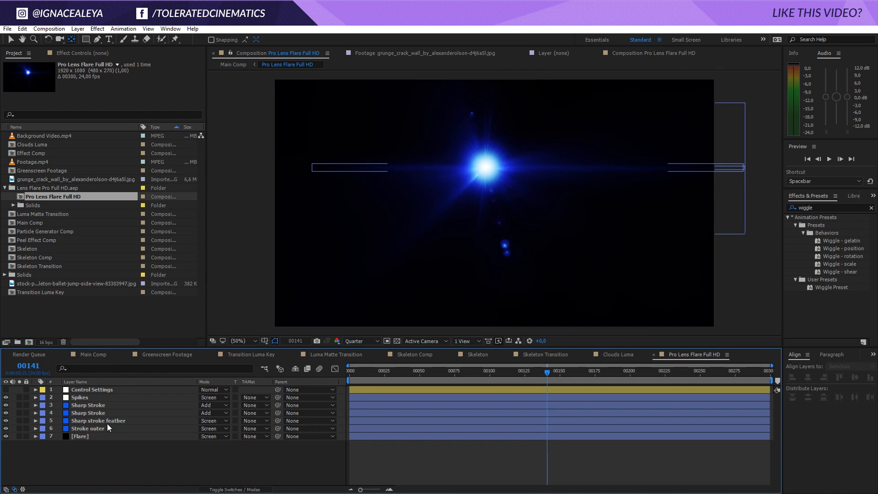
click(91, 389)
click(96, 52)
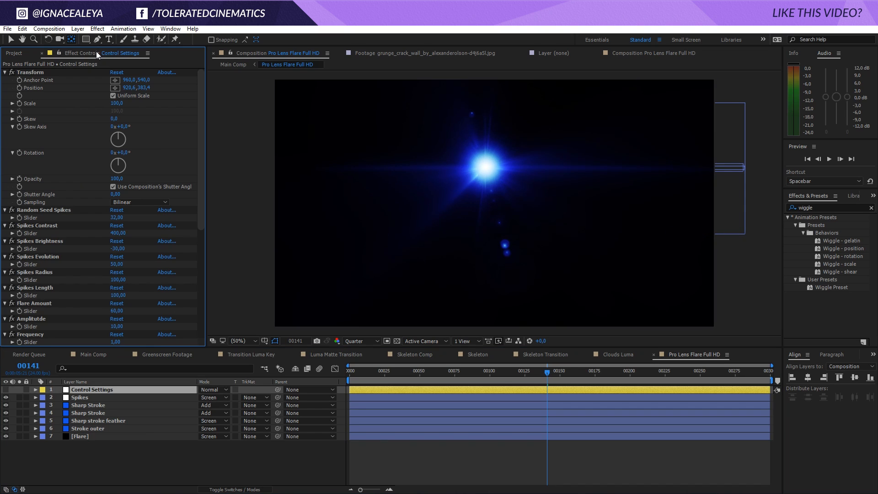
click(114, 85)
click(363, 248)
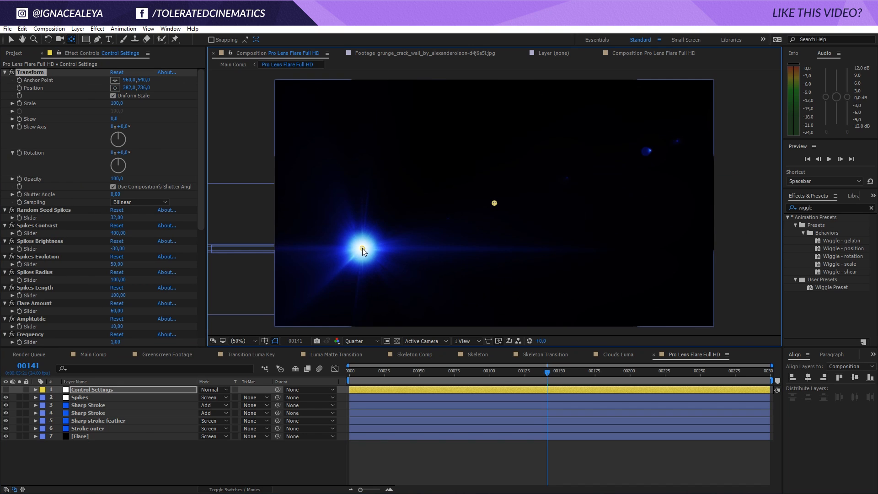
scroll(73, 307, down, 5)
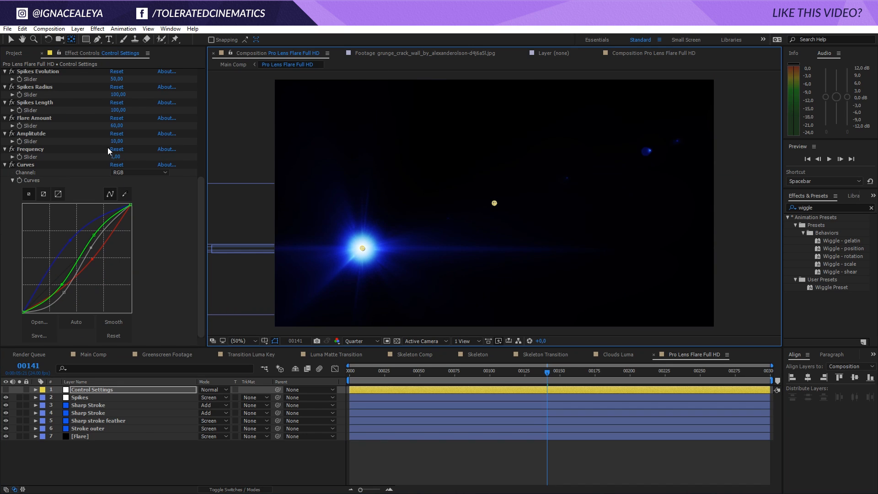
scroll(76, 112, up, 3)
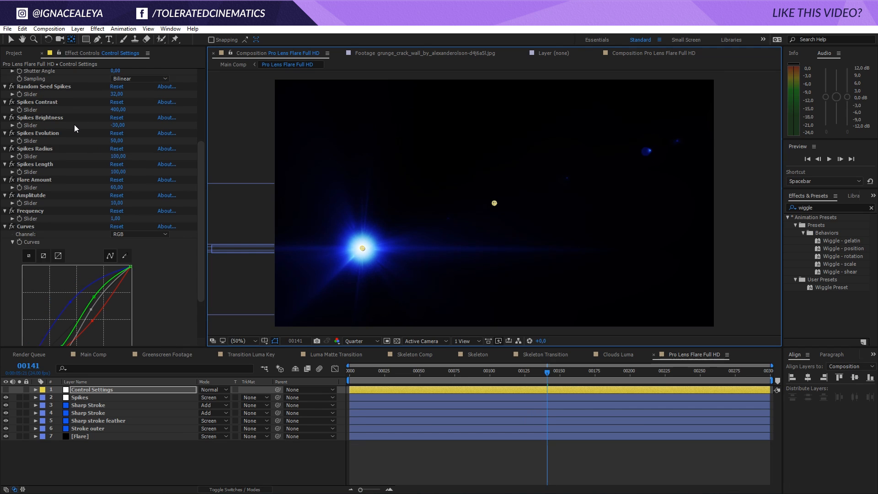
drag(116, 187, 146, 189)
- Set the Pro Lens Flare Full HD layer's blending mode to Screen in Main Comp
click(93, 354)
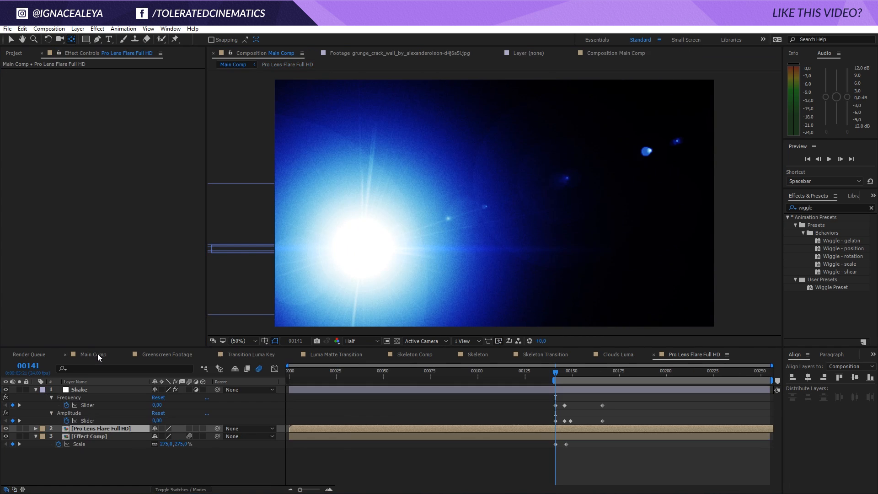
click(171, 489)
click(163, 428)
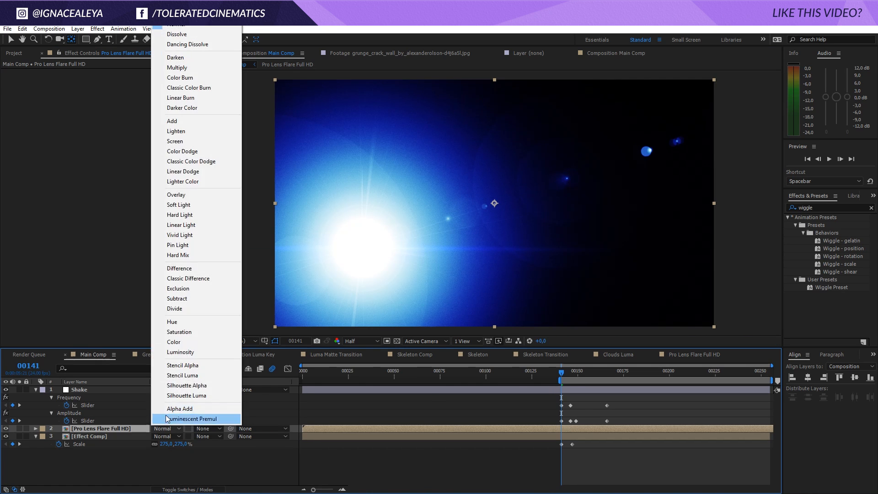
click(188, 141)
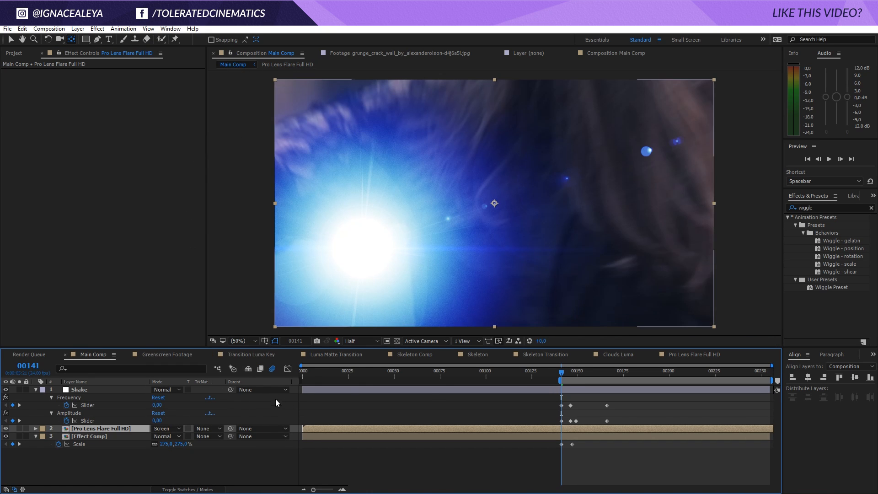
- Raise the lens flare's Flare Amount to 160 and check the result in Main Comp
double_click(384, 428)
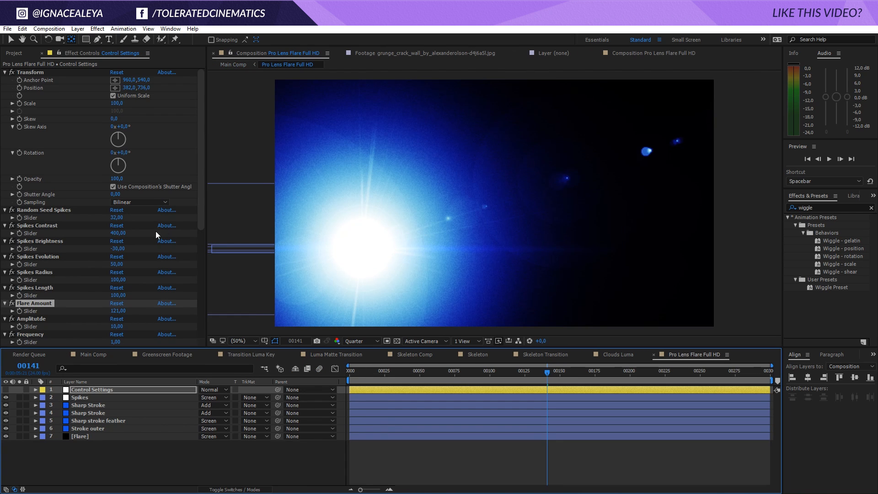
drag(119, 312, 135, 311)
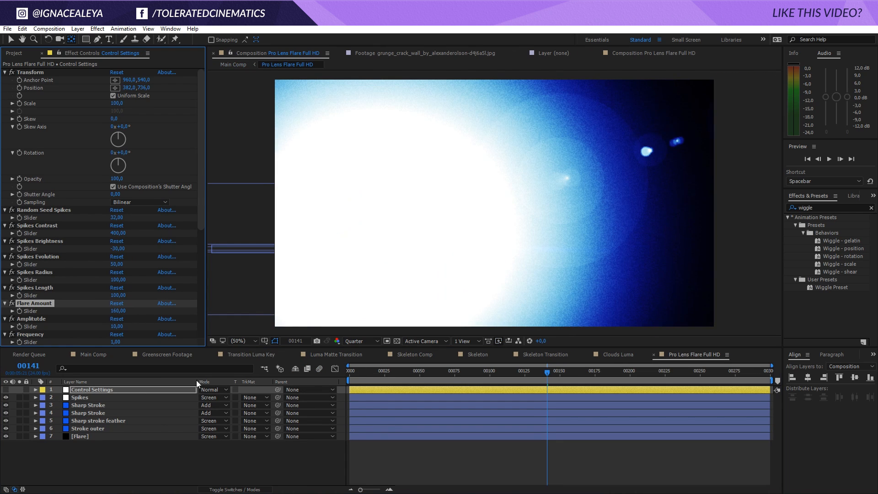
click(92, 355)
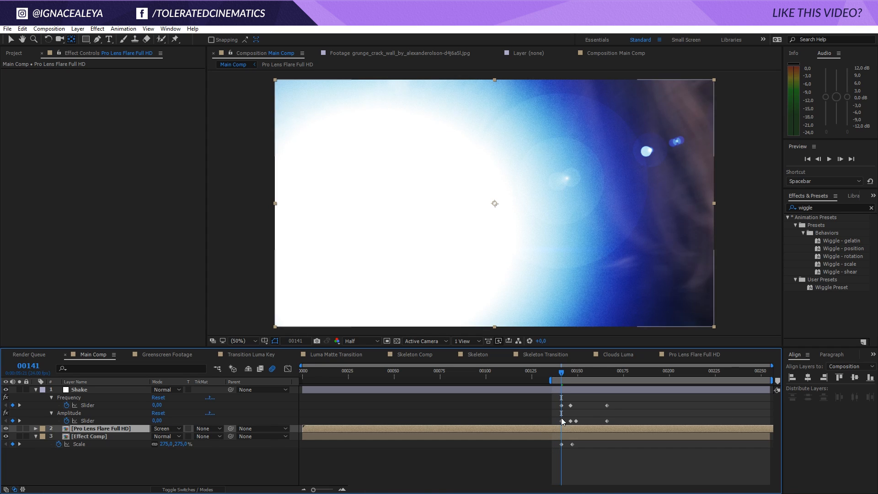
- Keyframe the Control Settings layer's Flare Amount at 160 on frame 141 and at 100 nine frames earlier, on frame 132
double_click(565, 431)
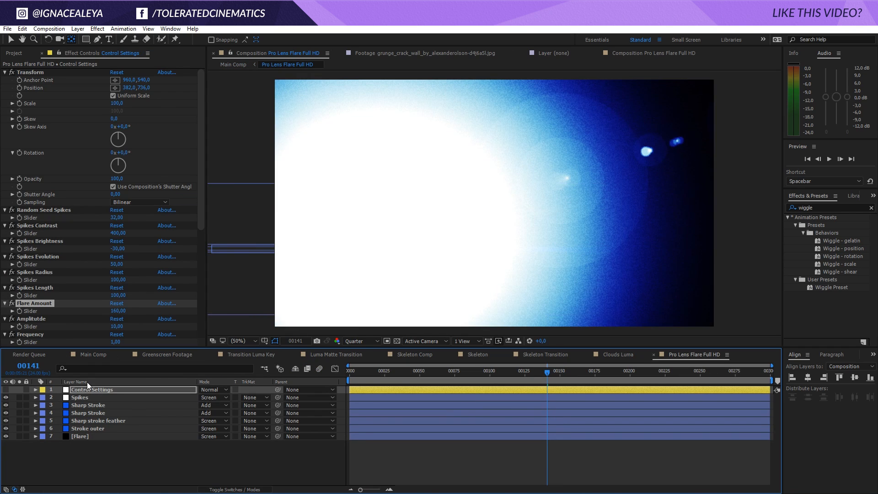
click(20, 312)
key(Page_Up)
key(Page_Up)
key(Page_Up)
key(Page_Up)
key(Page_Up)
key(Page_Up)
key(Page_Up)
key(Page_Up)
key(Page_Up)
click(118, 312)
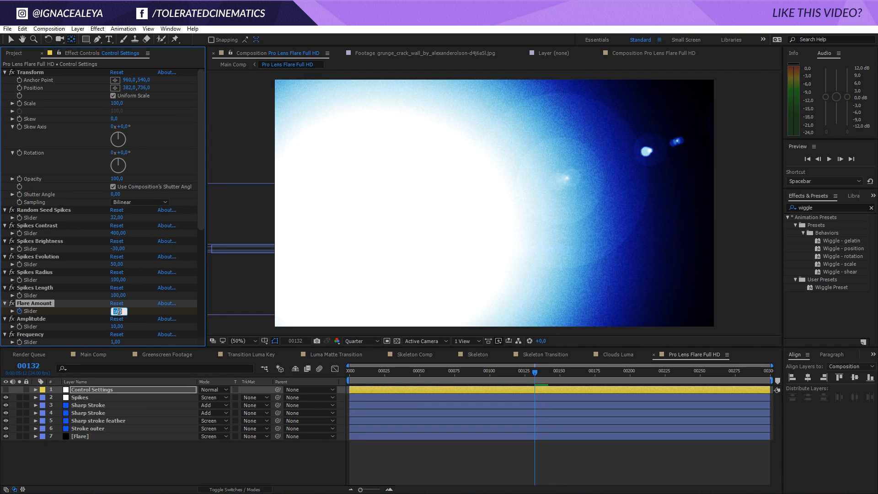
key(Return)
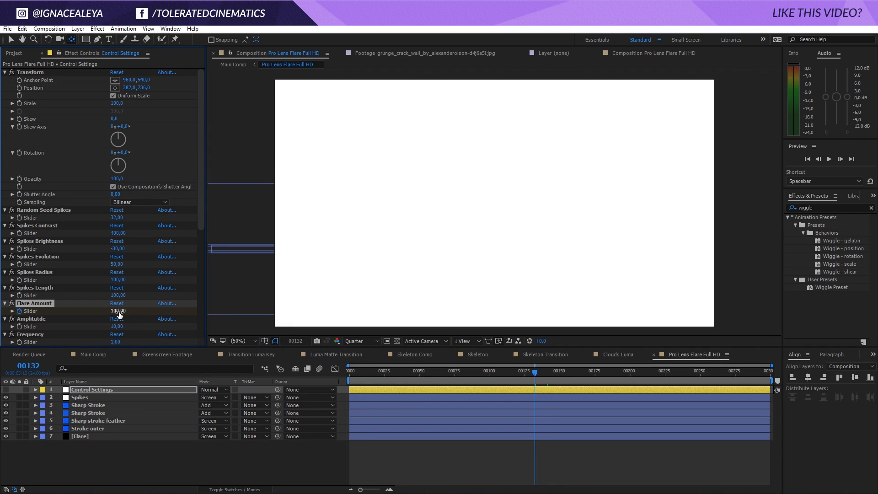
- Keyframe the Control Settings Position at 382, 736 on frame 141 and shift the flare horizontally leftward at frame 132
click(19, 85)
key(u)
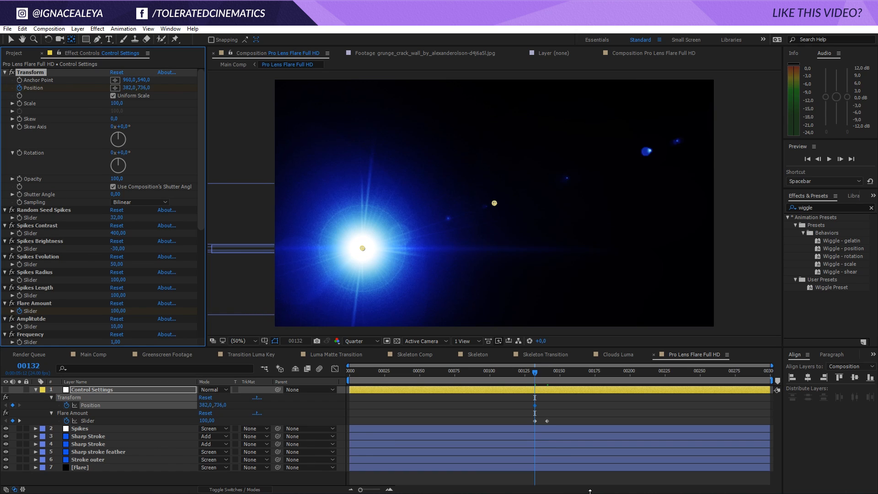
drag(535, 406, 548, 406)
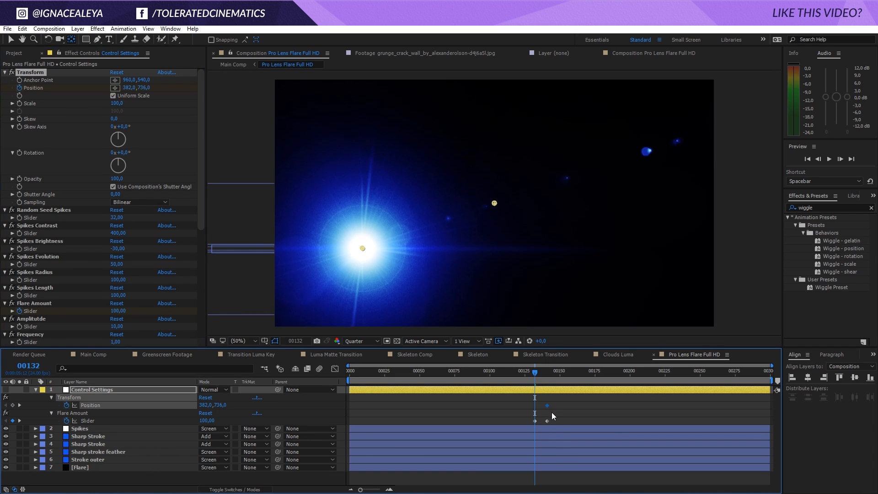
drag(201, 406, 0, 405)
- Fade out the flare by keyframing Flare Amount at 1 on frame 158 and Spikes Radius from 100 at frame 141 to 0 at frame 158
drag(534, 368, 571, 379)
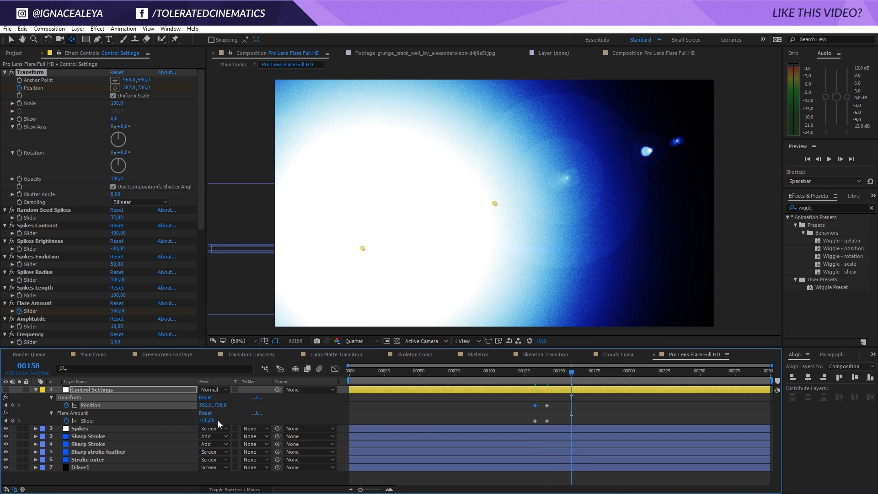
key(Return)
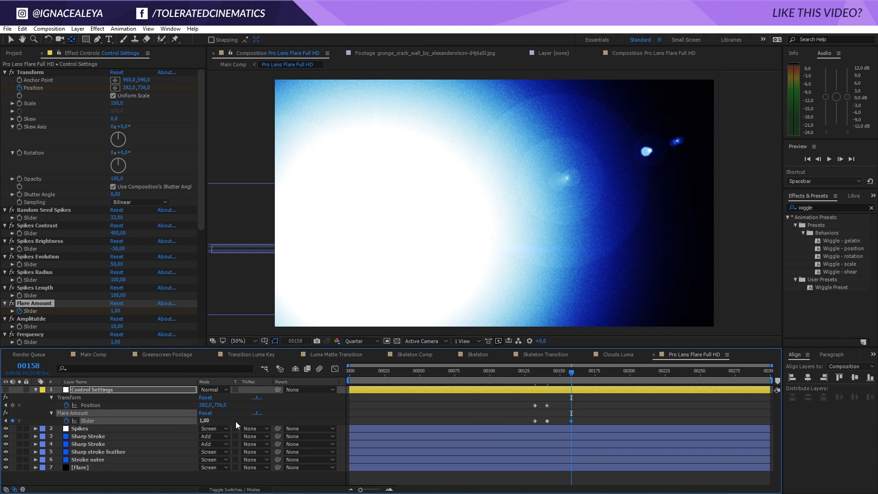
drag(571, 371, 552, 386)
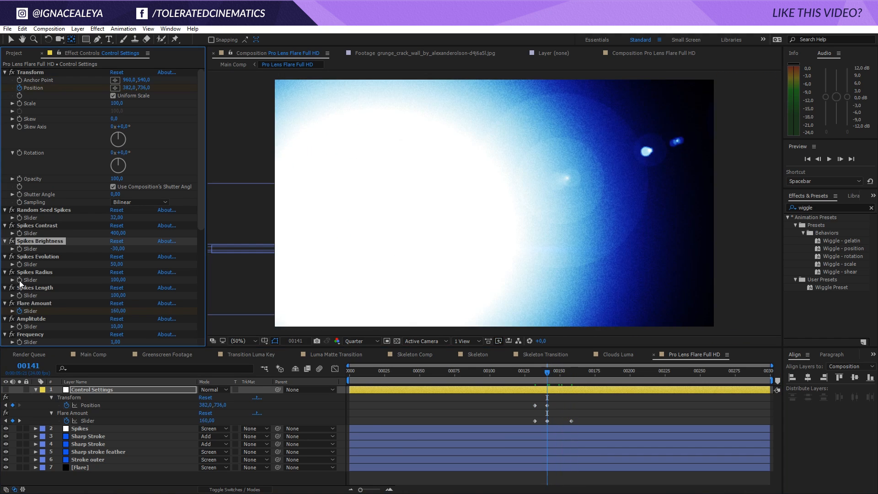
click(570, 372)
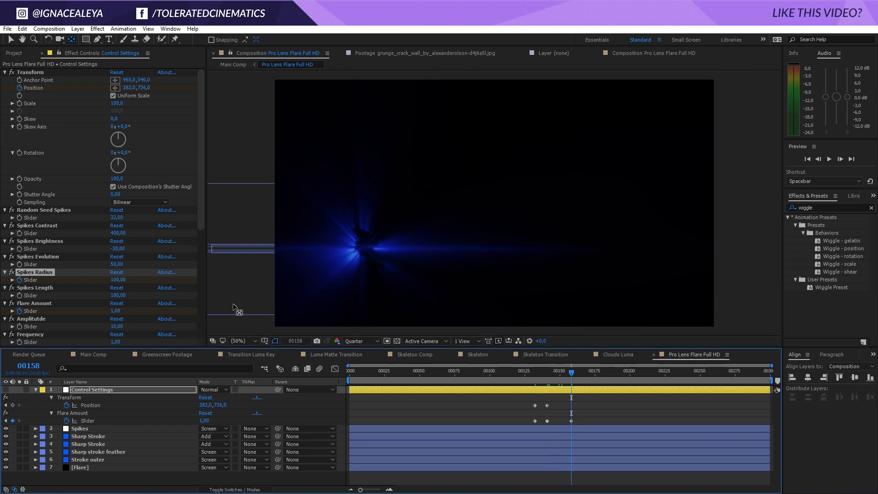
click(116, 279)
text(0)
key(Return)
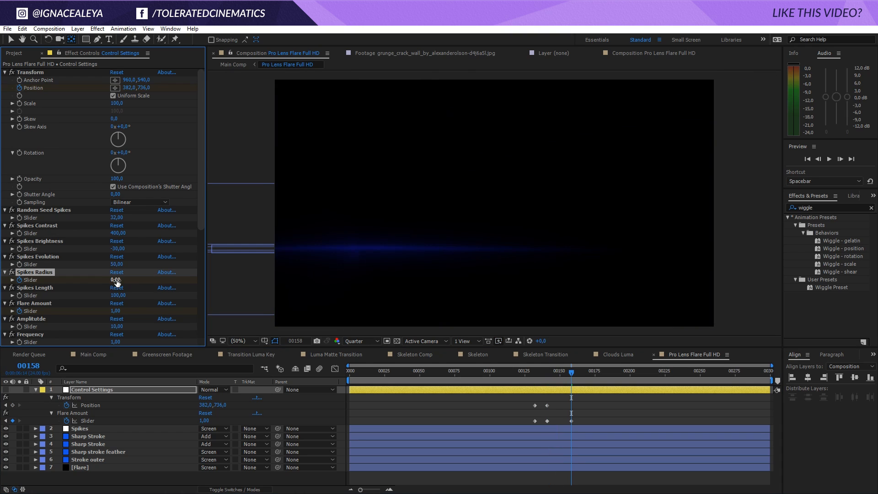
- Hide both Sharp Stroke layers, Sharp stroke feather and Stroke outer in the lens flare composition
click(88, 436)
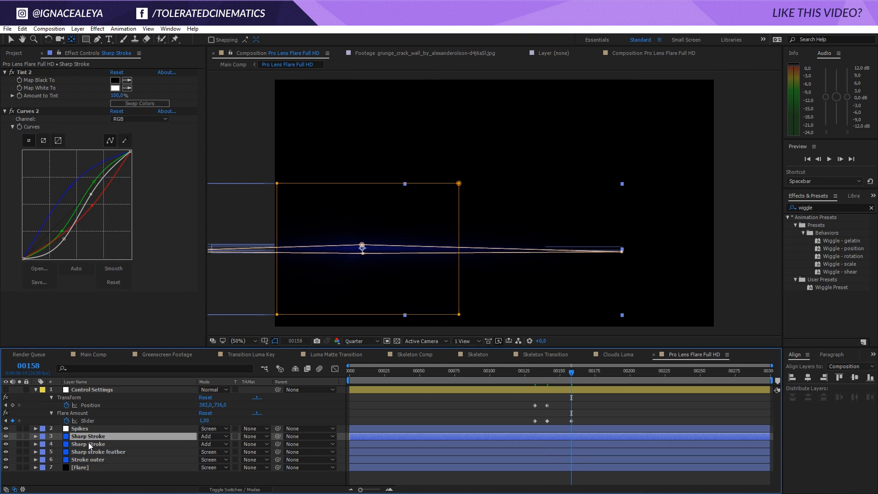
click(5, 436)
click(6, 444)
click(5, 452)
click(6, 460)
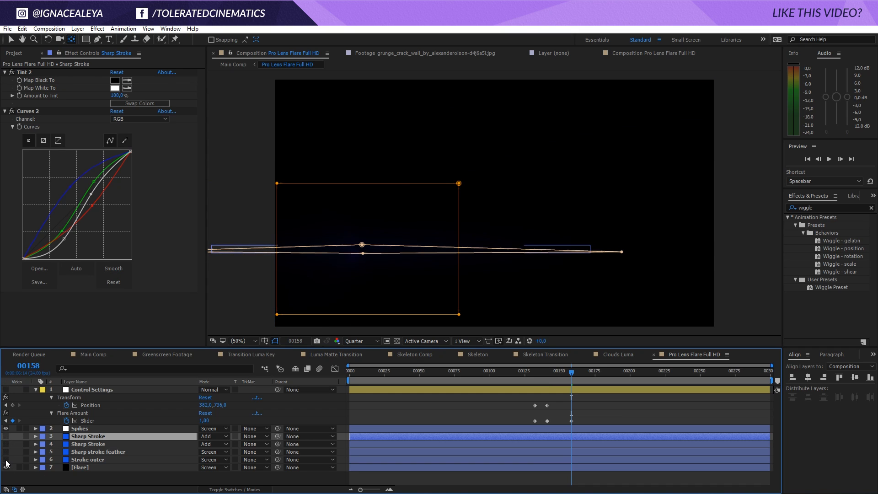
click(99, 479)
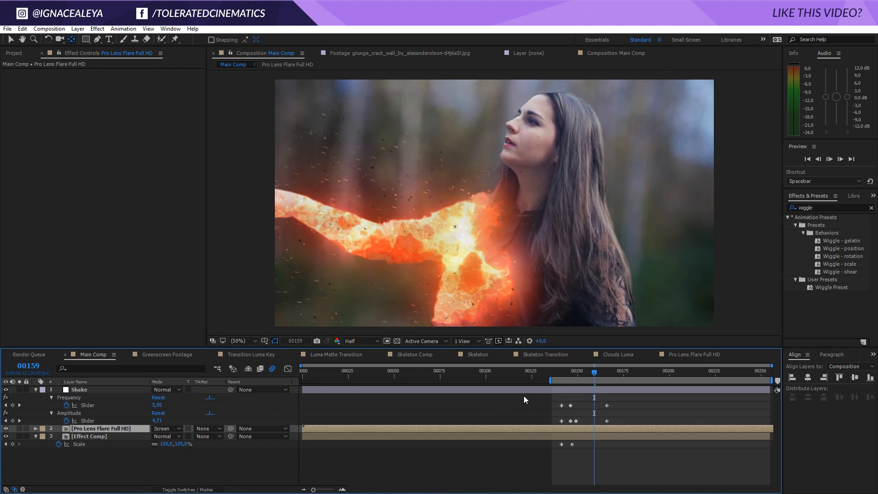
- Keyframe the Control Settings Position at 426, 860 on frame 149 and move the last Flare Amount keyframe to frame 149
key(space)
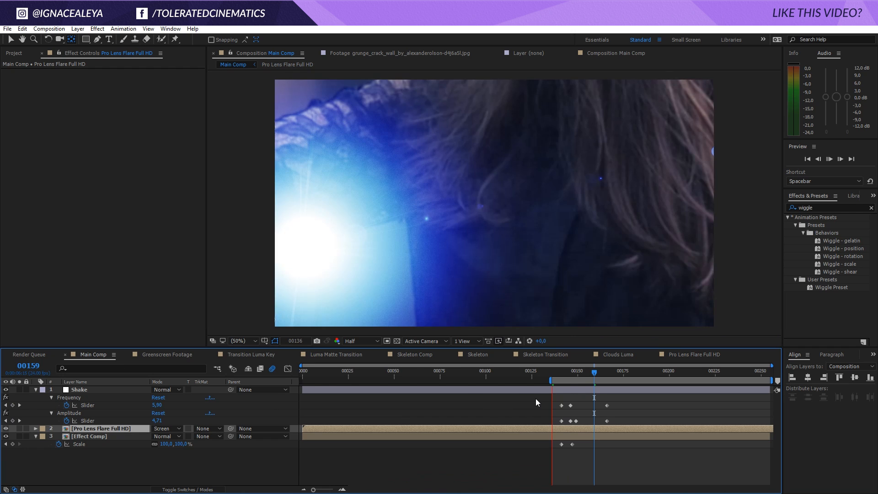
mouse_move(580, 372)
mouse_down()
mouse_move(566, 381)
mouse_move(575, 386)
mouse_up()
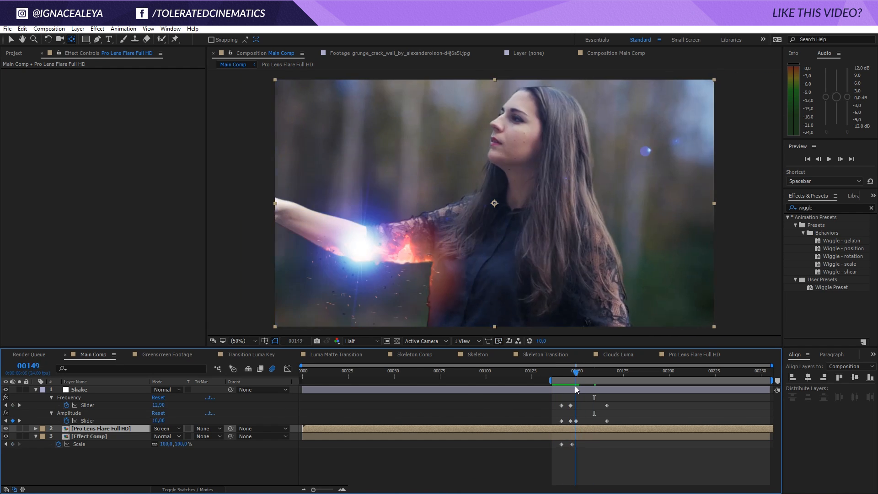
double_click(576, 430)
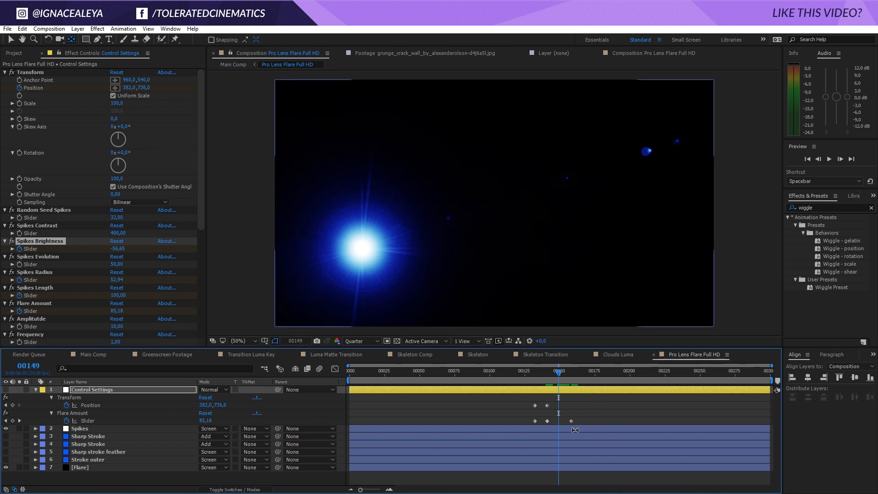
drag(209, 405, 283, 409)
drag(572, 421, 559, 421)
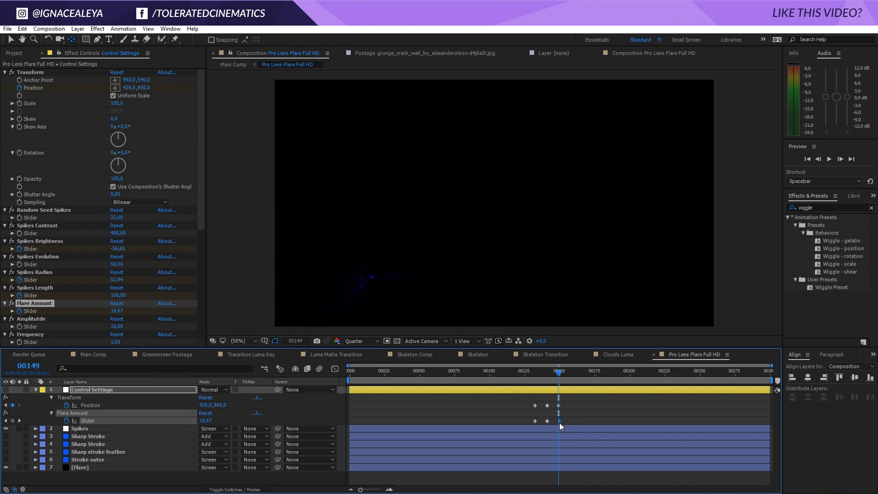
- Split the Pro Lens Flare Full HD layer at frame 149 in Main Comp, delete its later part and preview the transition
click(87, 355)
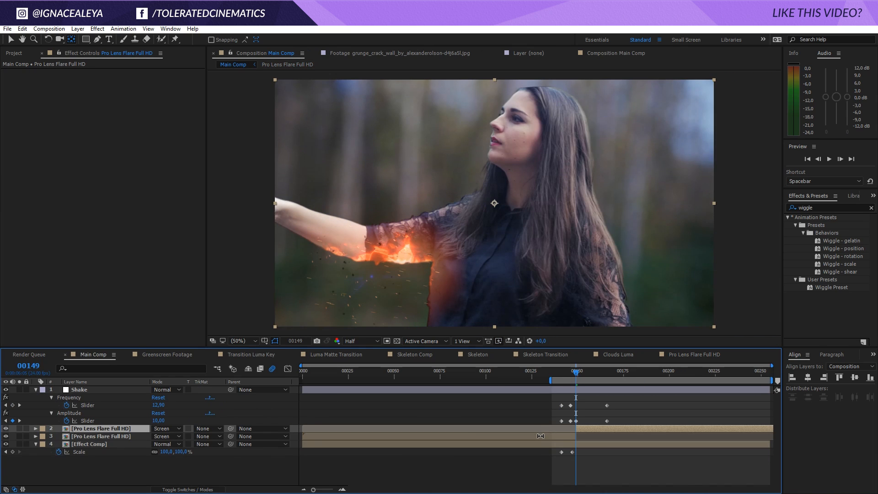
key(Delete)
key(space)
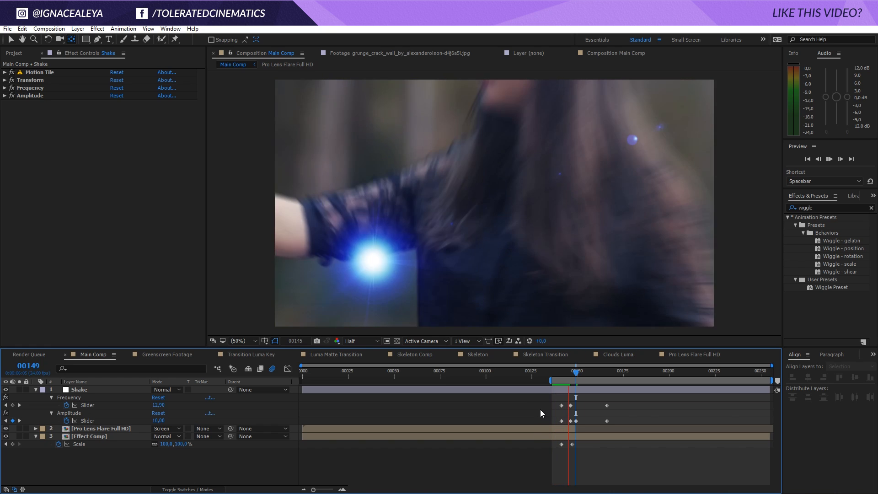
- Move Effect Comp's second Scale keyframe to about frame 156 for a slower zoom-out
click(566, 371)
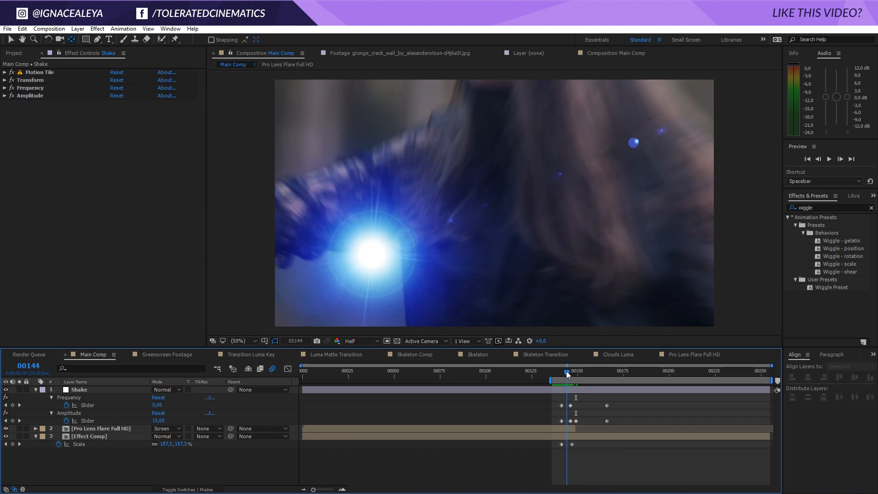
drag(567, 371, 573, 375)
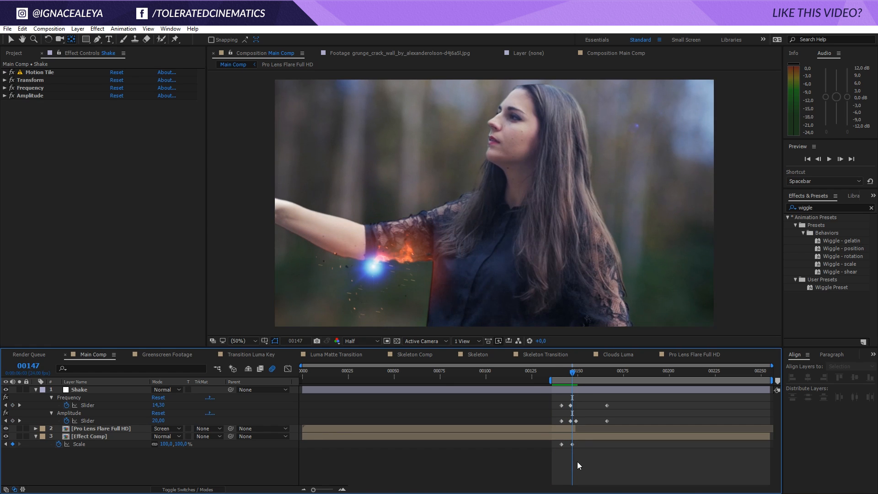
drag(572, 445, 589, 444)
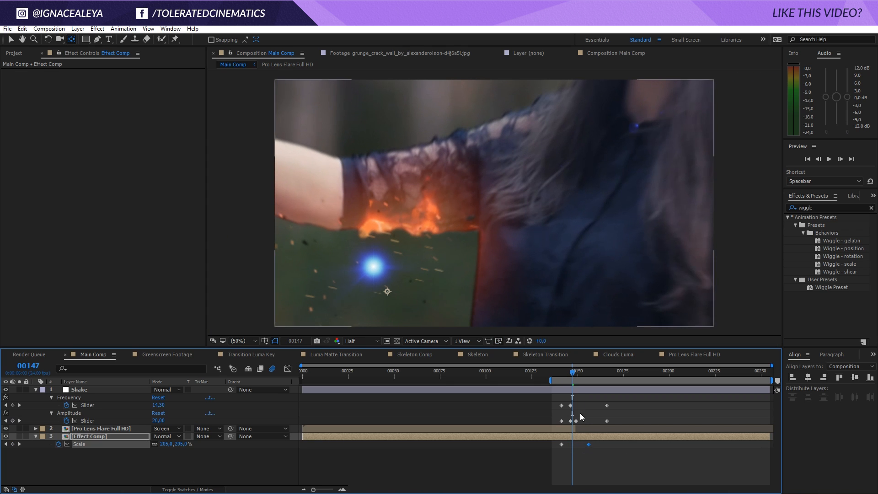
- Keyframe the lens flare's Control Settings Position at 433.6, 728.7 on frame 145 and check it in Main Comp
drag(572, 372, 568, 423)
double_click(115, 429)
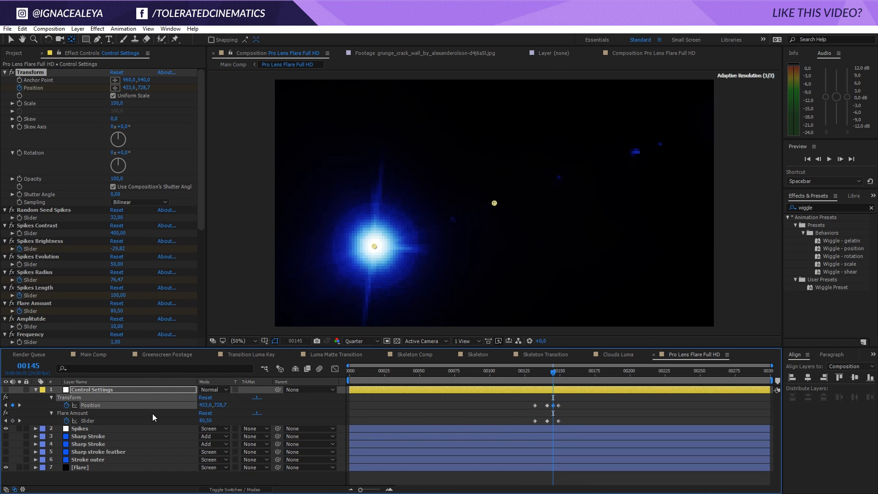
click(89, 355)
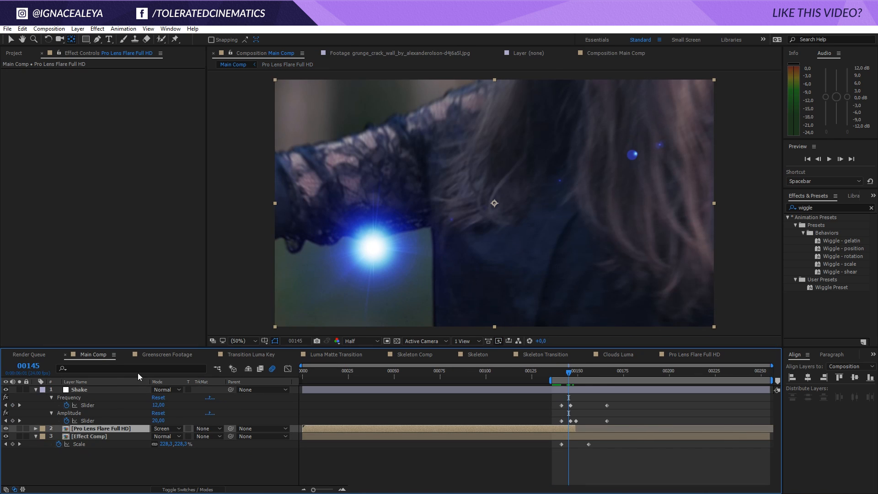
- Shift the flare's Position on frame 145 to about 461.6, 702.7 and remove the Position keyframe on frame 149
double_click(114, 428)
mouse_move(212, 406)
mouse_down()
mouse_move(200, 408)
mouse_move(216, 410)
mouse_up()
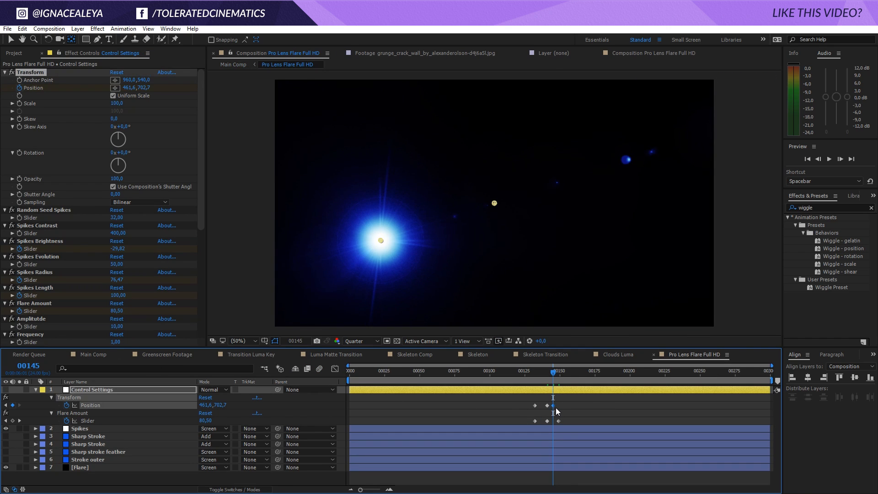
click(96, 355)
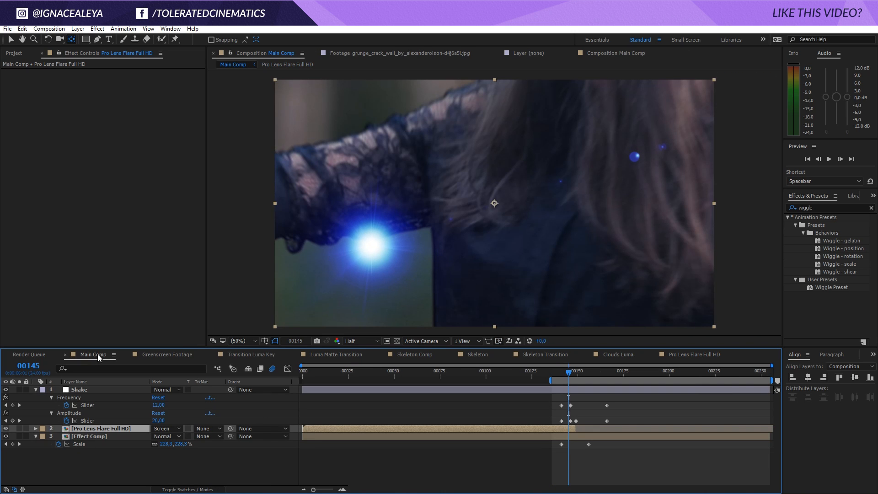
- Trim the Pro Lens Flare Full HD layer's end to frame 146 and preview the transition
key(space)
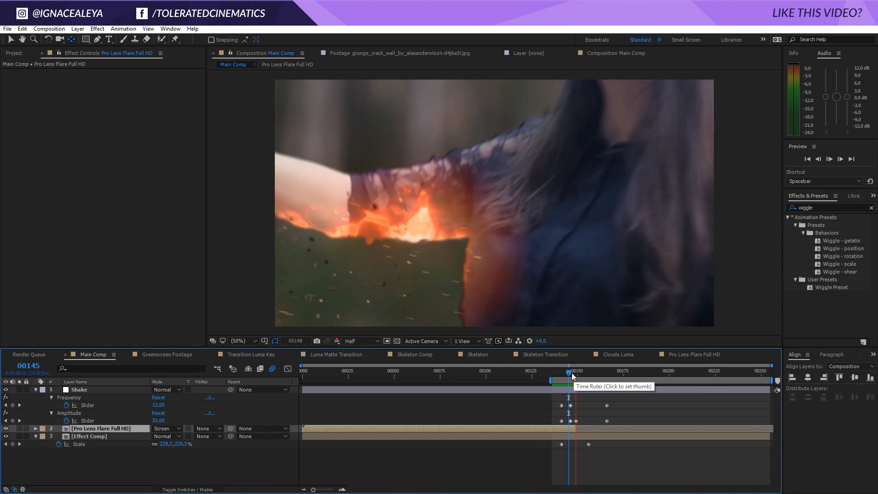
drag(571, 372, 572, 375)
drag(571, 428, 570, 429)
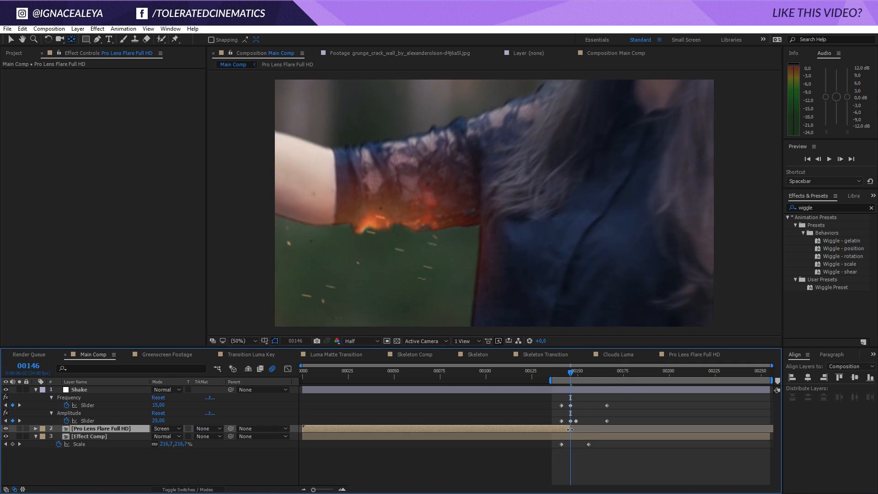
key(space)
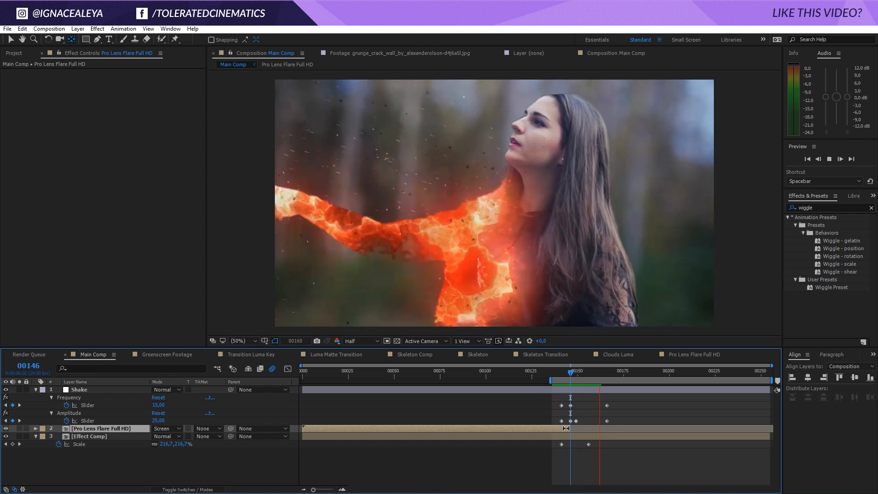
key(space)
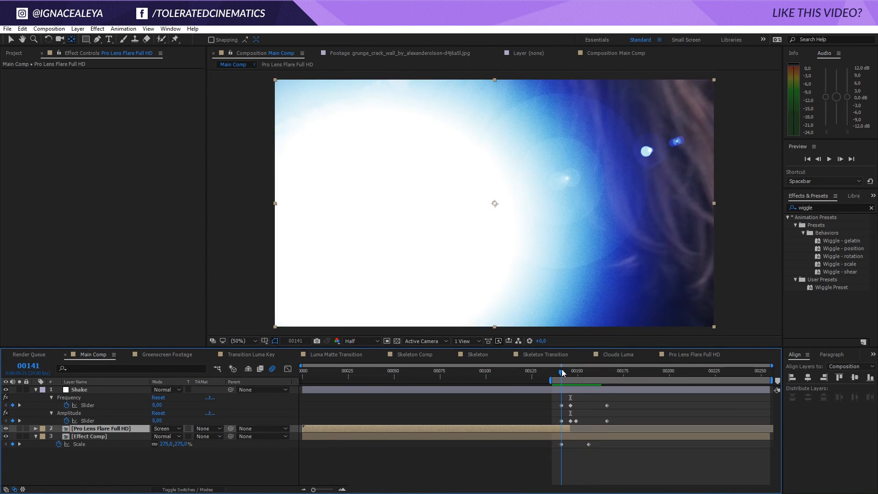
- Select the Position and Flare Amount keyframes on frames 132 and 141 in the lens flare composition, then return to Main Comp
double_click(559, 428)
drag(521, 398, 547, 425)
click(103, 353)
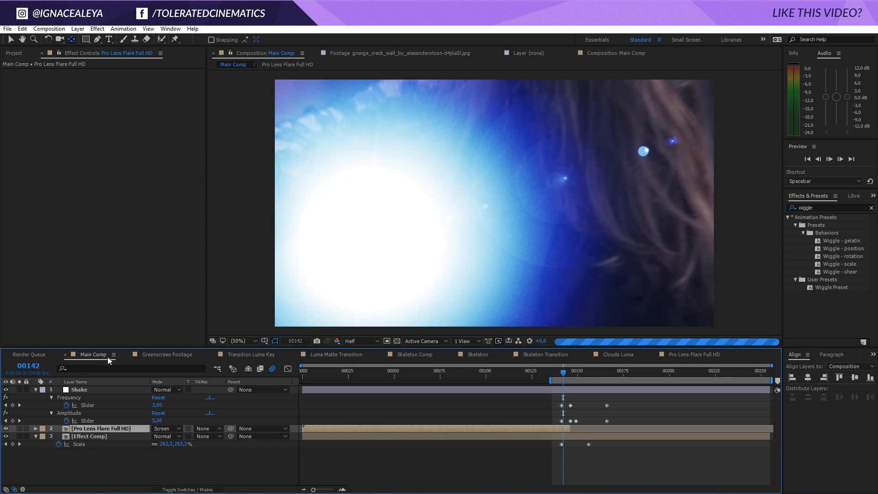
- Set the Shake layer's Frequency to 10 and Amplitude to 58 on frame 146, and preview the transition
key(space)
key(space)
key(space)
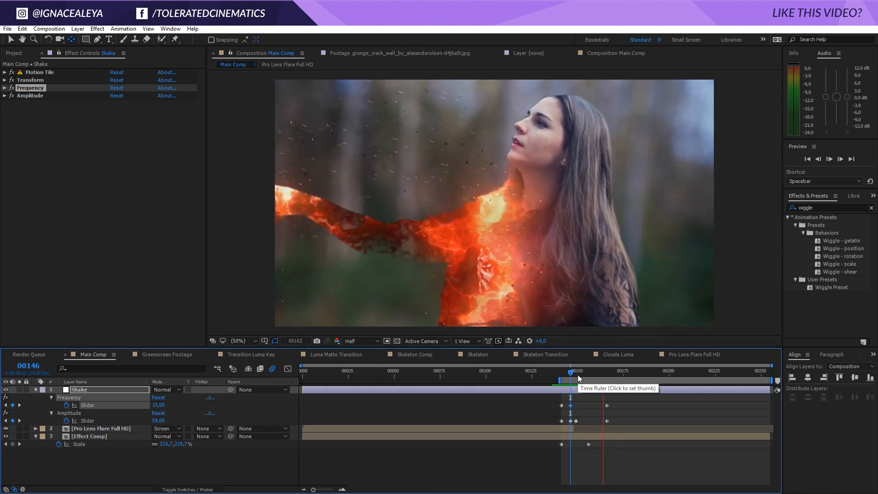
key(space)
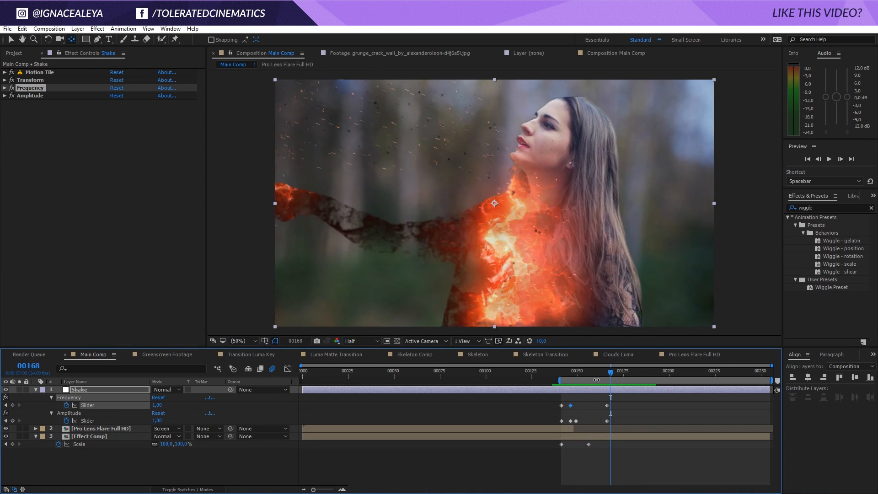
- Add a new adjustment layer to Main Comp and name it Color
right_click(124, 457)
mouse_move(144, 372)
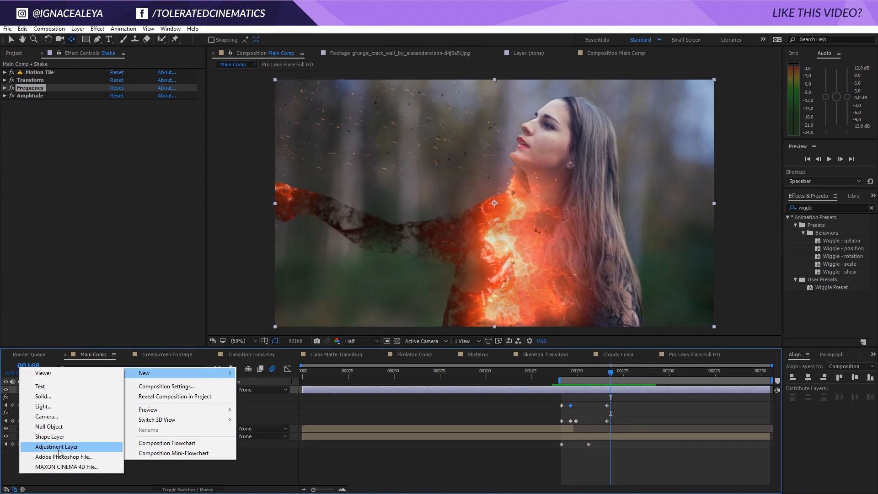
click(59, 446)
key(Return)
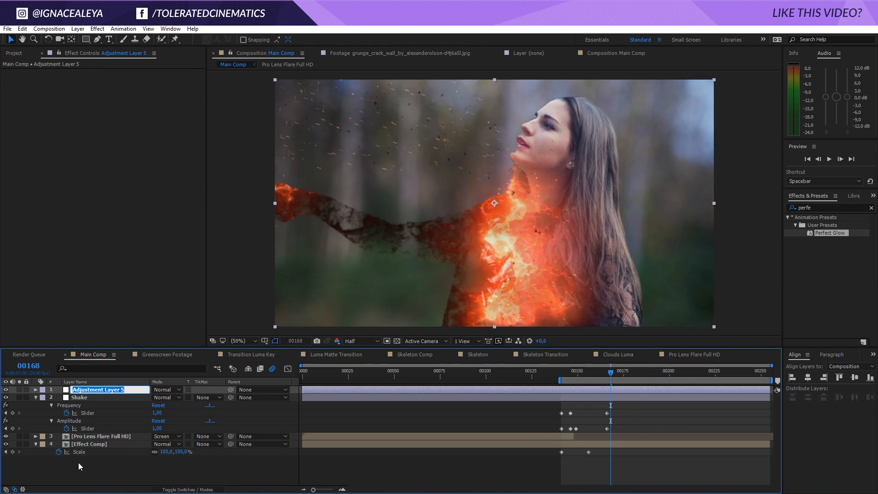
text(Color)
key(Return)
- Apply the Apply Color LUT effect to the Color layer using the Apocalypse.3dl file
click(815, 208)
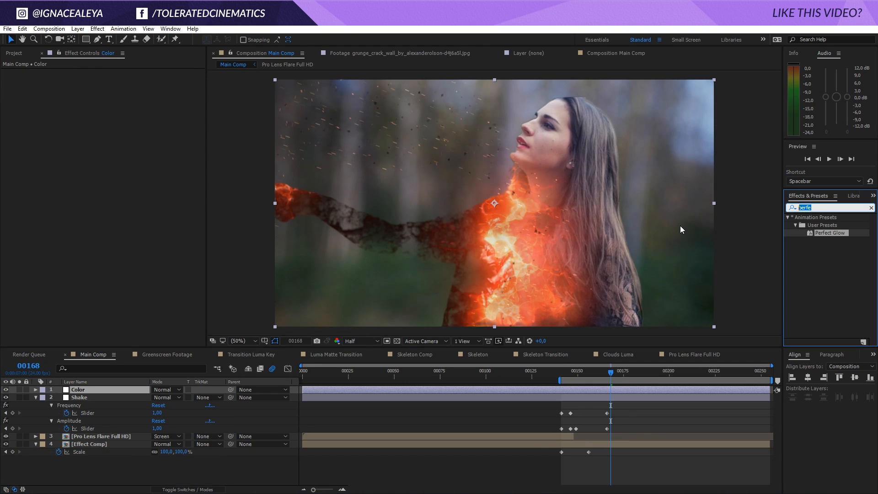
text(apply)
drag(827, 225, 588, 394)
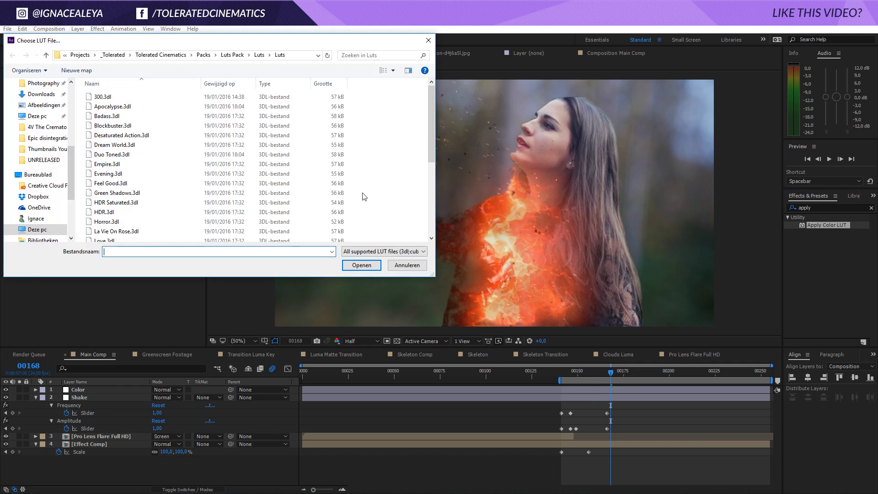
click(112, 116)
click(112, 107)
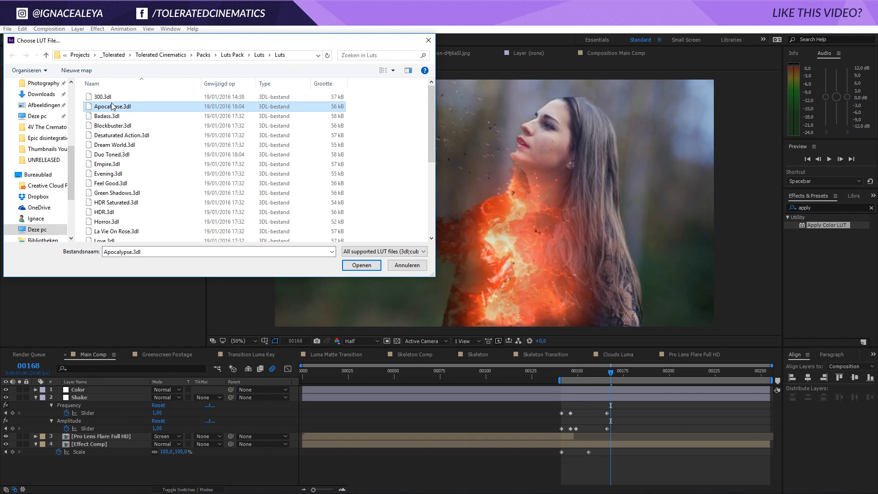
double_click(112, 106)
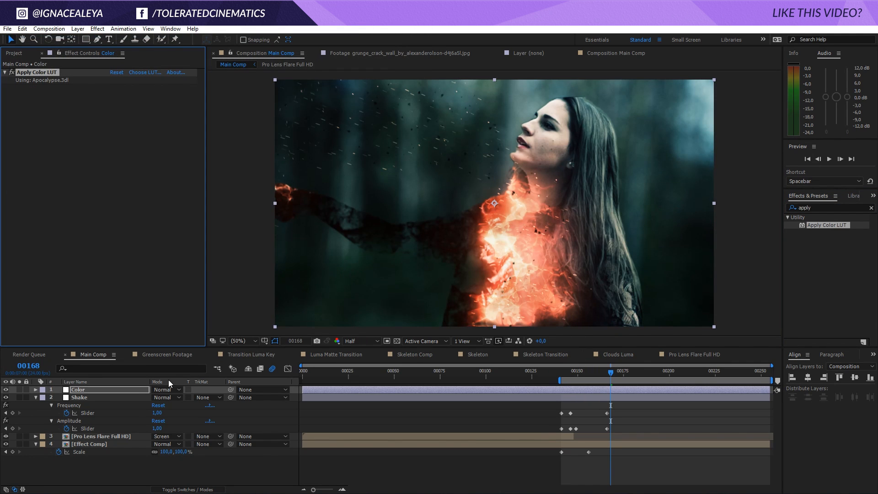
- Lower the Color adjustment layer's Opacity to about 69%
click(133, 389)
key(t)
drag(158, 398, 142, 397)
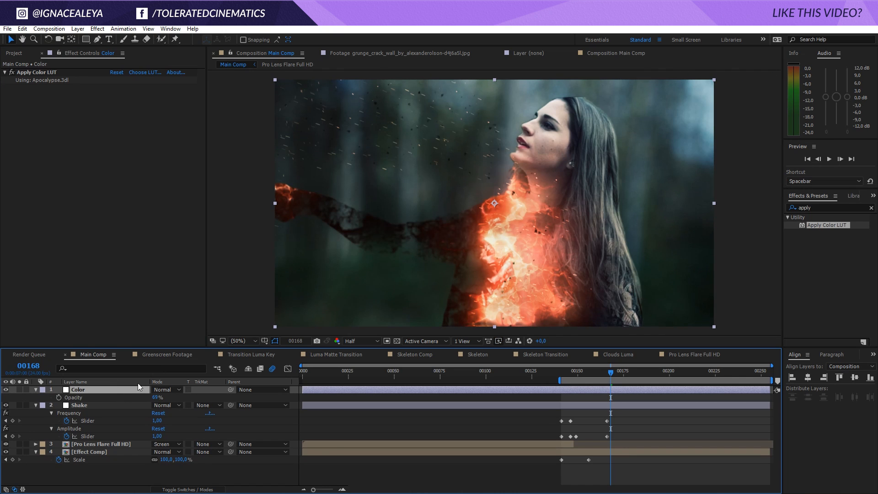
click(156, 397)
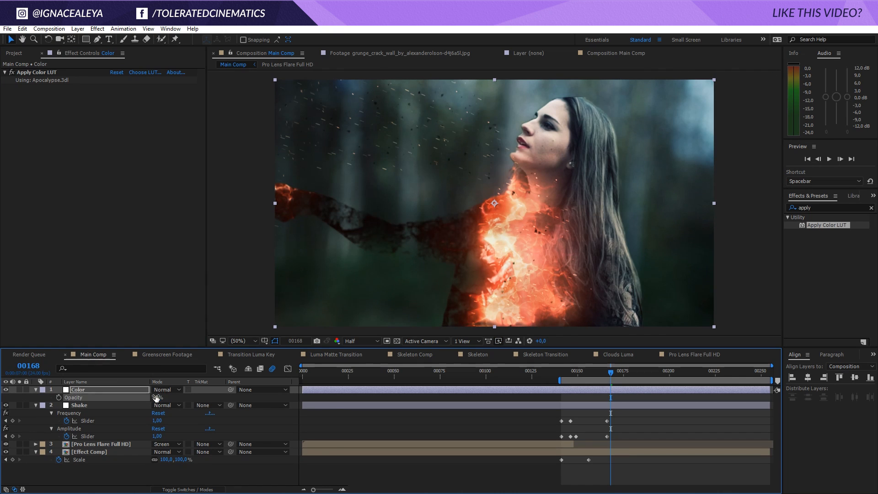